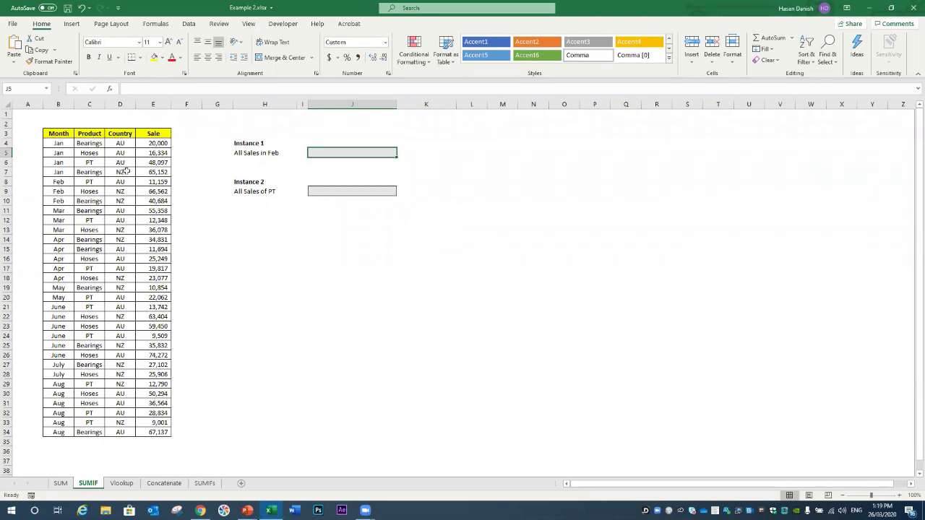
# Step: Open the SUMIF worksheet with the Month/Product/Country/Sale table and the two answer cells
pyautogui.click(124, 172)
pyautogui.click(229, 227)
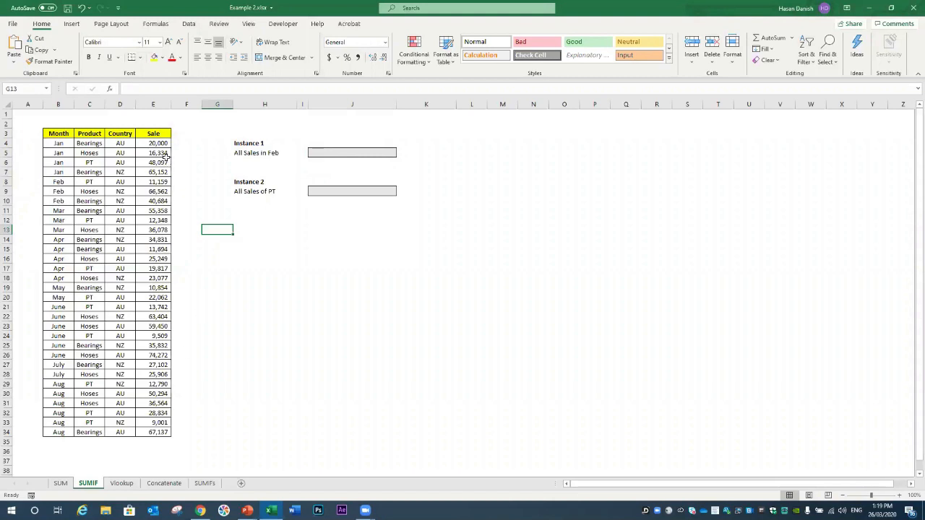
pyautogui.click(162, 442)
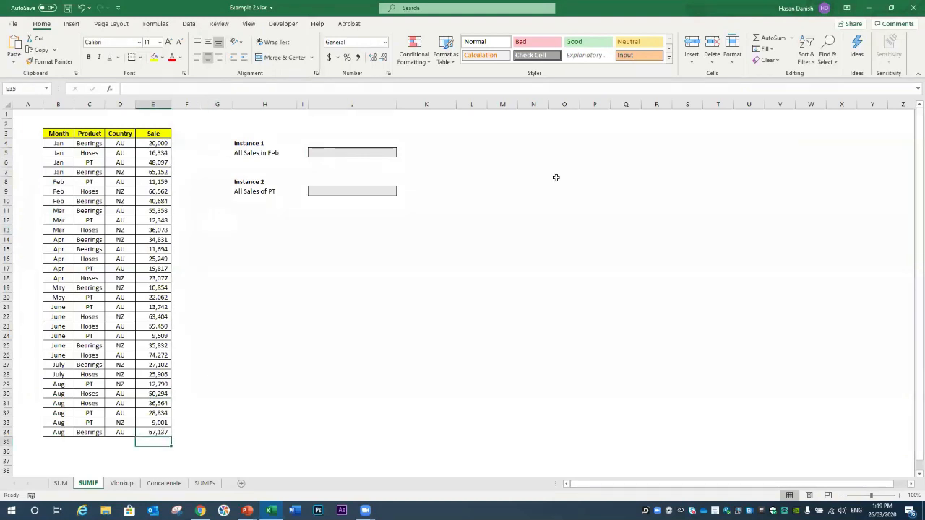
pyautogui.click(769, 37)
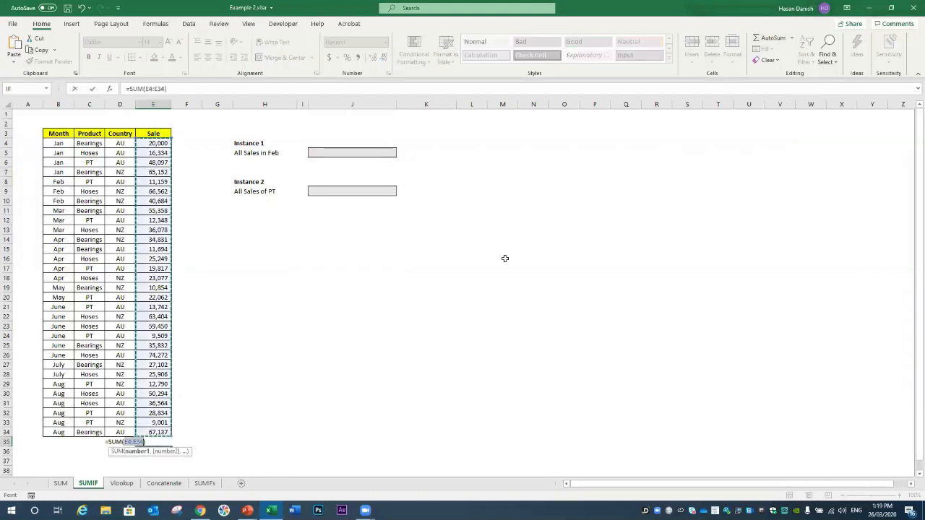
pyautogui.press('Return')
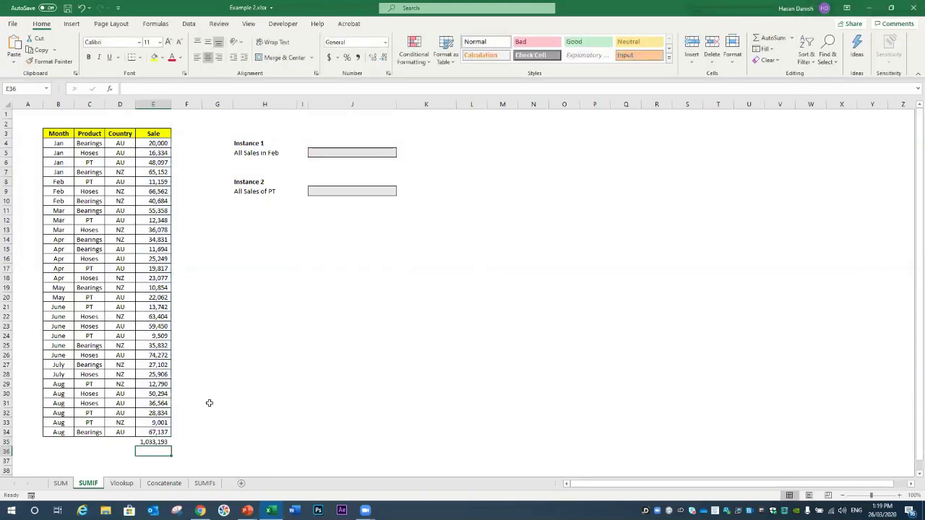
pyautogui.click(165, 442)
pyautogui.press('Delete')
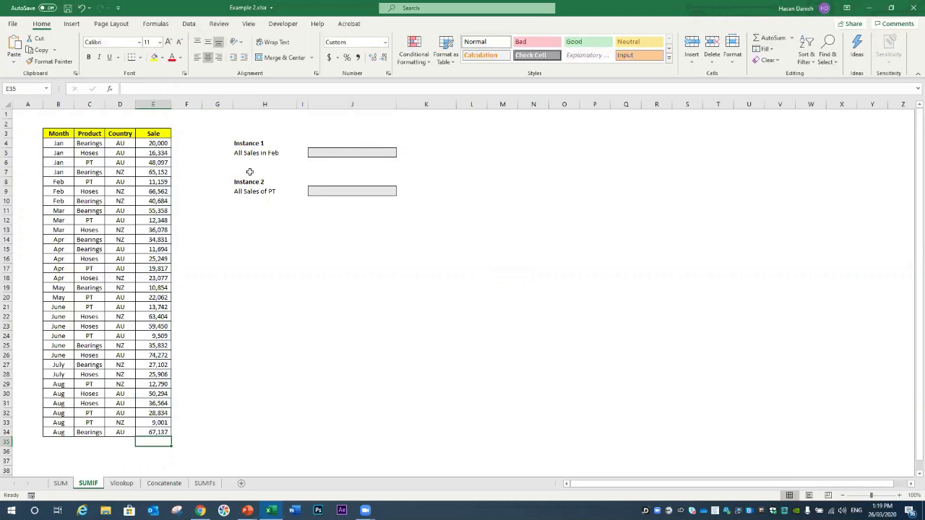
pyautogui.moveTo(57, 181); pyautogui.dragTo(67, 201)
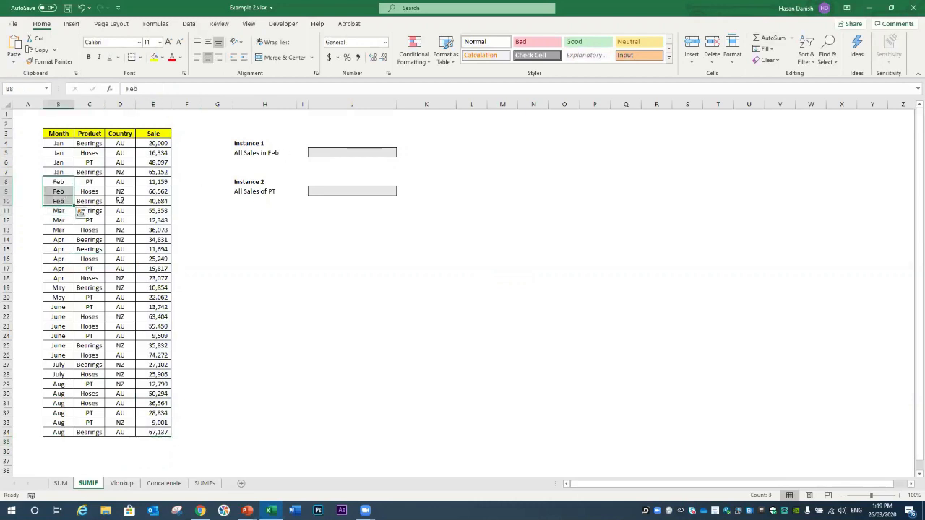
pyautogui.moveTo(158, 182); pyautogui.dragTo(159, 201)
pyautogui.click(180, 200)
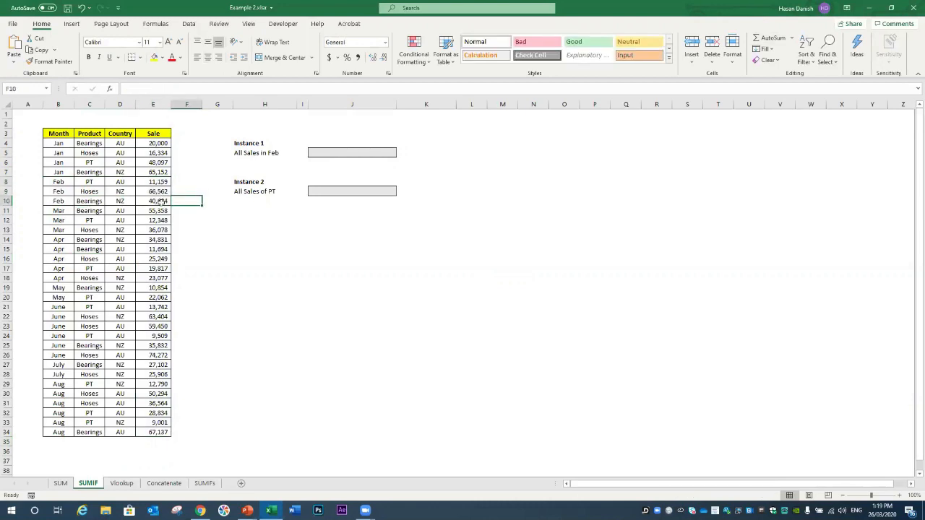
pyautogui.click(386, 151)
pyautogui.write('=')
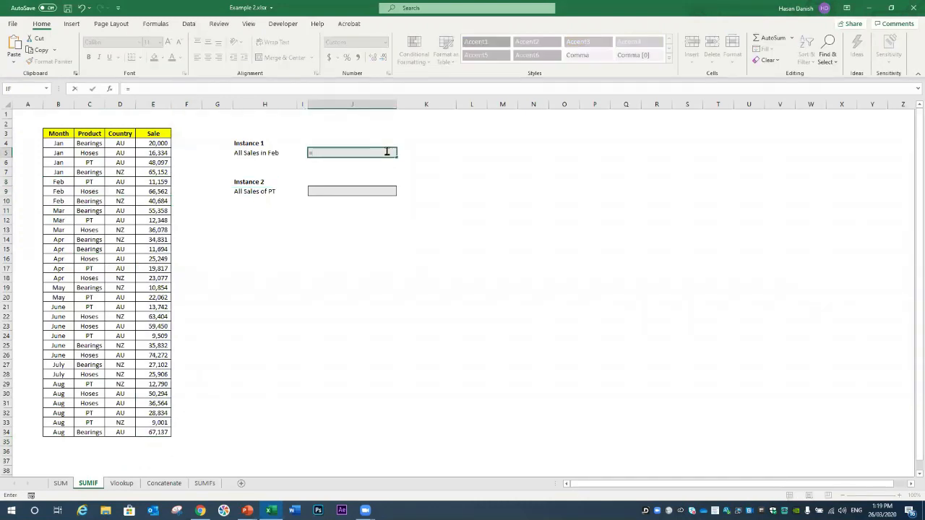
pyautogui.click(428, 250)
pyautogui.press('Escape')
pyautogui.scroll(5, 282, 156)
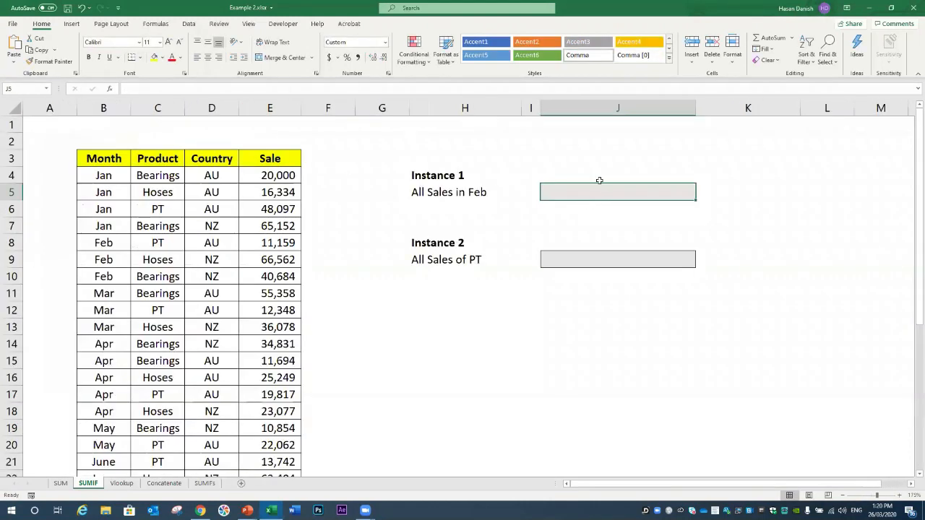
pyautogui.click(189, 87)
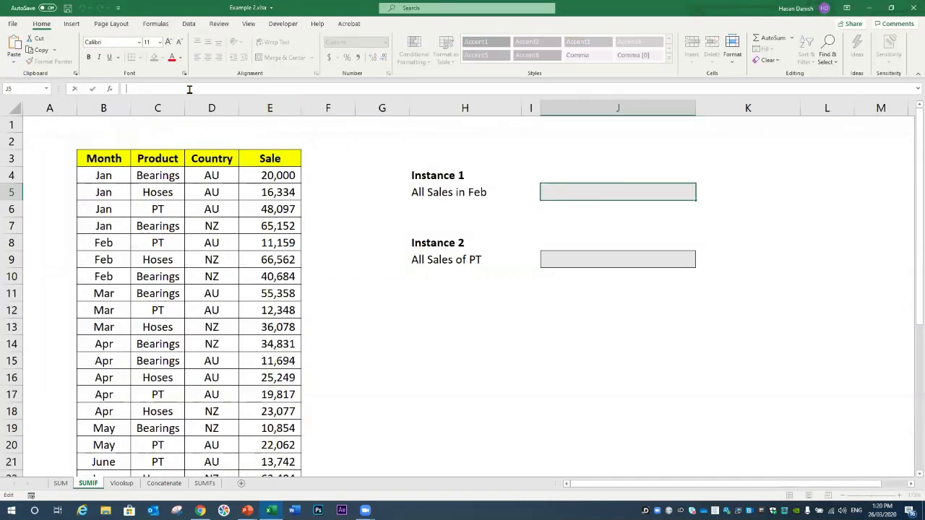
pyautogui.write('=')
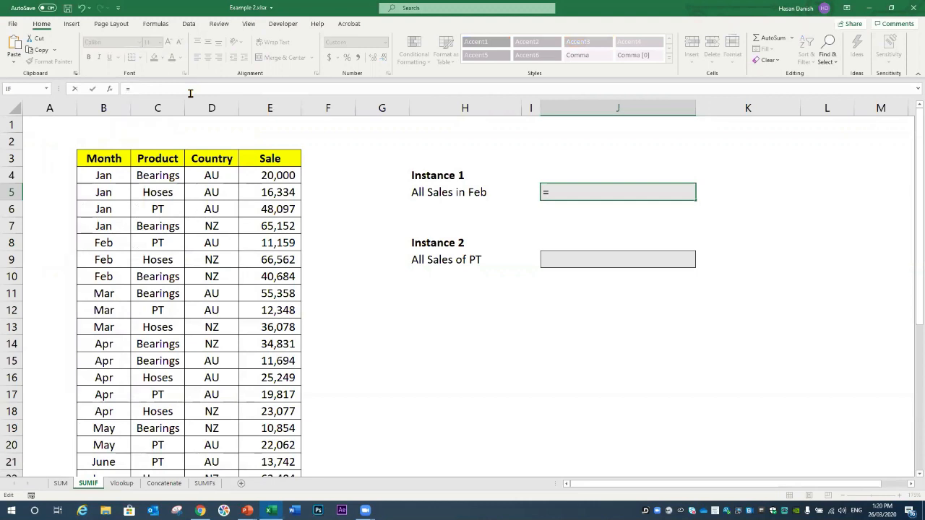
pyautogui.write('sumif')
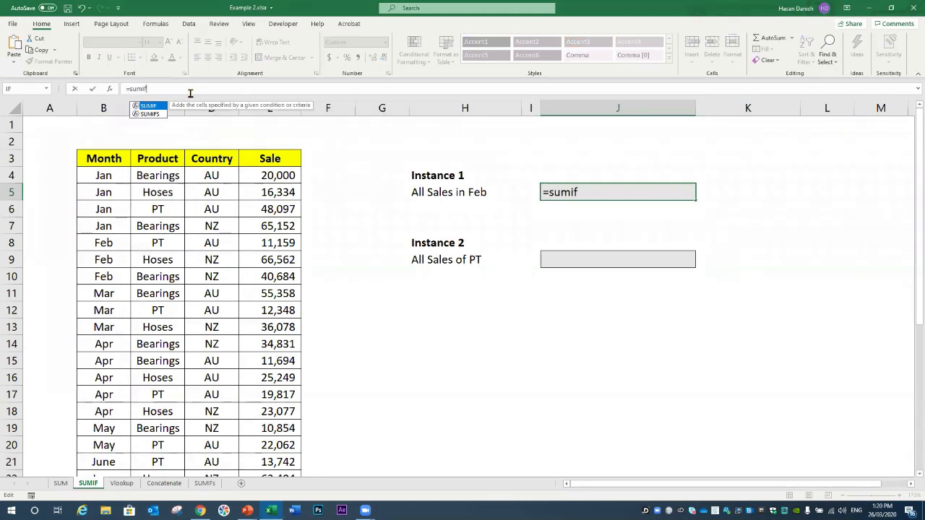
pyautogui.write('(')
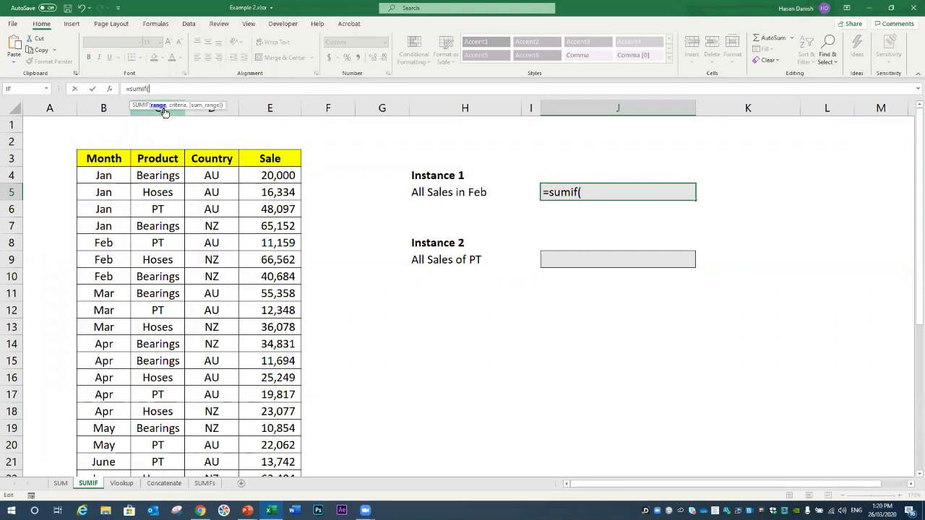
pyautogui.moveTo(122, 170); pyautogui.dragTo(258, 482)
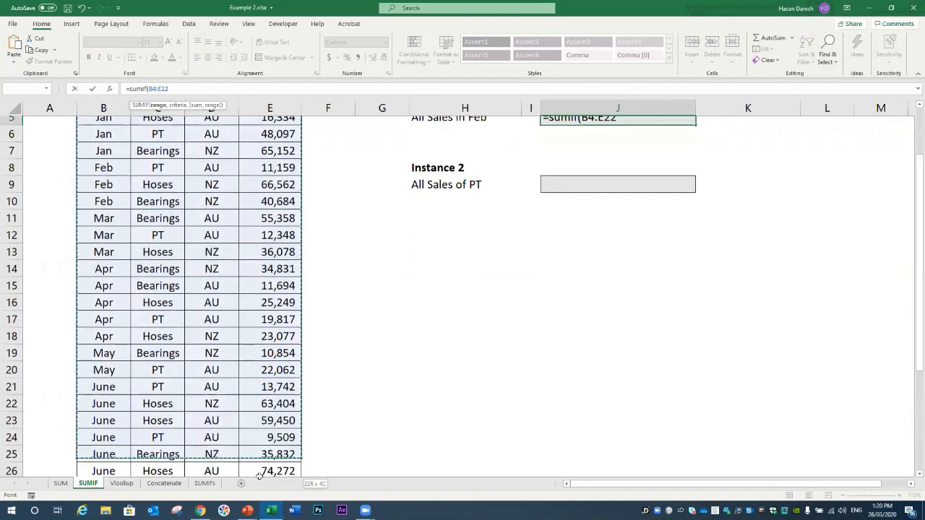
pyautogui.moveTo(268, 449); pyautogui.dragTo(269, 470)
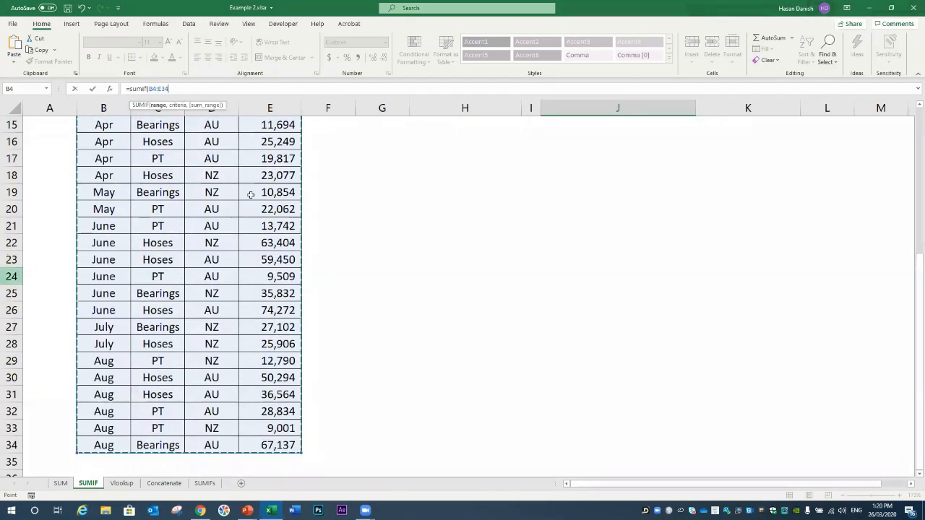
pyautogui.scroll(5, 251, 194)
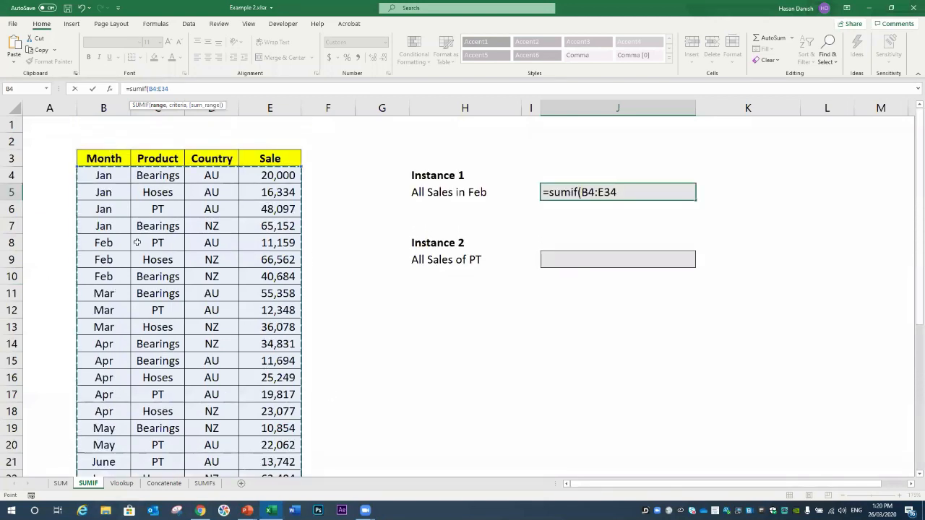
pyautogui.write(',')
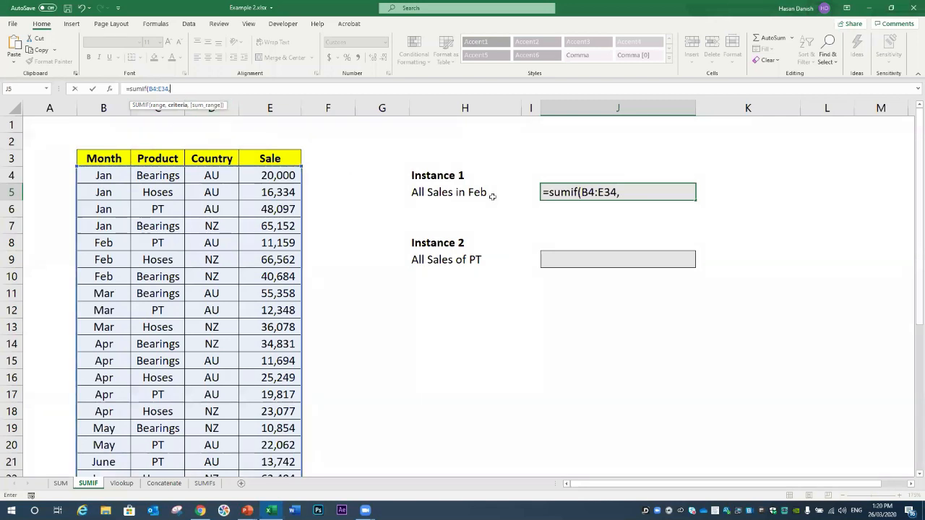
pyautogui.click(112, 243)
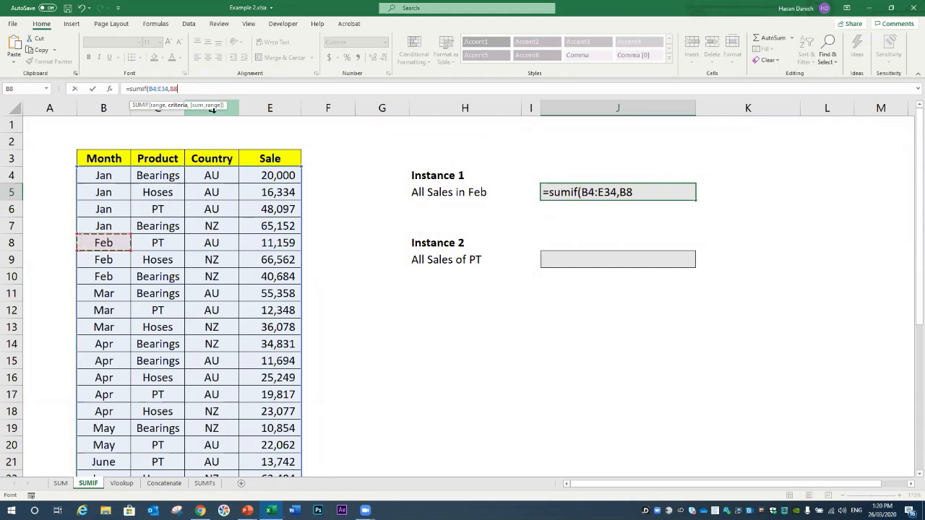
pyautogui.moveTo(266, 175); pyautogui.dragTo(263, 406)
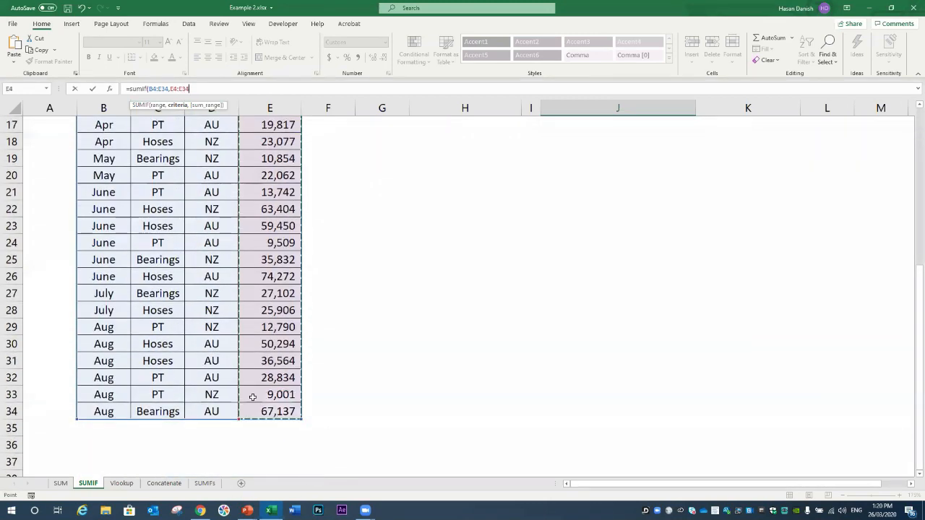
pyautogui.scroll(5, 253, 397)
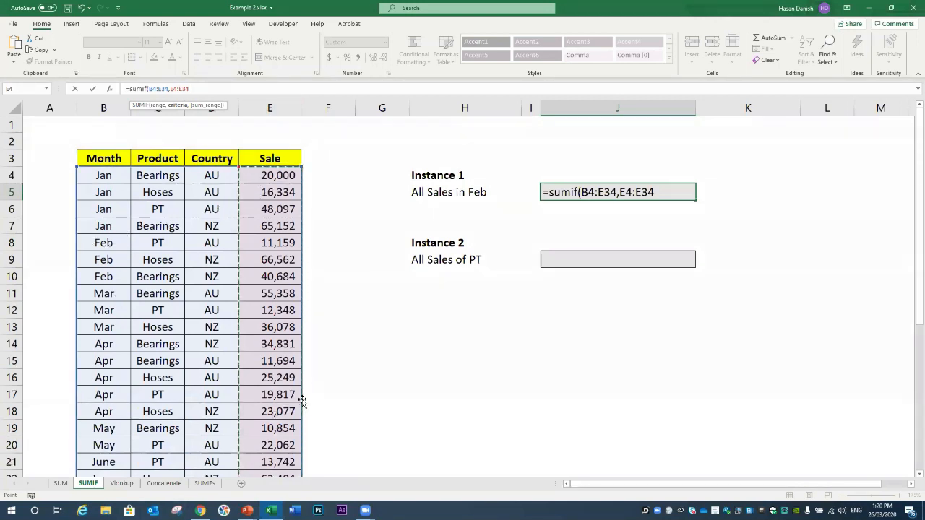
pyautogui.write(')')
pyautogui.press('Return')
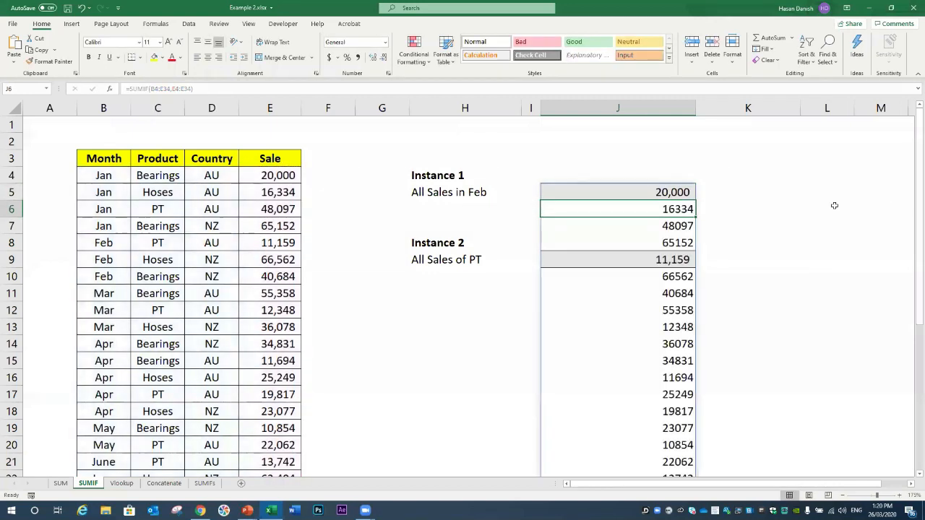
pyautogui.click(855, 188)
# Step: Replace J5's spilled formula with =sumif(B4:E34,B8,E4:E34) to total February sales
pyautogui.click(683, 194)
pyautogui.press('Delete')
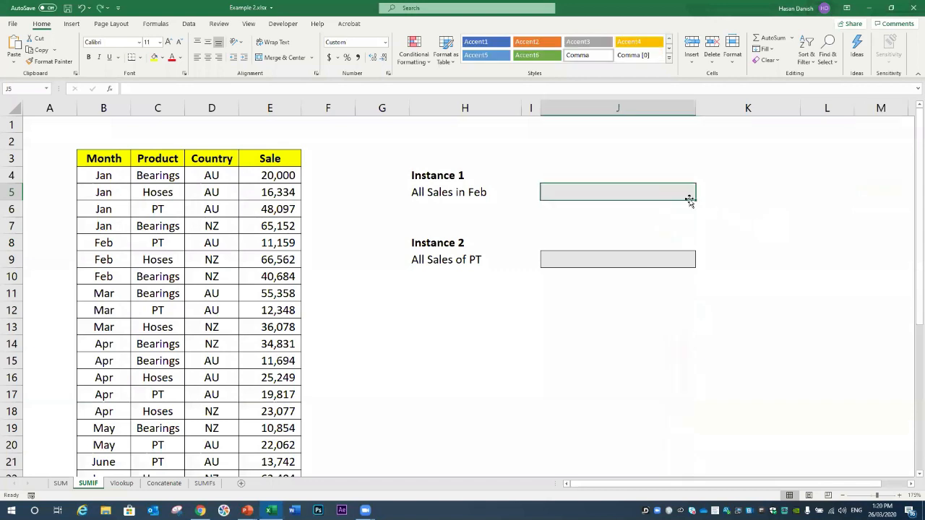
pyautogui.doubleClick(677, 191)
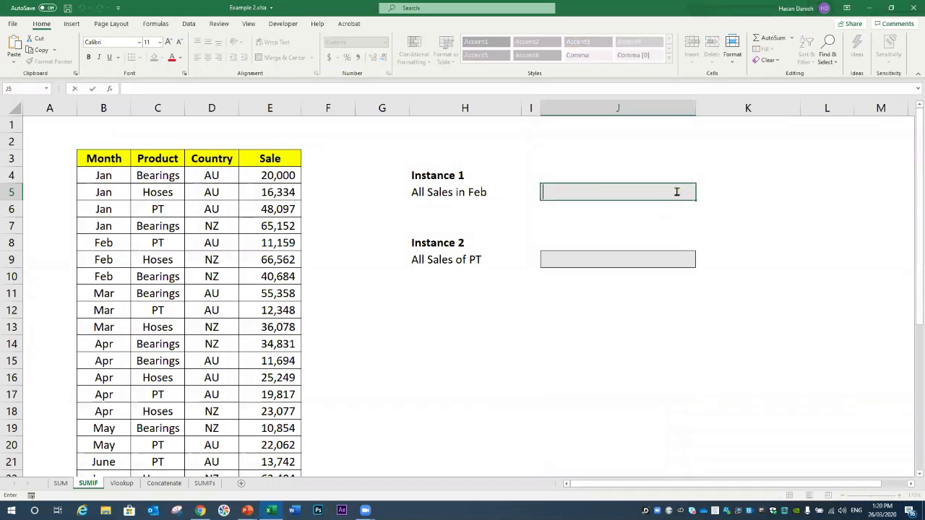
pyautogui.write('=sum')
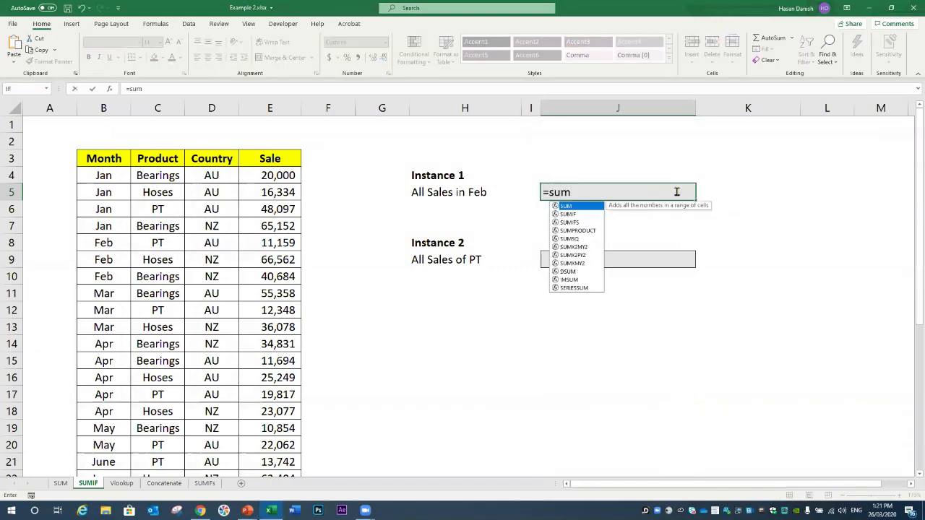
pyautogui.write('if(')
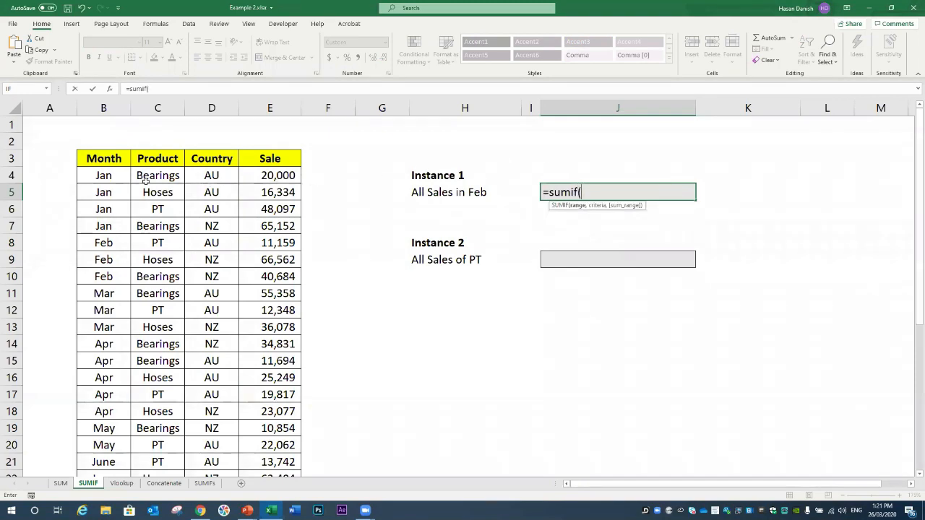
pyautogui.moveTo(111, 174); pyautogui.dragTo(271, 445)
pyautogui.scroll(4, 368, 322)
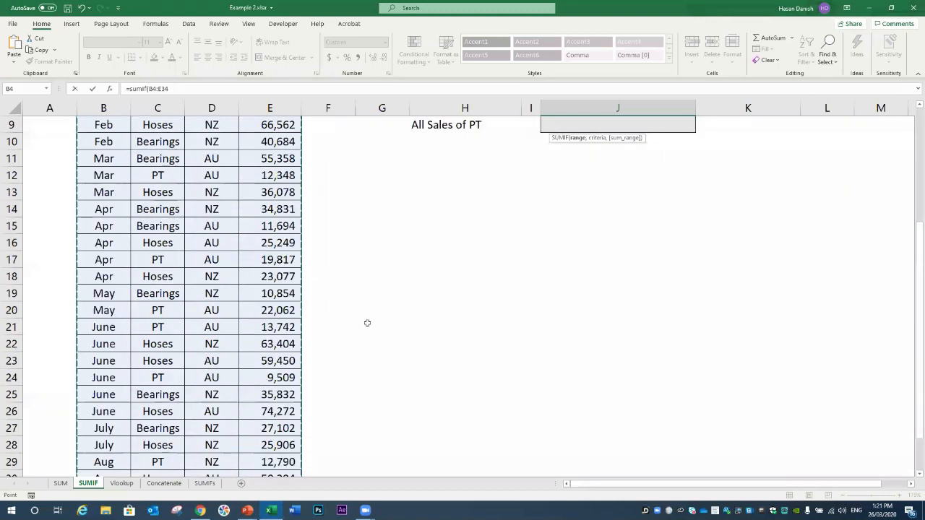
pyautogui.write(',')
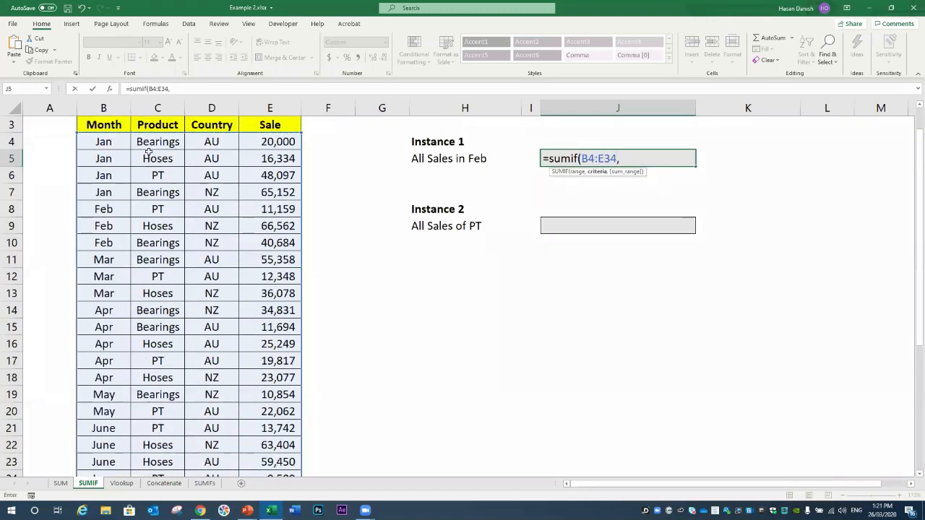
pyautogui.click(105, 208)
pyautogui.write(',')
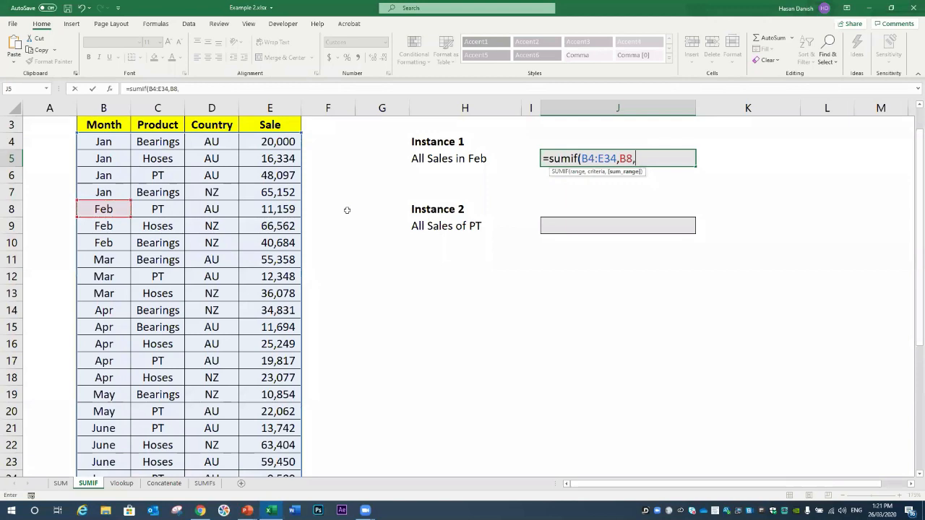
pyautogui.moveTo(286, 139); pyautogui.dragTo(276, 445)
pyautogui.press('Return')
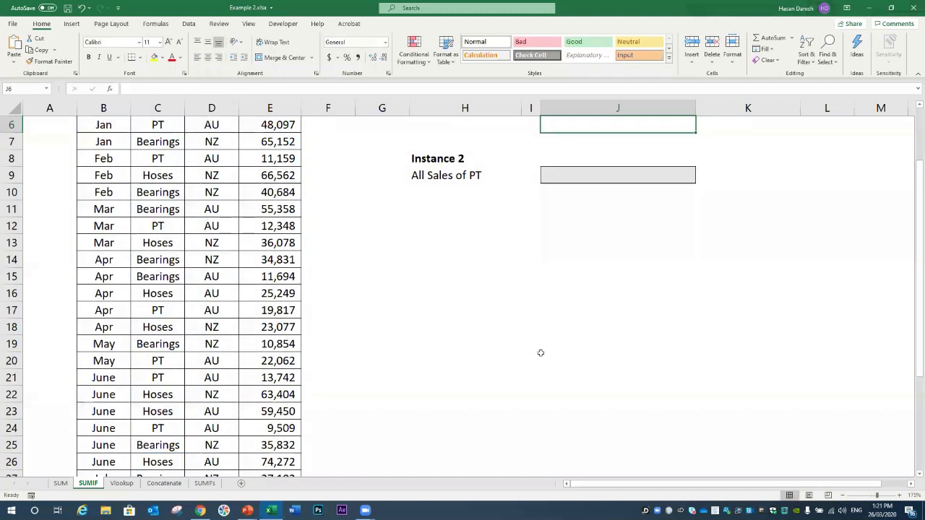
pyautogui.scroll(2, 708, 129)
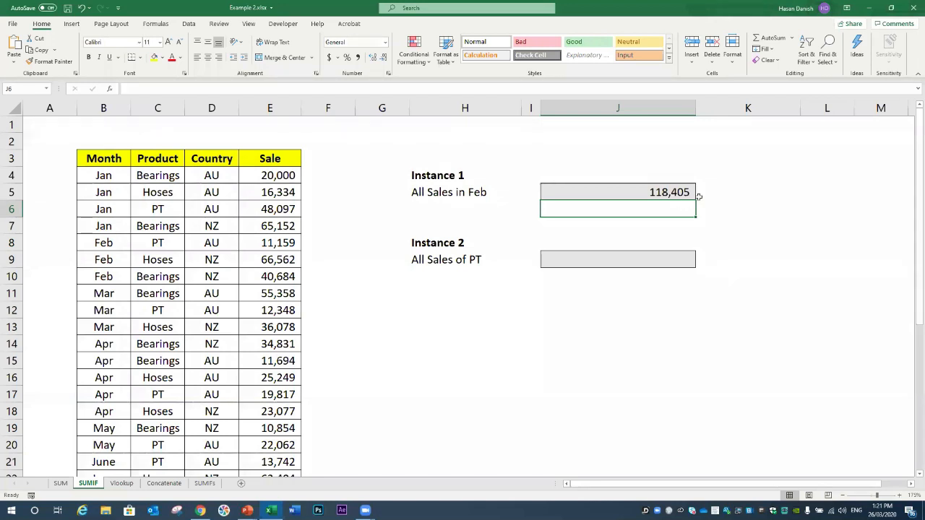
pyautogui.moveTo(276, 245); pyautogui.dragTo(274, 277)
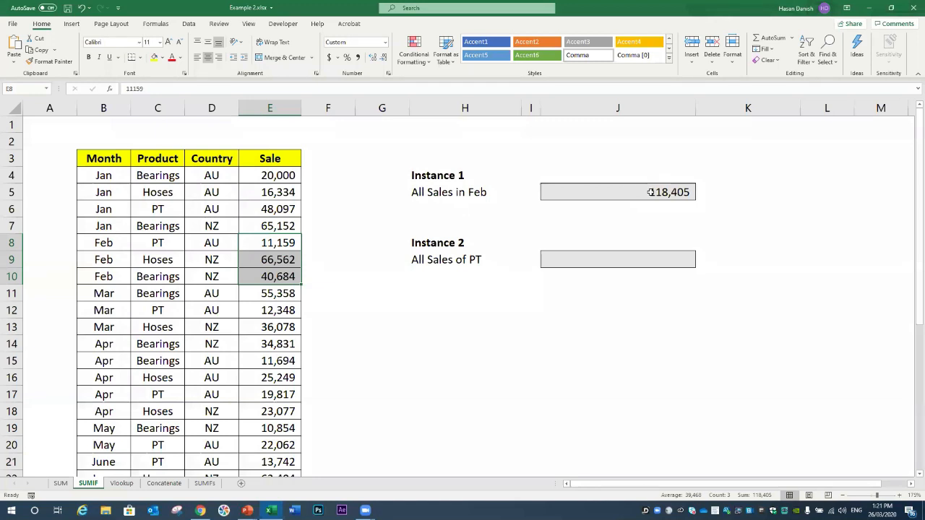
pyautogui.click(616, 260)
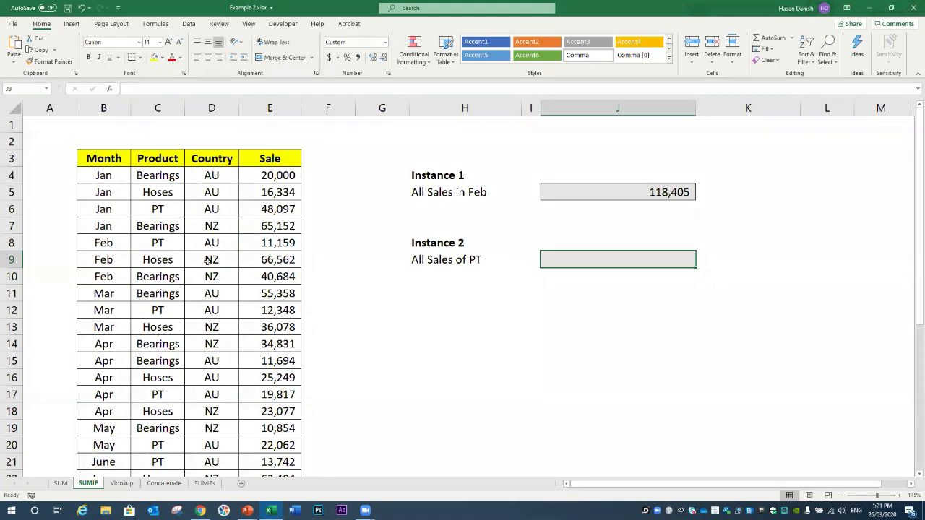
pyautogui.scroll(-4, 161, 430)
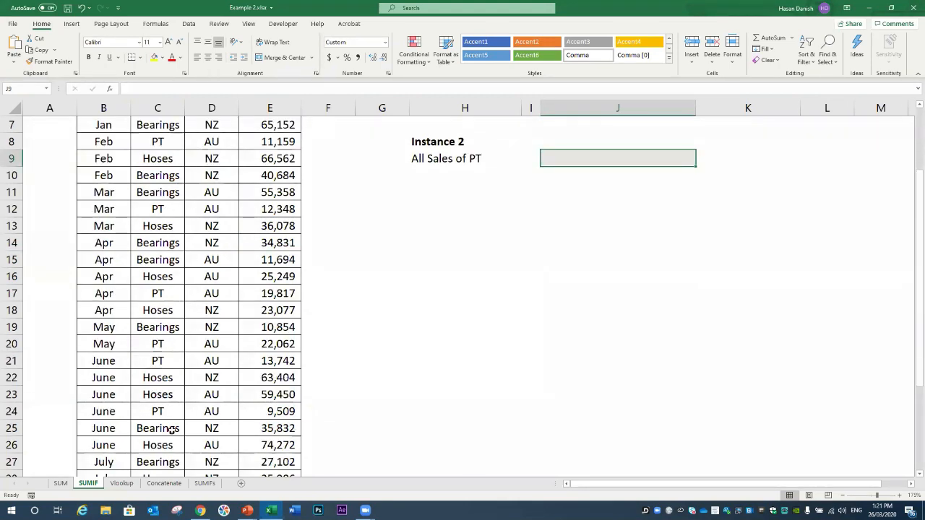
pyautogui.scroll(-2, 161, 432)
pyautogui.scroll(4, 161, 432)
pyautogui.scroll(2, 310, 157)
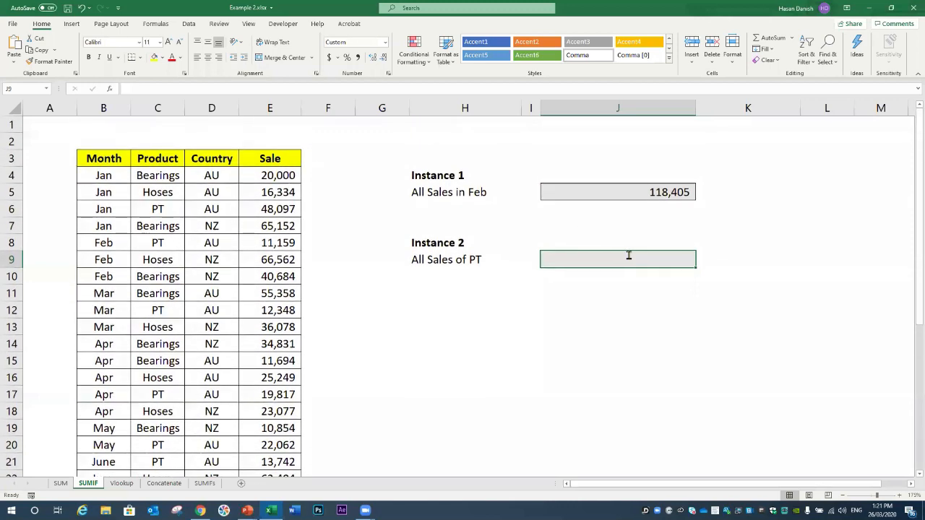
# Step: Enter =sumif(C4:E34,C6,E4:E34) in J9 to total PT sales (187,359)
pyautogui.write('=')
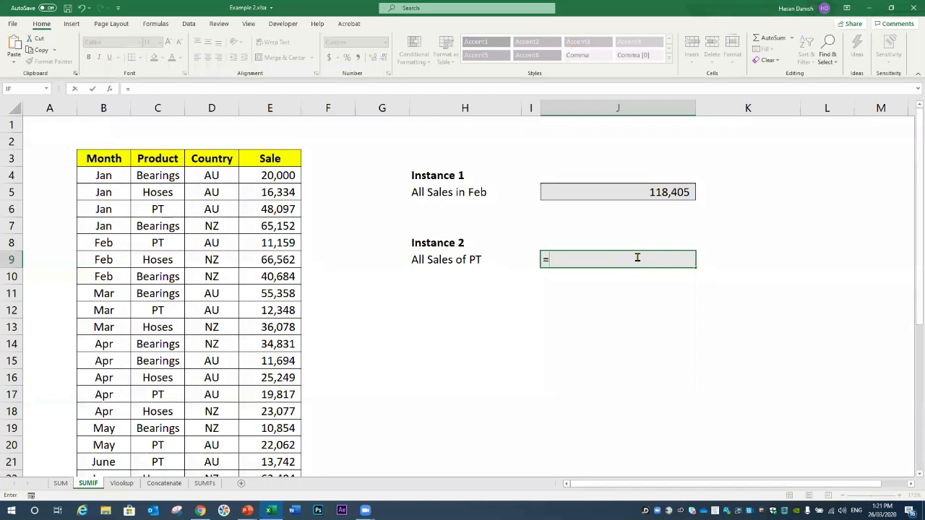
pyautogui.write('sumi')
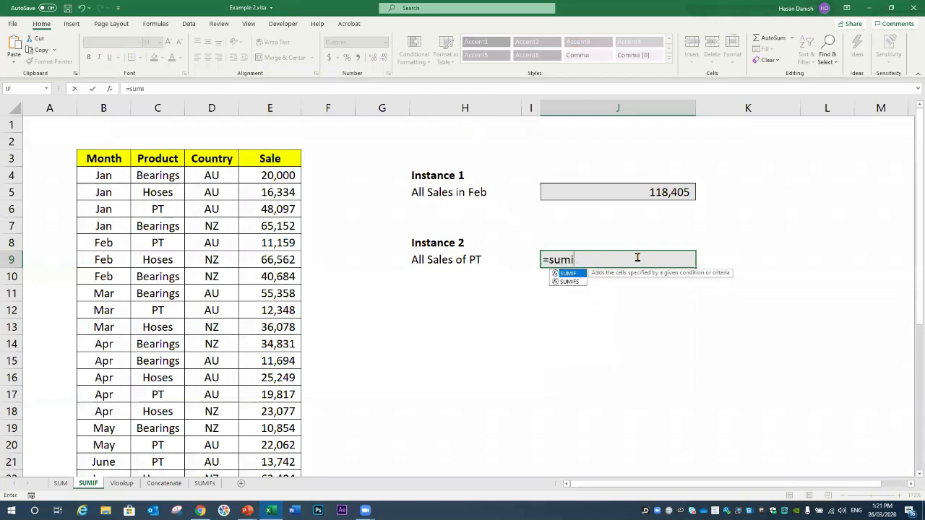
pyautogui.write('f(')
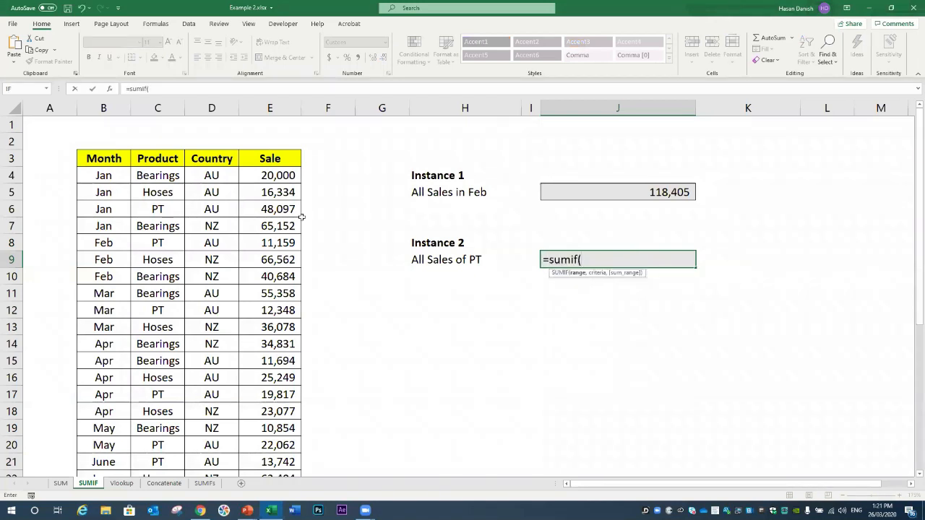
pyautogui.click(169, 176)
pyautogui.moveTo(212, 225); pyautogui.dragTo(287, 446)
pyautogui.scroll(4, 196, 368)
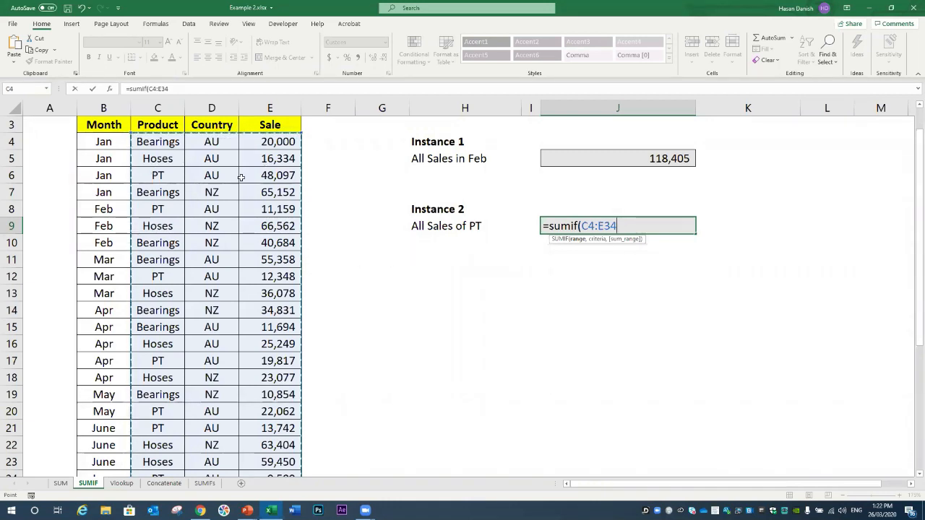
pyautogui.write(',')
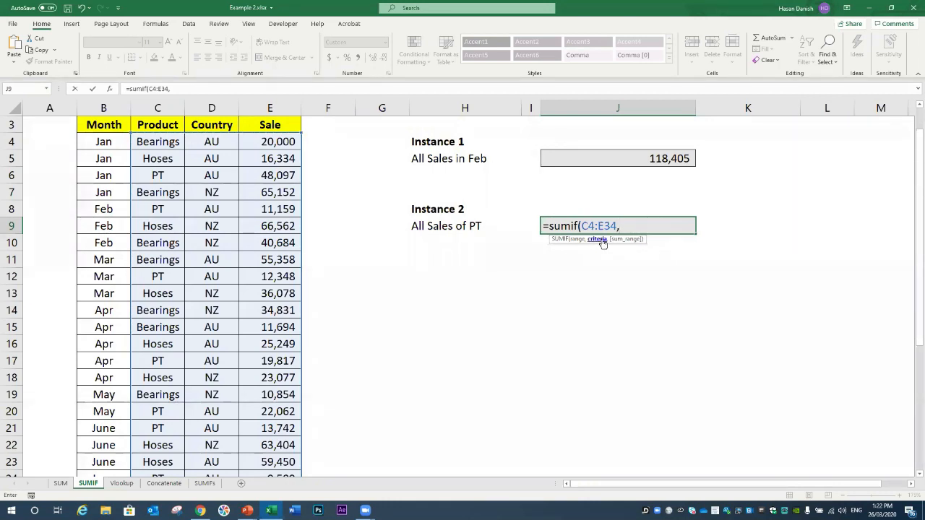
pyautogui.click(171, 174)
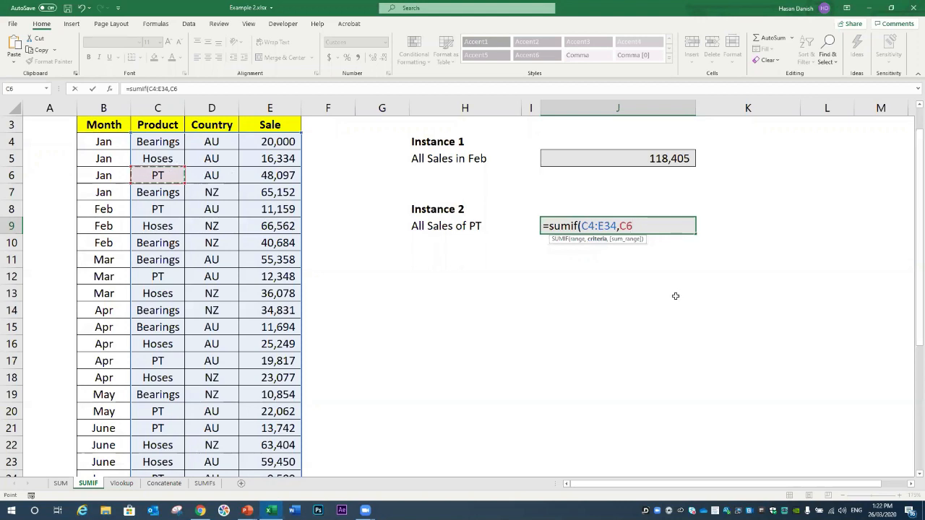
pyautogui.write(',')
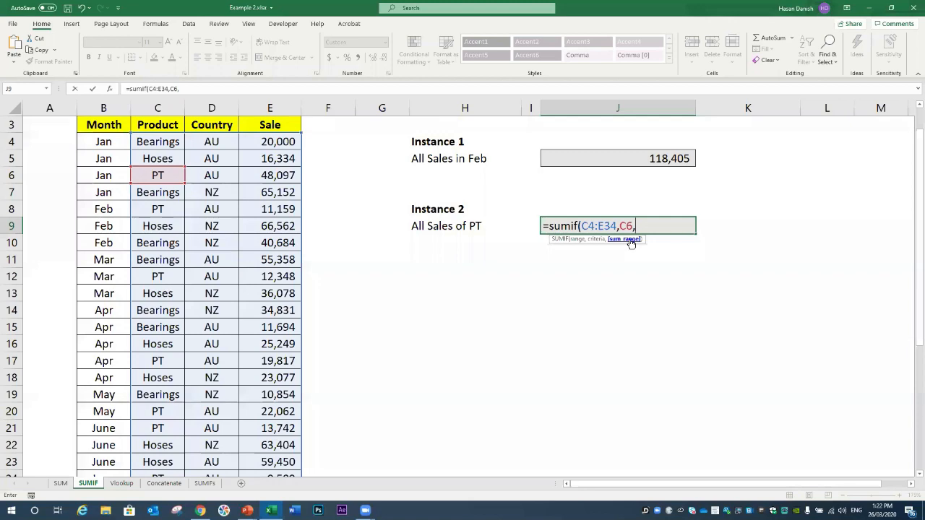
pyautogui.moveTo(290, 141); pyautogui.dragTo(276, 449)
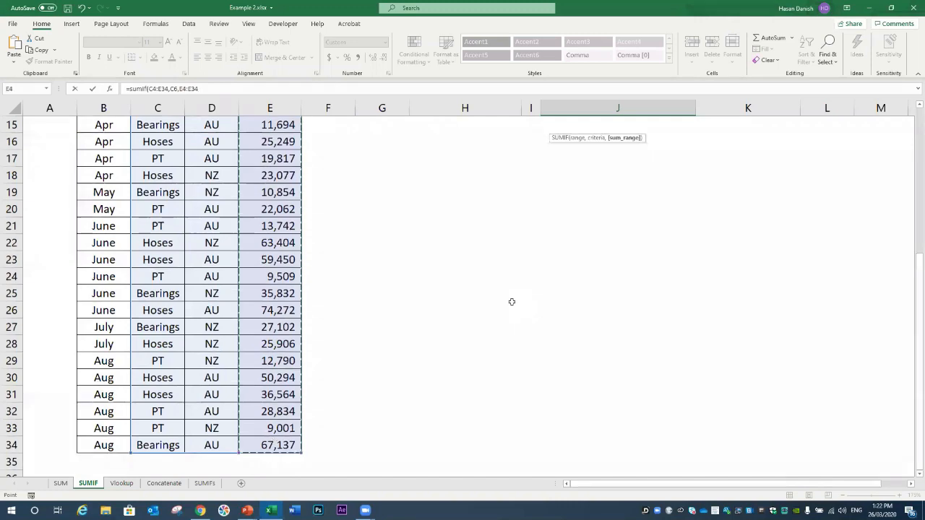
pyautogui.press('Return')
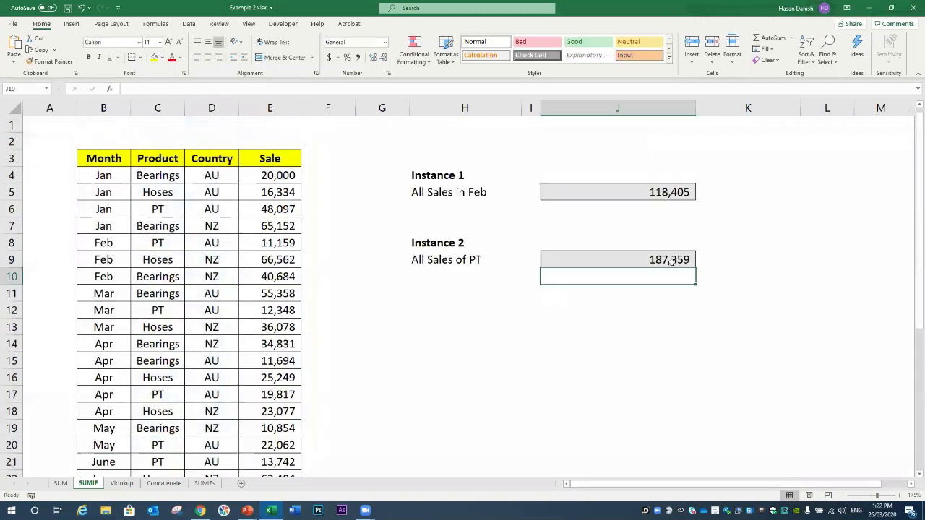
pyautogui.press('Up')
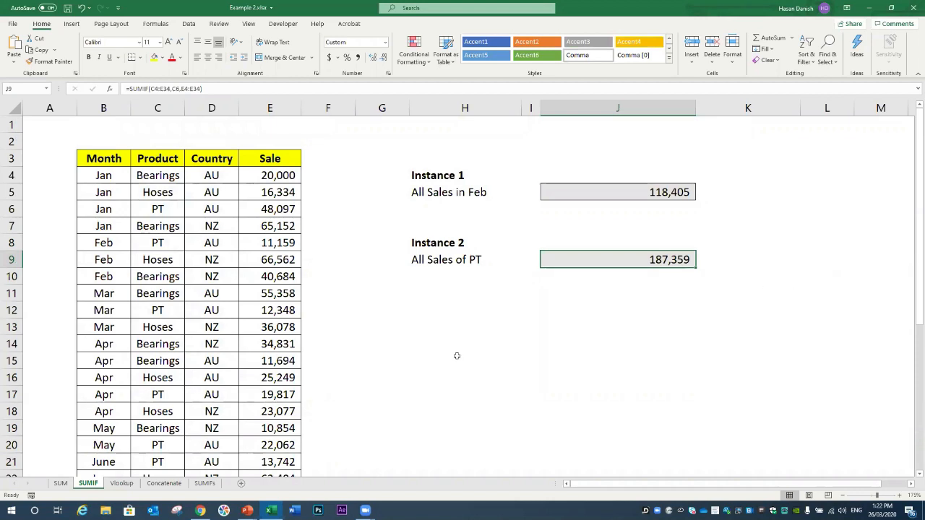
pyautogui.click(277, 209)
pyautogui.keyDown('ctrl'); pyautogui.click(285, 241); pyautogui.keyUp('ctrl')
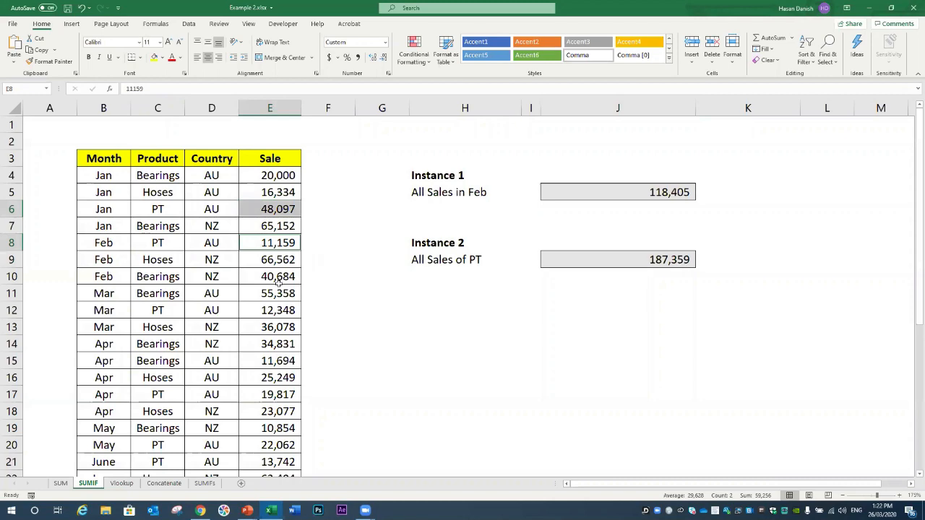
pyautogui.keyDown('ctrl'); pyautogui.click(271, 310); pyautogui.keyUp('ctrl')
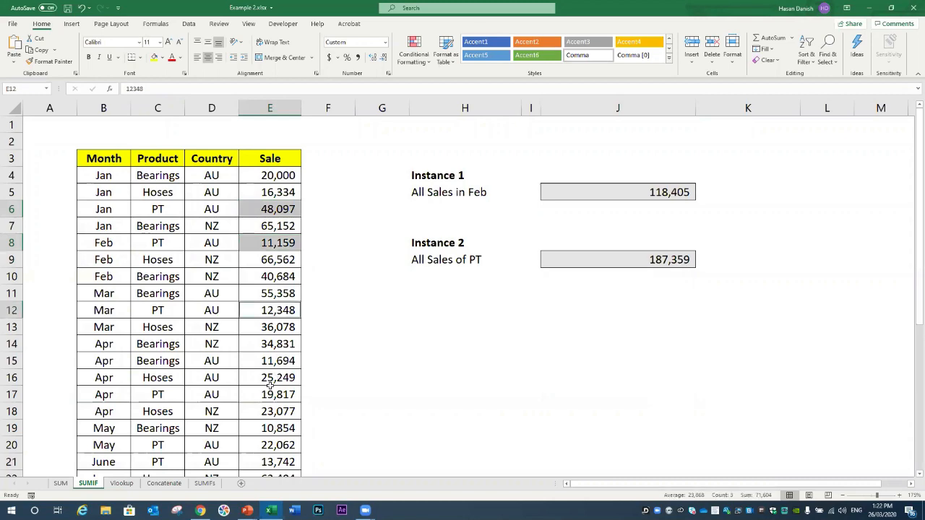
pyautogui.keyDown('ctrl'); pyautogui.click(270, 395); pyautogui.keyUp('ctrl')
pyautogui.keyDown('ctrl'); pyautogui.click(273, 443); pyautogui.keyUp('ctrl')
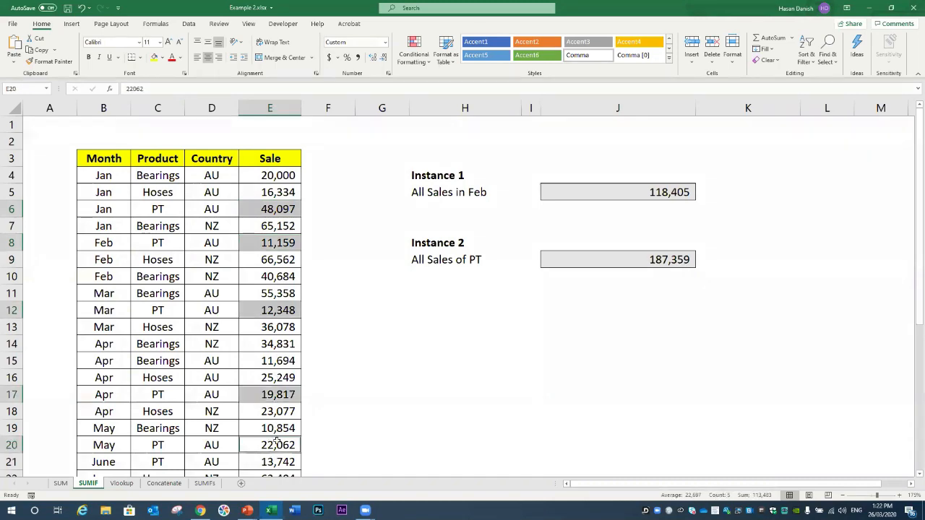
pyautogui.keyDown('ctrl'); pyautogui.click(277, 461); pyautogui.keyUp('ctrl')
pyautogui.scroll(-4, 277, 434)
pyautogui.keyDown('ctrl'); pyautogui.click(285, 310); pyautogui.keyUp('ctrl')
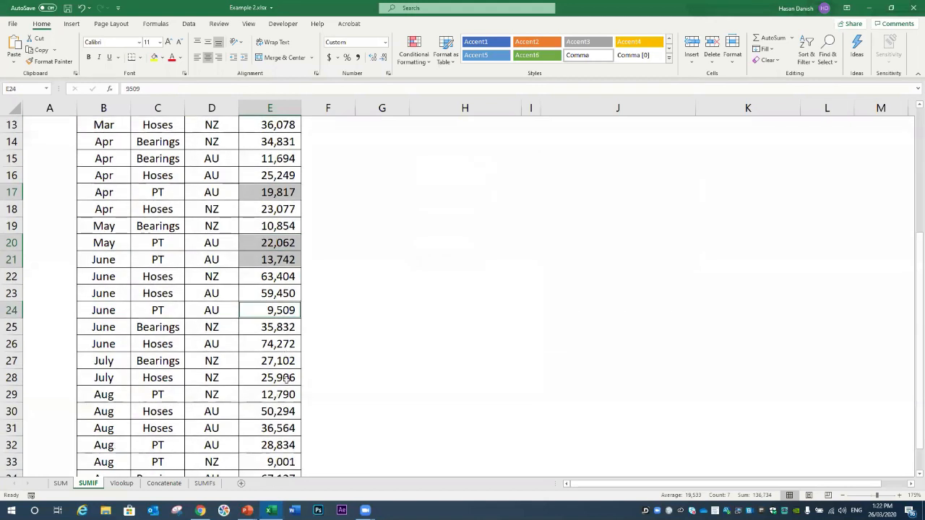
pyautogui.keyDown('ctrl'); pyautogui.click(279, 395); pyautogui.keyUp('ctrl')
pyautogui.scroll(-2, 280, 387)
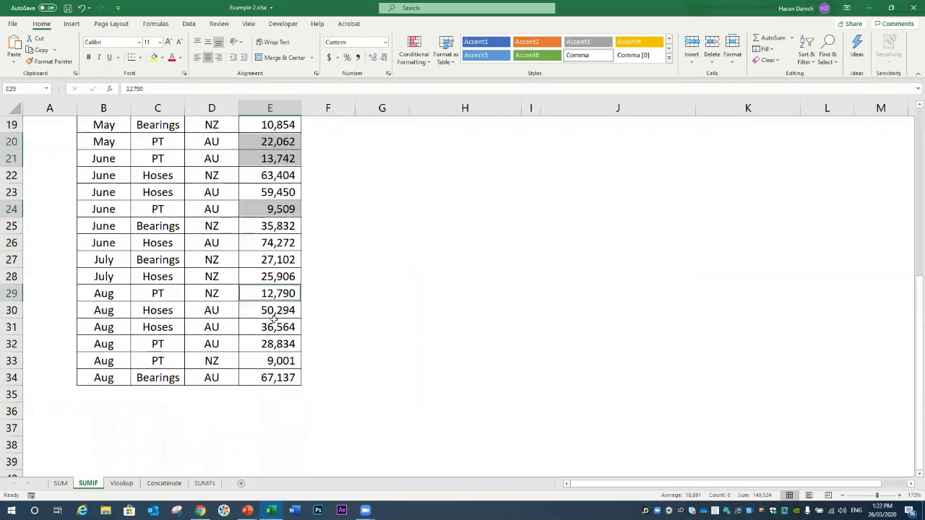
pyautogui.keyDown('ctrl'); pyautogui.click(279, 356); pyautogui.keyUp('ctrl')
pyautogui.keyDown('ctrl'); pyautogui.click(278, 344); pyautogui.keyUp('ctrl')
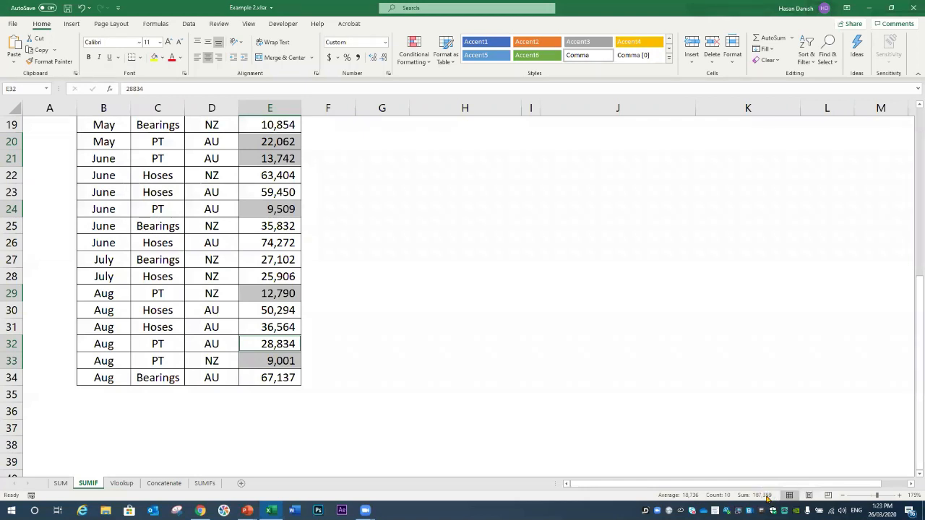
pyautogui.scroll(5, 587, 347)
pyautogui.scroll(1, 621, 314)
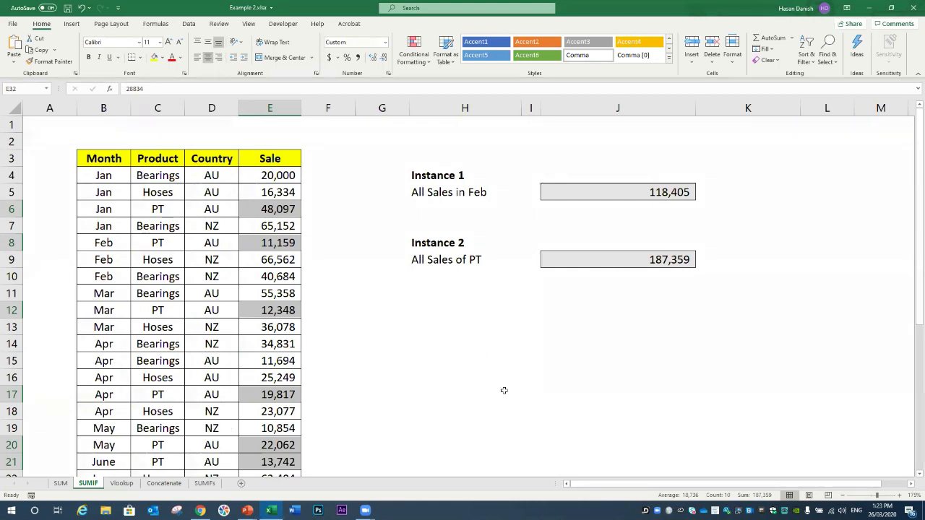
# Step: Return to the full-screen PowerPoint slide show from its taskbar window preview
pyautogui.moveTo(247, 510)
pyautogui.moveTo(308, 470)
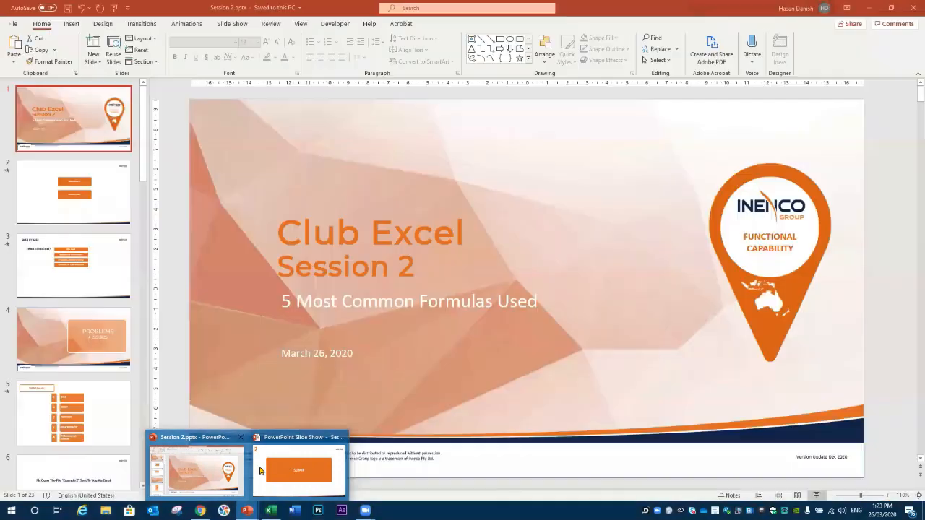
pyautogui.click(291, 475)
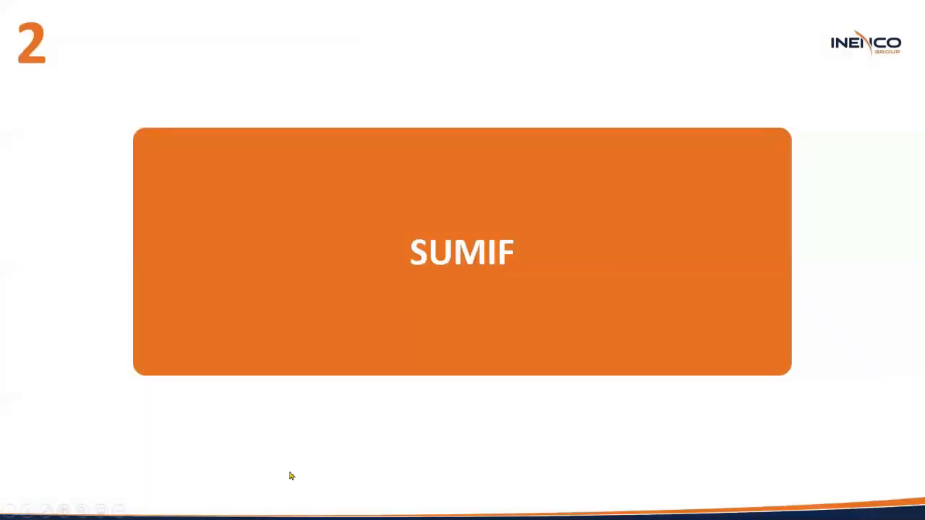
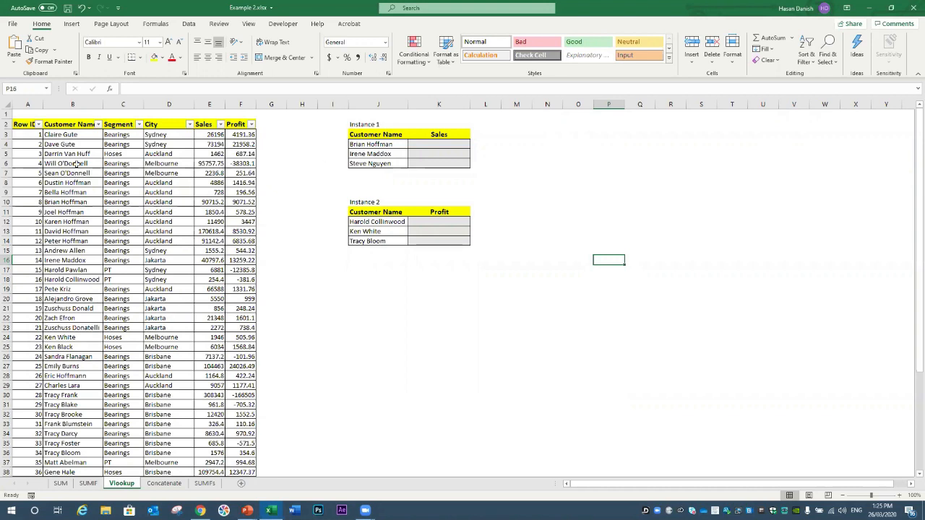
# Step: Sort the customer data table by Customer Name from A to Z using its filter arrow
pyautogui.click(83, 202)
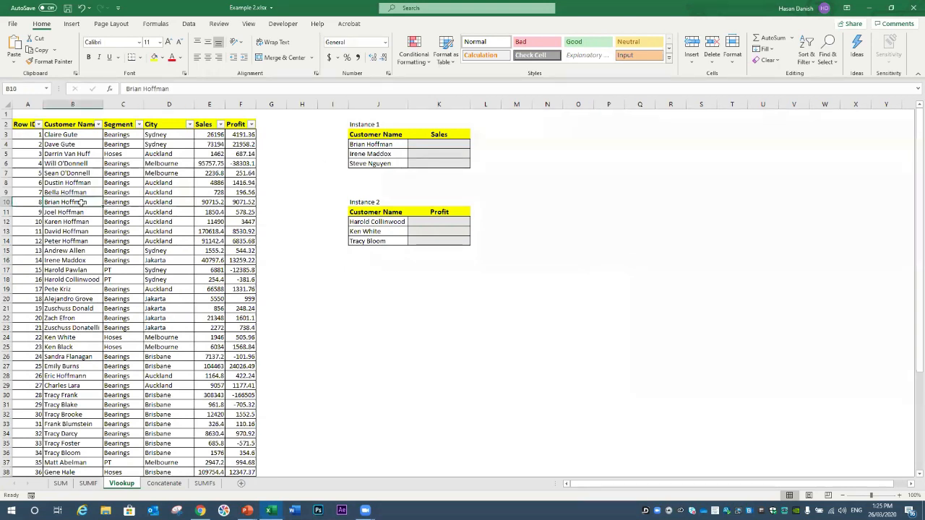
pyautogui.click(419, 146)
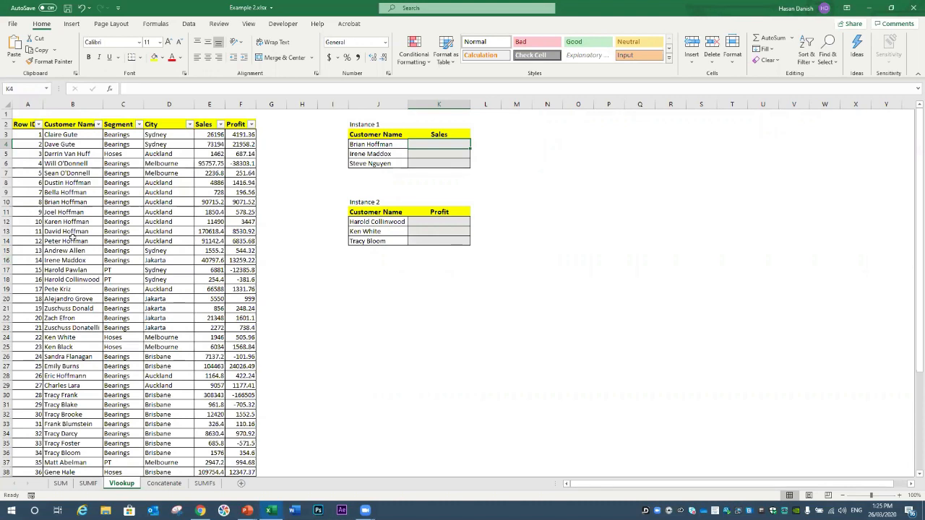
pyautogui.click(68, 202)
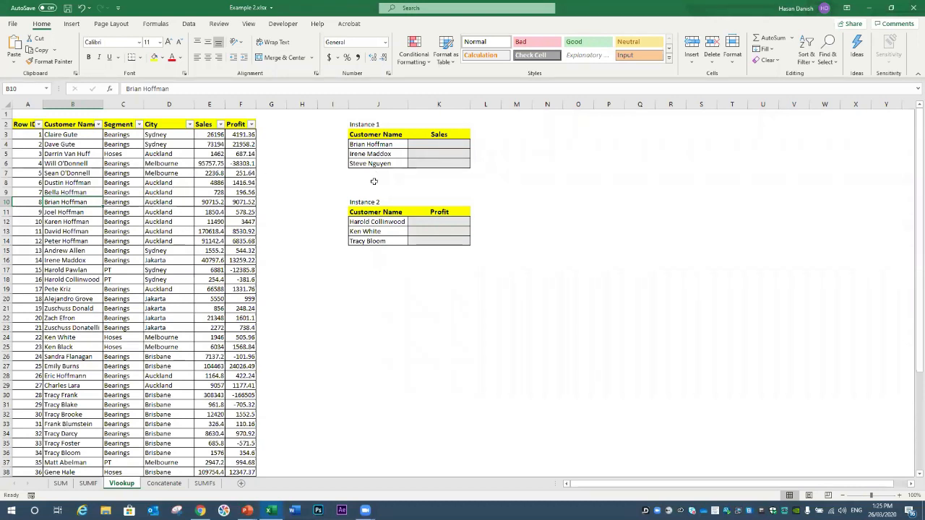
pyautogui.click(98, 124)
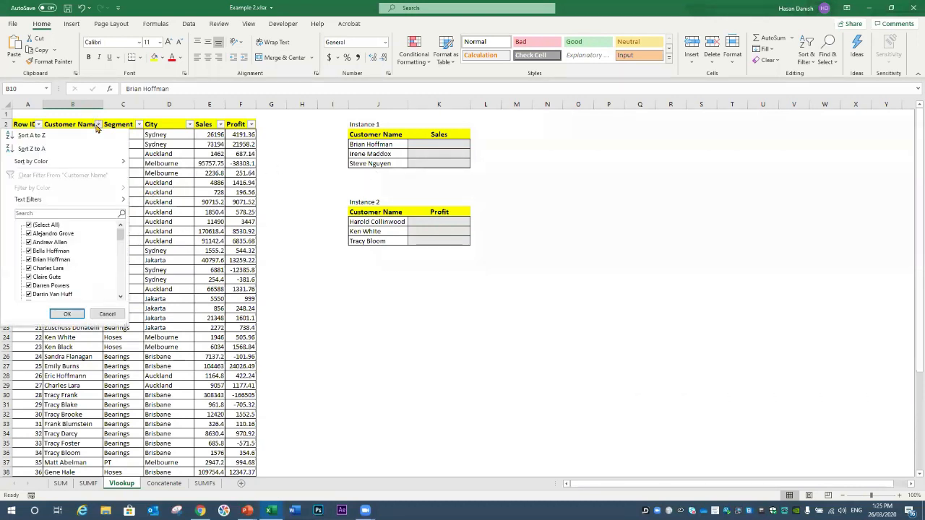
pyautogui.click(235, 174)
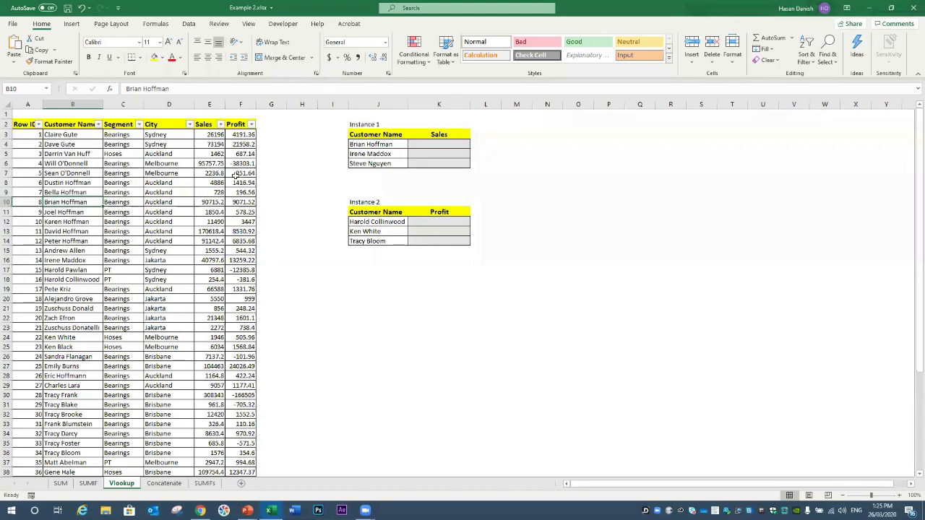
pyautogui.click(460, 144)
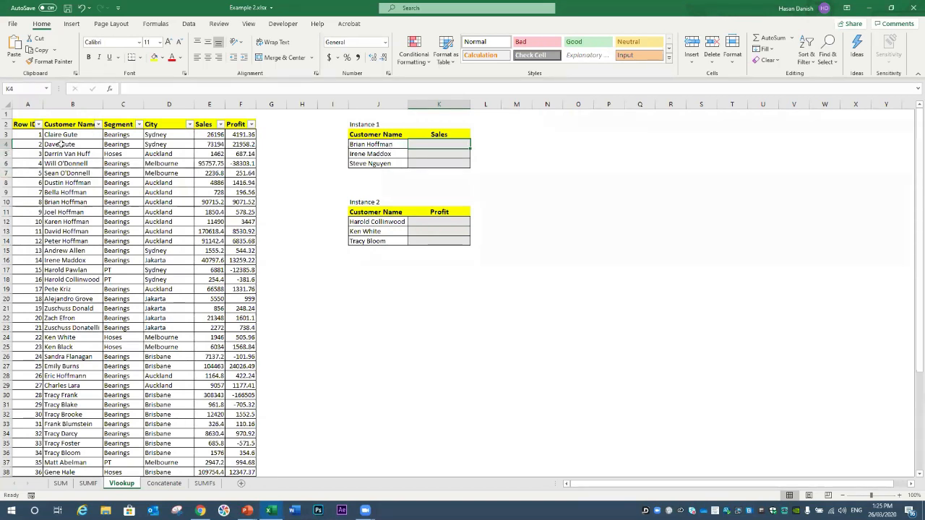
pyautogui.click(73, 103)
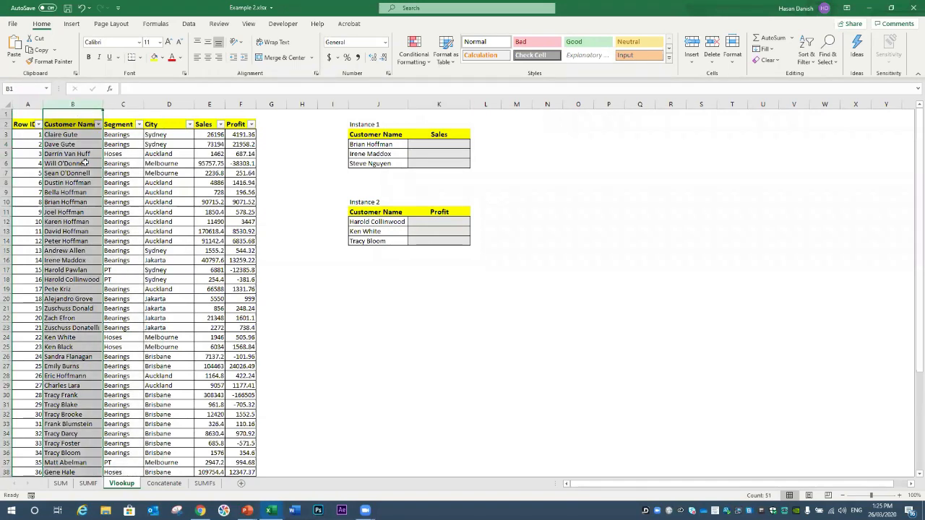
pyautogui.click(99, 125)
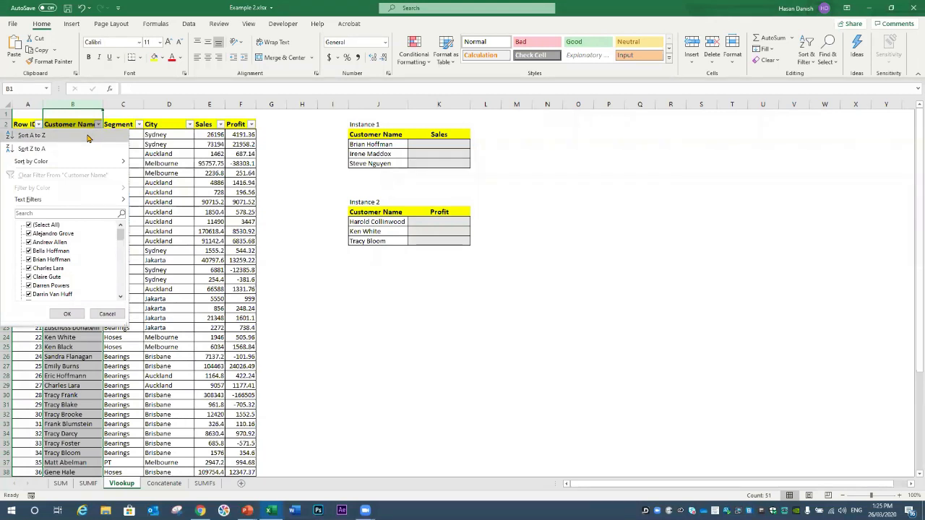
pyautogui.click(88, 136)
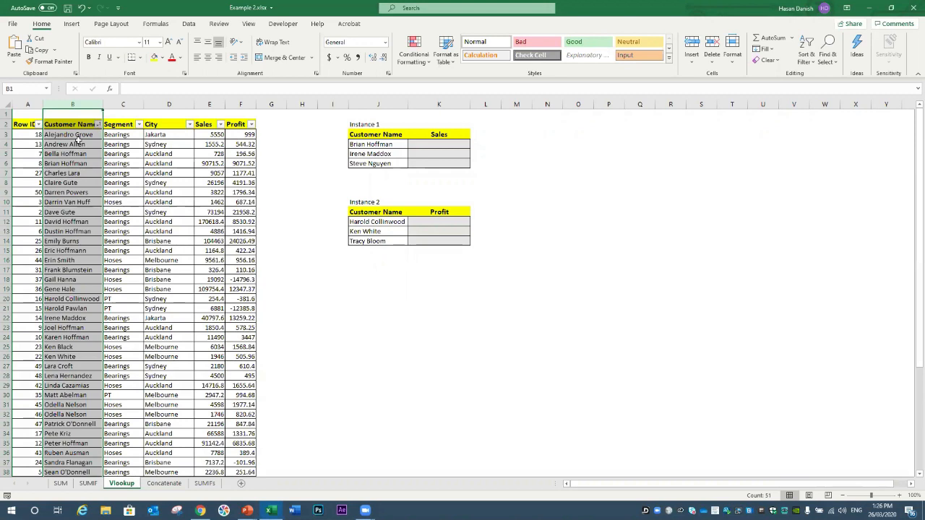
pyautogui.click(446, 144)
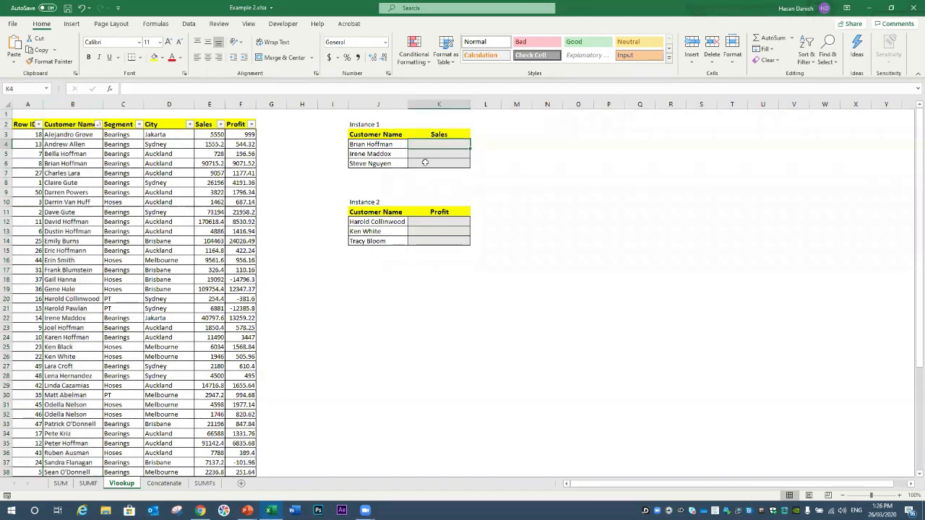
# Step: Start a VLOOKUP in K4 on J4, then remove the misplaced range reference
pyautogui.write('=')
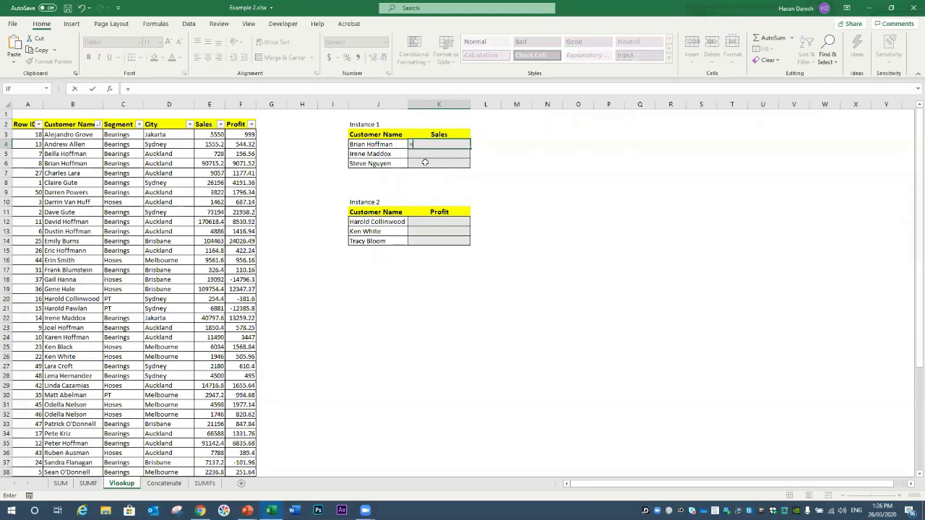
pyautogui.write('vlookup')
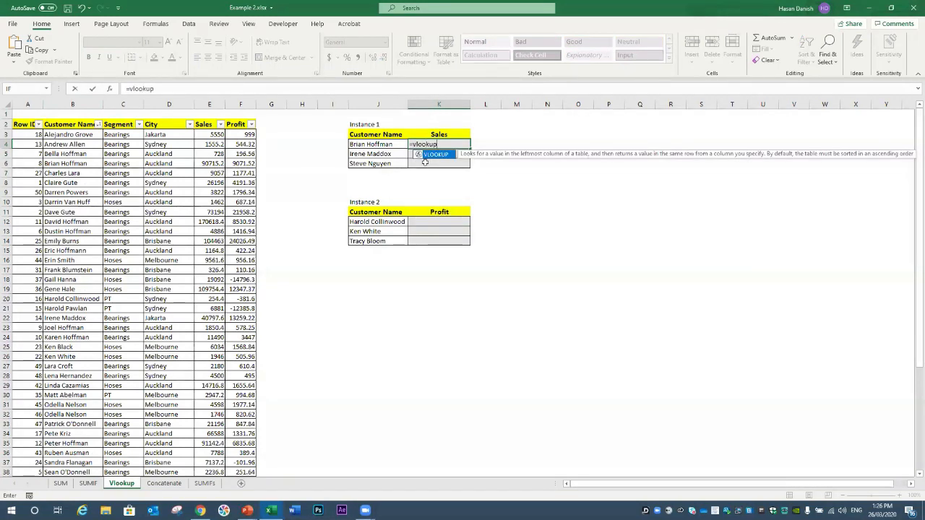
pyautogui.write('(')
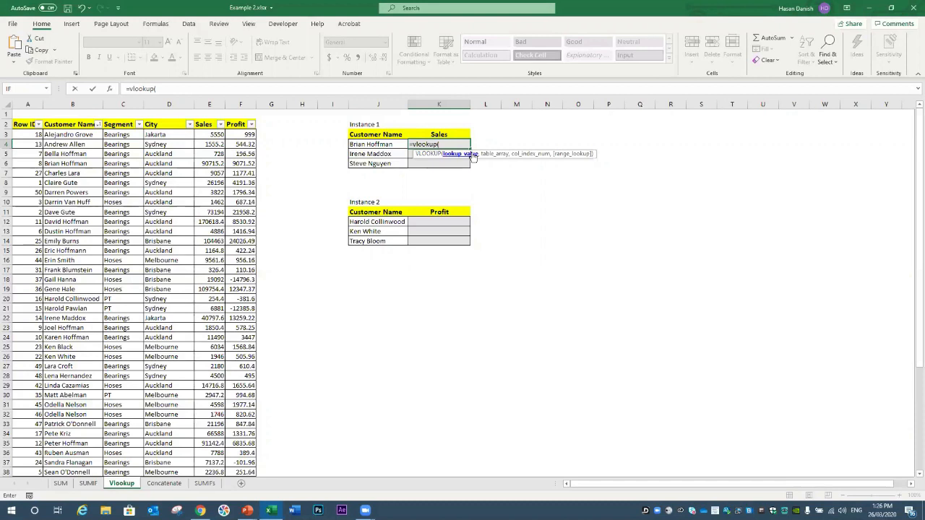
pyautogui.click(384, 144)
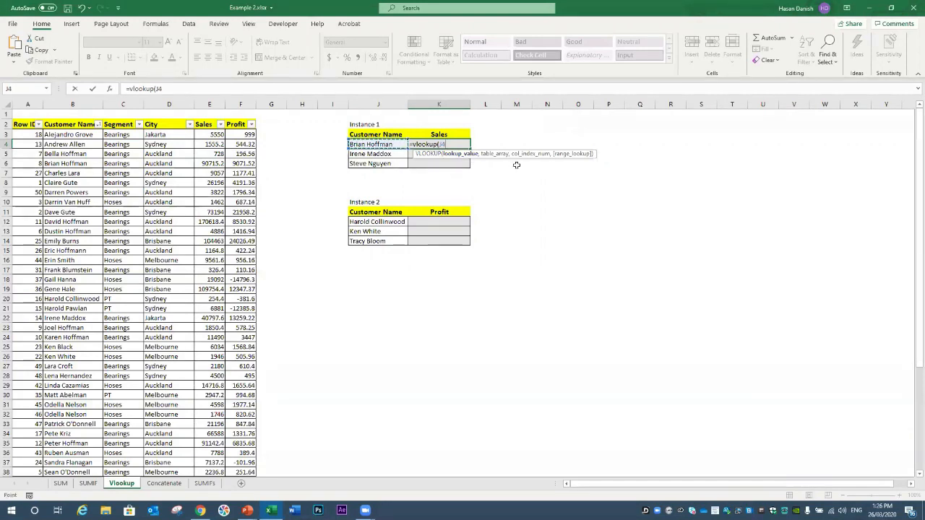
pyautogui.moveTo(61, 137); pyautogui.dragTo(174, 52)
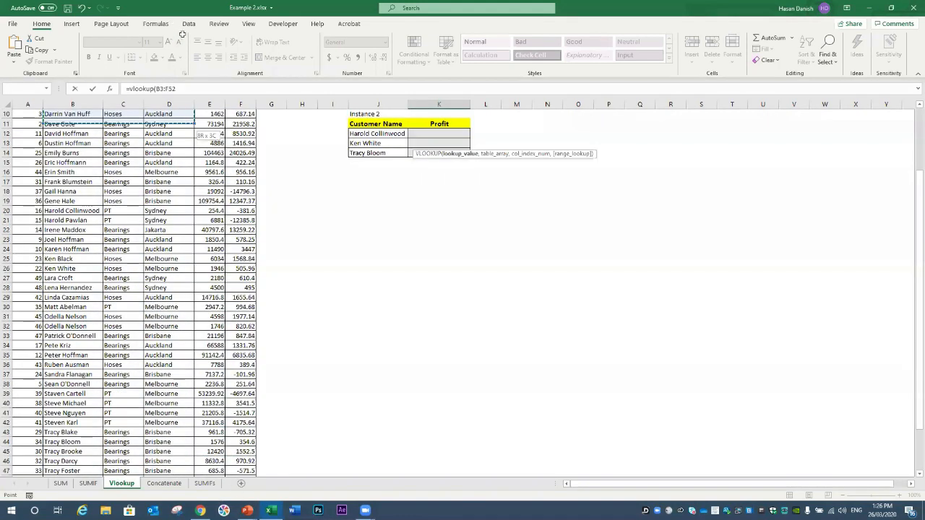
pyautogui.moveTo(194, 123); pyautogui.dragTo(224, 461)
pyautogui.scroll(5, 378, 292)
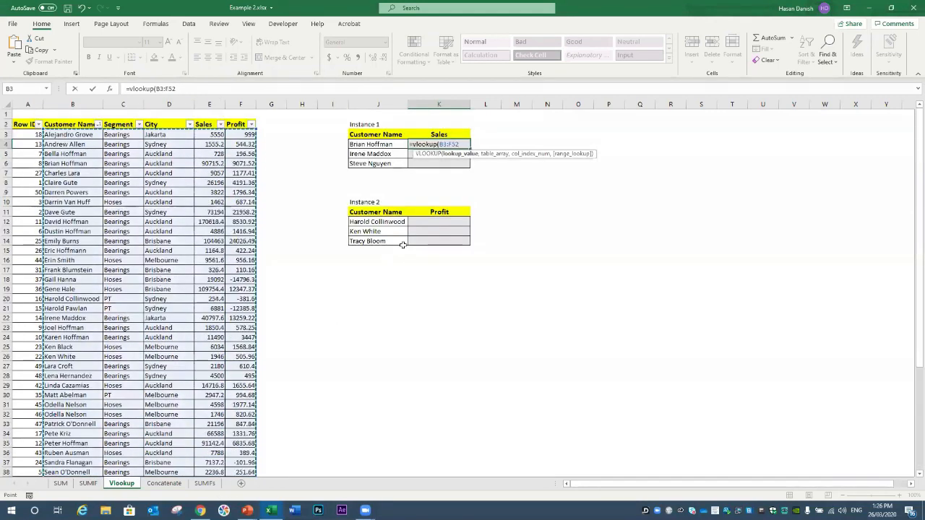
pyautogui.press('BackSpace')
pyautogui.press('BackSpace')
pyautogui.press('BackSpace')
pyautogui.press('BackSpace')
pyautogui.press('BackSpace')
pyautogui.press('BackSpace')
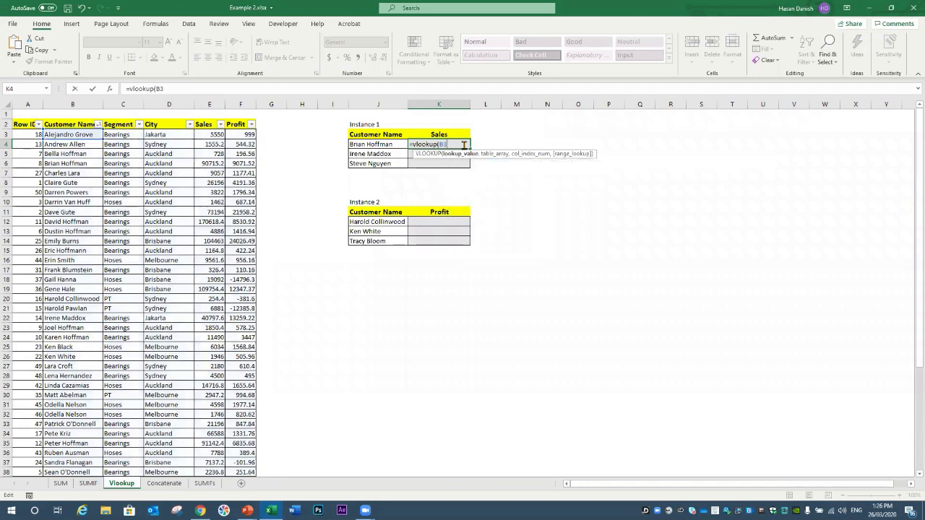
# Step: Complete =VLOOKUP(J4,B3:F52,4,0) in K4, returning 90715.2 for the first customer
pyautogui.click(361, 142)
pyautogui.write(',')
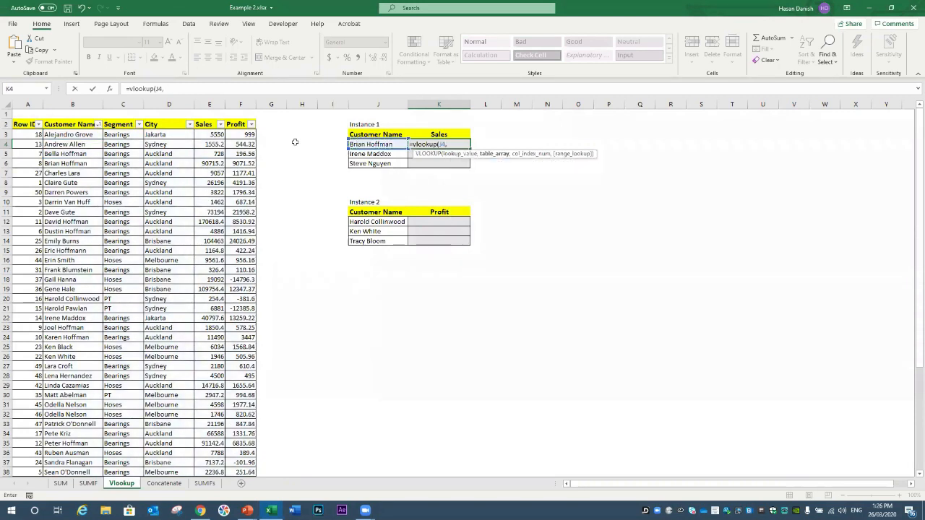
pyautogui.click(93, 135)
pyautogui.moveTo(165, 212); pyautogui.dragTo(251, 432)
pyautogui.write(',')
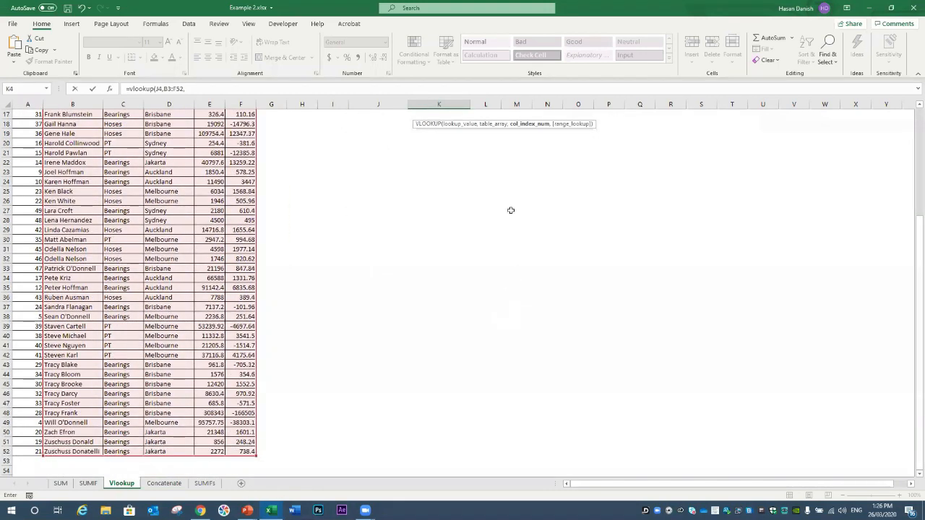
pyautogui.scroll(5, 512, 229)
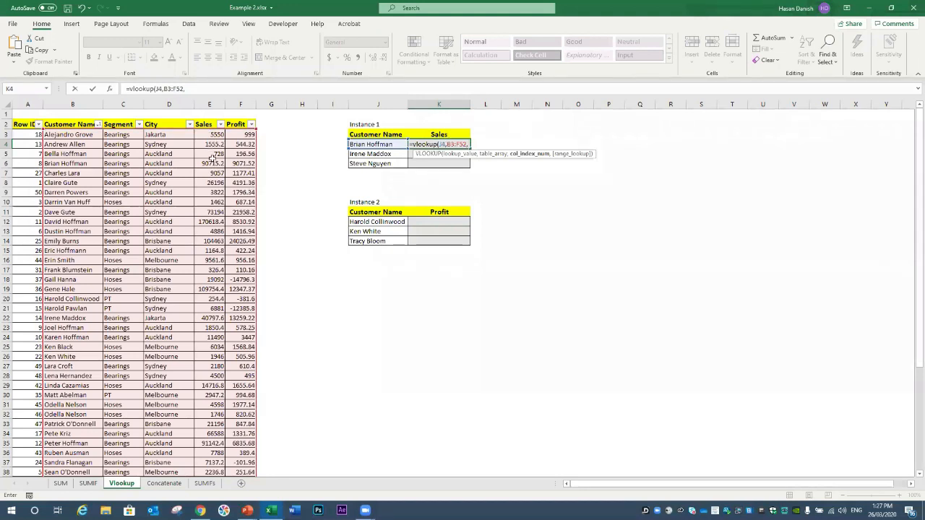
pyautogui.write('4')
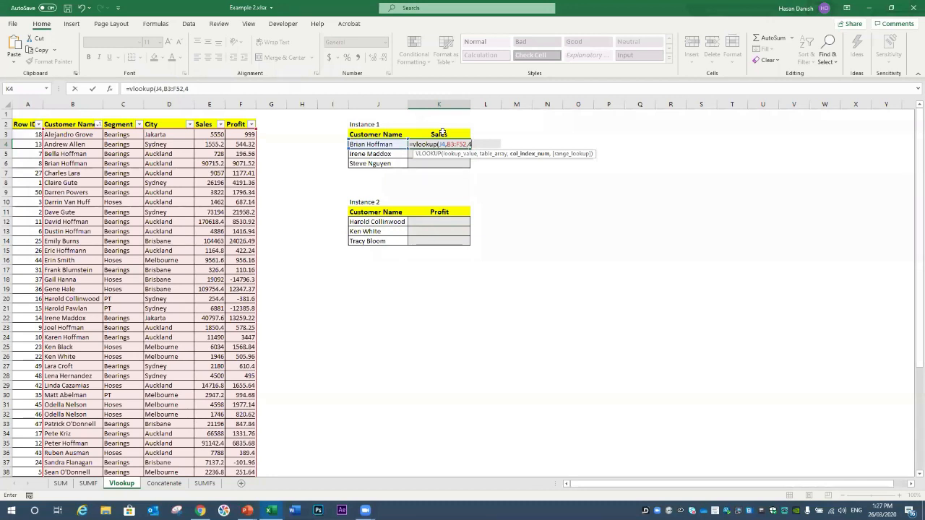
pyautogui.write(',')
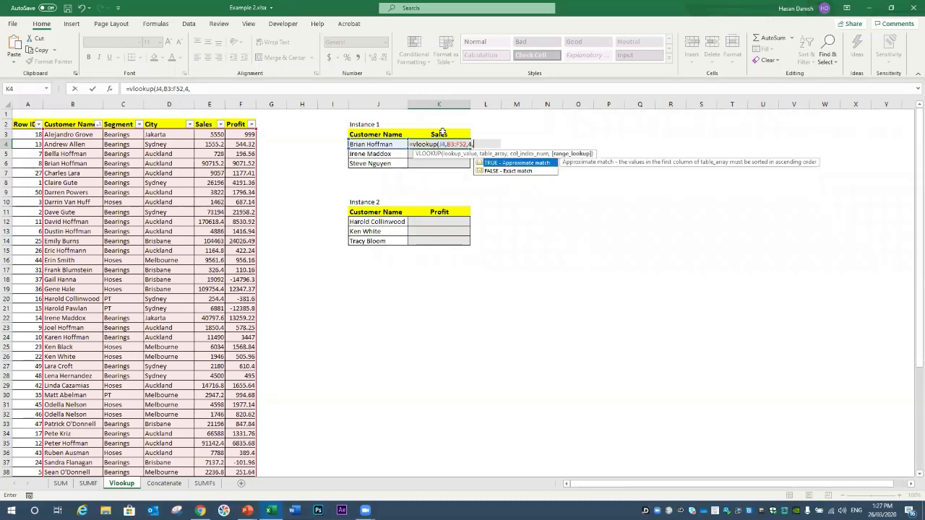
pyautogui.write('0)')
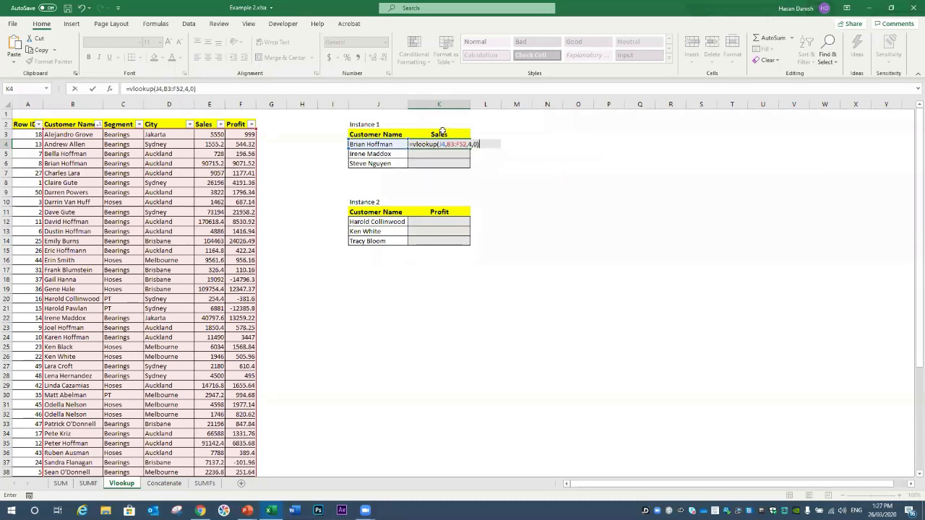
pyautogui.press('Return')
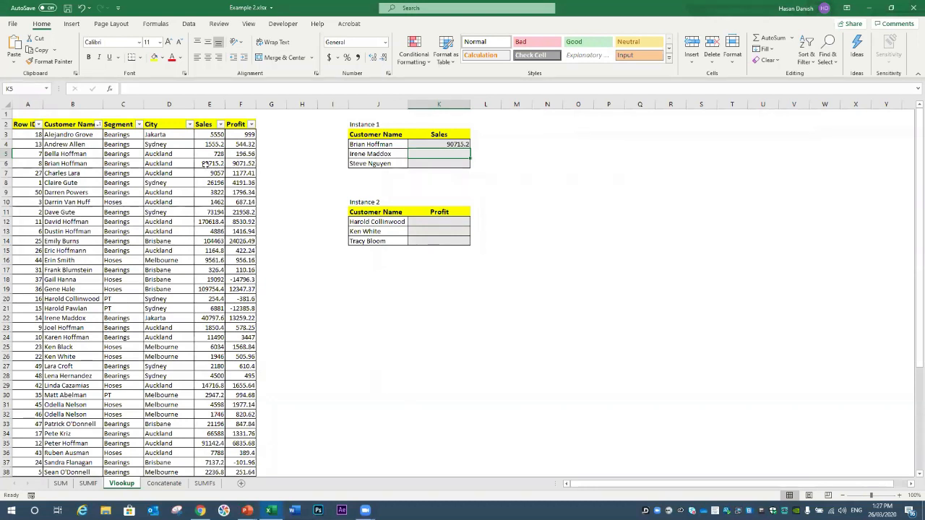
# Step: Copy K4's VLOOKUP into K5 and inspect both formulas' shifted ranges
pyautogui.click(440, 144)
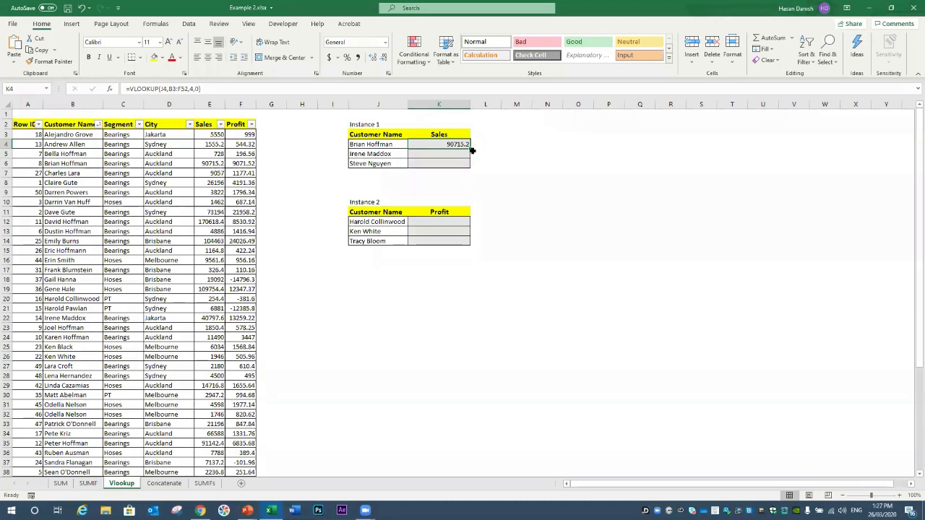
pyautogui.moveTo(471, 150); pyautogui.dragTo(470, 166)
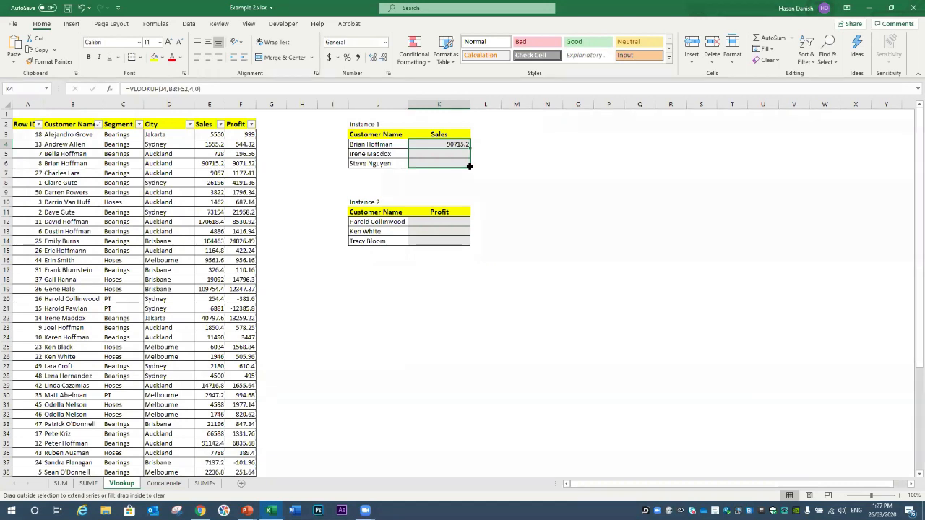
pyautogui.moveTo(469, 156); pyautogui.dragTo(470, 154)
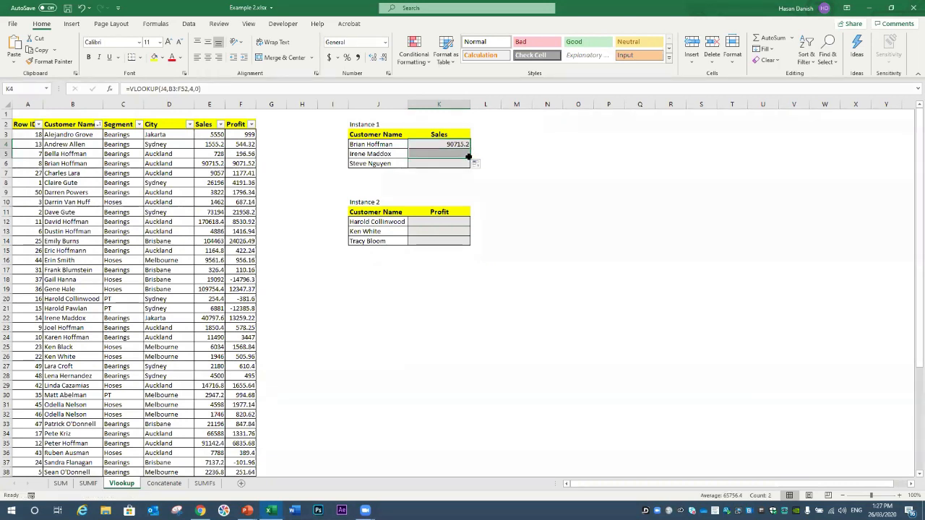
pyautogui.click(457, 152)
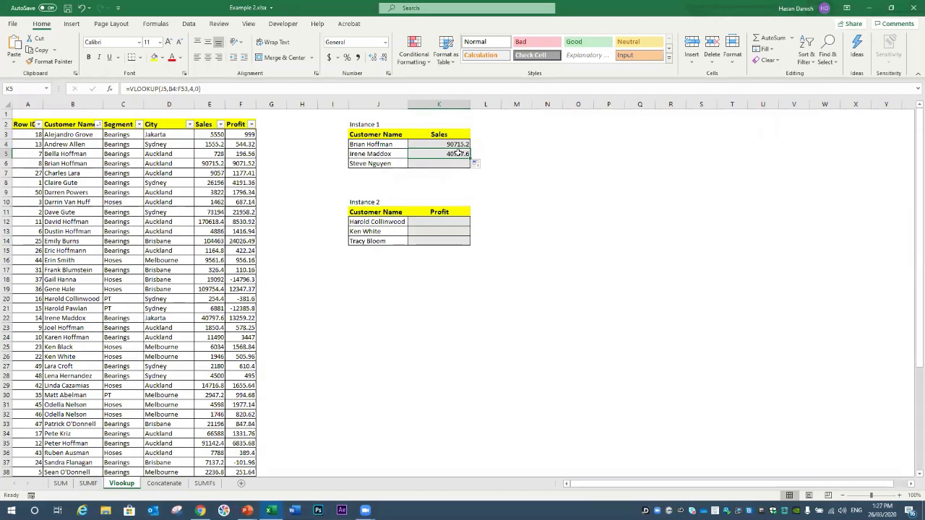
pyautogui.doubleClick(451, 144)
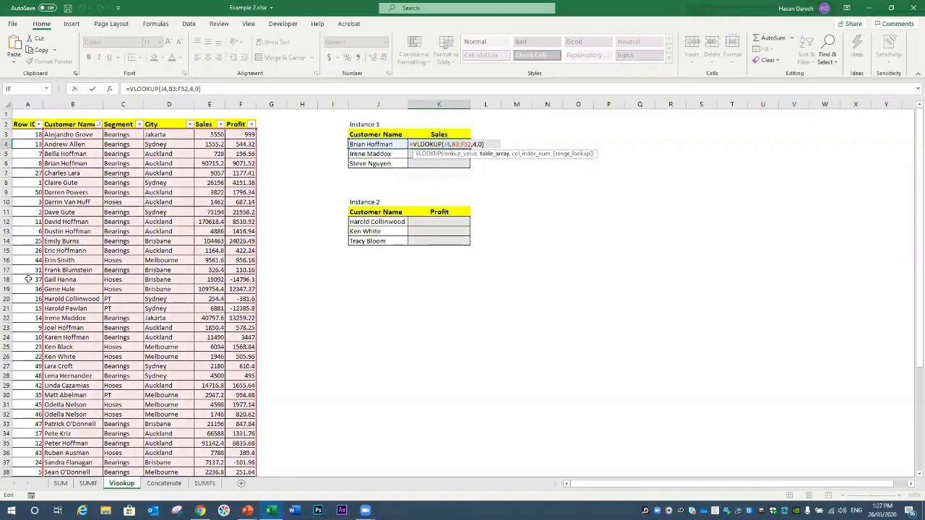
pyautogui.hotkey('ctrl', 'Return')
pyautogui.moveTo(470, 148); pyautogui.dragTo(451, 157)
pyautogui.doubleClick(450, 155)
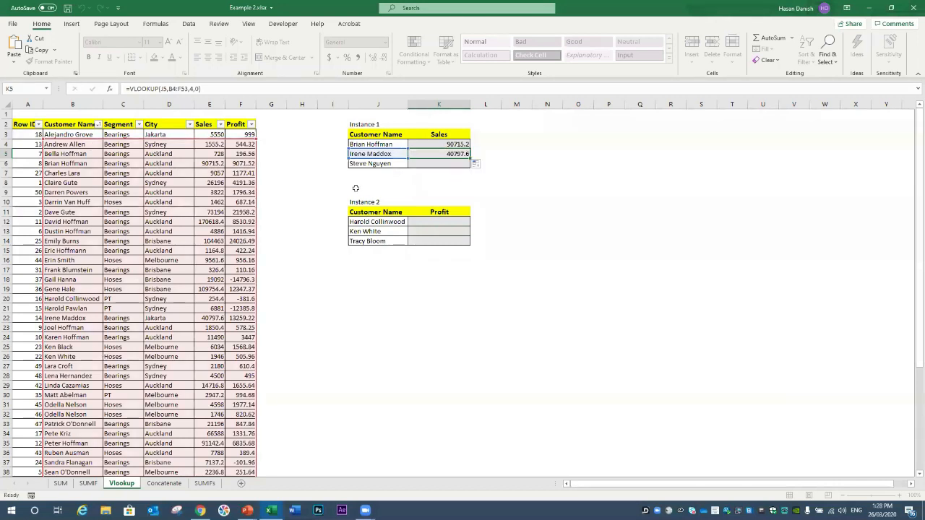
pyautogui.press('Return')
pyautogui.click(450, 154)
pyautogui.moveTo(466, 158); pyautogui.dragTo(468, 167)
pyautogui.press('F2')
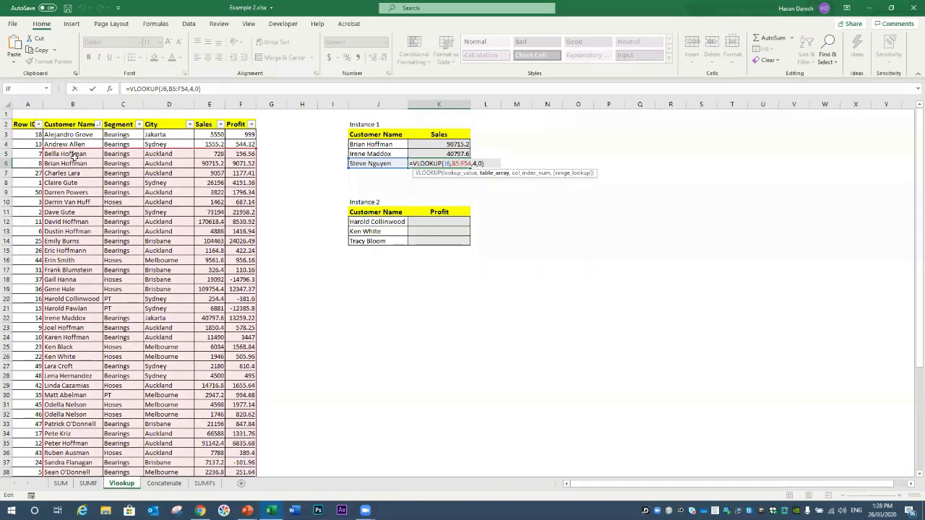
pyautogui.hotkey('ctrl', 'Return')
pyautogui.doubleClick(450, 143)
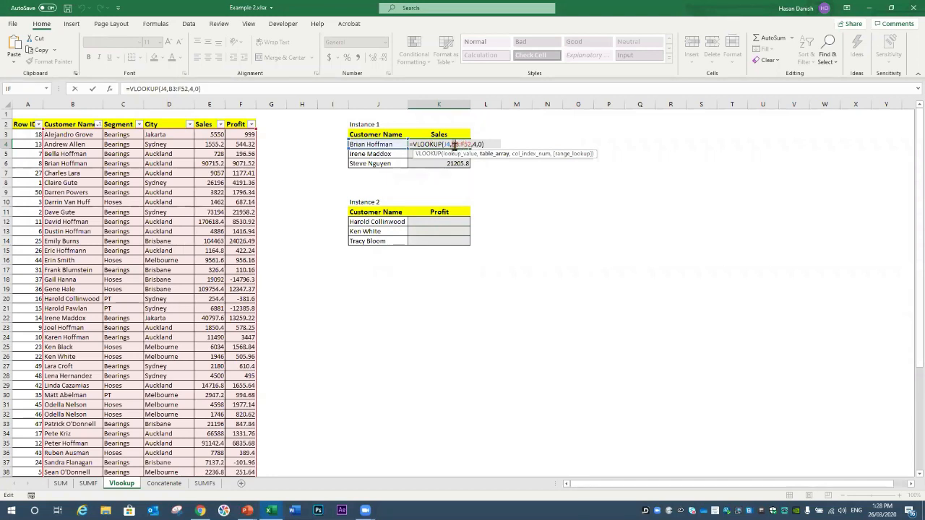
# Step: Lock K4's lookup table range as $B$3:$F$52 with F4
pyautogui.click(452, 144)
pyautogui.write('$')
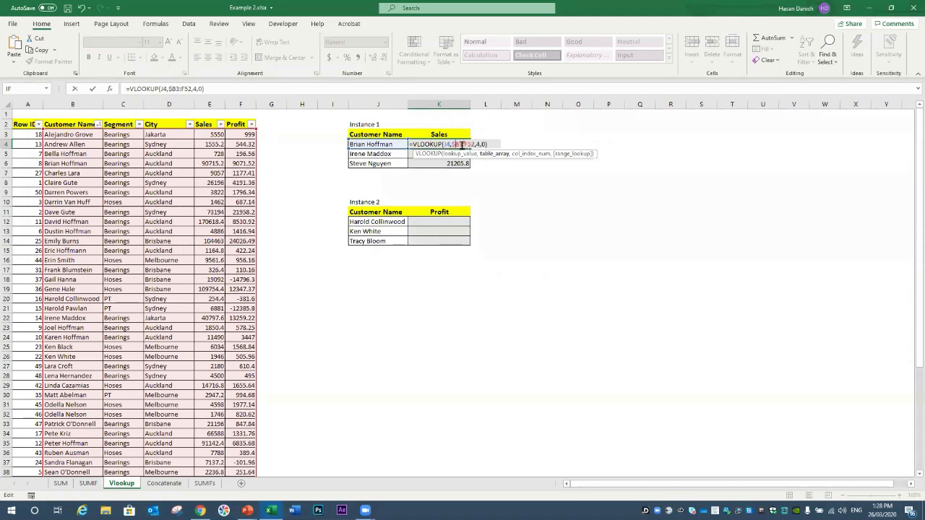
pyautogui.click(458, 145)
pyautogui.write('$')
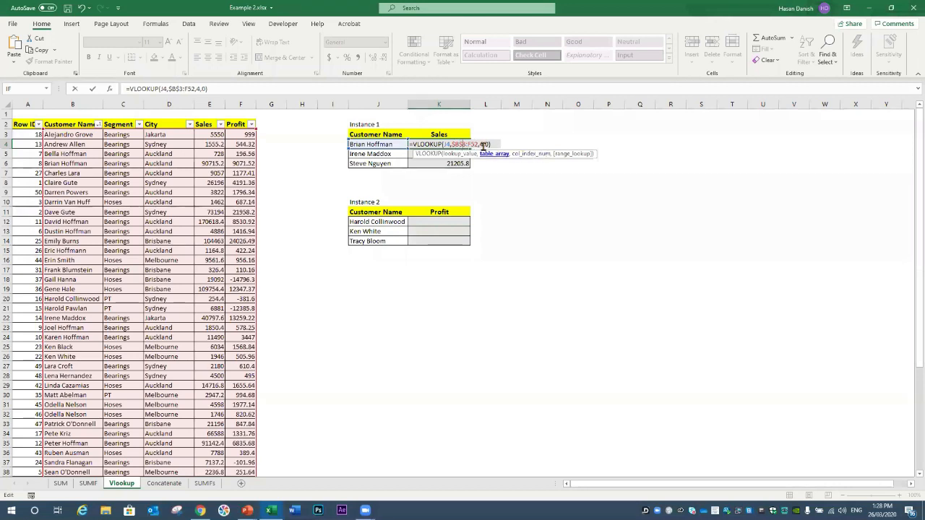
pyautogui.click(469, 145)
pyautogui.press('F4')
pyautogui.press('F4')
pyautogui.press('F4')
pyautogui.press('F4')
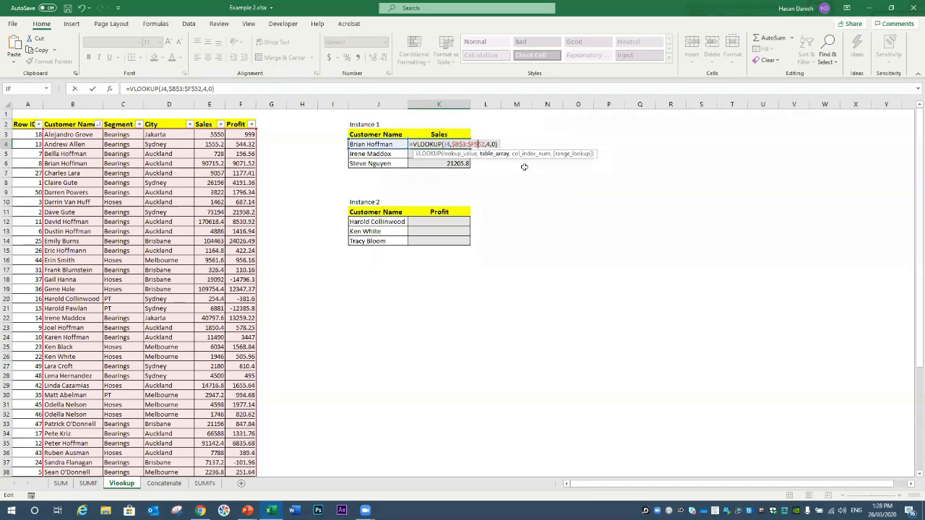
pyautogui.hotkey('ctrl', 'Return')
pyautogui.doubleClick(468, 145)
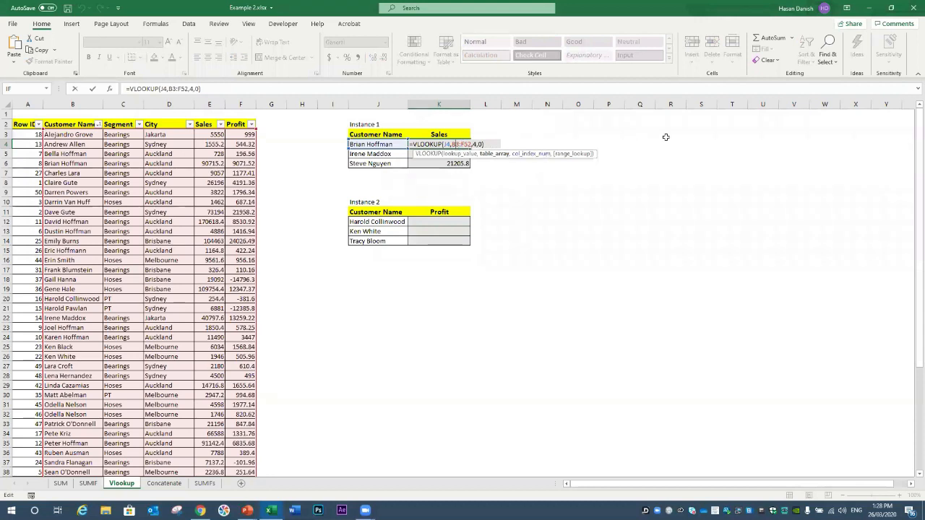
pyautogui.press('F4')
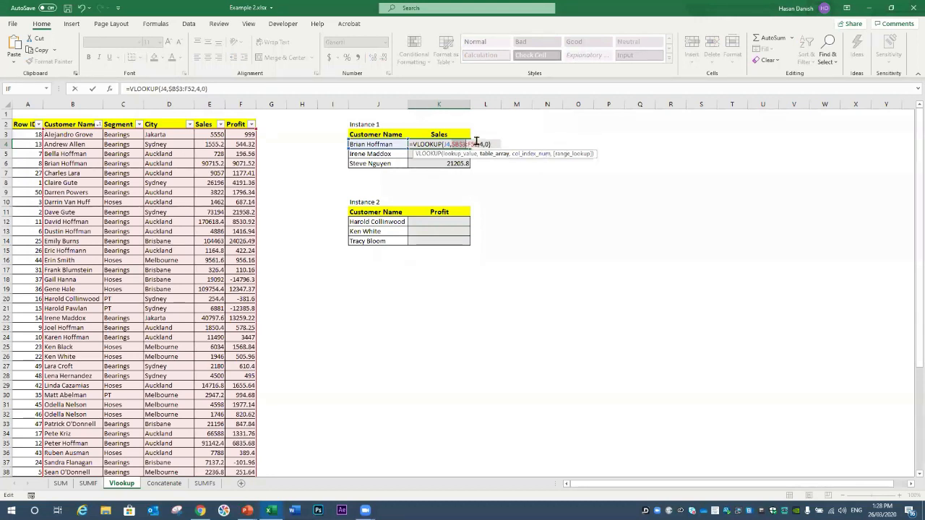
pyautogui.press('F4')
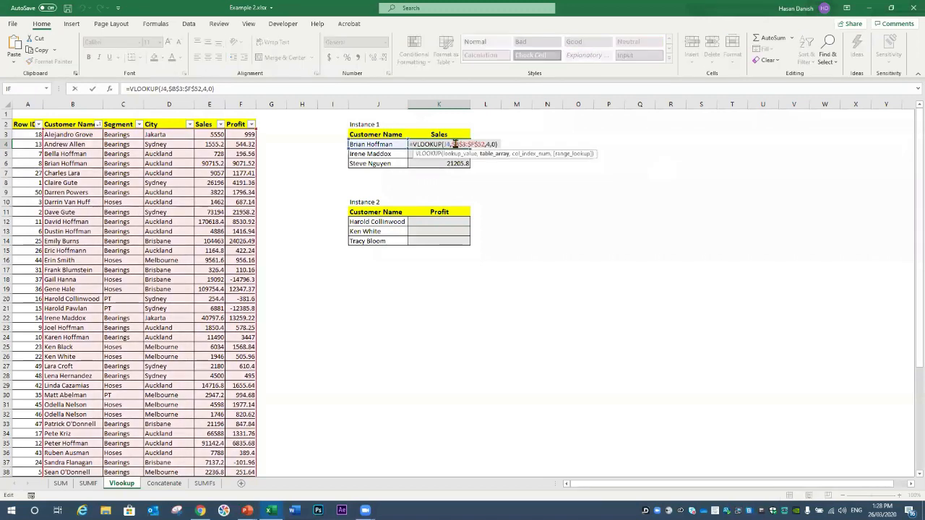
pyautogui.hotkey('ctrl', 'Return')
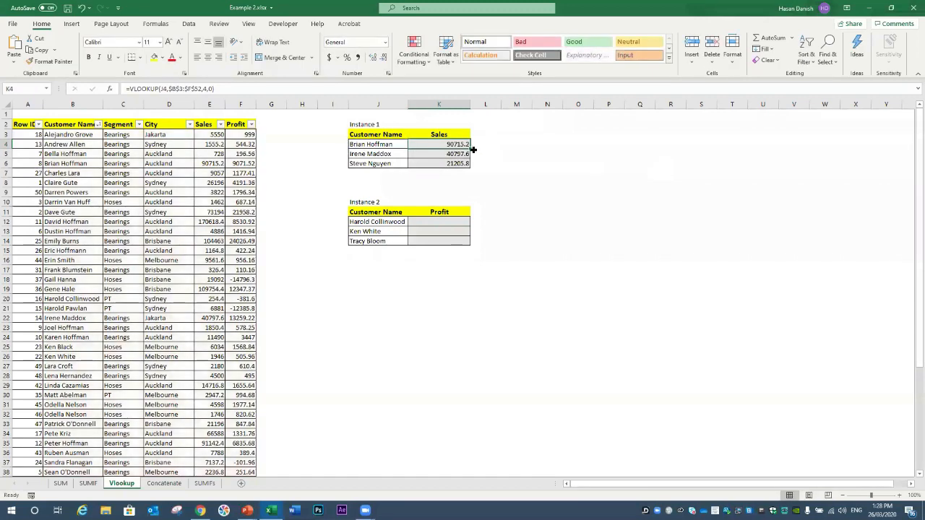
# Step: Refill the locked lookup down to K6 and check the copied formulas
pyautogui.moveTo(471, 149); pyautogui.dragTo(474, 168)
pyautogui.click(461, 160)
pyautogui.doubleClick(452, 153)
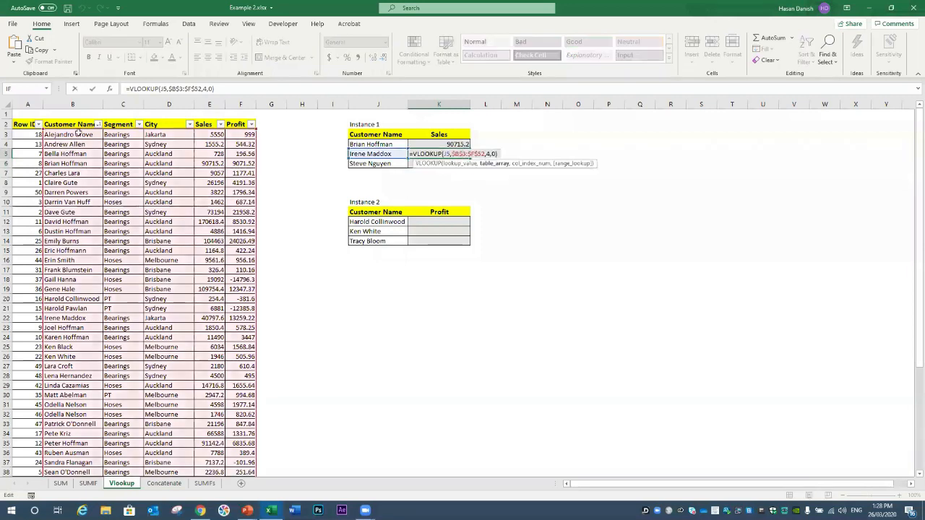
pyautogui.press('Return')
pyautogui.press('F2')
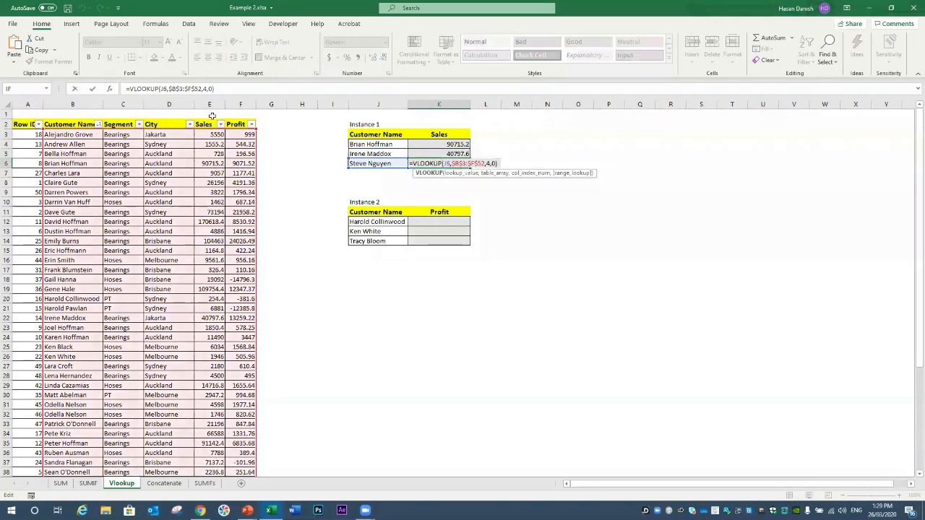
pyautogui.press('Escape')
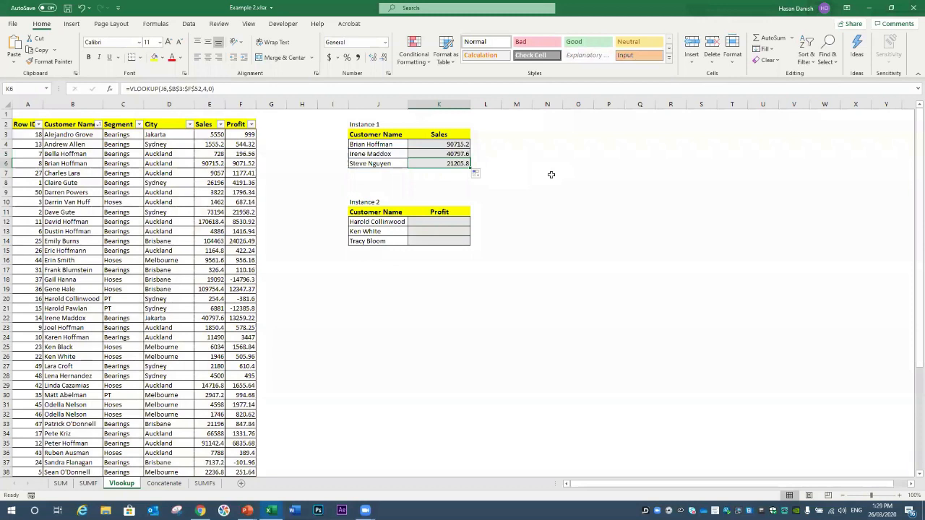
pyautogui.click(70, 135)
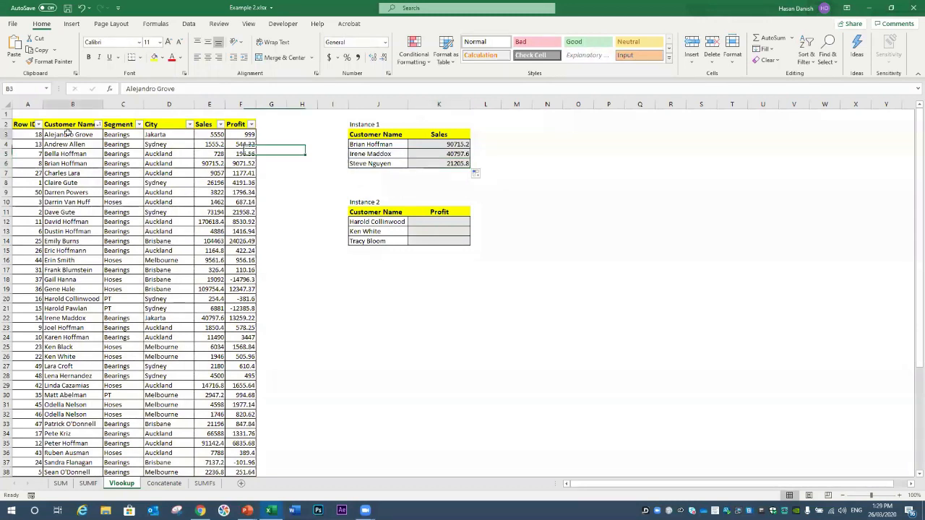
pyautogui.hotkey('ctrl', 'c')
pyautogui.click(361, 174)
pyautogui.hotkey('ctrl', 'v')
pyautogui.click(452, 173)
pyautogui.click(455, 164)
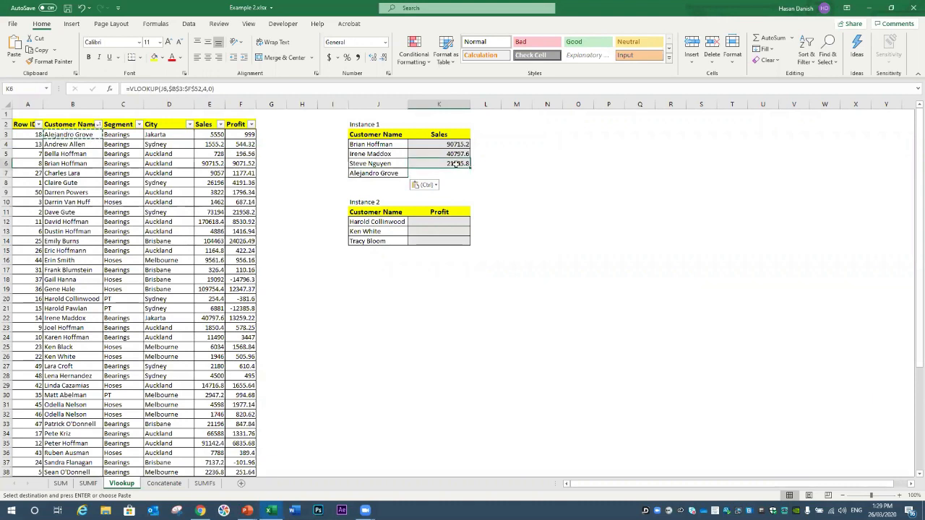
pyautogui.moveTo(463, 185); pyautogui.dragTo(466, 178)
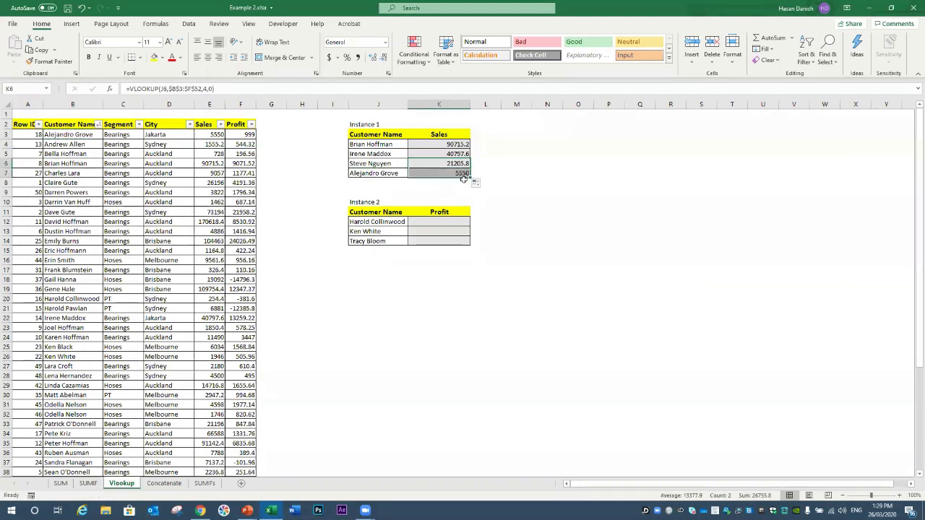
pyautogui.click(457, 174)
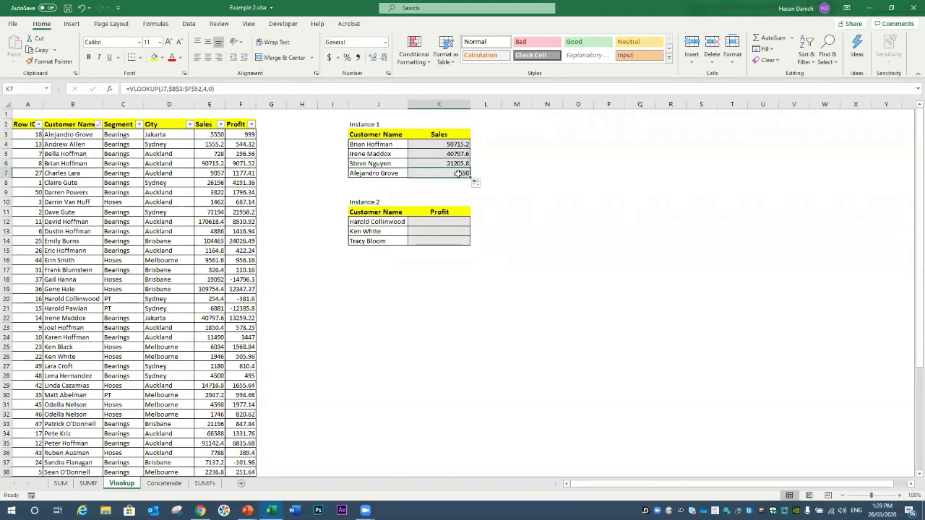
pyautogui.doubleClick(459, 174)
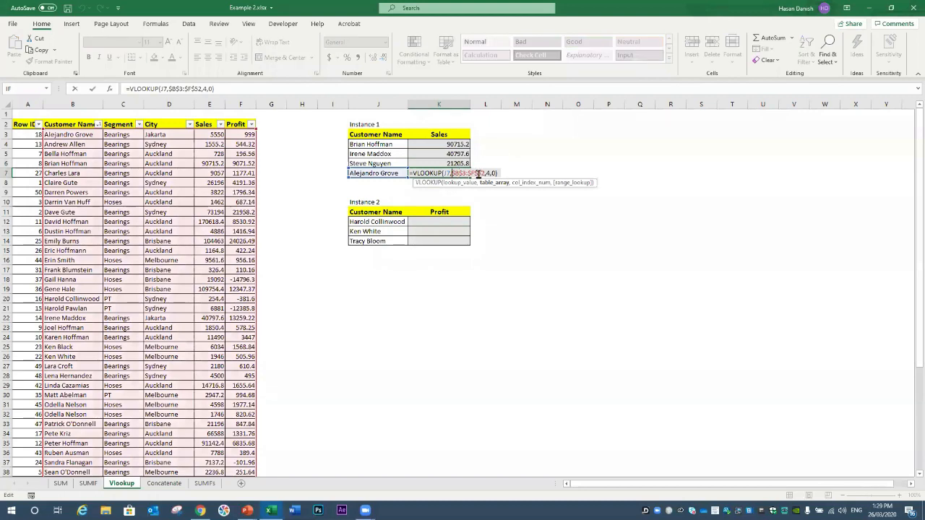
pyautogui.press('Escape')
pyautogui.click(448, 164)
pyautogui.doubleClick(445, 164)
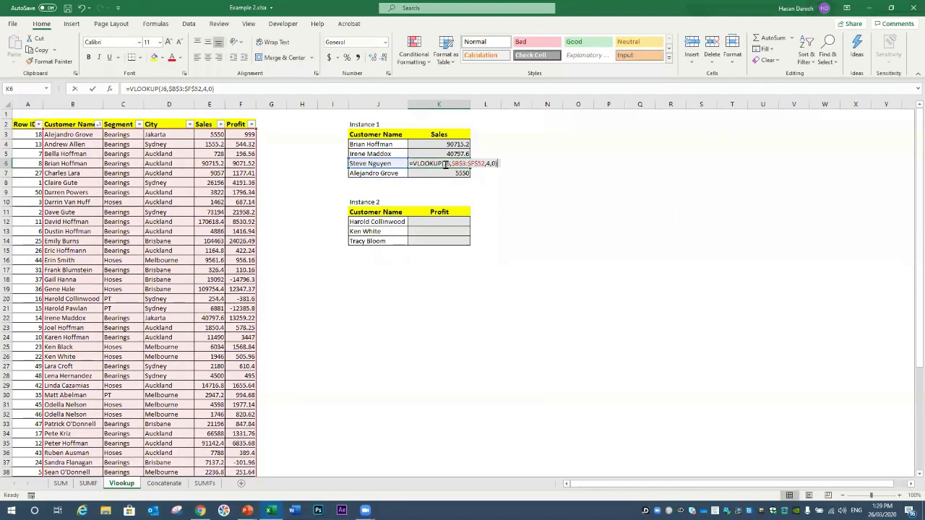
pyautogui.click(454, 165)
pyautogui.press('BackSpace')
pyautogui.click(472, 165)
pyautogui.press('BackSpace')
pyautogui.click(471, 165)
pyautogui.press('BackSpace')
pyautogui.press('Left')
pyautogui.press('Left')
pyautogui.press('Left')
pyautogui.press('BackSpace')
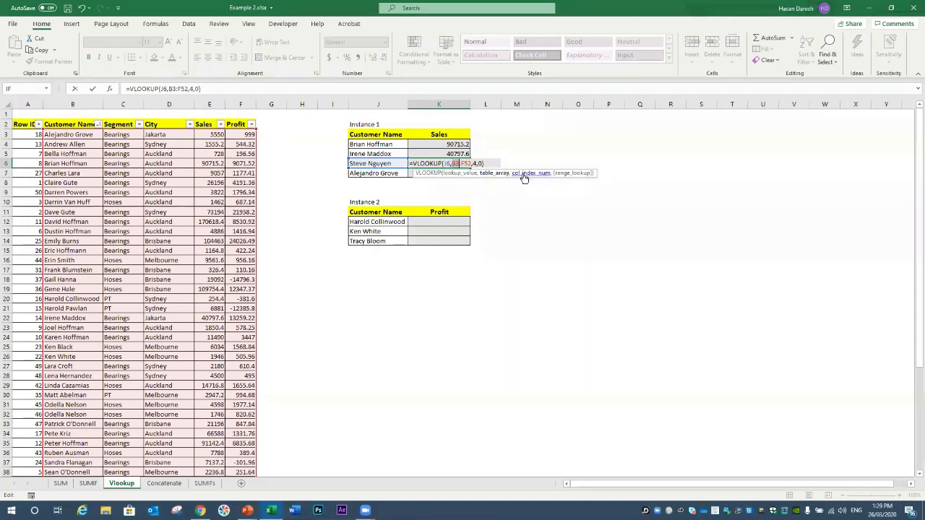
pyautogui.press('Return')
pyautogui.click(463, 165)
pyautogui.moveTo(469, 168); pyautogui.dragTo(471, 177)
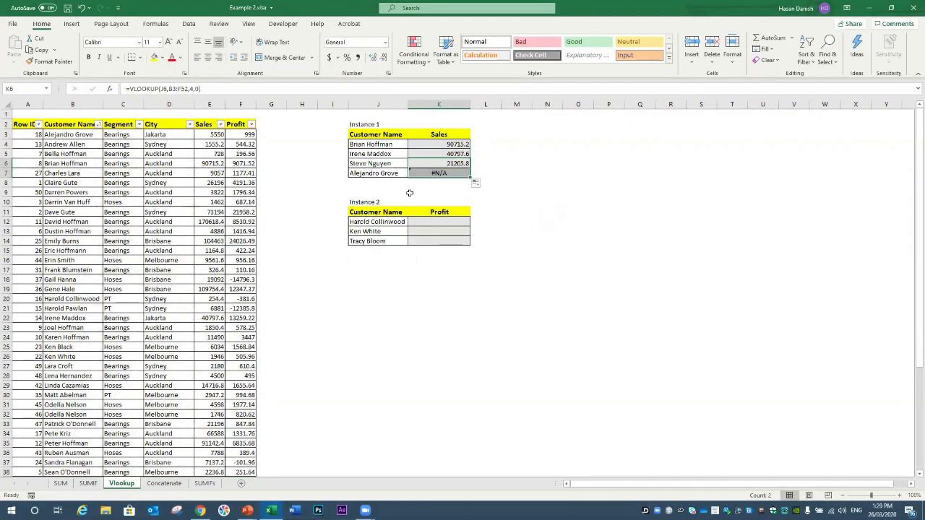
pyautogui.doubleClick(428, 172)
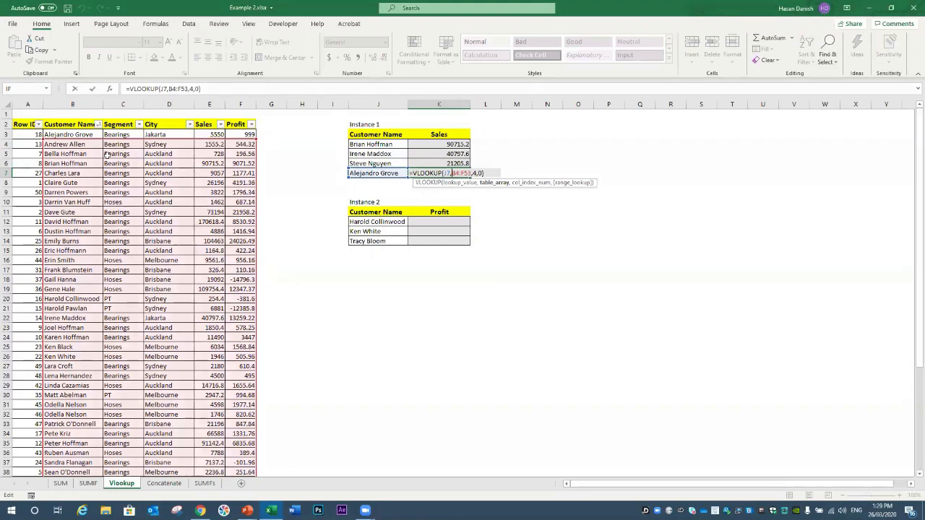
pyautogui.press('Return')
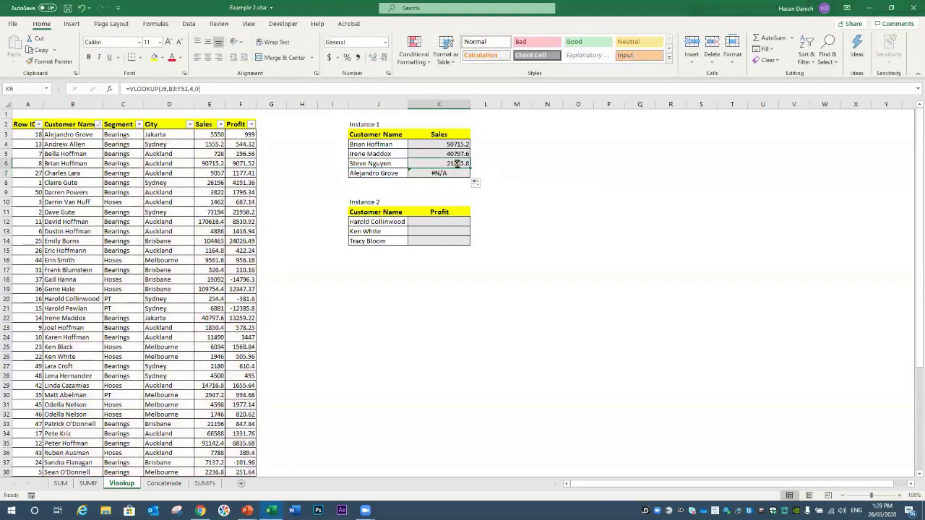
pyautogui.doubleClick(446, 162)
pyautogui.press('F4')
pyautogui.press('F4')
pyautogui.press('F4')
pyautogui.press('F4')
pyautogui.press('F4')
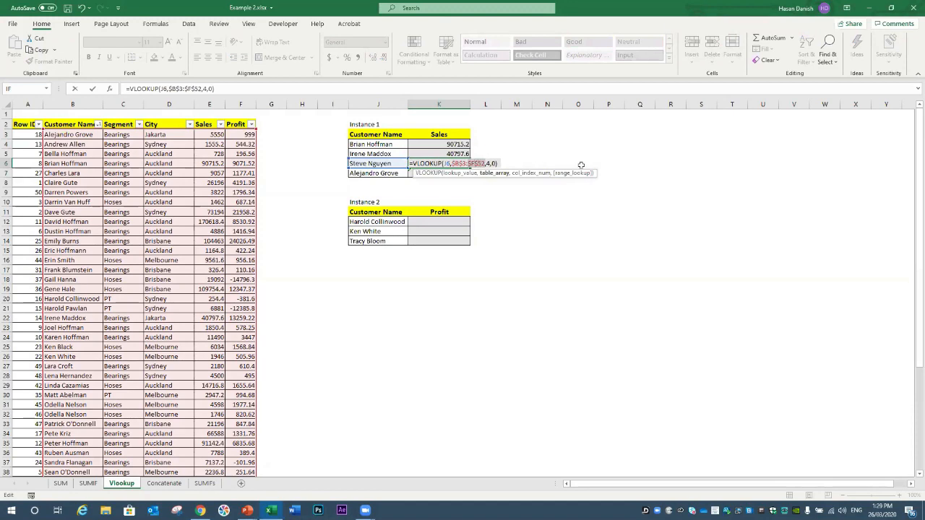
pyautogui.hotkey('ctrl', 'Return')
pyautogui.moveTo(470, 168); pyautogui.dragTo(471, 176)
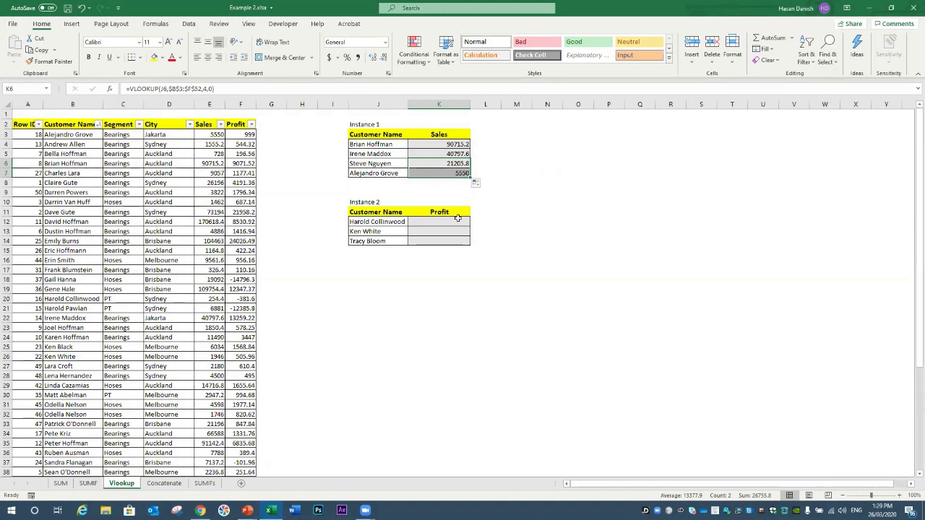
pyautogui.click(457, 219)
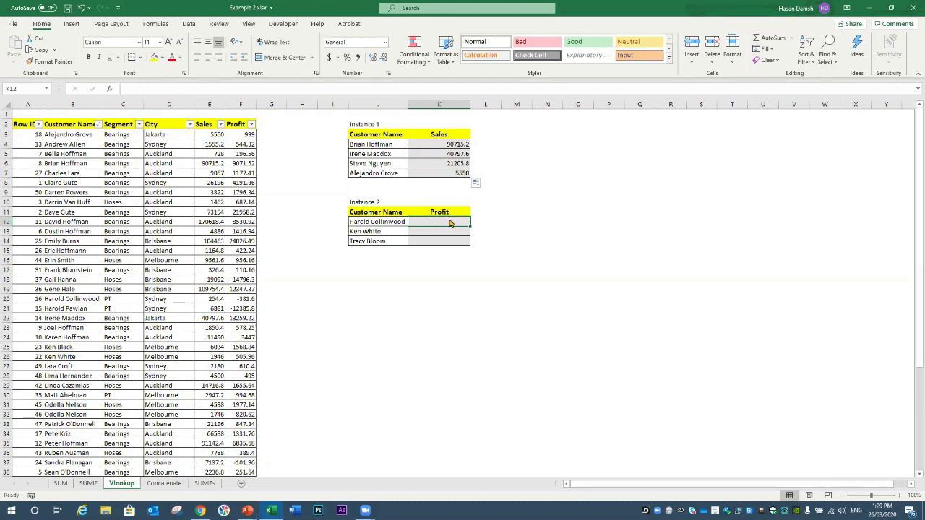
pyautogui.write('=vl')
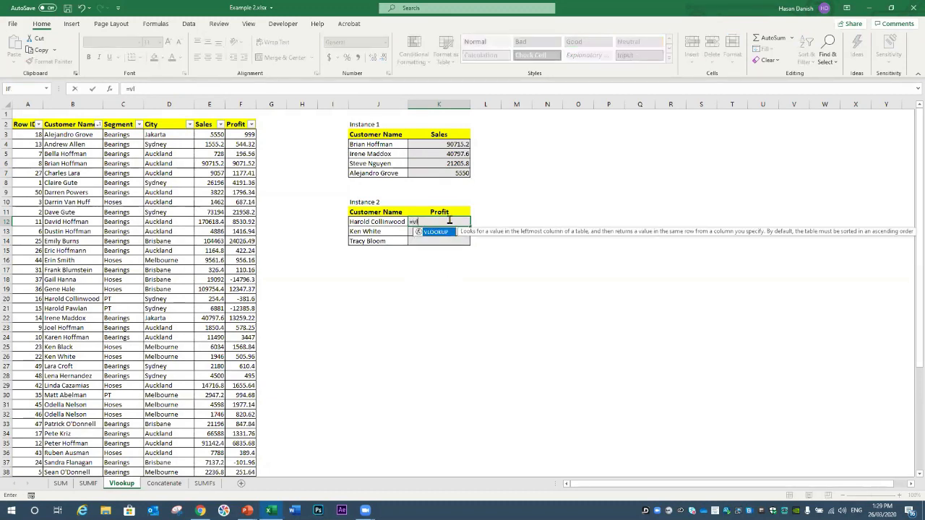
pyautogui.write('ookup(')
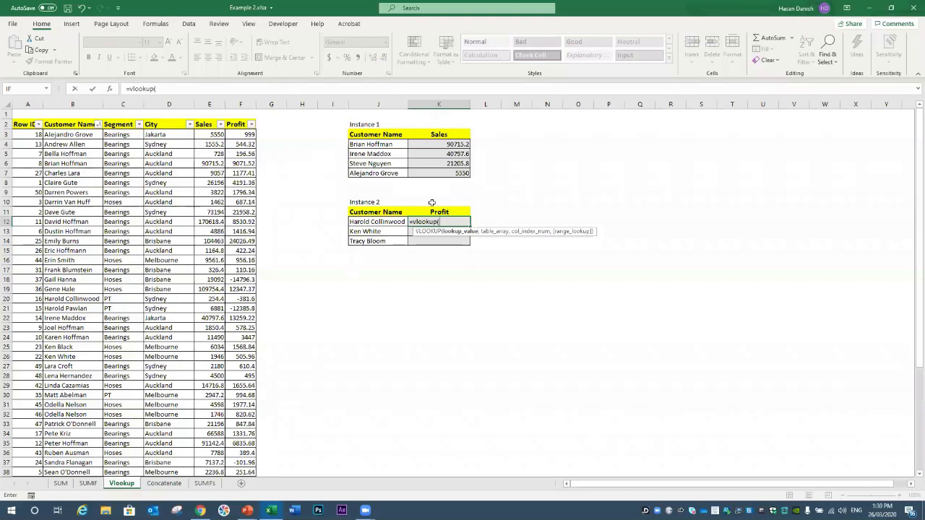
pyautogui.click(398, 221)
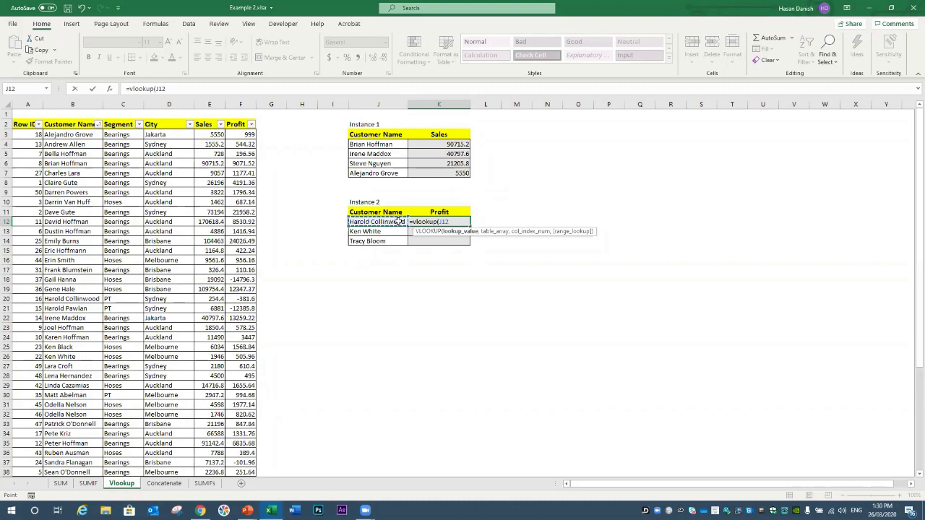
pyautogui.write(',')
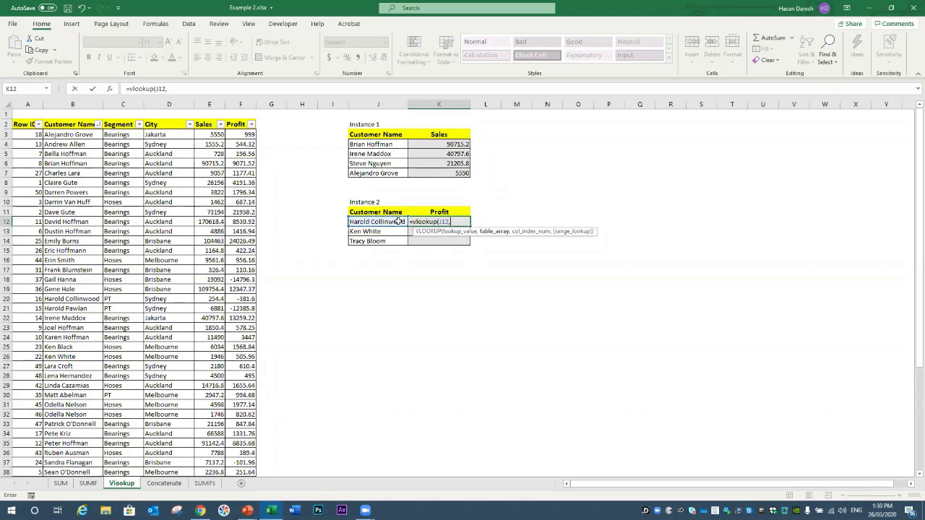
pyautogui.moveTo(64, 134); pyautogui.dragTo(251, 431)
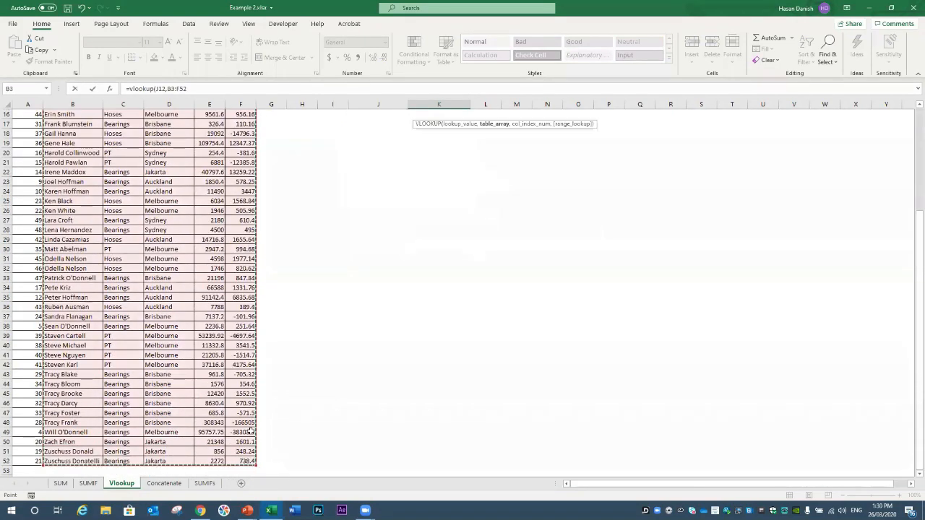
pyautogui.scroll(5, 251, 431)
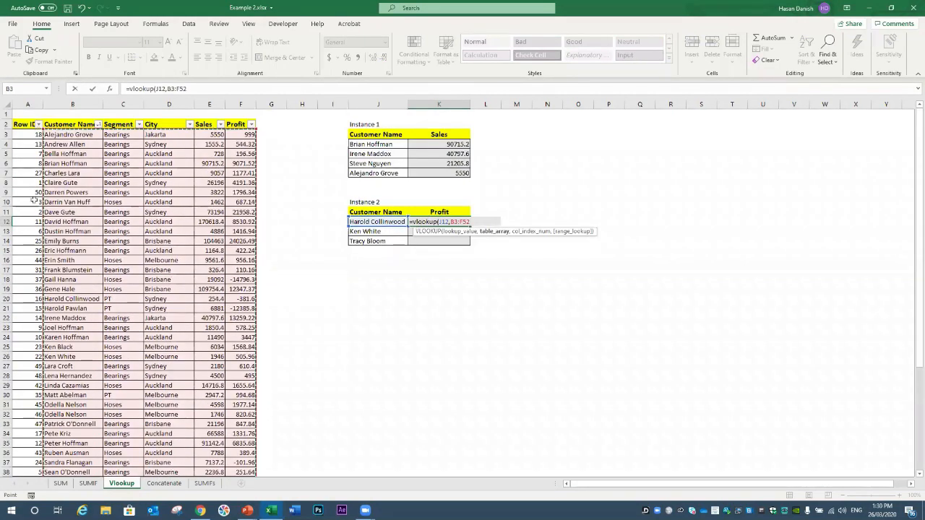
pyautogui.write(',')
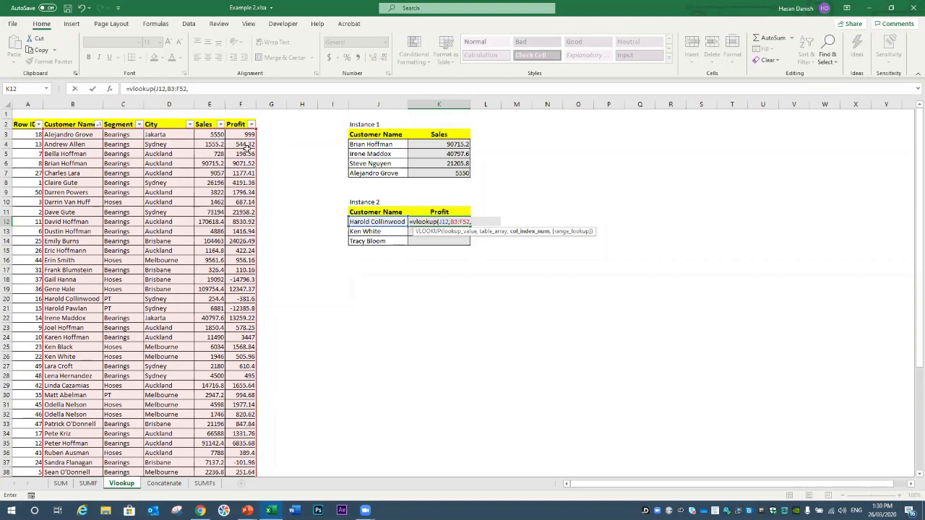
pyautogui.write('5,')
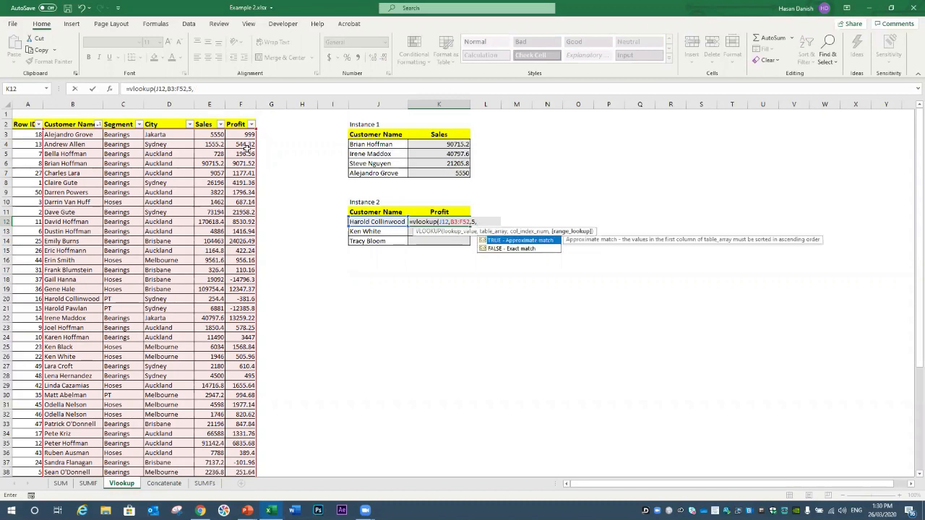
pyautogui.write('0)')
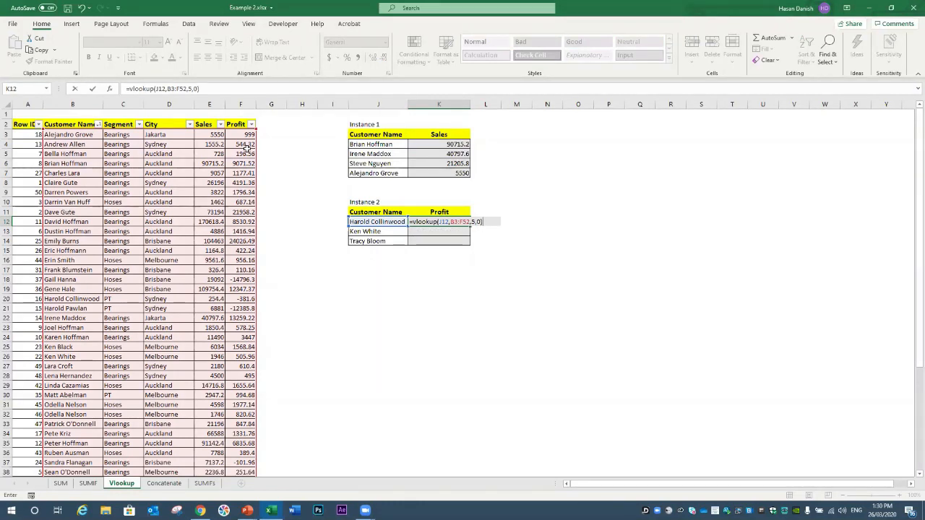
pyautogui.press('Return')
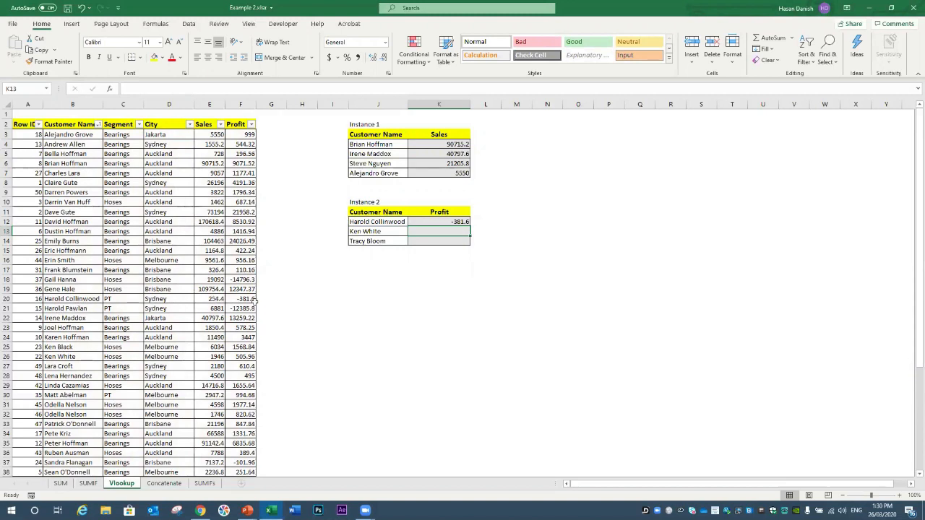
pyautogui.click(463, 224)
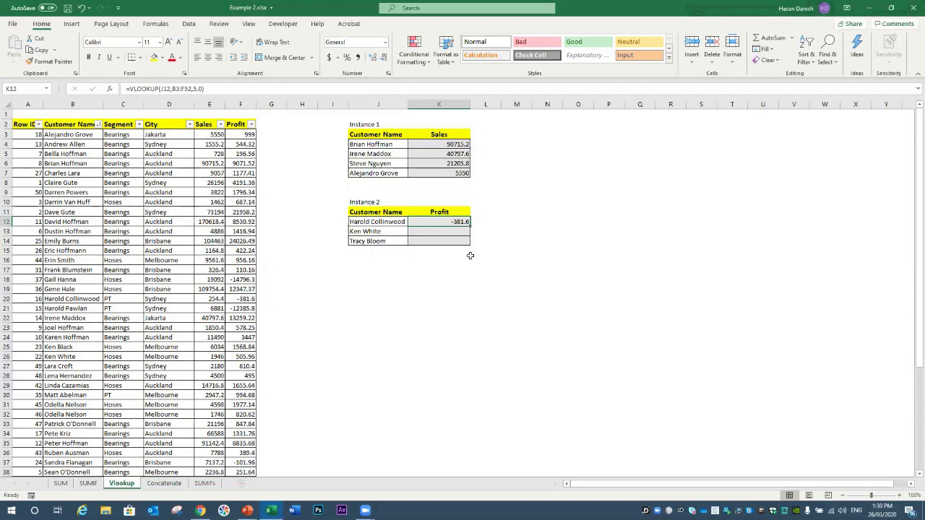
# Step: Lock K12's range as $B$3:$F$52 and fill down to K14, giving 505.96 and 354.6
pyautogui.doubleClick(459, 221)
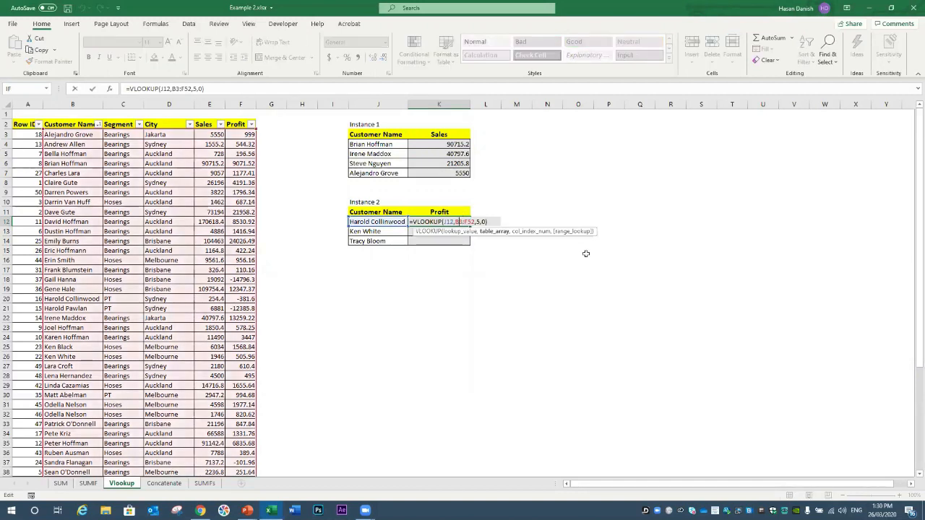
pyautogui.moveTo(455, 222); pyautogui.dragTo(475, 222)
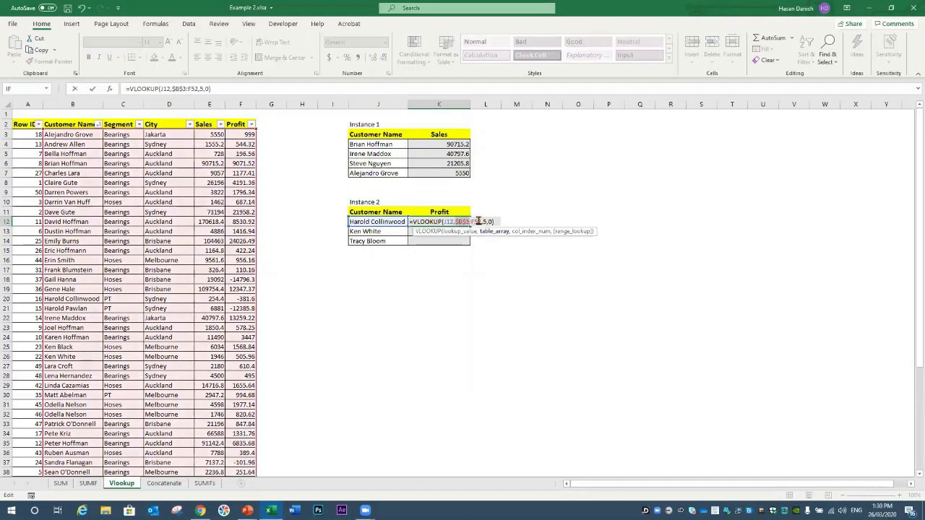
pyautogui.press('F4')
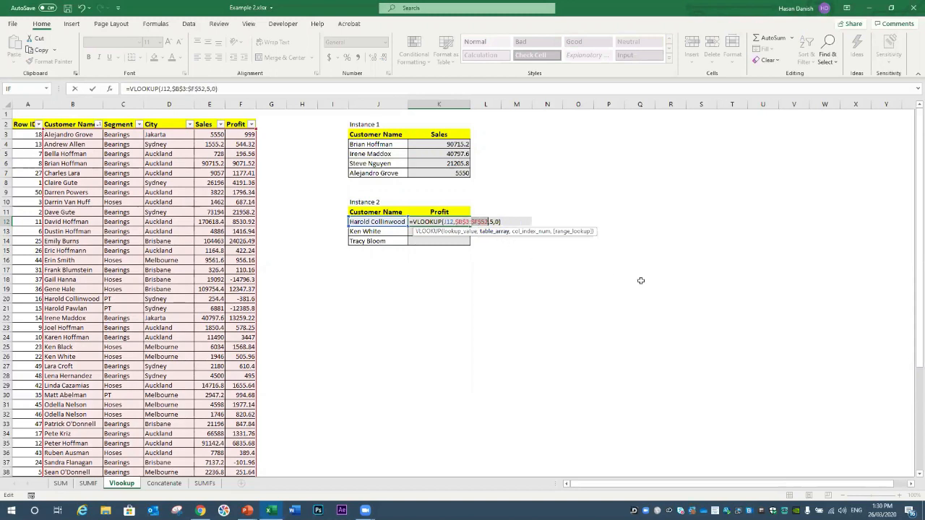
pyautogui.press('Return')
pyautogui.click(466, 221)
pyautogui.moveTo(470, 225); pyautogui.dragTo(470, 246)
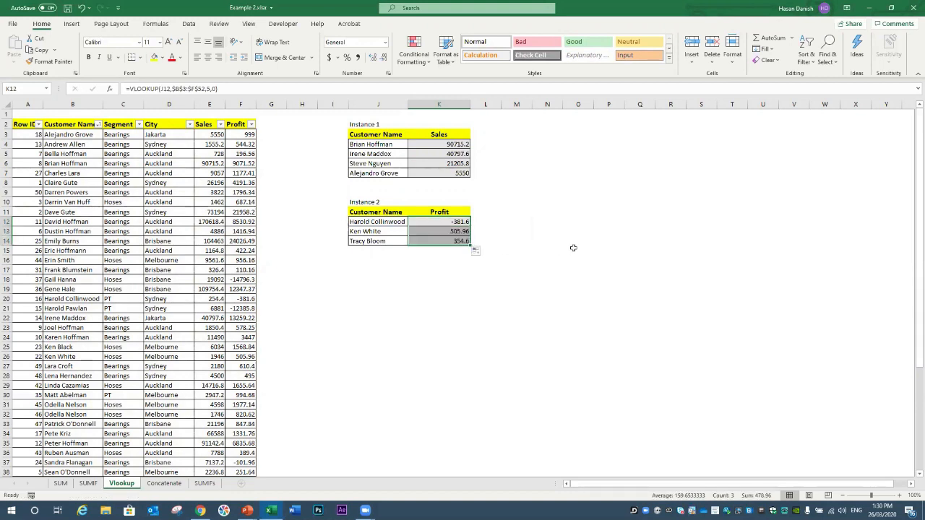
pyautogui.click(365, 510)
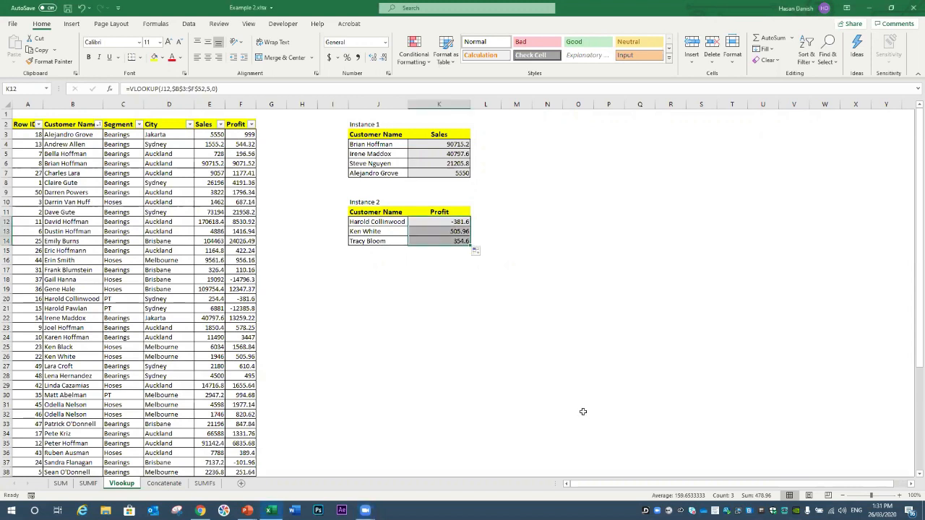
pyautogui.click(270, 204)
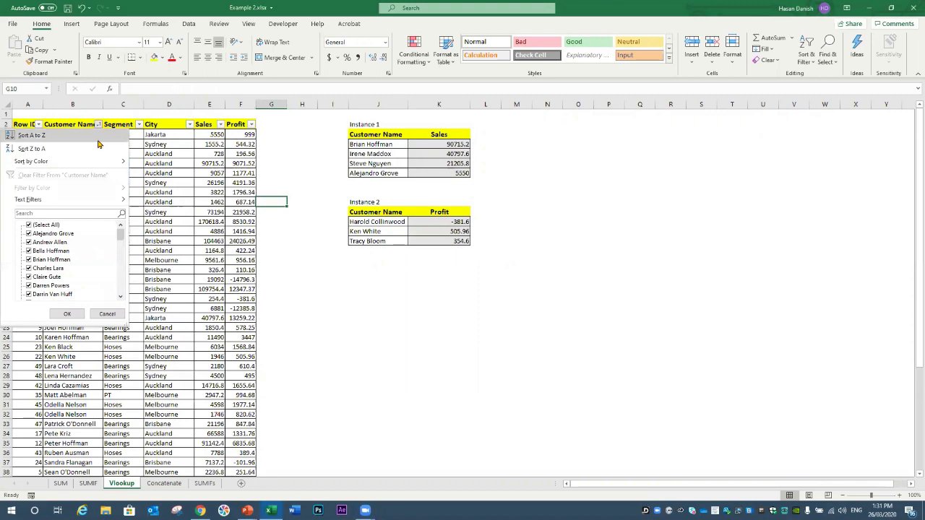
# Step: Sort the data by Row ID smallest to largest and clear the Sales results K4:K7
pyautogui.click(38, 124)
pyautogui.click(39, 125)
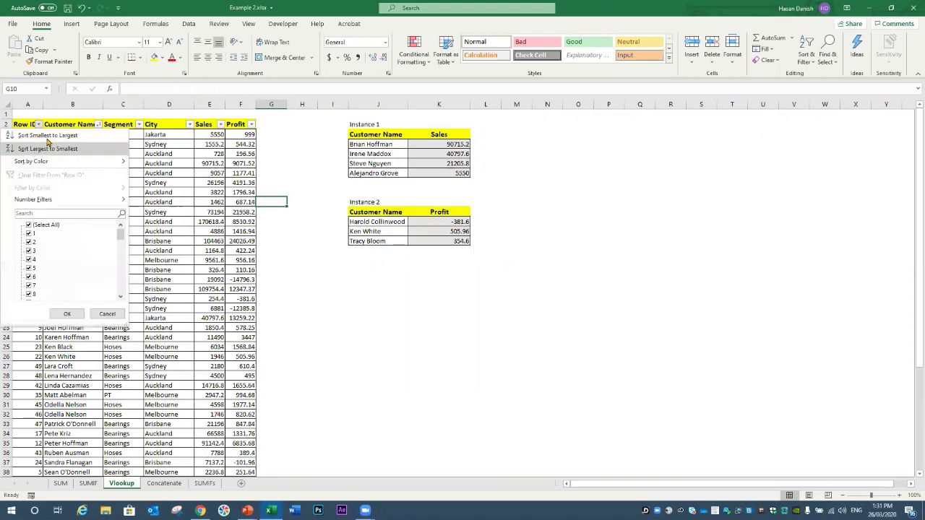
pyautogui.click(44, 135)
pyautogui.click(454, 145)
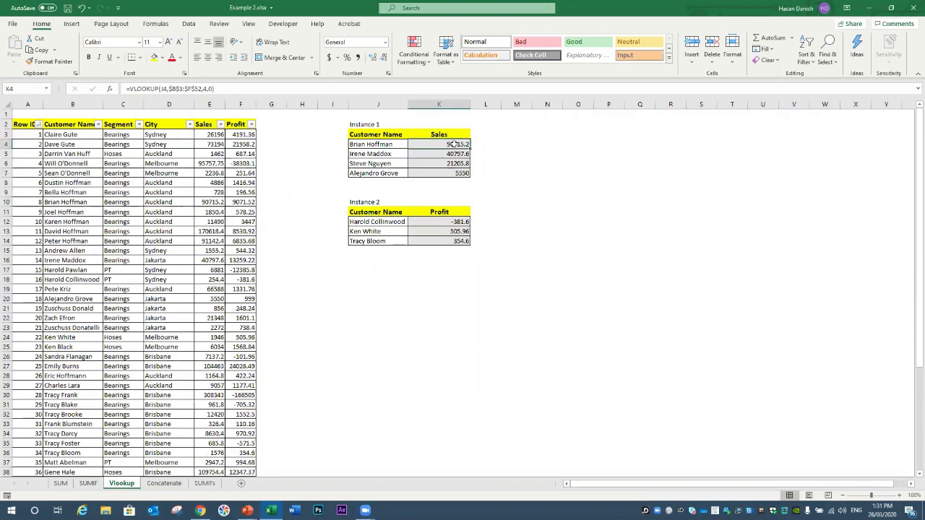
pyautogui.click(506, 151)
pyautogui.moveTo(454, 145); pyautogui.dragTo(458, 166)
pyautogui.press('Delete')
pyautogui.doubleClick(453, 144)
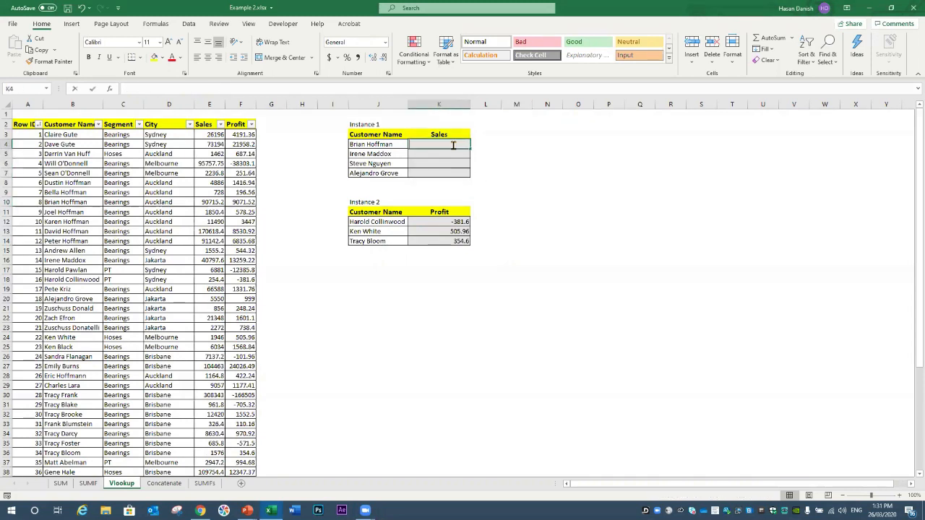
pyautogui.write('=v')
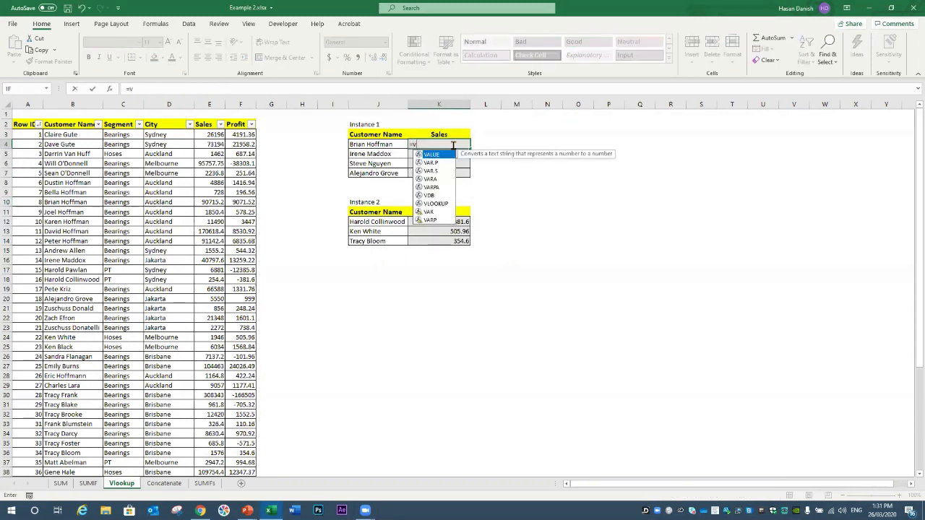
pyautogui.write('lookup(')
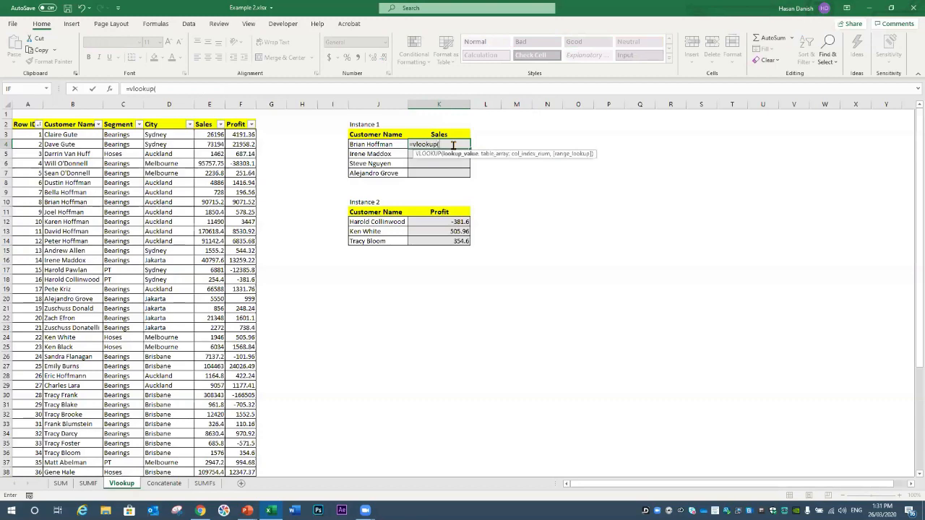
pyautogui.click(376, 145)
pyautogui.write(',')
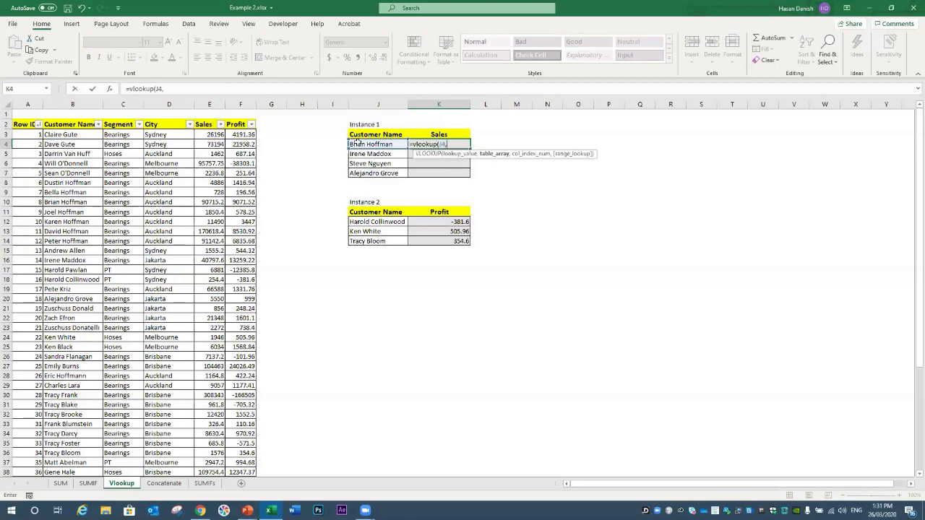
pyautogui.moveTo(83, 134); pyautogui.dragTo(229, 469)
pyautogui.write(',')
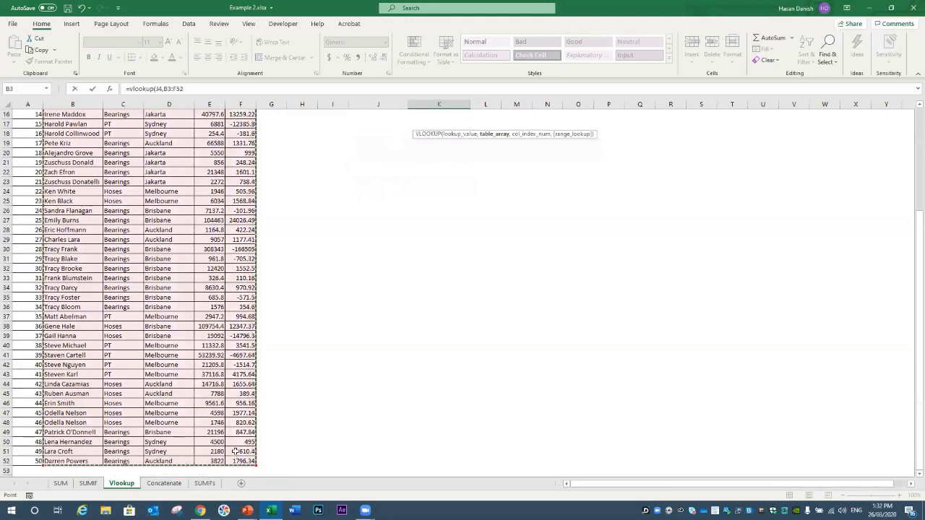
pyautogui.write('5,0)')
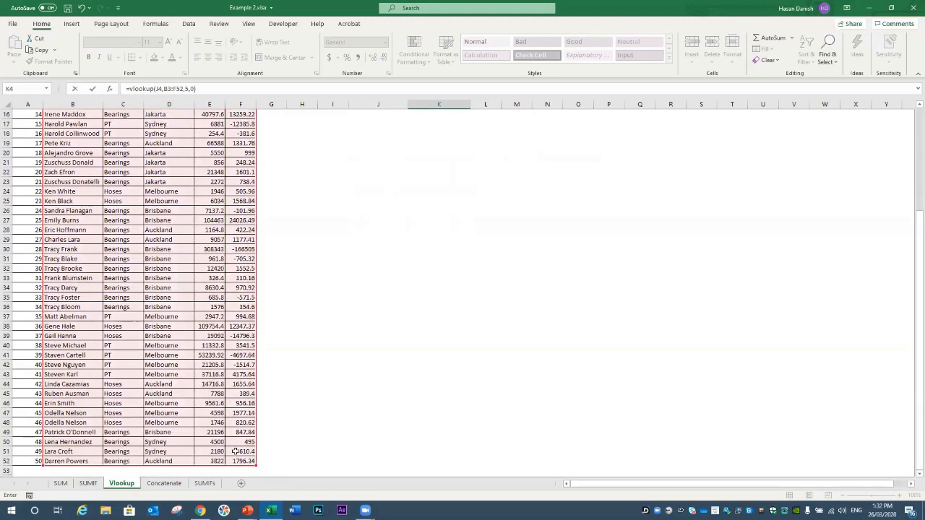
pyautogui.press('Return')
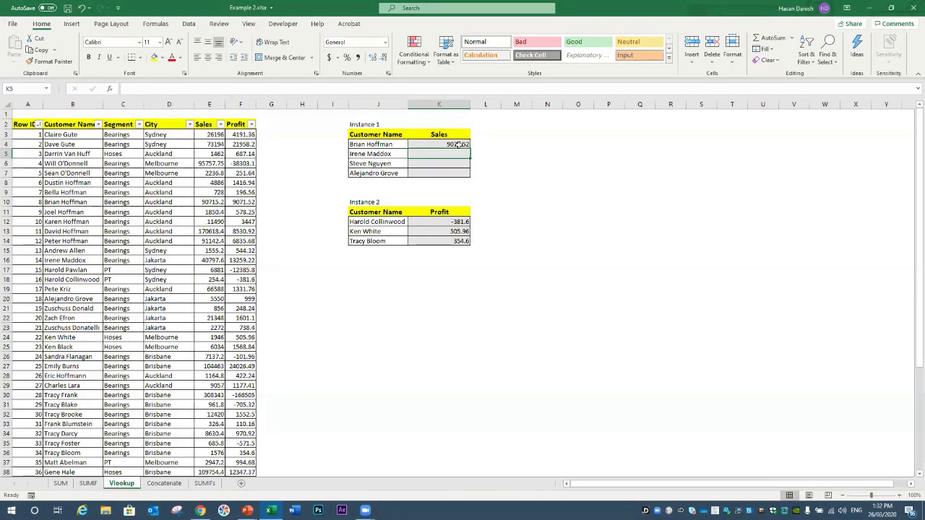
pyautogui.click(506, 142)
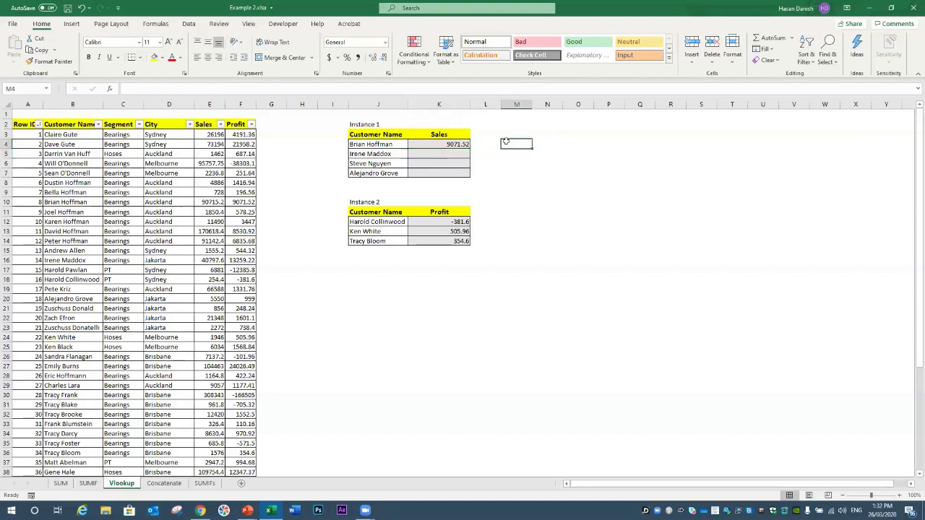
pyautogui.write('=vloo')
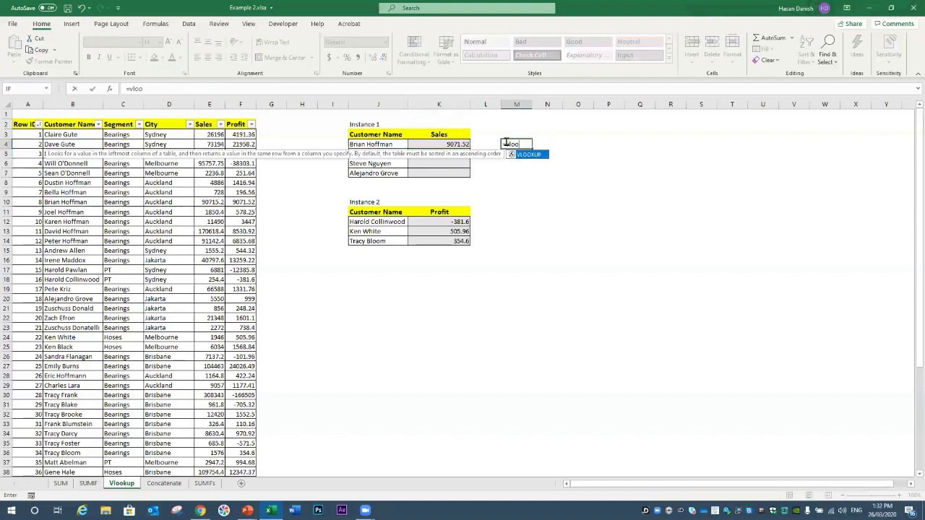
pyautogui.write('kup(')
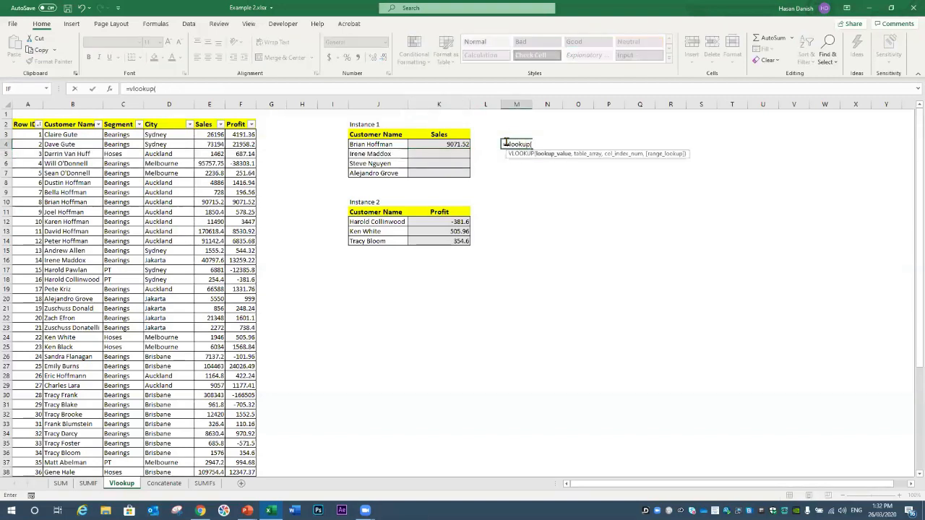
pyautogui.click(371, 143)
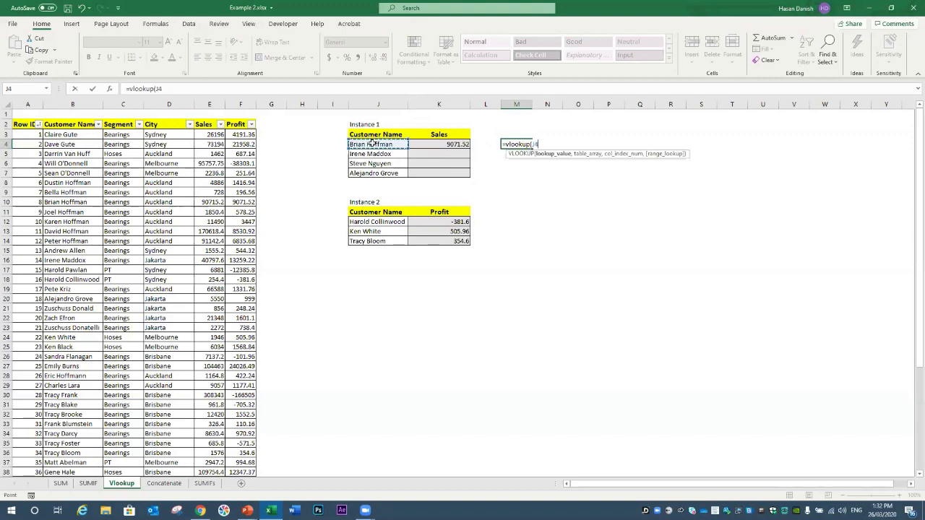
pyautogui.write(',')
pyautogui.moveTo(51, 135); pyautogui.dragTo(250, 471)
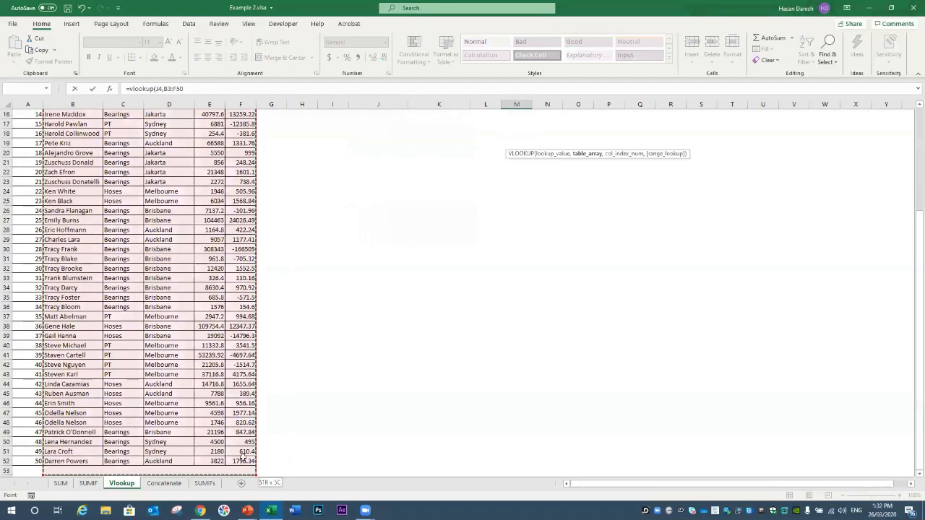
pyautogui.scroll(5, 426, 323)
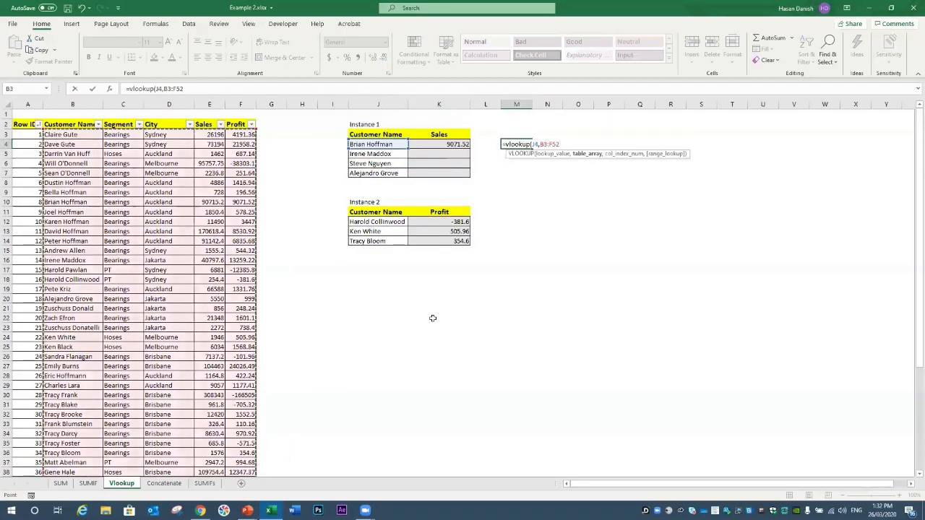
pyautogui.write(',5,0)')
pyautogui.press('Return')
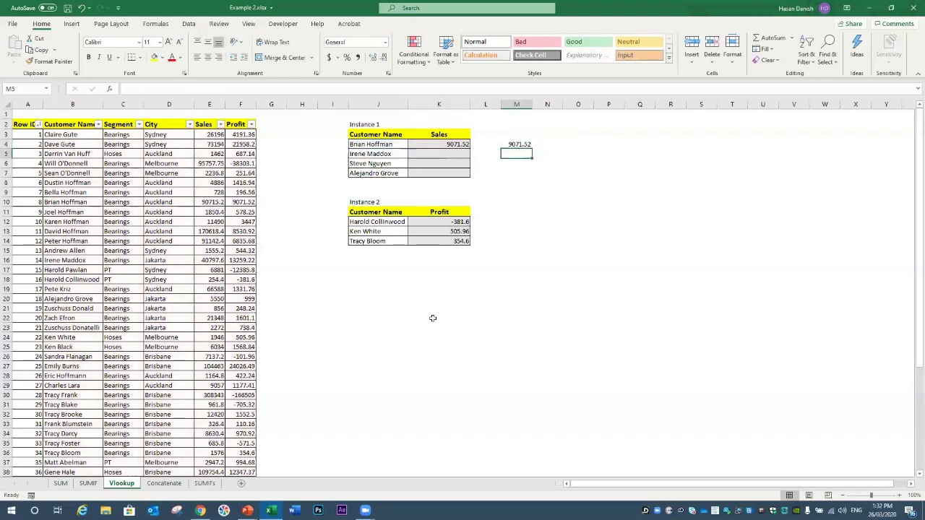
pyautogui.click(521, 147)
pyautogui.press('Delete')
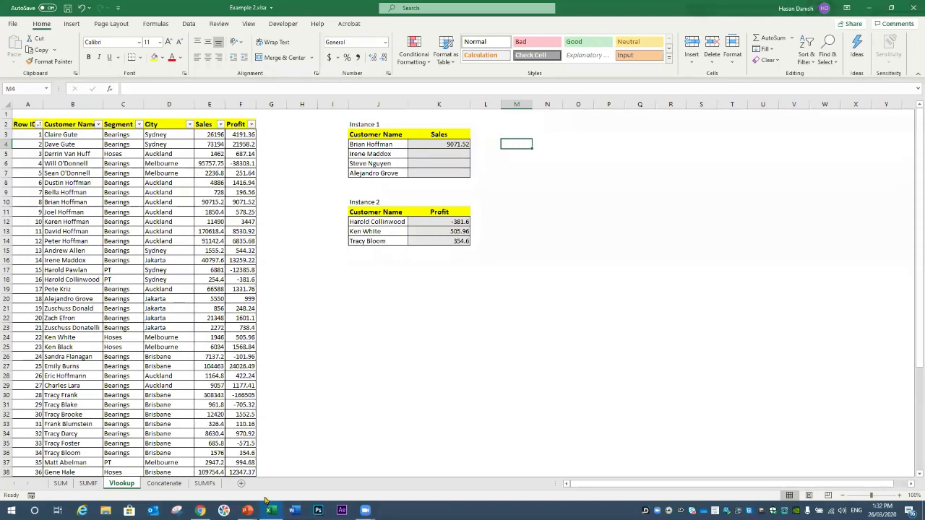
# Step: Bring the slide show back and return to the VLOOKUP key-terms slide
pyautogui.moveTo(247, 508)
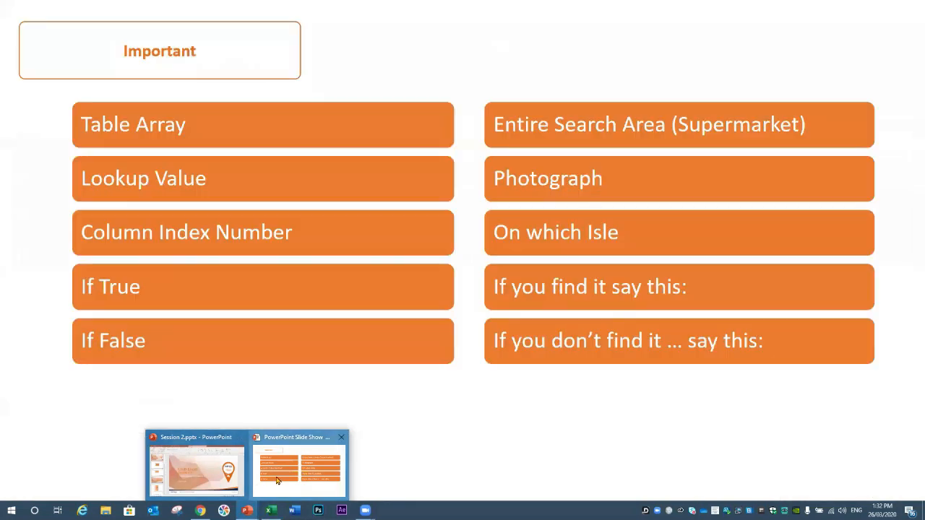
pyautogui.click(276, 480)
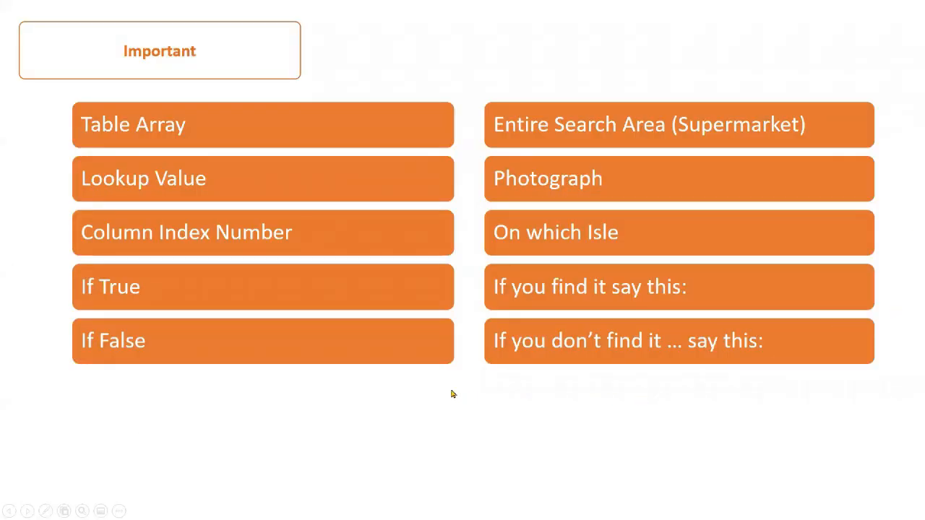
pyautogui.click(399, 388)
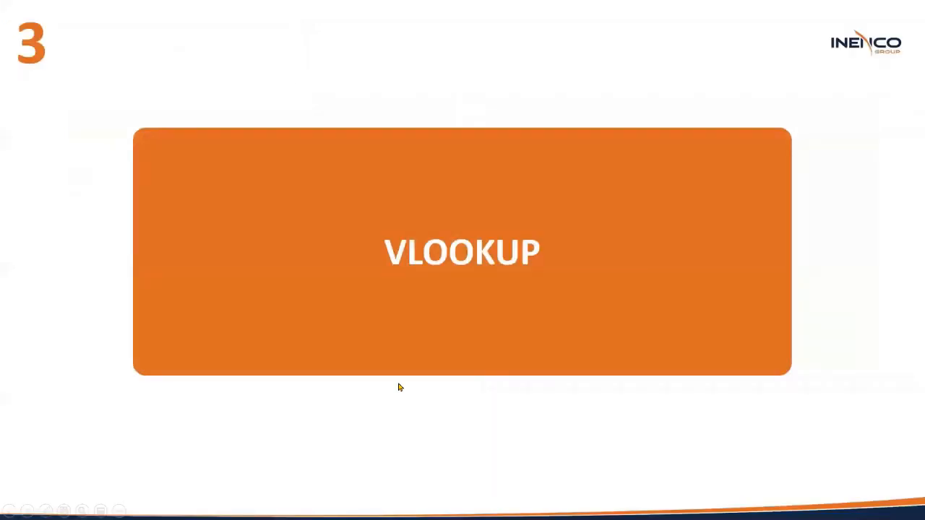
pyautogui.press('Left')
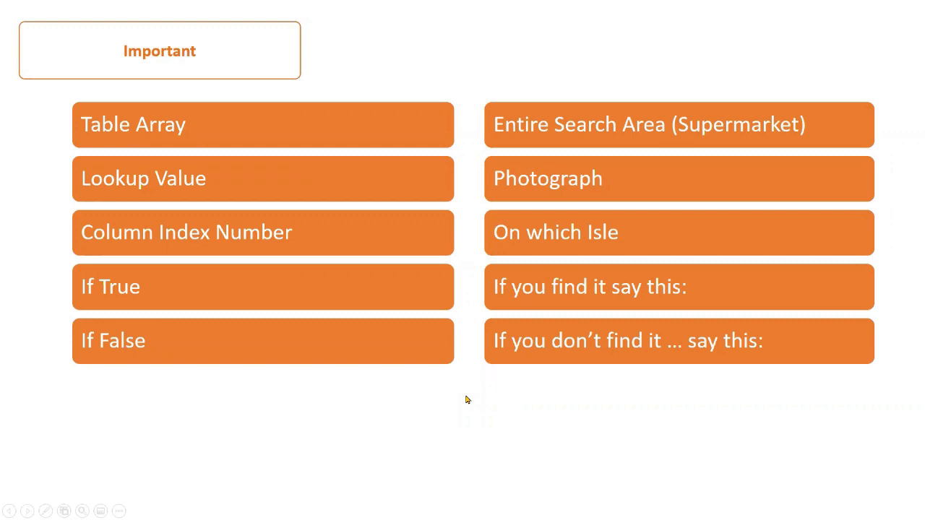
# Step: Reveal the Ascending Order and remaining lookup tips, then advance to the CONCATENATE slide
pyautogui.press('space')
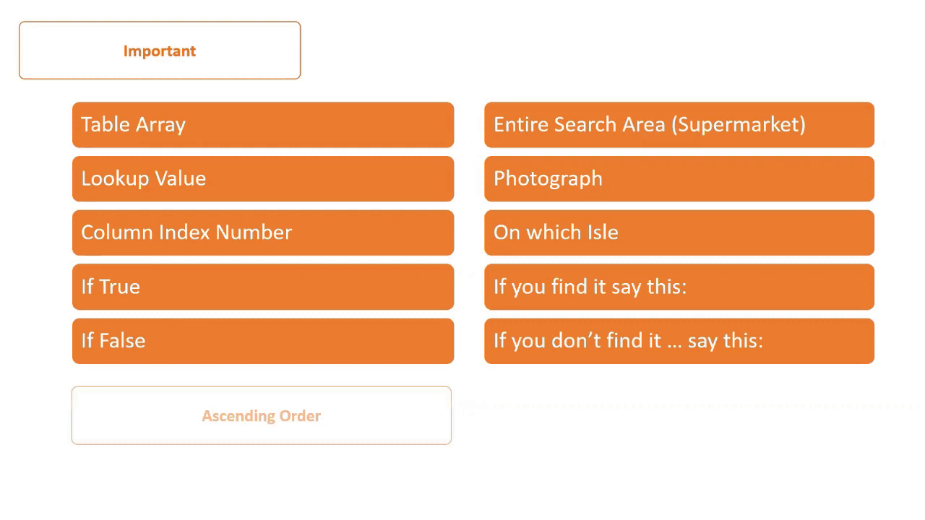
pyautogui.click(612, 423)
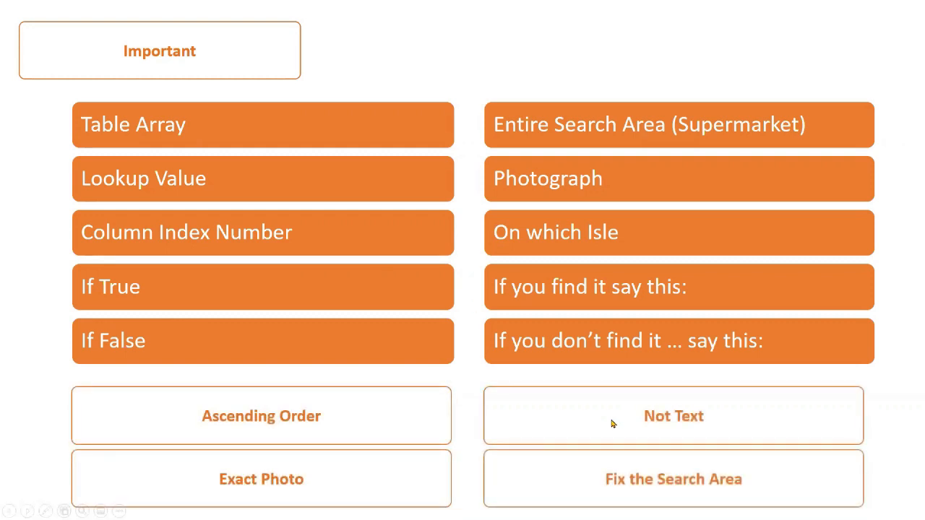
pyautogui.click(584, 462)
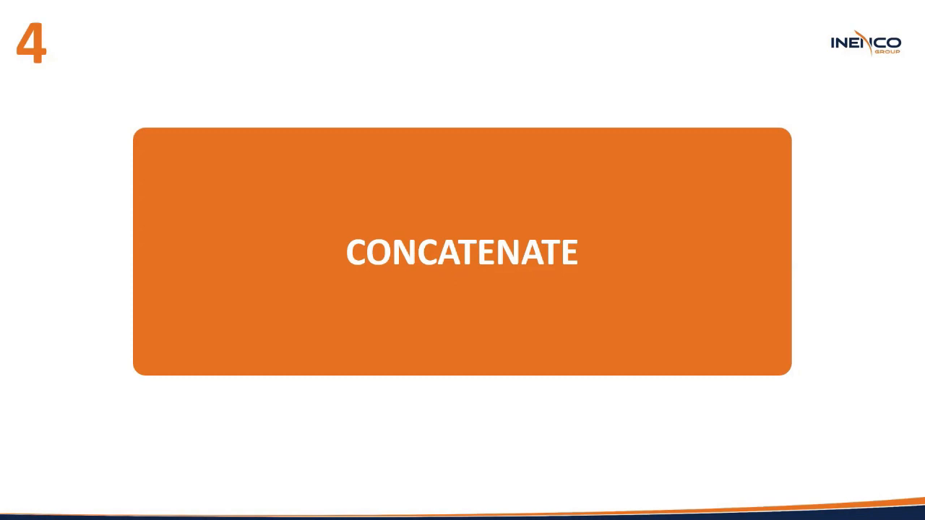
# Step: Switch from the slide show back to the Excel Vlookup sheet with Alt+Tab
pyautogui.hotkey('alt', 'Tab')
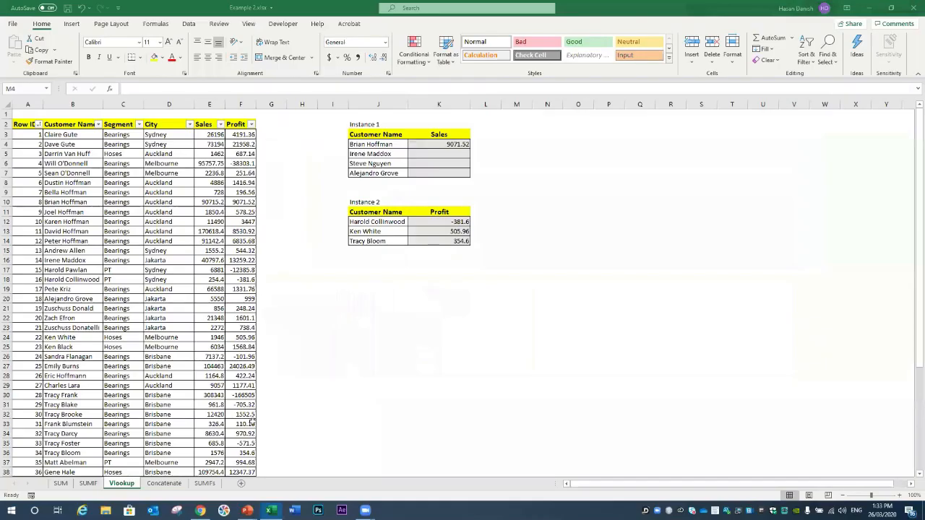
# Step: On the Concatenate sheet, enter =CONCATENATE(C3,D3) in G3 to join first name and surname
pyautogui.click(159, 482)
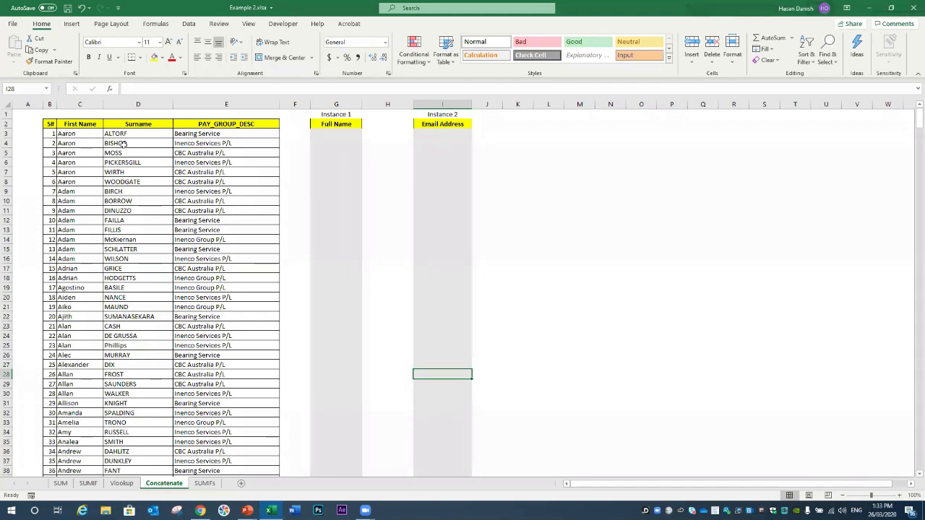
pyautogui.click(334, 132)
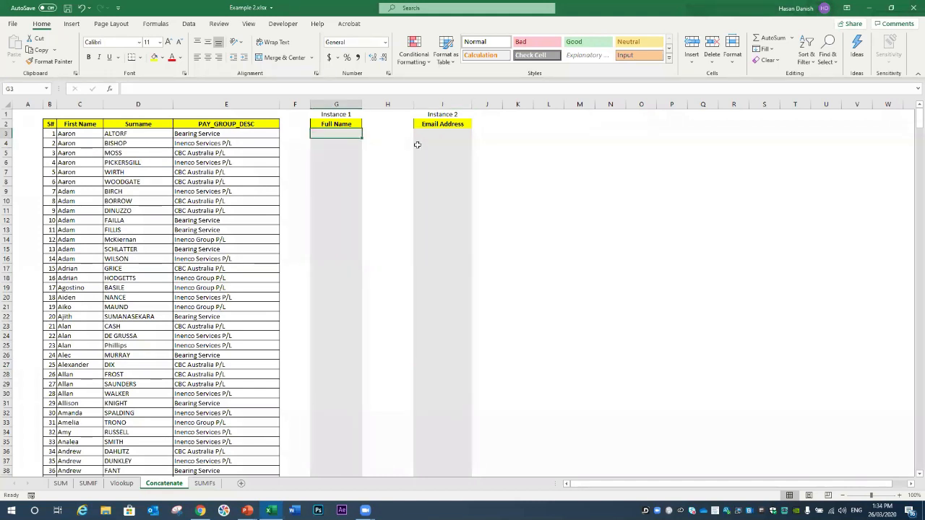
pyautogui.write('=')
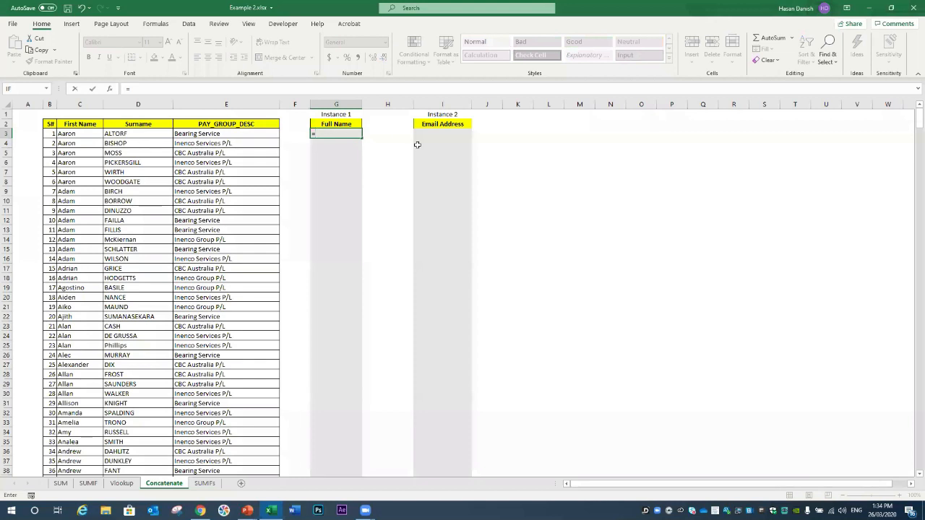
pyautogui.write('conca')
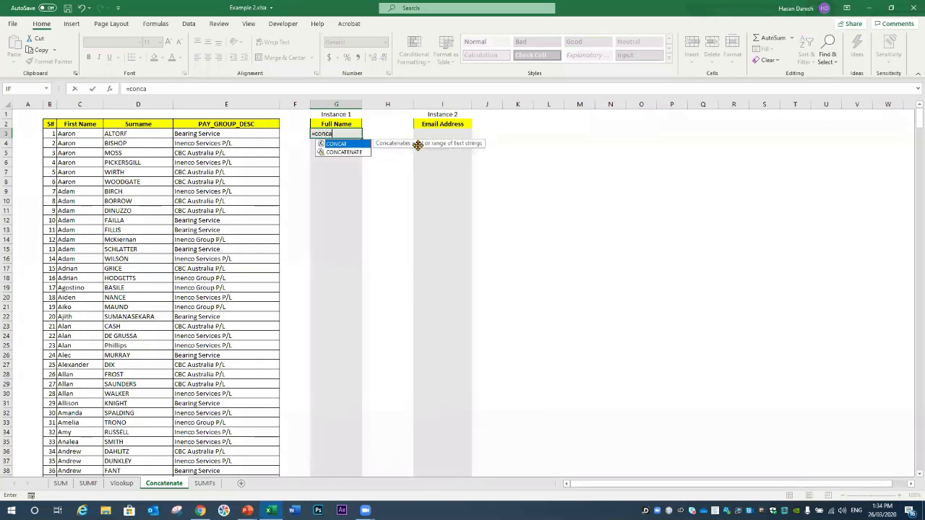
pyautogui.write('tenate(')
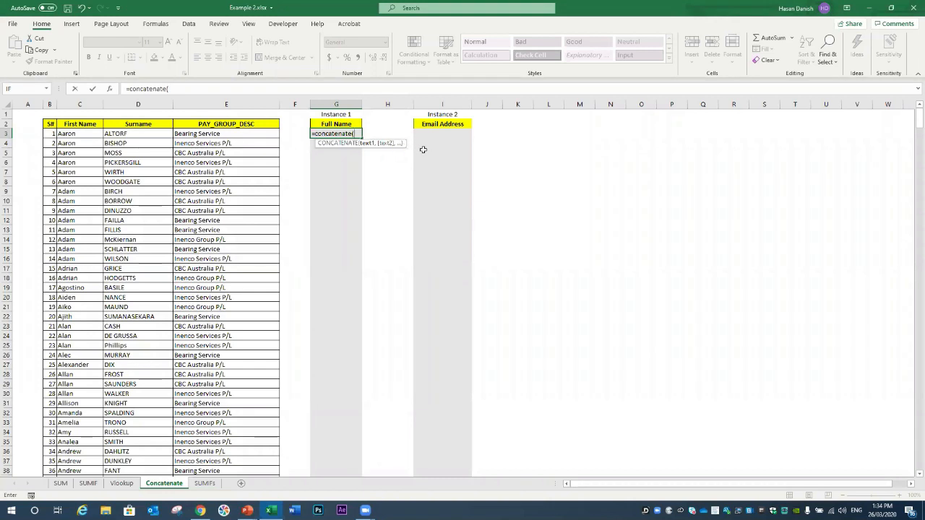
pyautogui.click(82, 137)
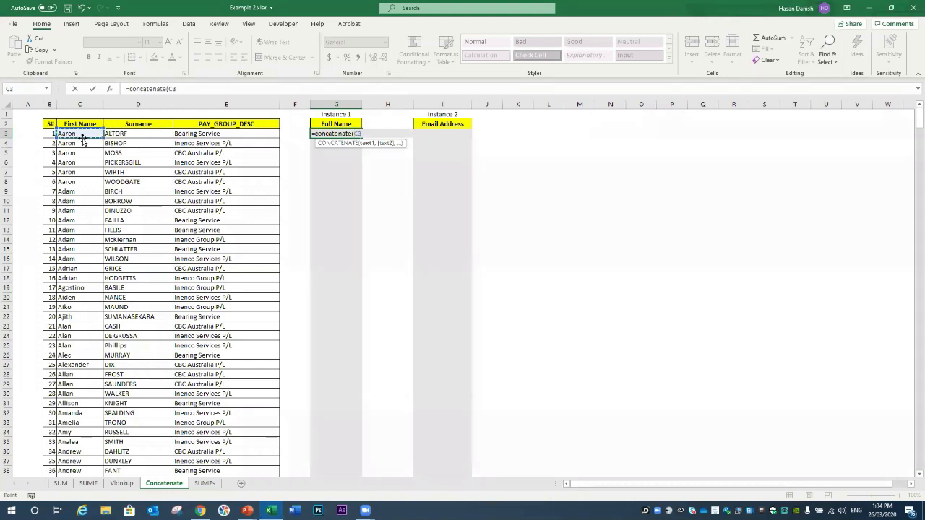
pyautogui.write(',')
pyautogui.click(113, 136)
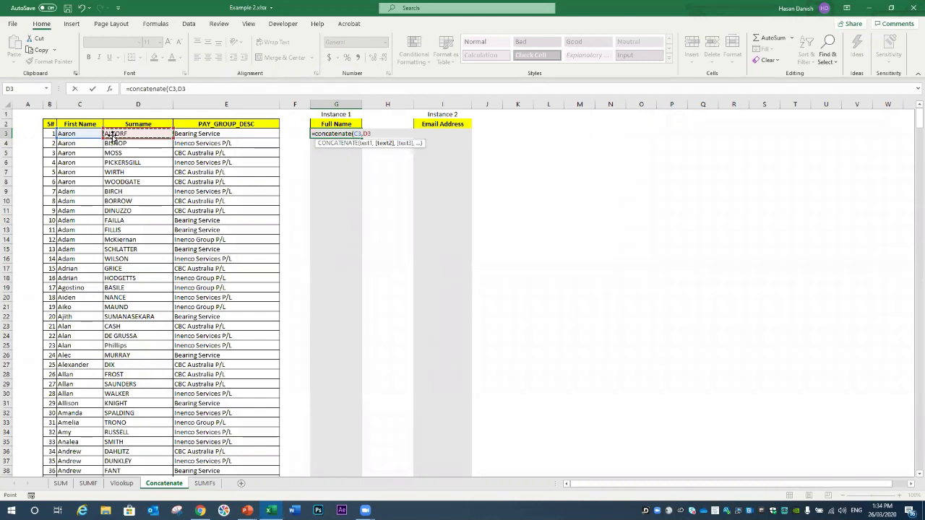
pyautogui.write(')')
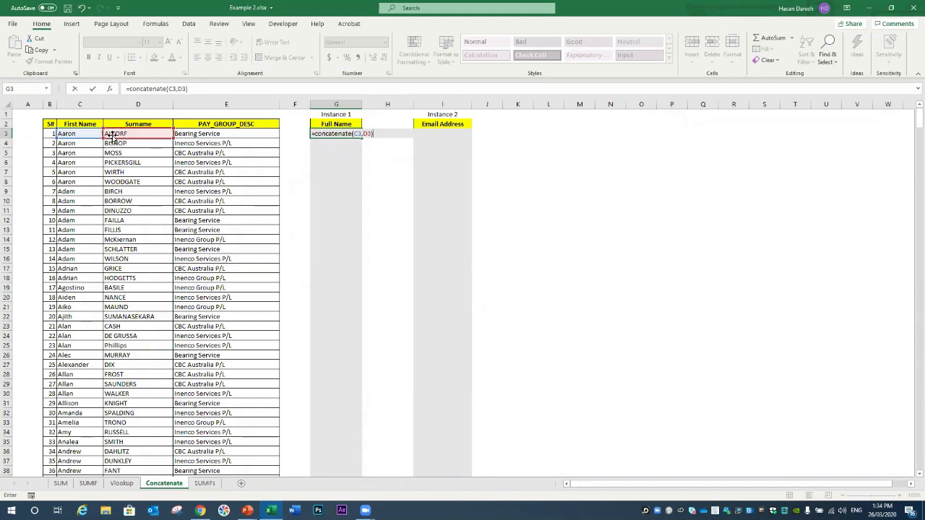
pyautogui.press('Return')
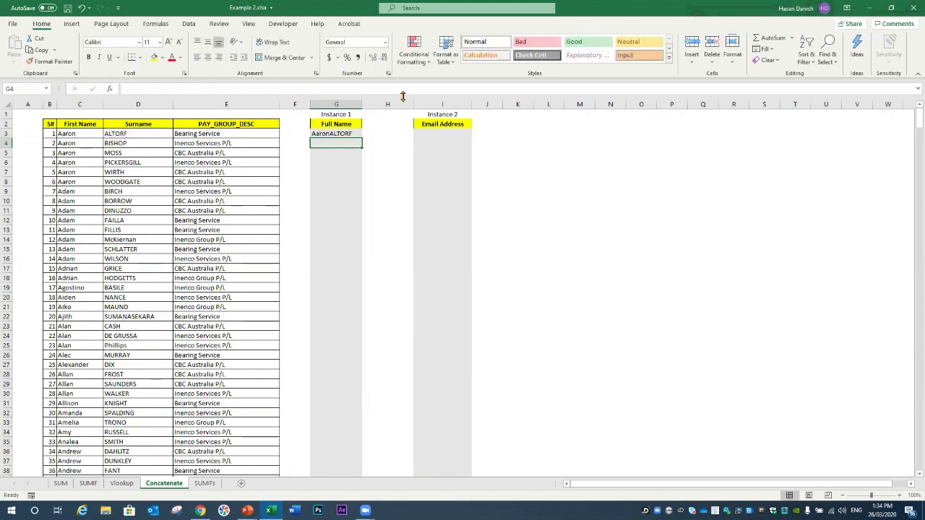
pyautogui.click(329, 134)
pyautogui.moveTo(362, 138); pyautogui.dragTo(345, 464)
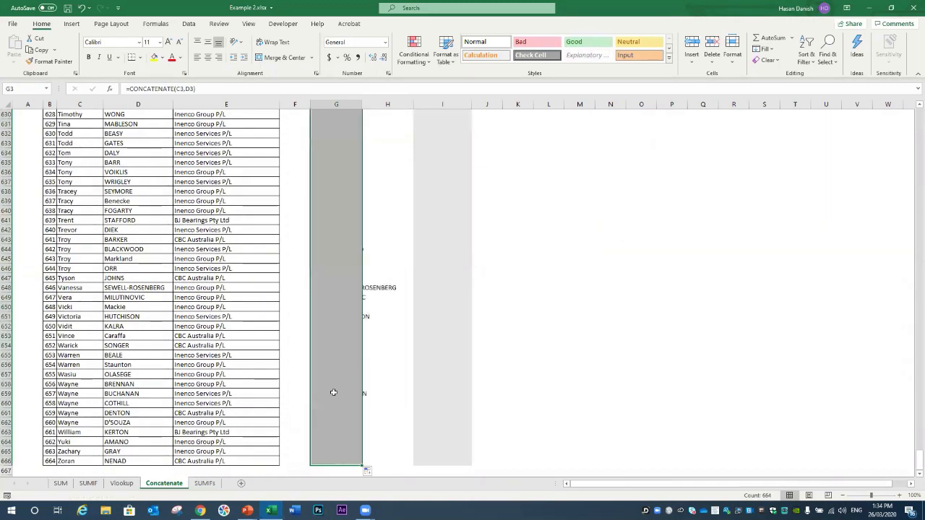
pyautogui.scroll(6, 347, 344)
pyautogui.scroll(20, 346, 344)
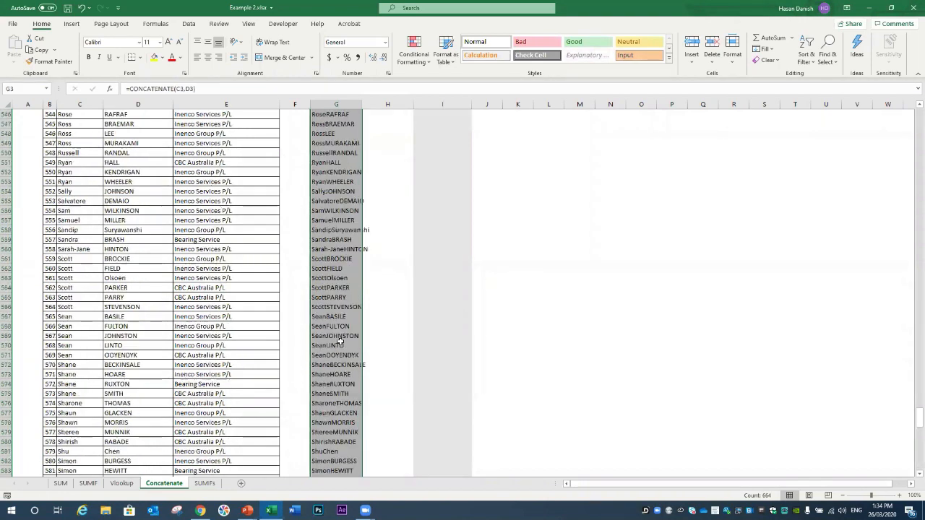
pyautogui.moveTo(912, 400); pyautogui.dragTo(916, 116)
pyautogui.moveTo(361, 105); pyautogui.dragTo(401, 104)
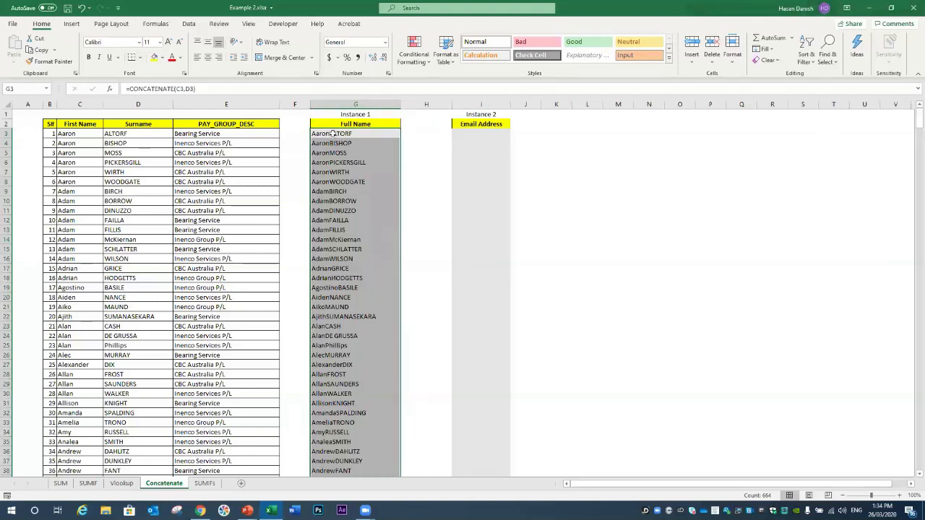
# Step: Revise G3's formula to =CONCATENATE(C3," ",D3) so names include a space
pyautogui.doubleClick(330, 135)
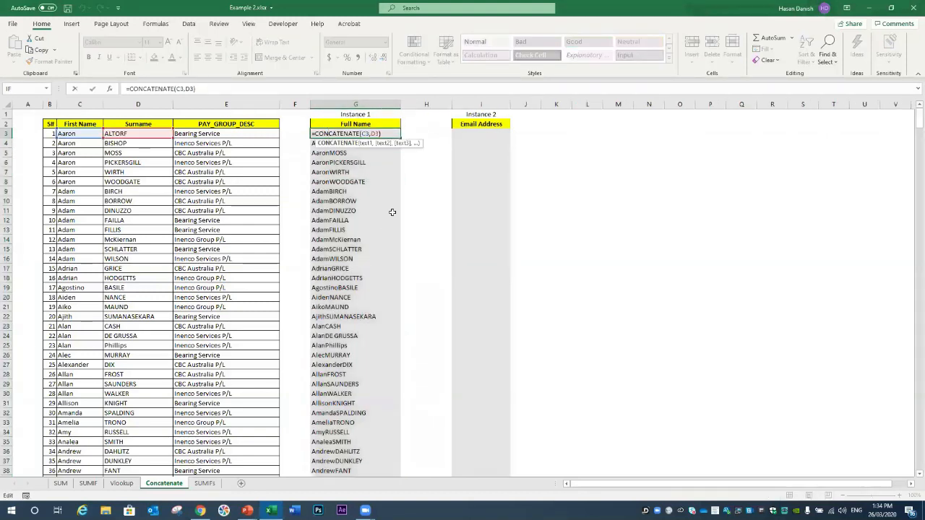
pyautogui.doubleClick(374, 134)
pyautogui.click(372, 135)
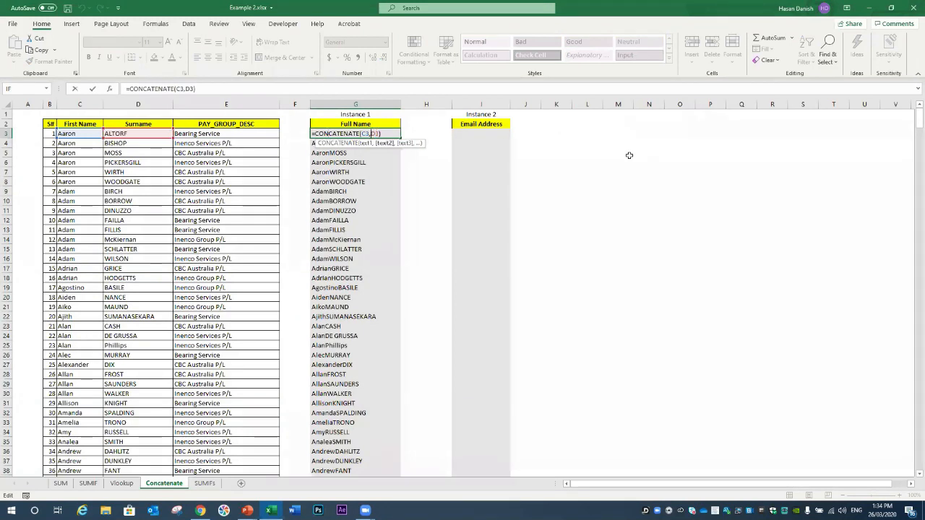
pyautogui.press('Delete')
pyautogui.press('Delete')
pyautogui.press('Delete')
pyautogui.press('BackSpace')
pyautogui.press('BackSpace')
pyautogui.press('BackSpace')
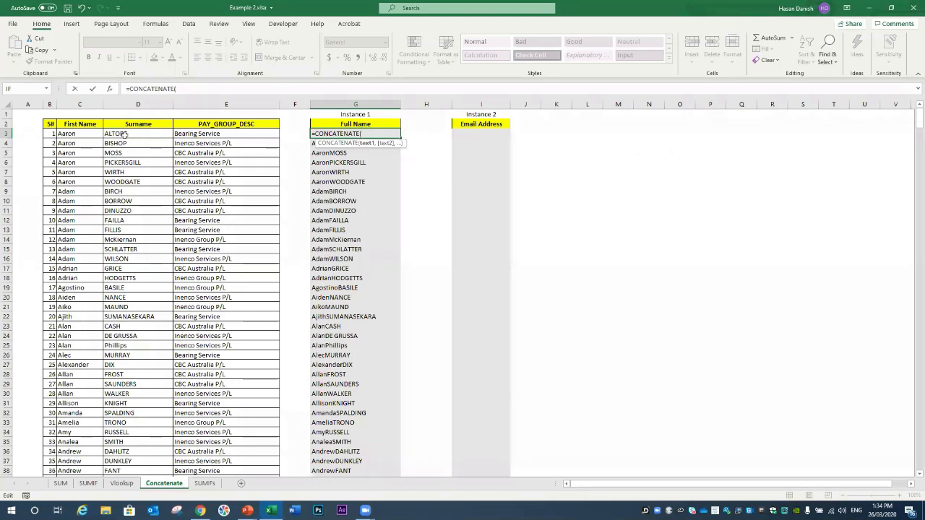
pyautogui.click(84, 133)
pyautogui.write(',')
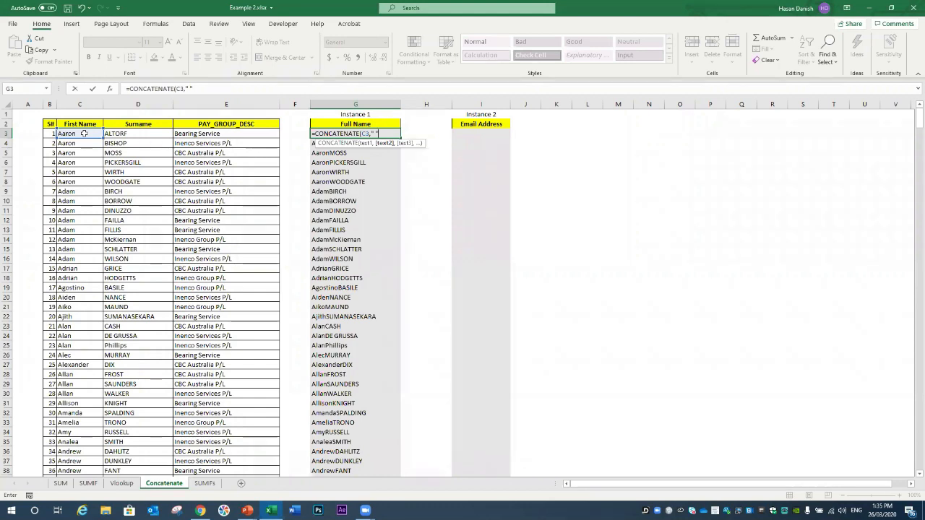
pyautogui.write(',')
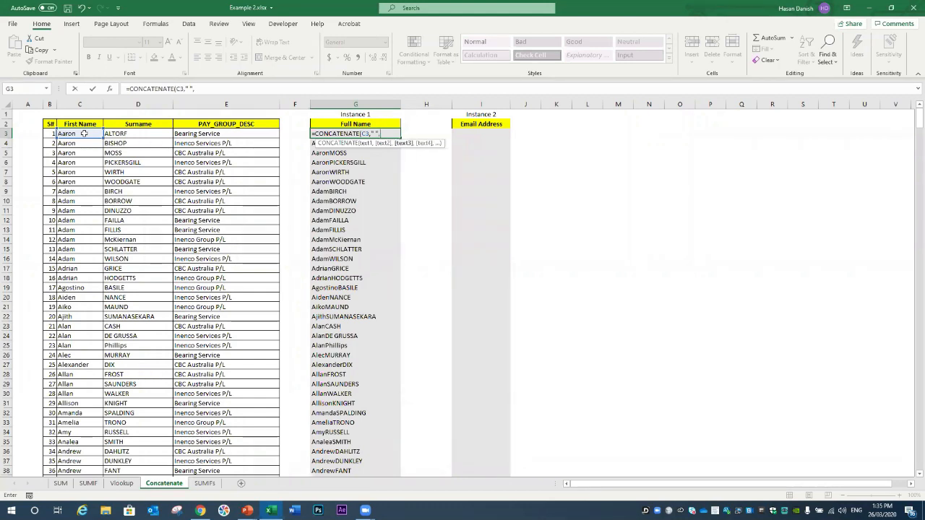
pyautogui.click(143, 136)
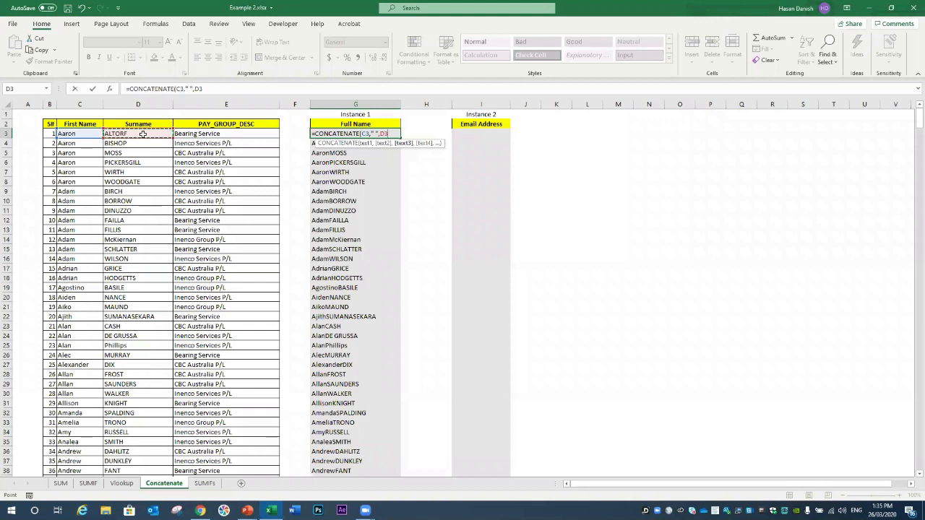
pyautogui.write(')')
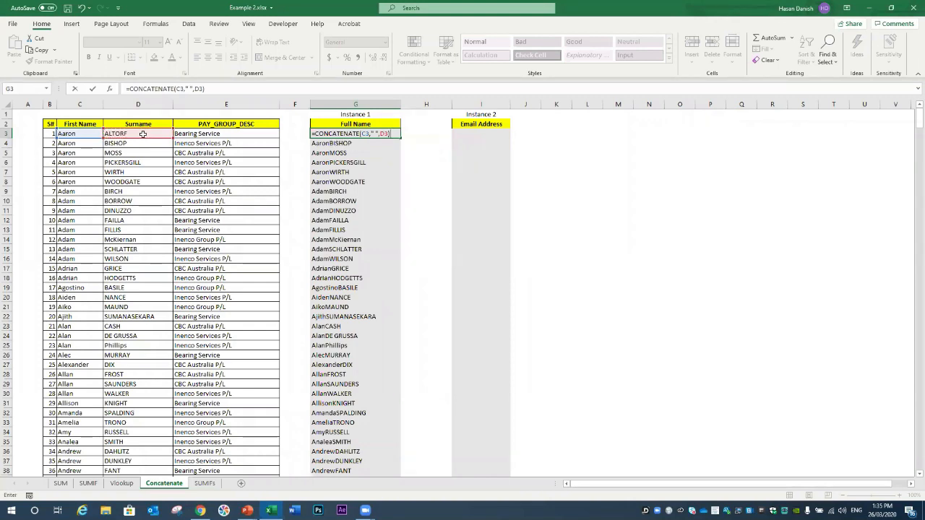
pyautogui.press('Return')
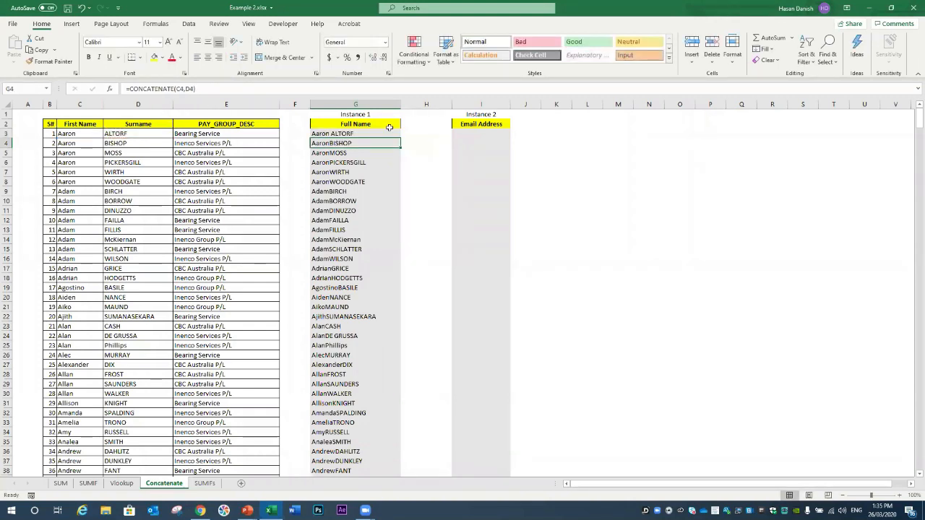
# Step: Fill the corrected full-name formula down to the last employee and return to the top
pyautogui.click(366, 135)
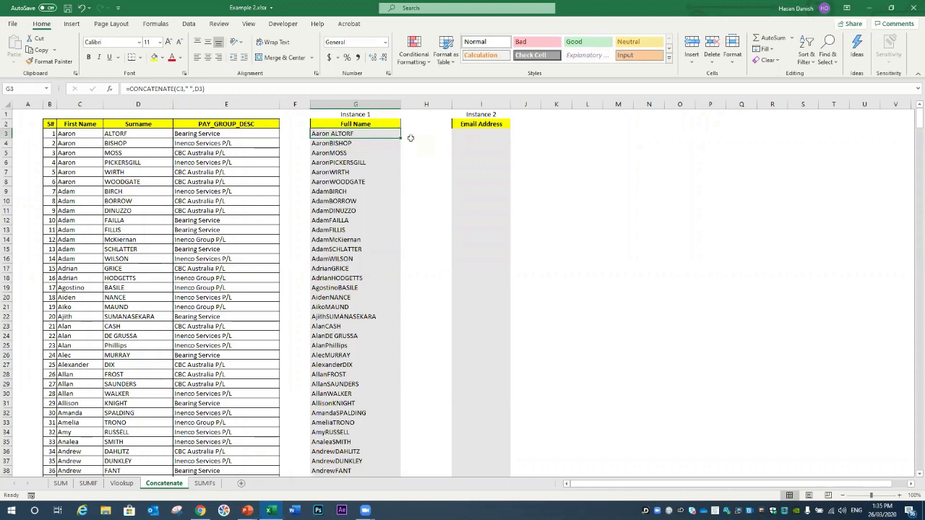
pyautogui.moveTo(401, 138); pyautogui.dragTo(390, 477)
pyautogui.moveTo(390, 396)
pyautogui.mouseDown()
pyautogui.moveTo(390, 331)
pyautogui.moveTo(389, 468)
pyautogui.mouseUp()
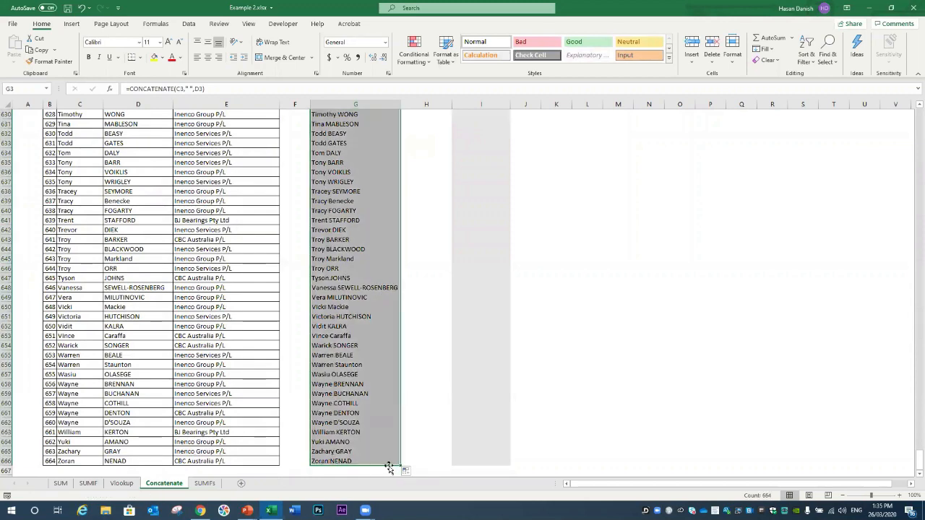
pyautogui.scroll(14, 385, 294)
pyautogui.scroll(20, 384, 294)
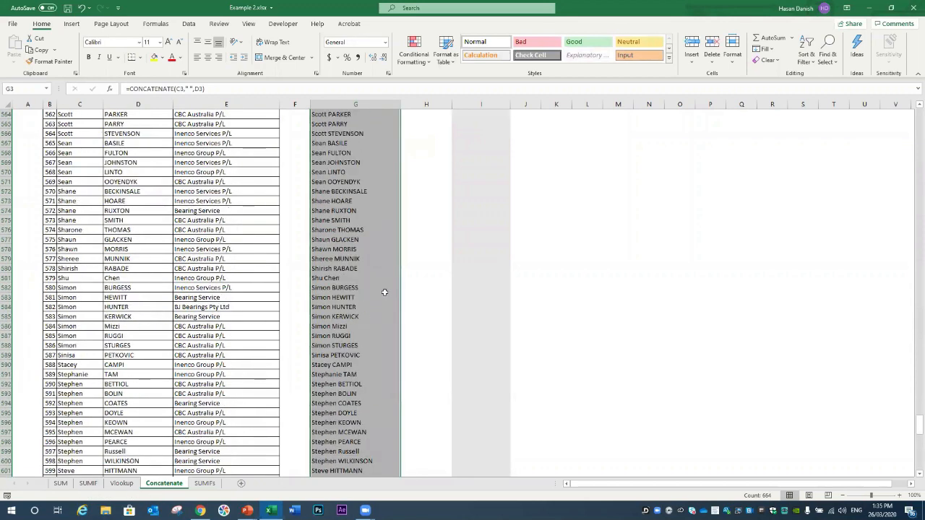
pyautogui.moveTo(919, 359); pyautogui.dragTo(919, 116)
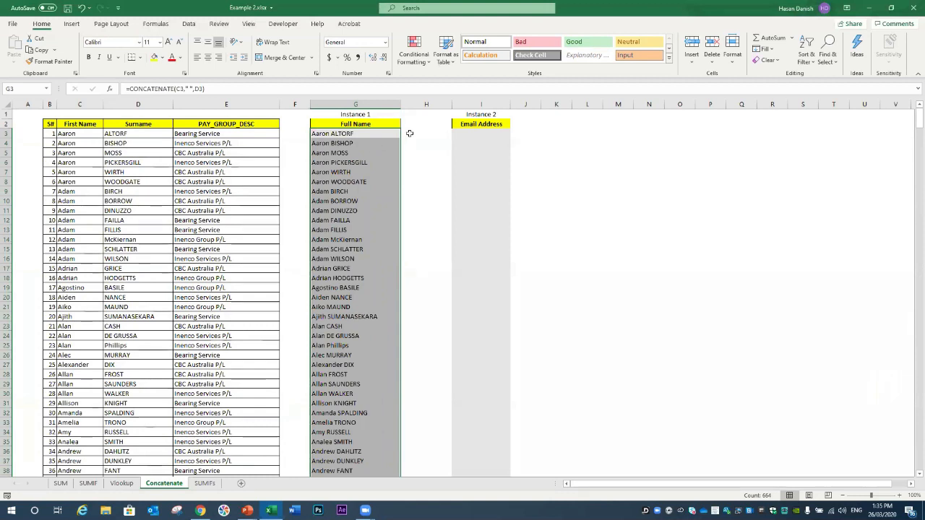
pyautogui.click(459, 136)
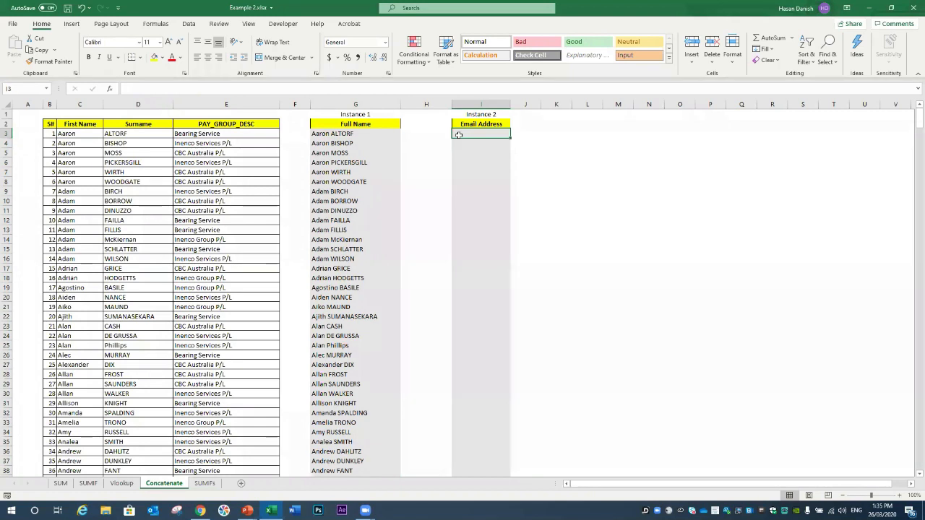
pyautogui.click(543, 135)
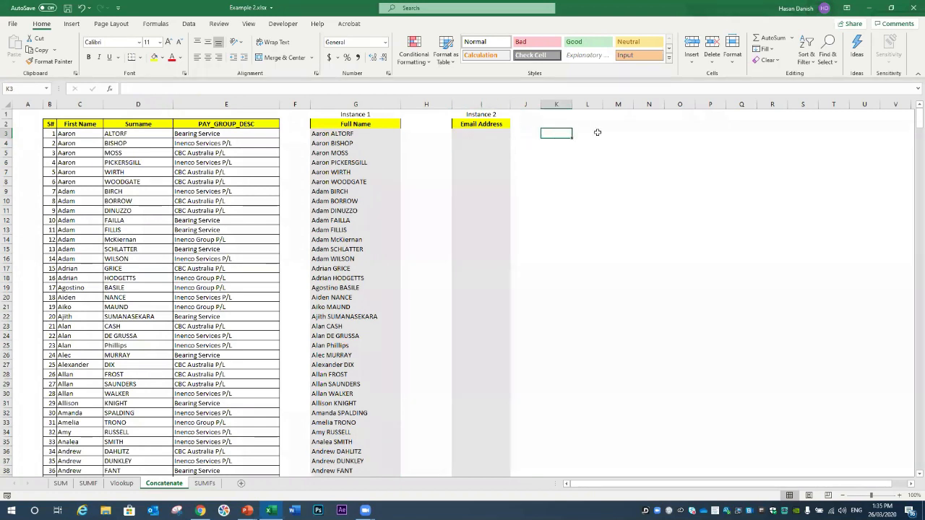
pyautogui.write('firstname')
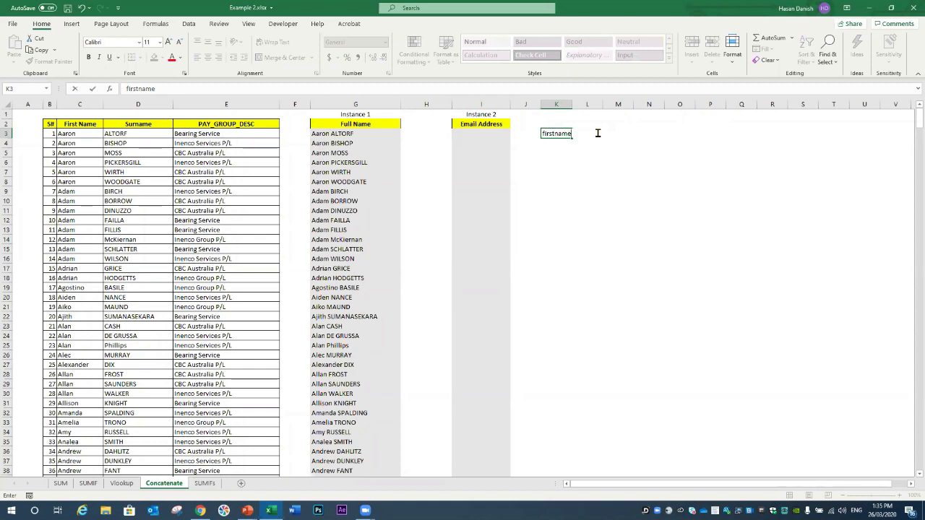
pyautogui.write('.secondnae')
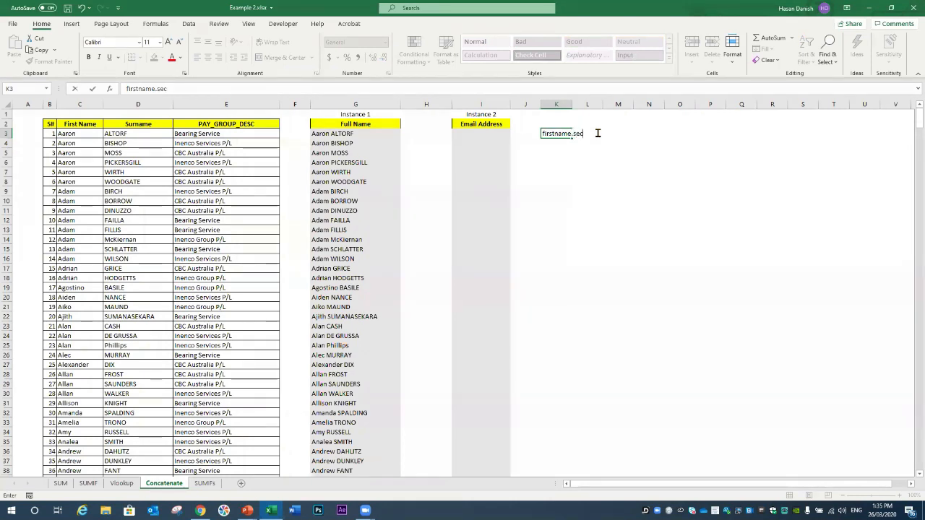
pyautogui.press('BackSpace')
pyautogui.write('me@inenco.com')
pyautogui.press('Return')
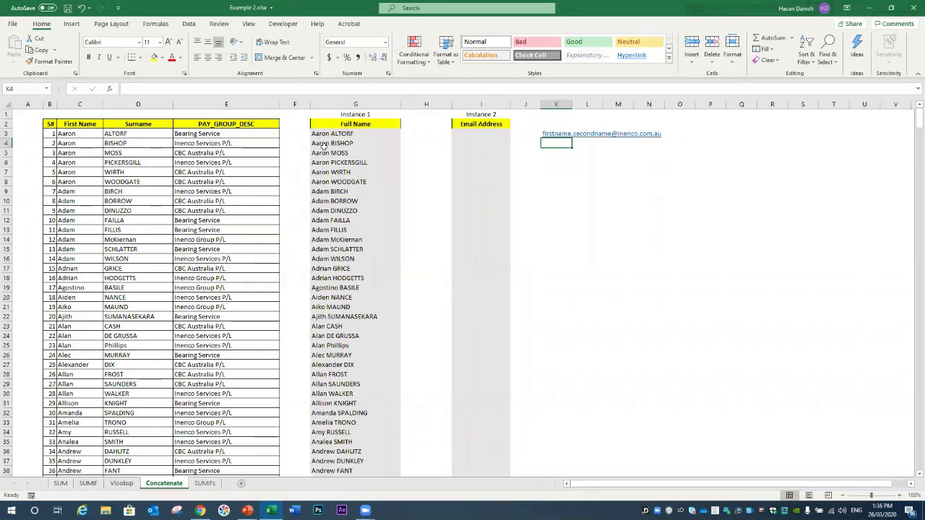
pyautogui.doubleClick(466, 133)
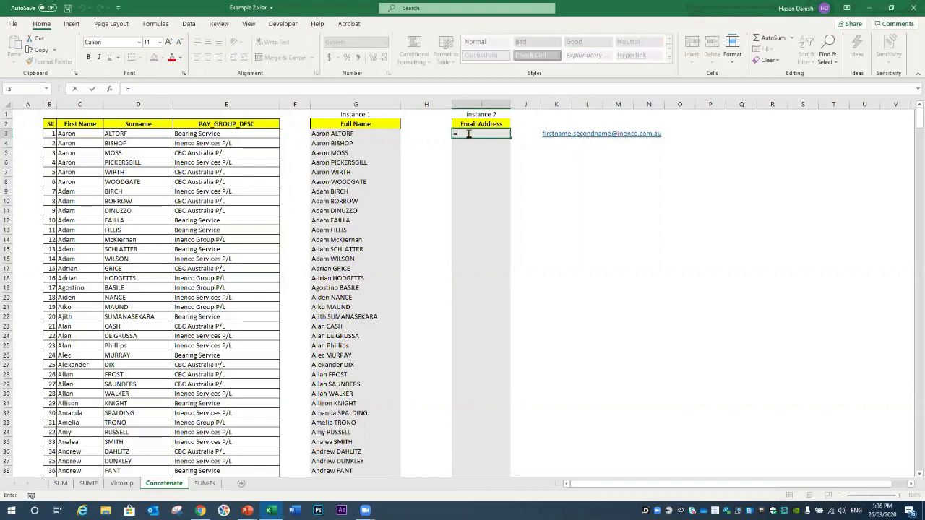
pyautogui.write('=concatenate')
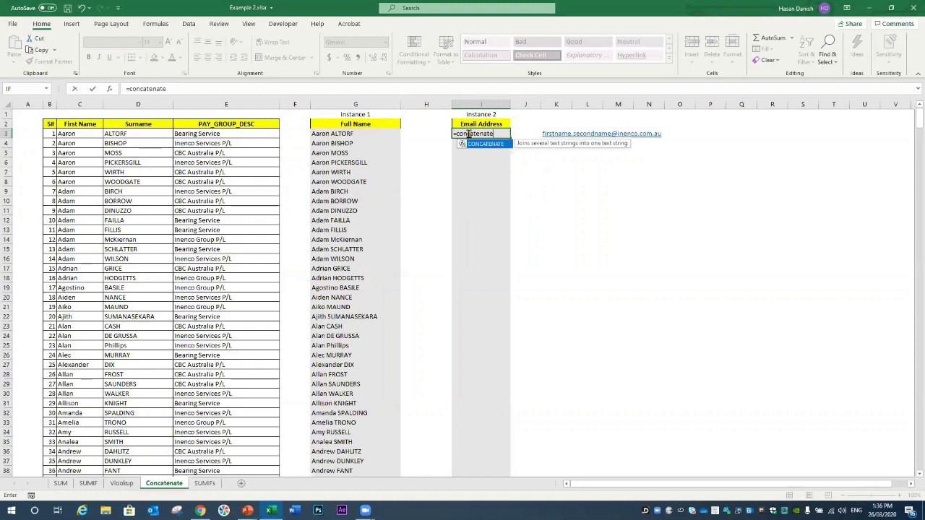
pyautogui.write('(')
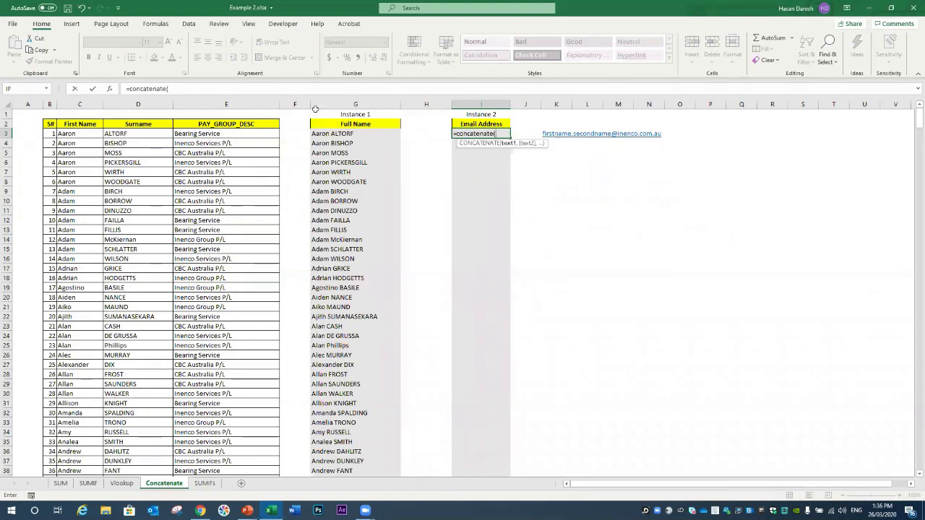
pyautogui.click(83, 133)
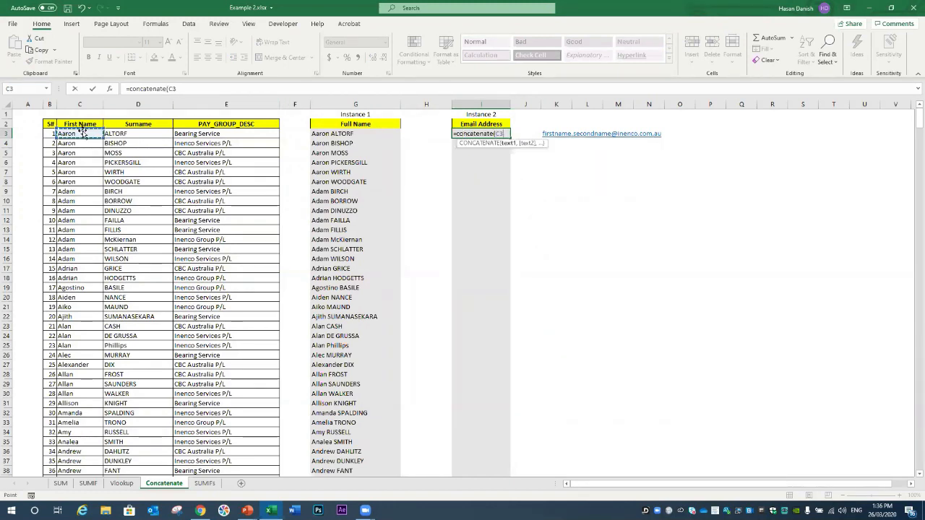
pyautogui.write(',')
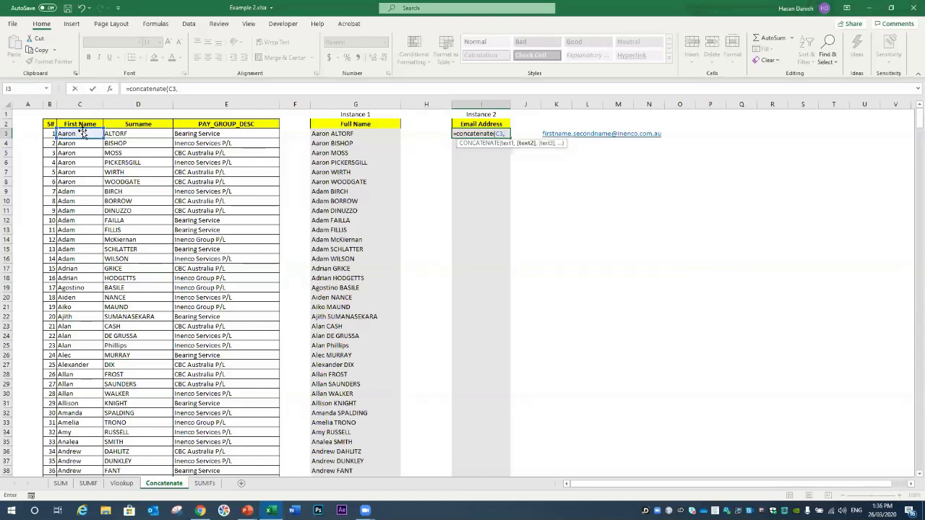
pyautogui.write('".",')
pyautogui.click(132, 133)
pyautogui.write(',')
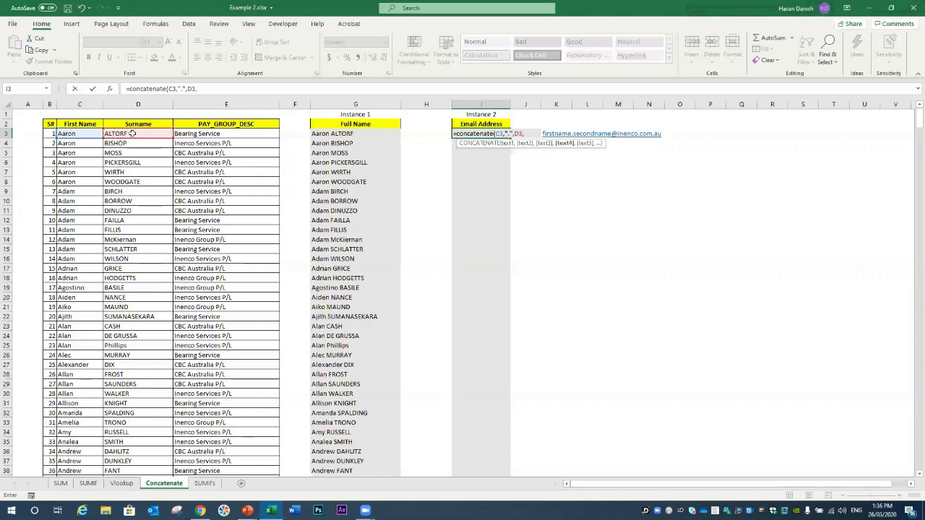
pyautogui.write('"inencuo.com.au")')
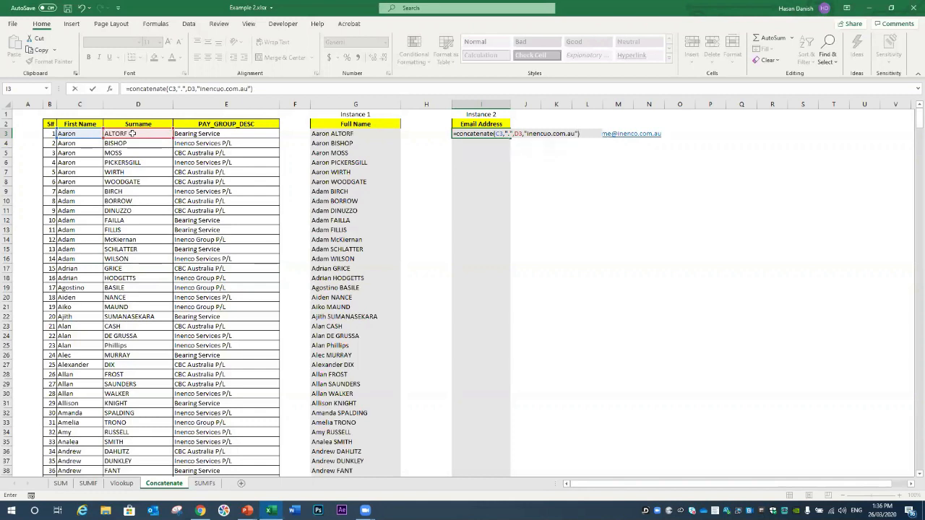
pyautogui.click(528, 134)
pyautogui.write('@')
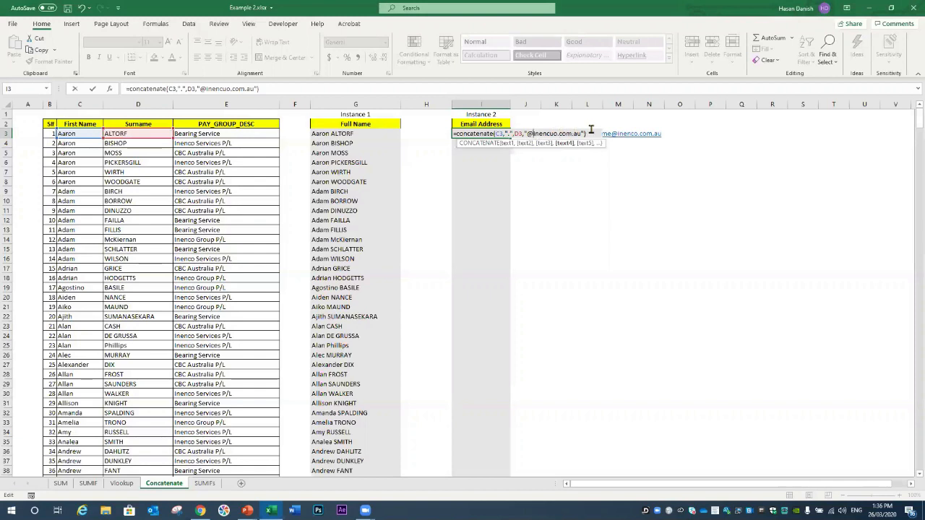
pyautogui.click(589, 134)
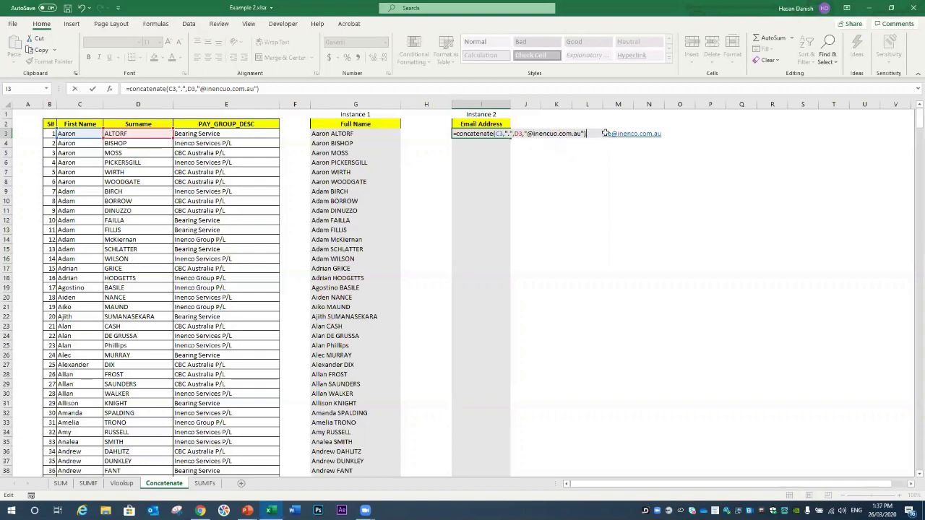
pyautogui.press('Return')
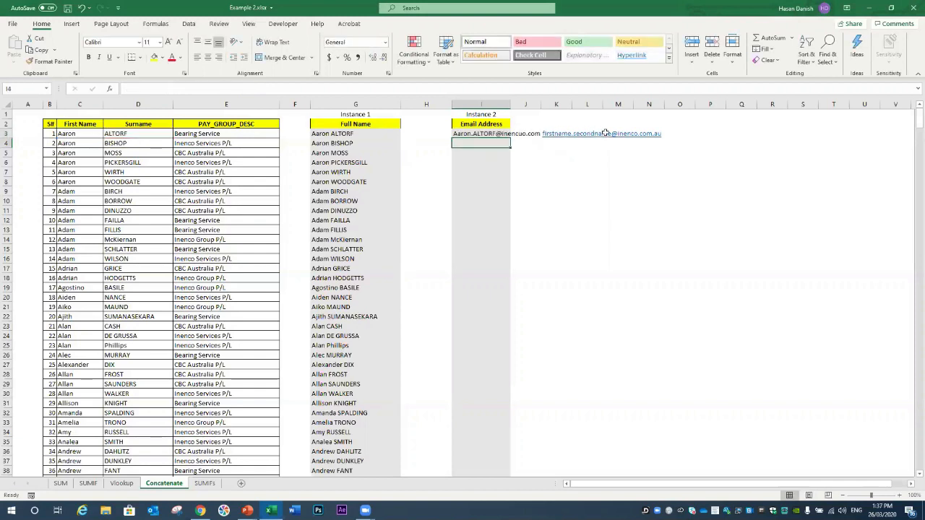
pyautogui.doubleClick(511, 106)
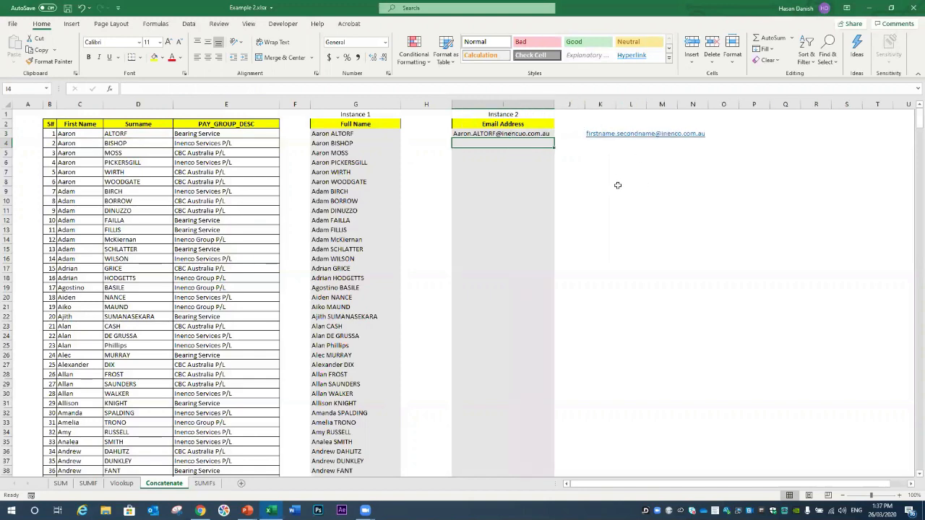
# Step: Fill I3's email formula down for every employee, widen column I and return to the top
pyautogui.click(553, 135)
pyautogui.moveTo(554, 137); pyautogui.dragTo(542, 442)
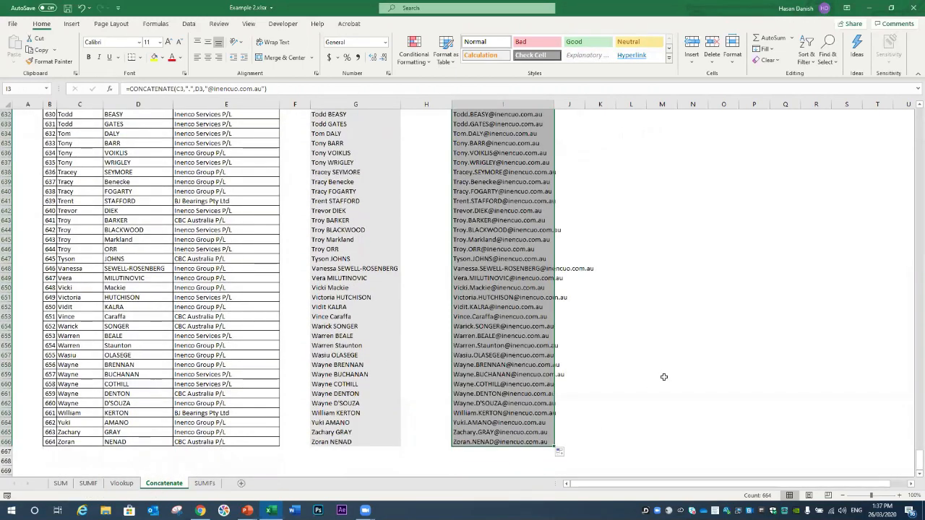
pyautogui.moveTo(558, 107); pyautogui.dragTo(600, 171)
pyautogui.scroll(13, 599, 170)
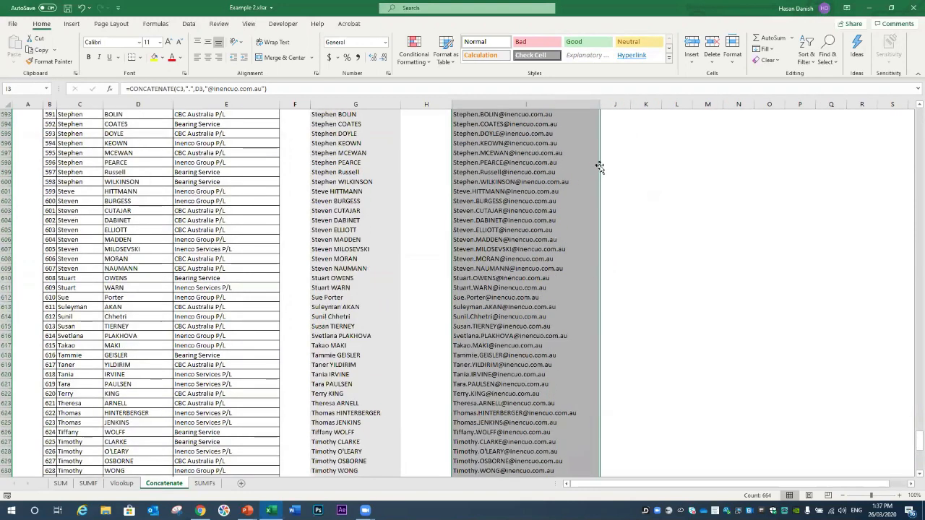
pyautogui.scroll(20, 599, 168)
pyautogui.scroll(20, 600, 166)
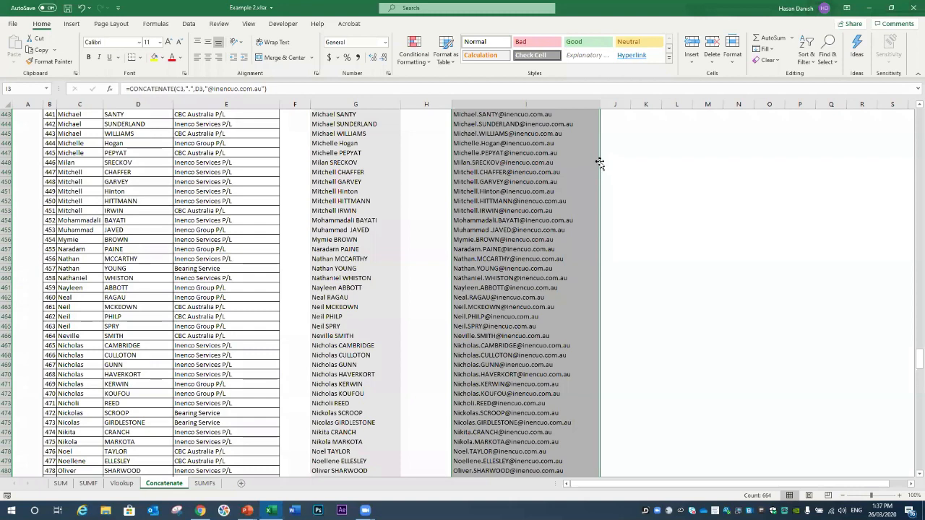
pyautogui.scroll(20, 599, 159)
pyautogui.scroll(20, 600, 159)
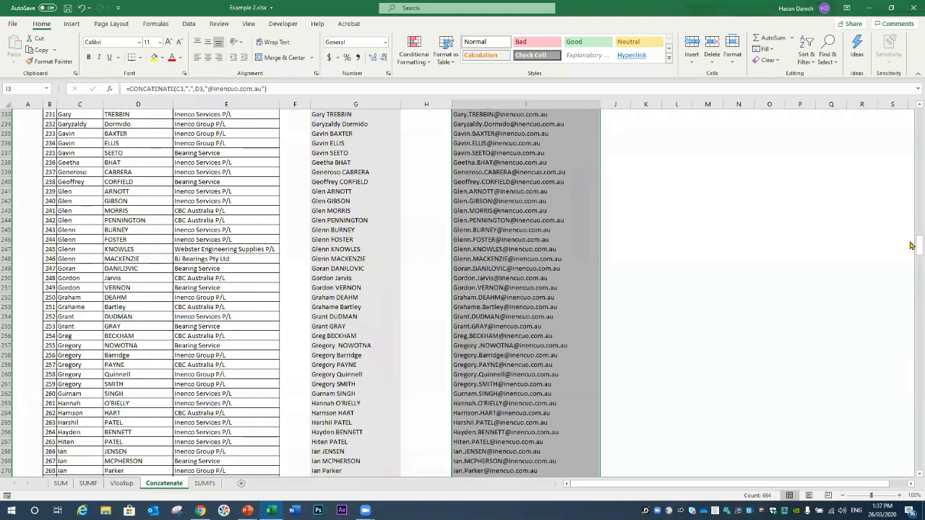
pyautogui.moveTo(912, 247); pyautogui.dragTo(913, 101)
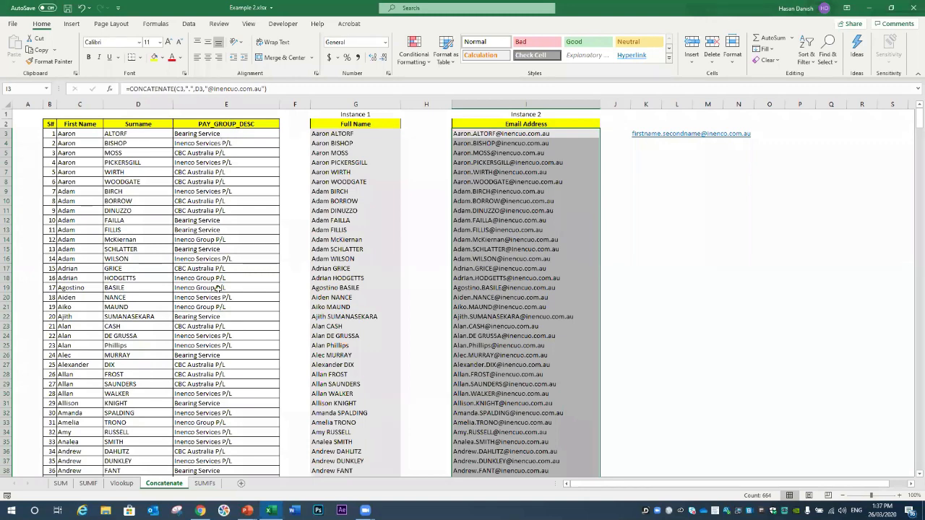
# Step: Clear the selection, cancel a stray entry in H2 and select column E
pyautogui.click(441, 133)
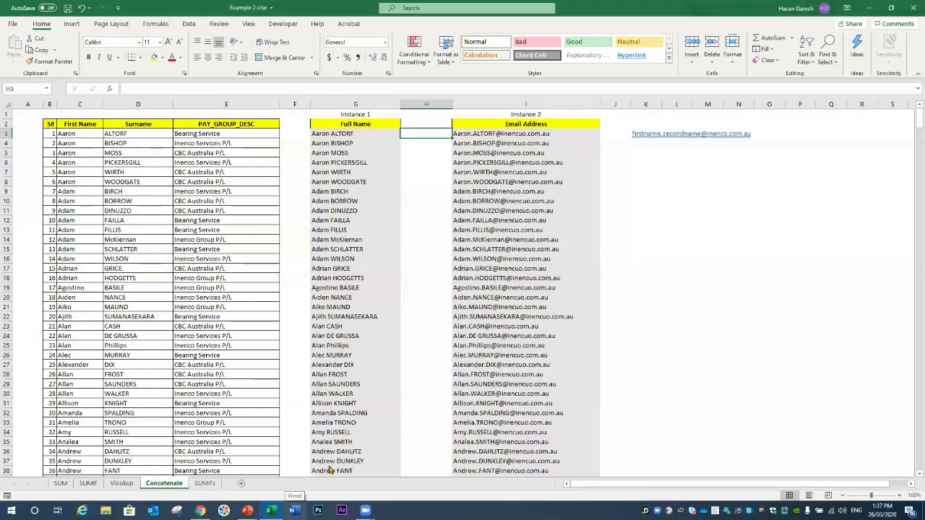
pyautogui.moveTo(363, 506)
pyautogui.moveTo(365, 474)
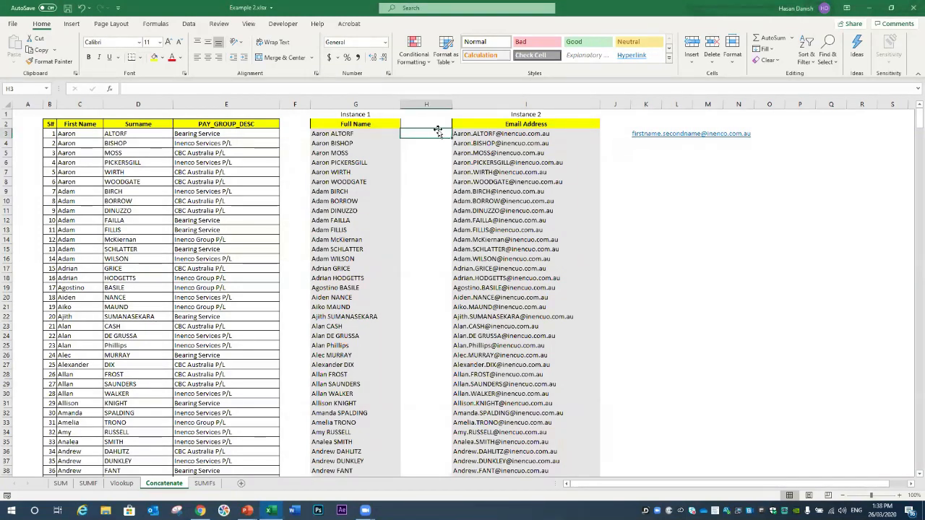
pyautogui.click(290, 126)
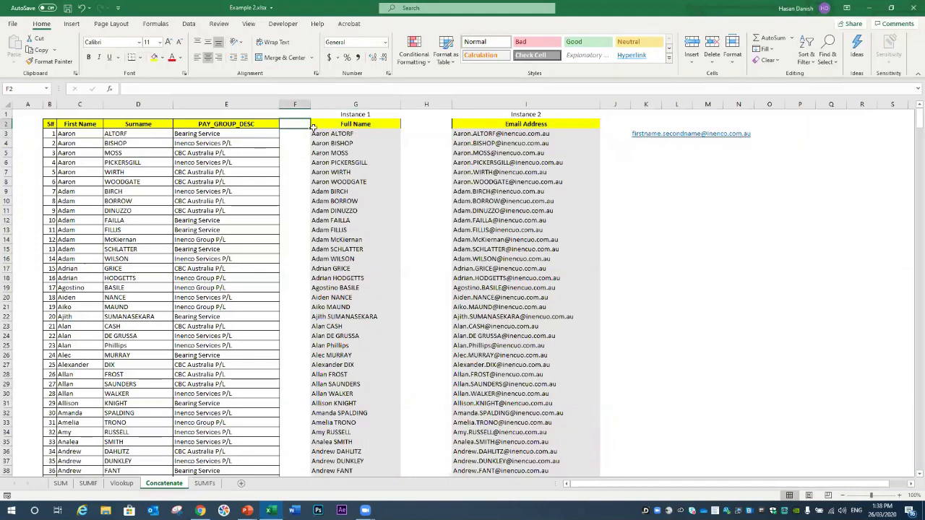
pyautogui.click(425, 123)
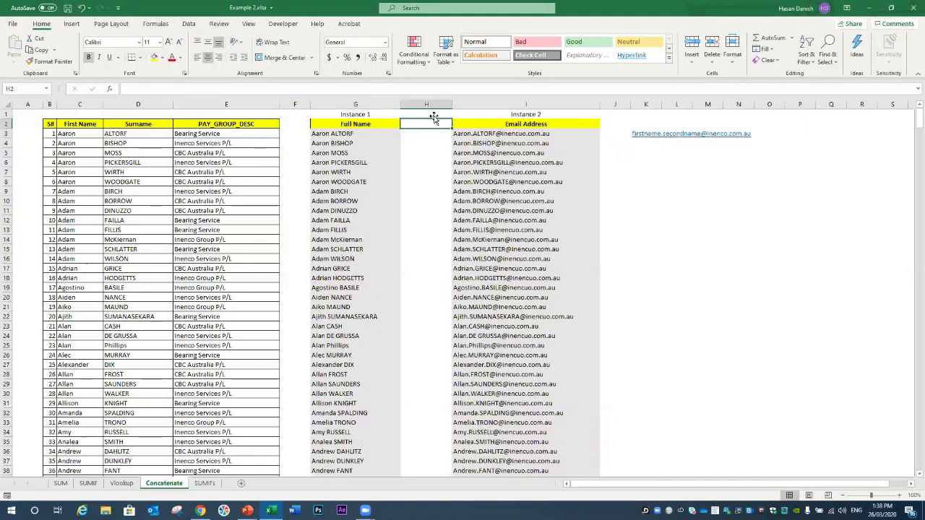
pyautogui.write('=')
pyautogui.press('Escape')
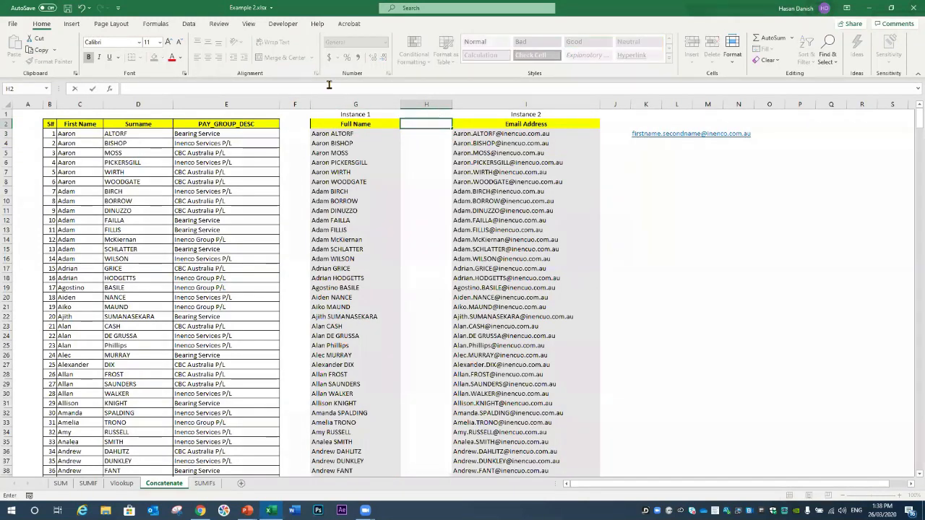
pyautogui.click(186, 104)
# Step: Insert a new column before PAY_GROUP_DESC headed 'Surname (proper)'
pyautogui.rightClick(187, 104)
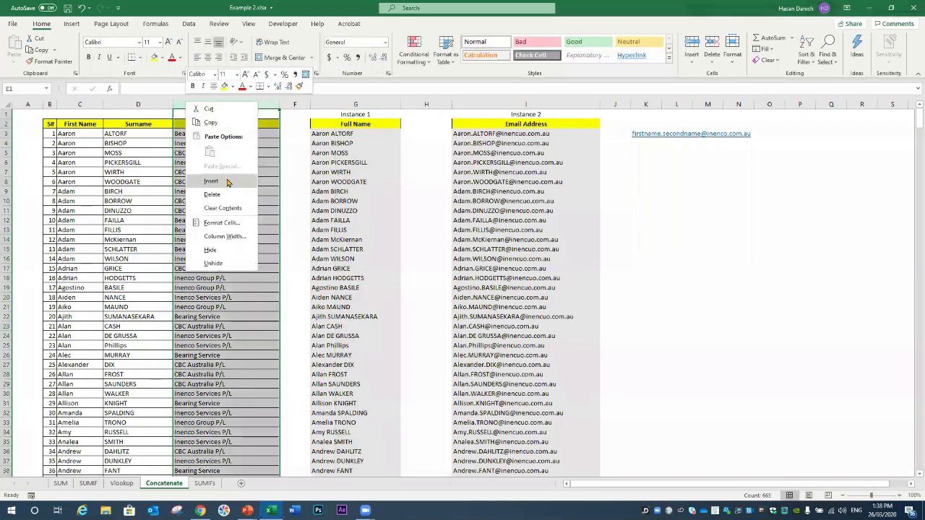
pyautogui.click(227, 180)
pyautogui.click(199, 133)
pyautogui.click(206, 125)
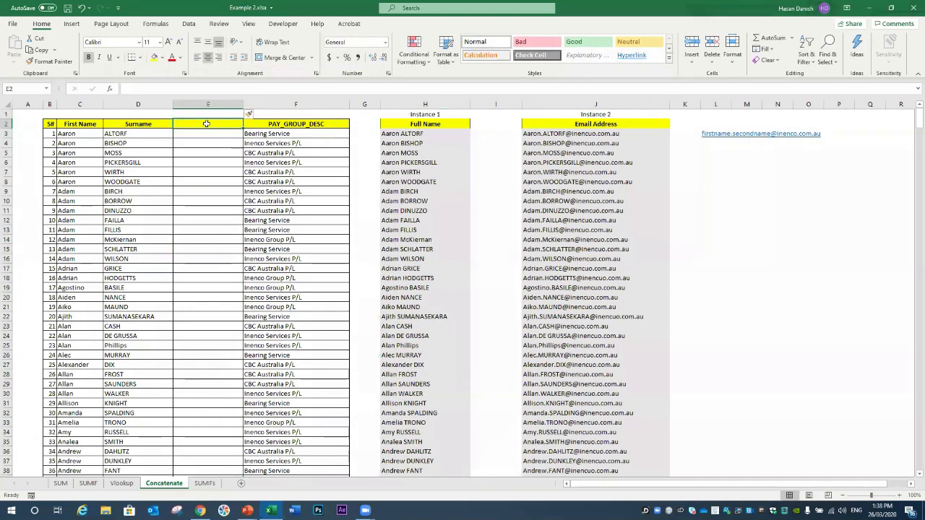
pyautogui.write('Surname (proper')
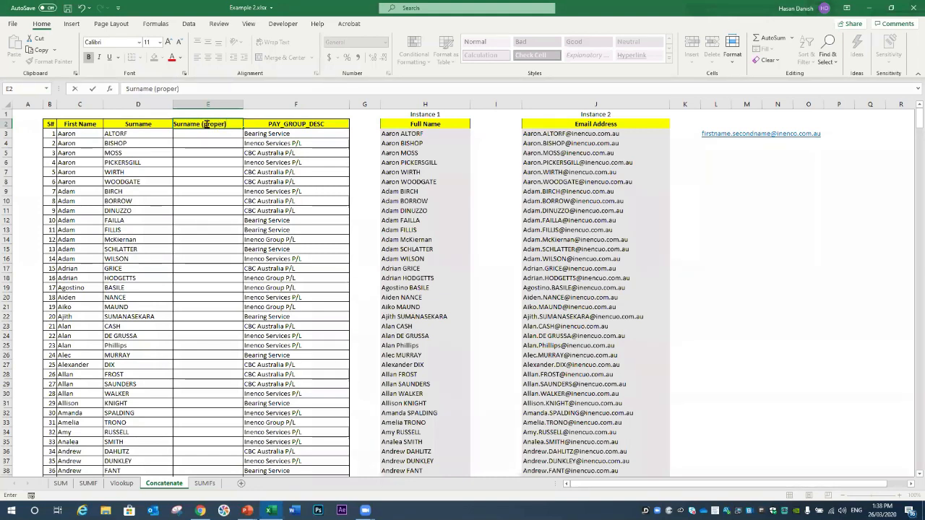
pyautogui.press('Return')
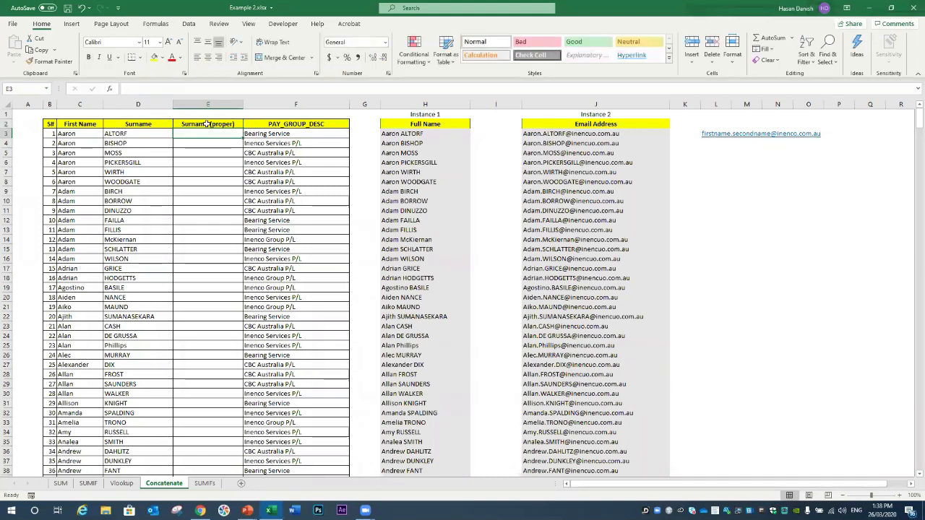
# Step: Enter =PROPER(D3) in E3 and fill it down the whole column
pyautogui.write('=')
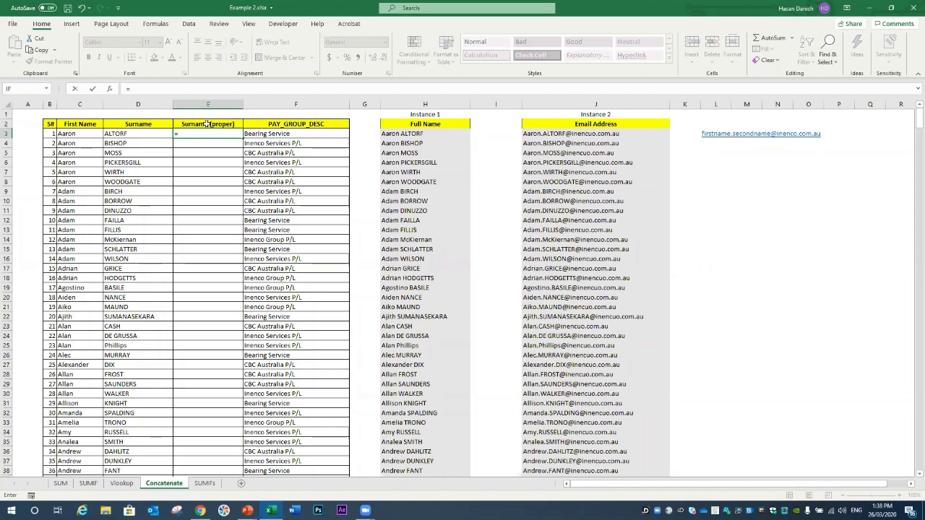
pyautogui.write('proper(')
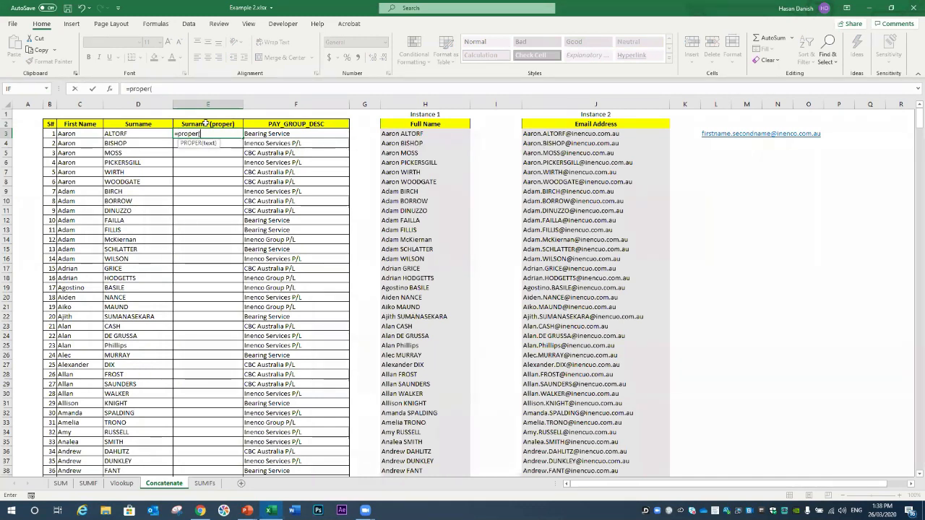
pyautogui.click(127, 132)
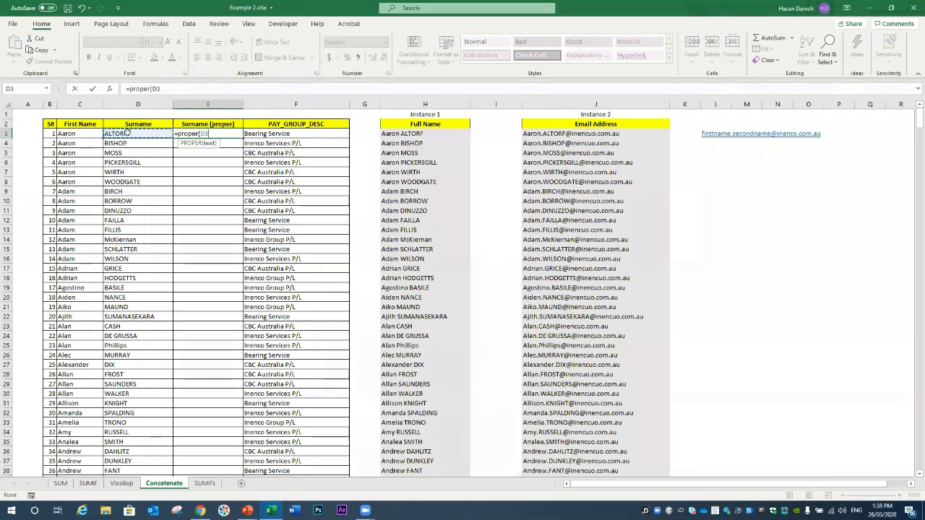
pyautogui.write(')')
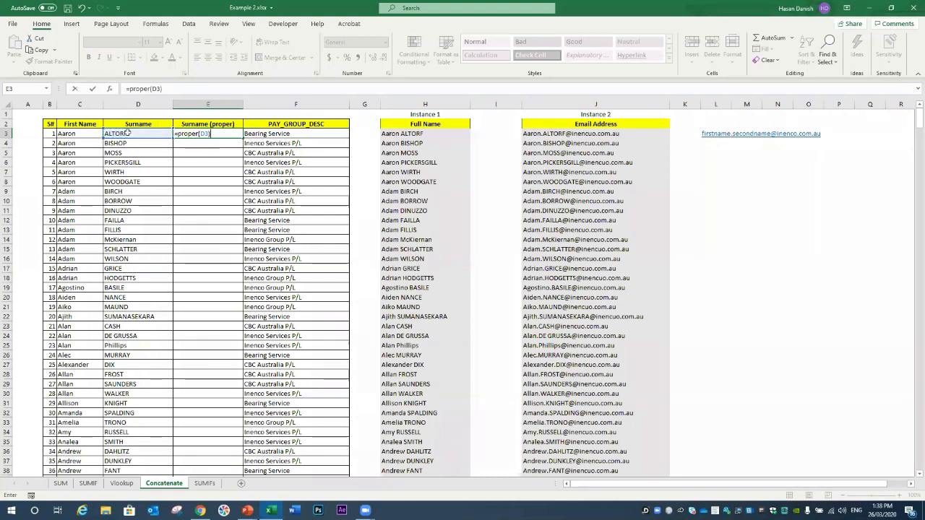
pyautogui.press('Return')
pyautogui.click(228, 133)
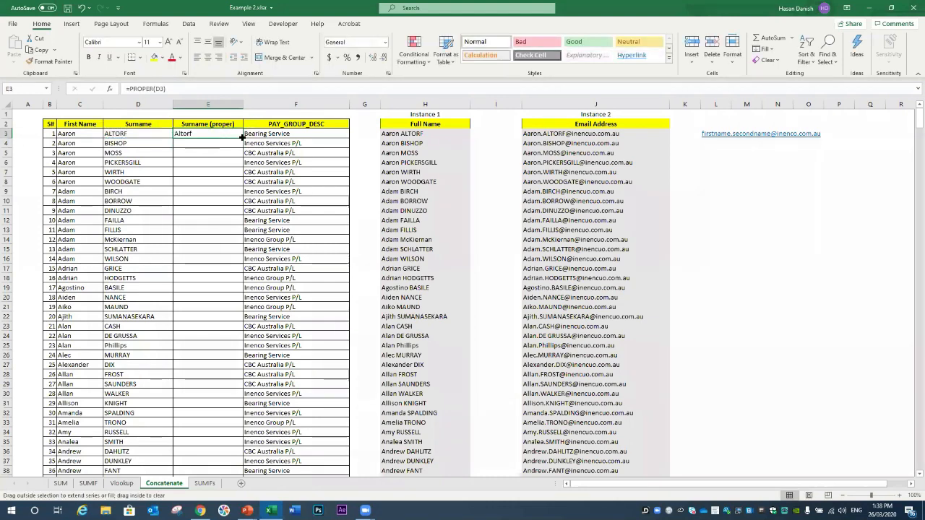
pyautogui.doubleClick(242, 137)
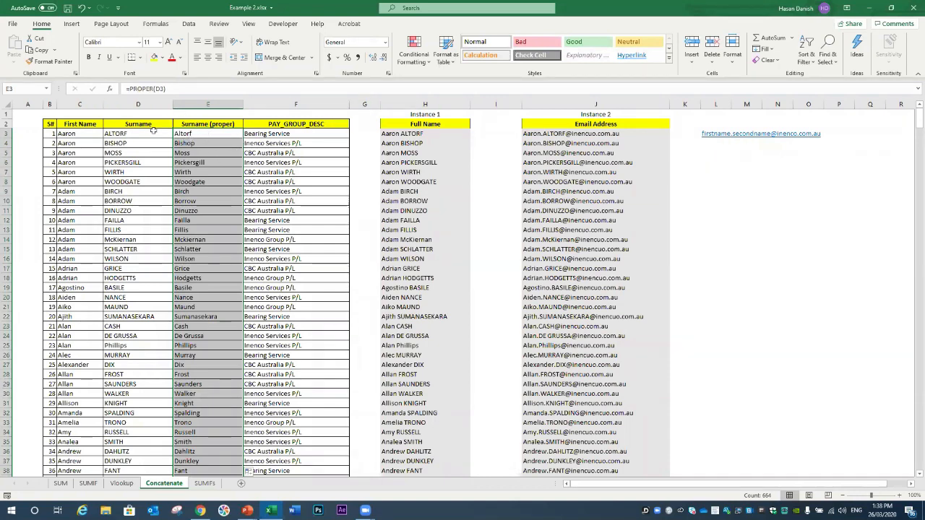
# Step: Change J3's surname reference from D3 to E3 and fill the email formula down
pyautogui.click(580, 134)
pyautogui.doubleClick(580, 133)
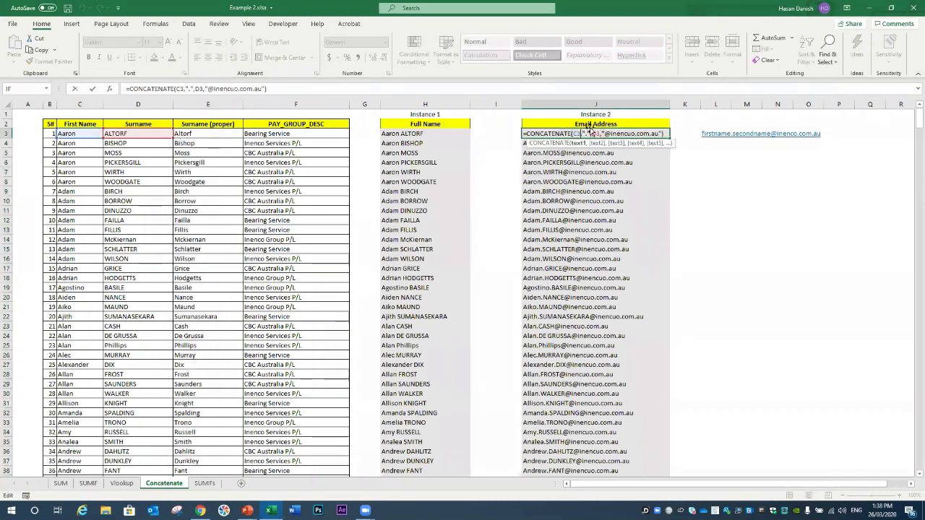
pyautogui.moveTo(145, 139); pyautogui.dragTo(182, 134)
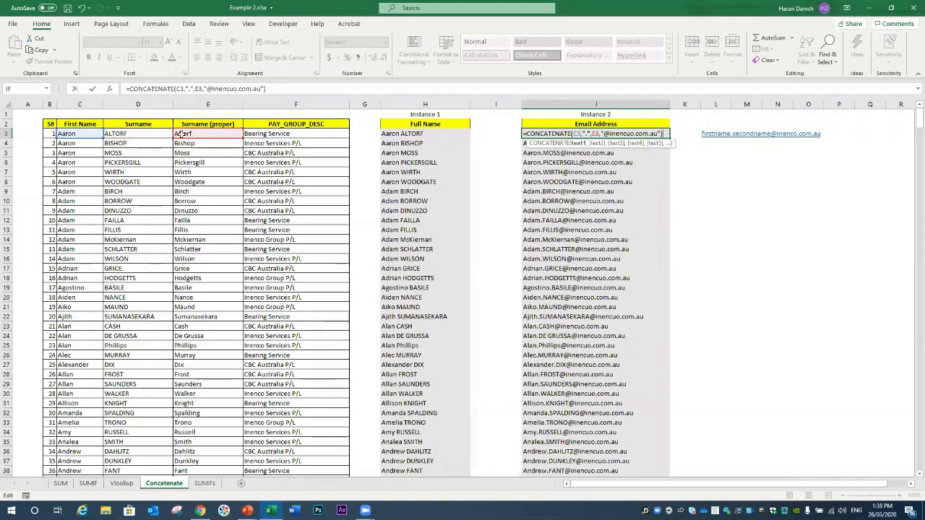
pyautogui.press('Return')
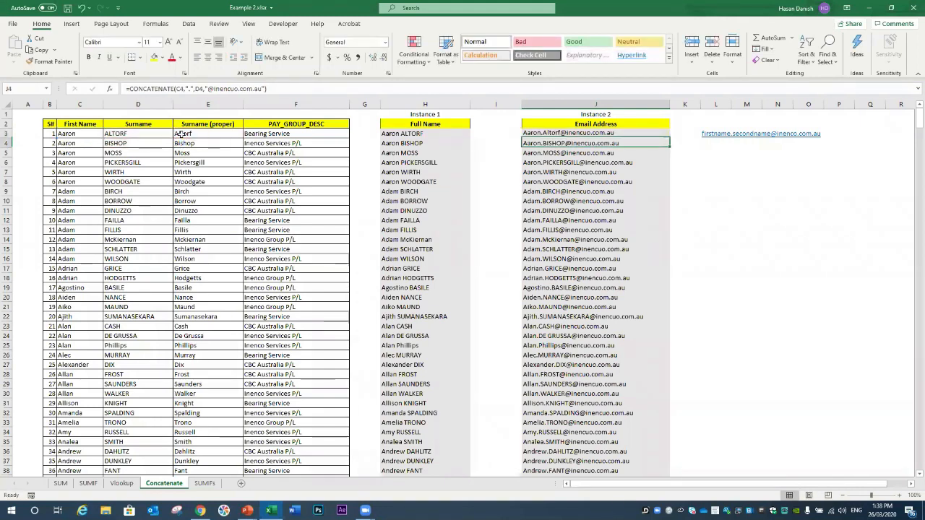
pyautogui.click(661, 135)
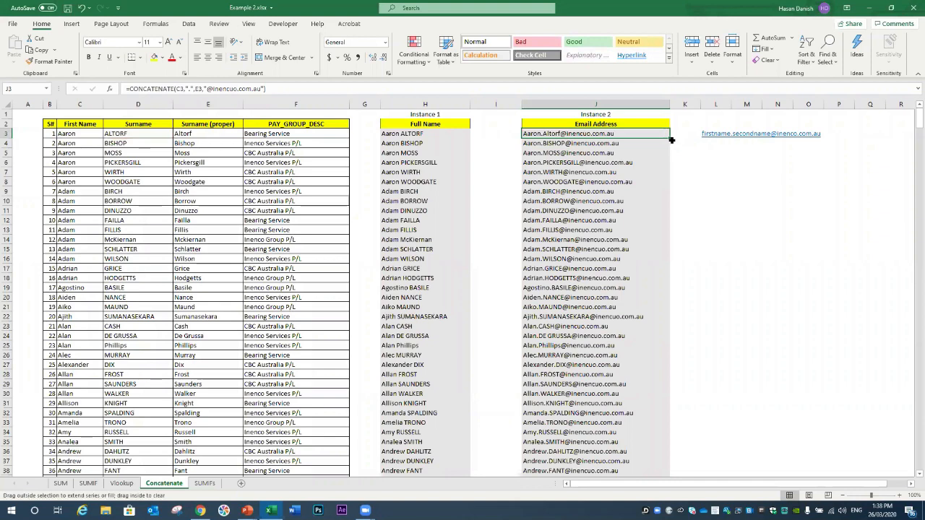
pyautogui.doubleClick(670, 138)
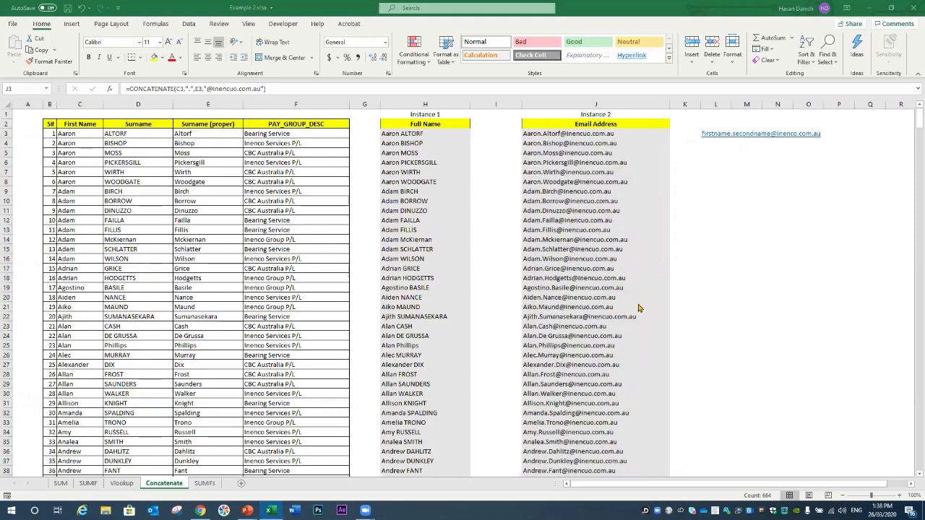
pyautogui.hotkey('ctrl', 'shift', 'Down')
pyautogui.click(679, 240)
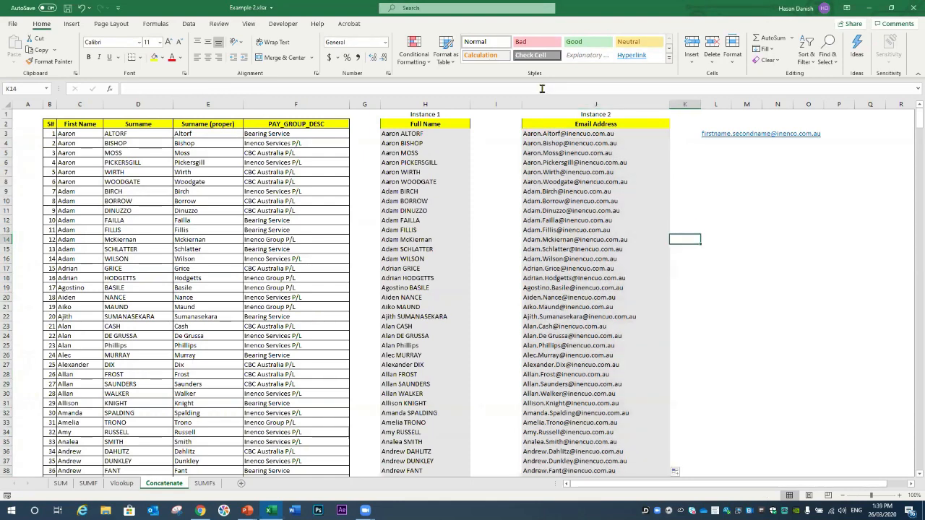
# Step: Delete the old Full Name entries in H3:H666
pyautogui.moveTo(405, 135); pyautogui.dragTo(427, 455)
pyautogui.press('Delete')
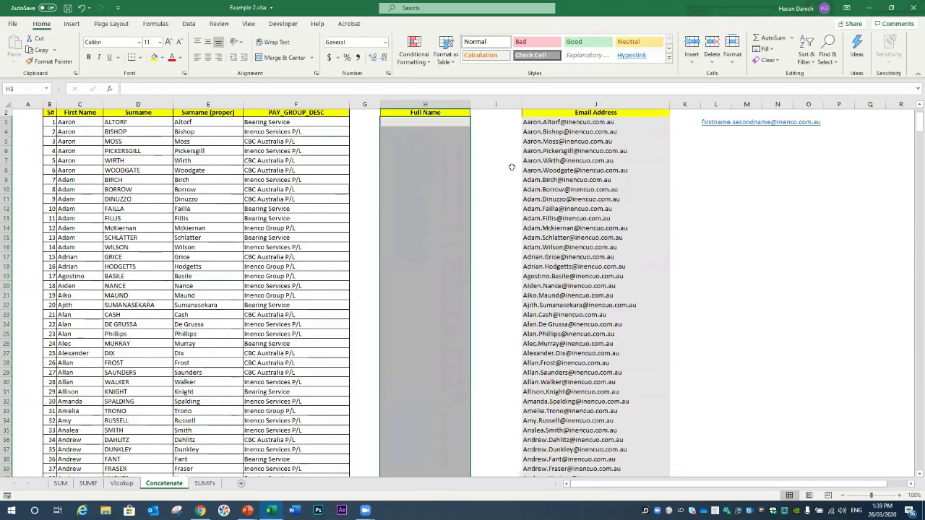
pyautogui.scroll(1, 448, 141)
# Step: Enter =CONCATENATE(C3," ",E3) in H3 for first name plus proper-case surname
pyautogui.click(449, 137)
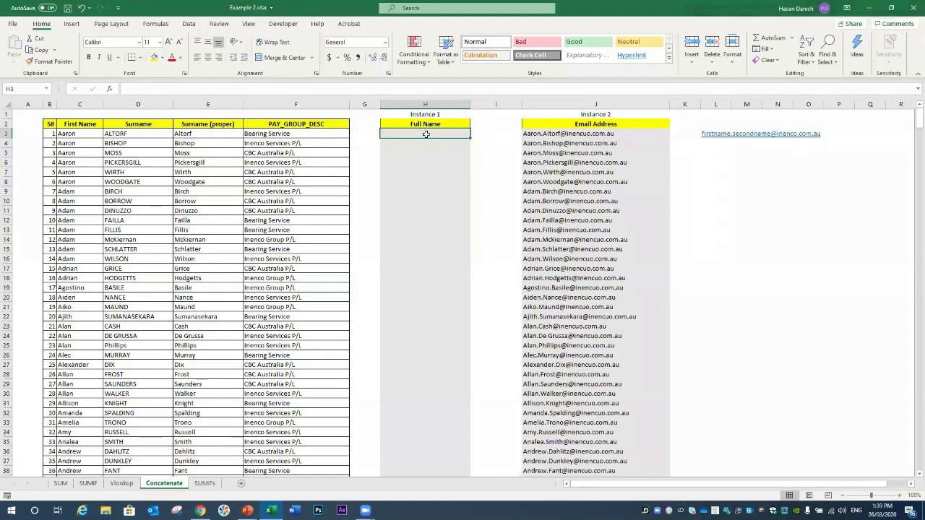
pyautogui.write('=cona')
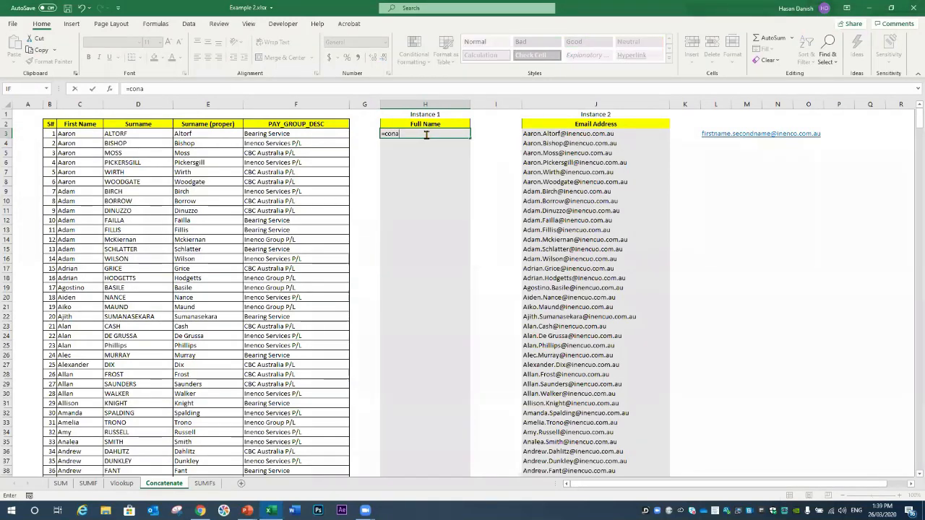
pyautogui.press('BackSpace')
pyautogui.write('cate')
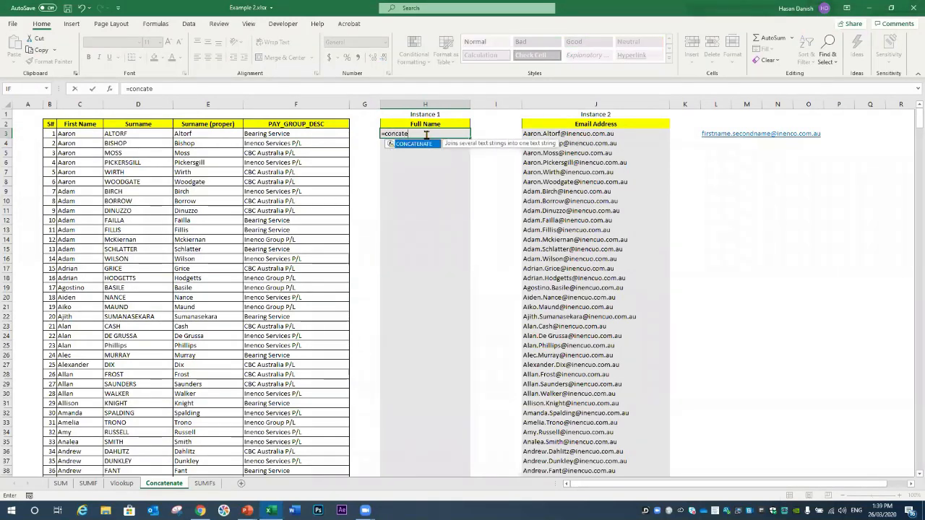
pyautogui.write('nate(')
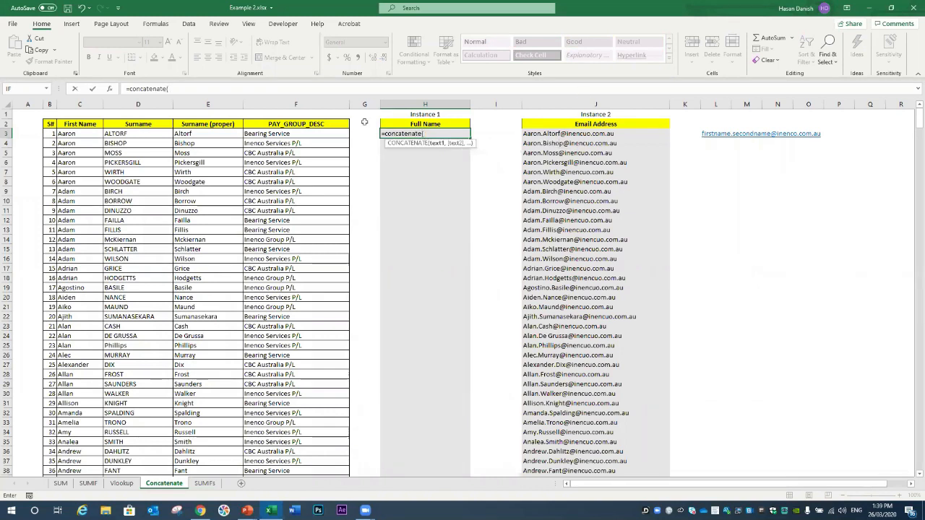
pyautogui.click(83, 133)
pyautogui.write(',')
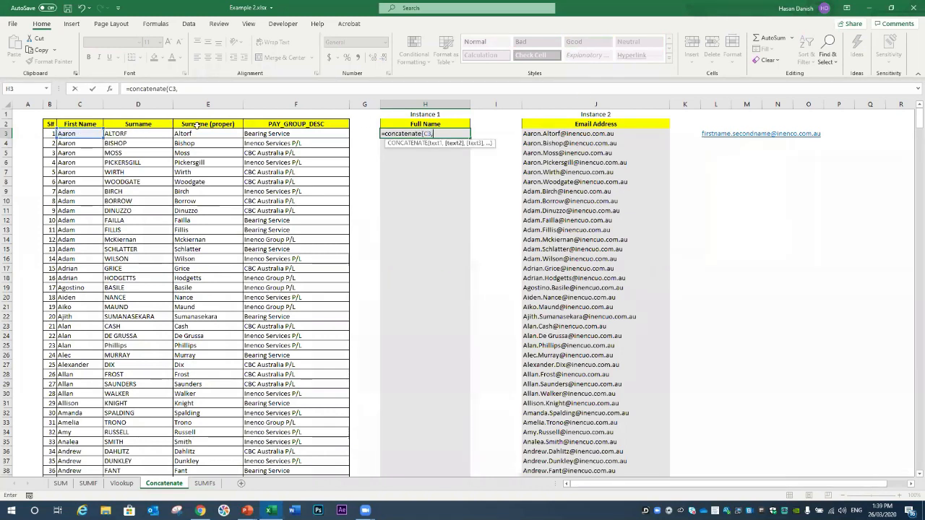
pyautogui.click(223, 132)
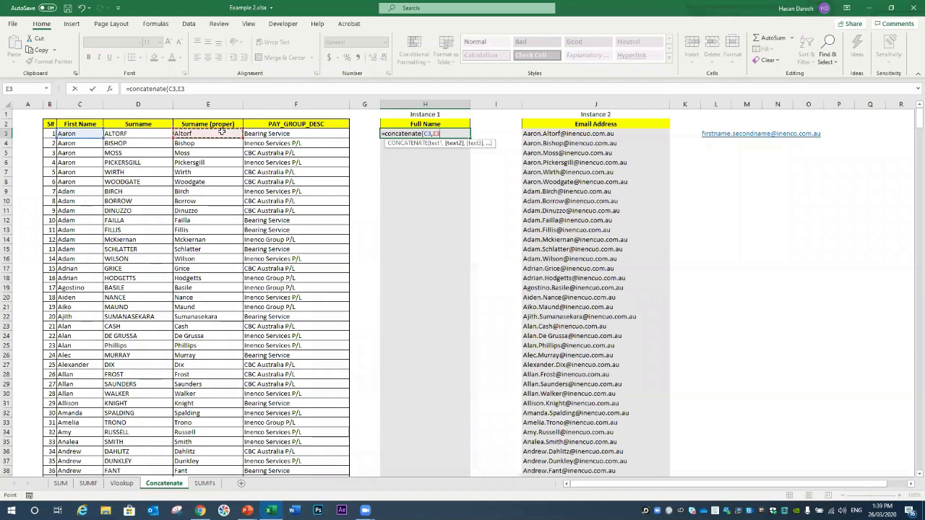
pyautogui.press('BackSpace')
pyautogui.press('BackSpace')
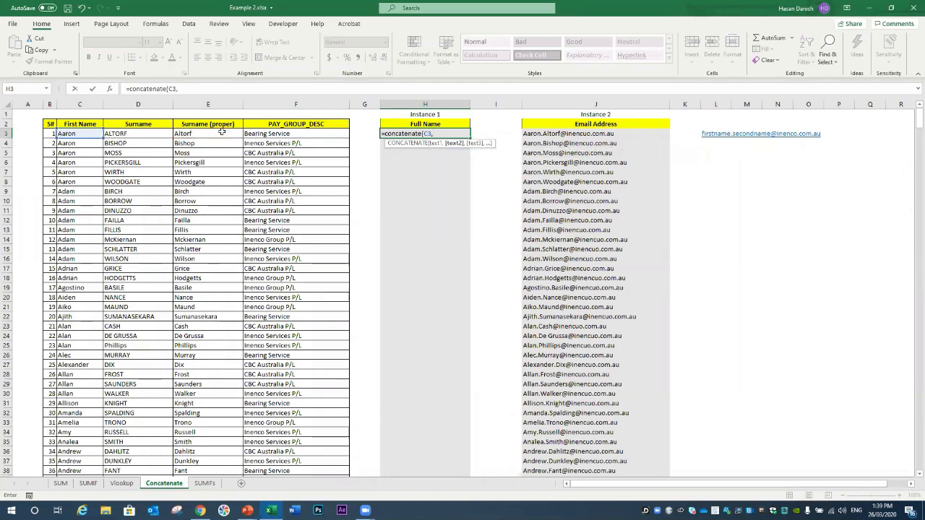
pyautogui.write('" ",')
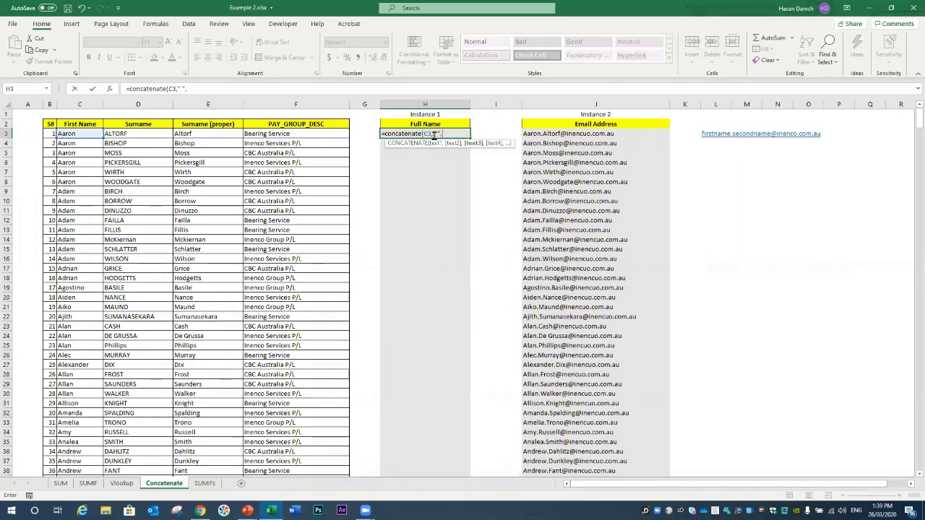
pyautogui.click(202, 133)
pyautogui.write(')')
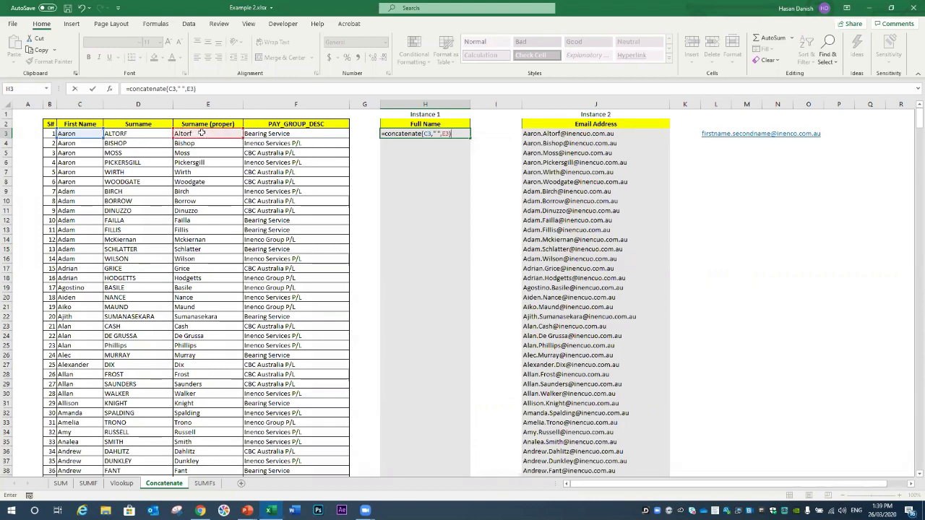
pyautogui.press('Return')
pyautogui.click(450, 133)
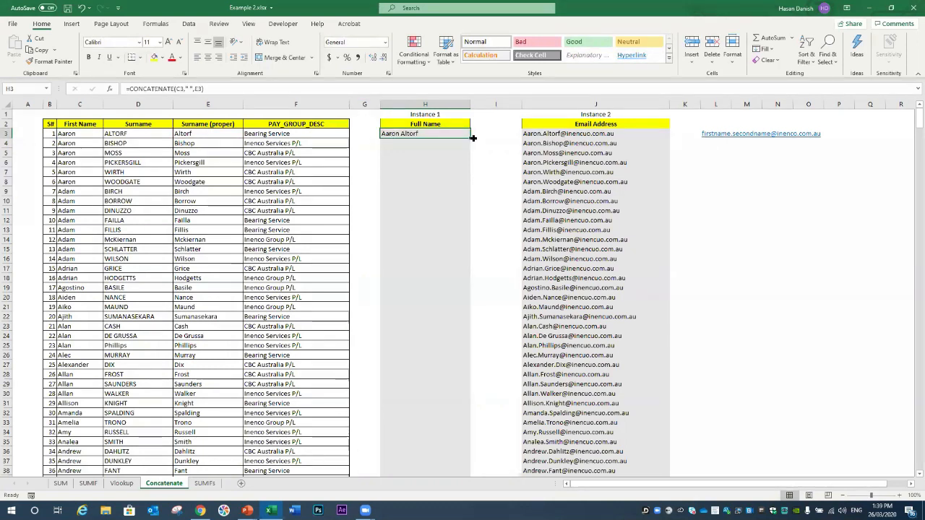
# Step: Delete the empty column G before Full Name
pyautogui.click(373, 105)
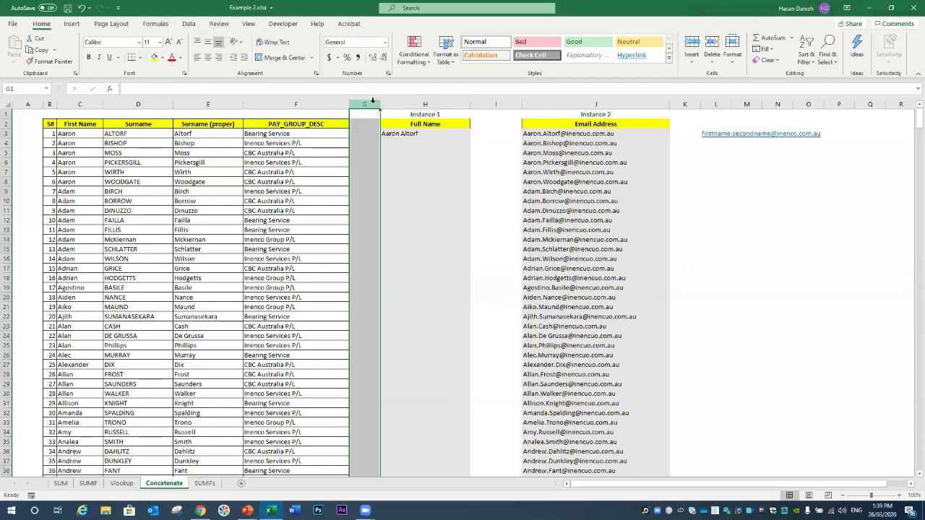
pyautogui.rightClick(373, 104)
pyautogui.click(401, 187)
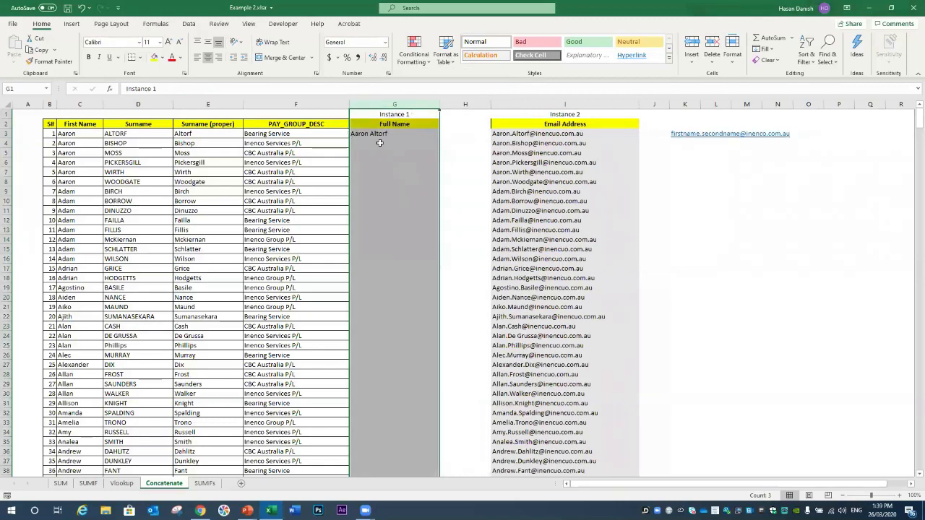
pyautogui.click(423, 134)
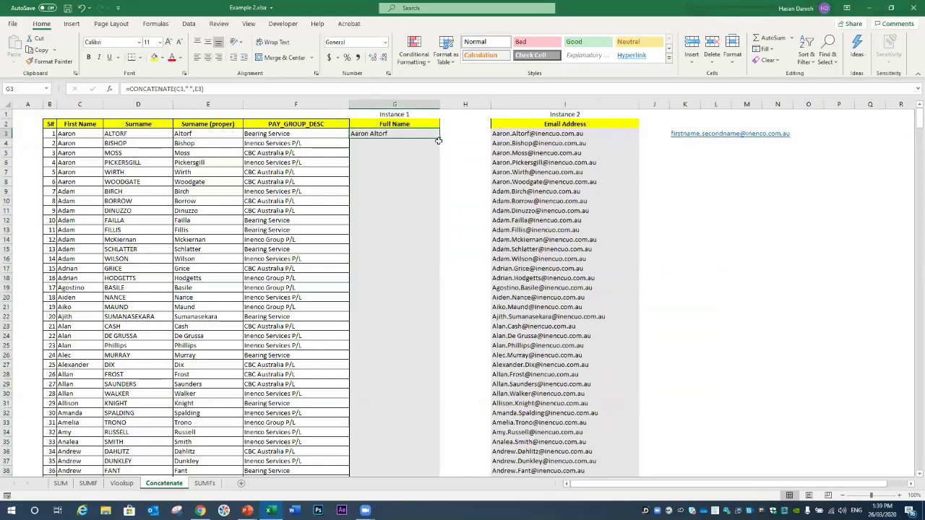
pyautogui.doubleClick(439, 138)
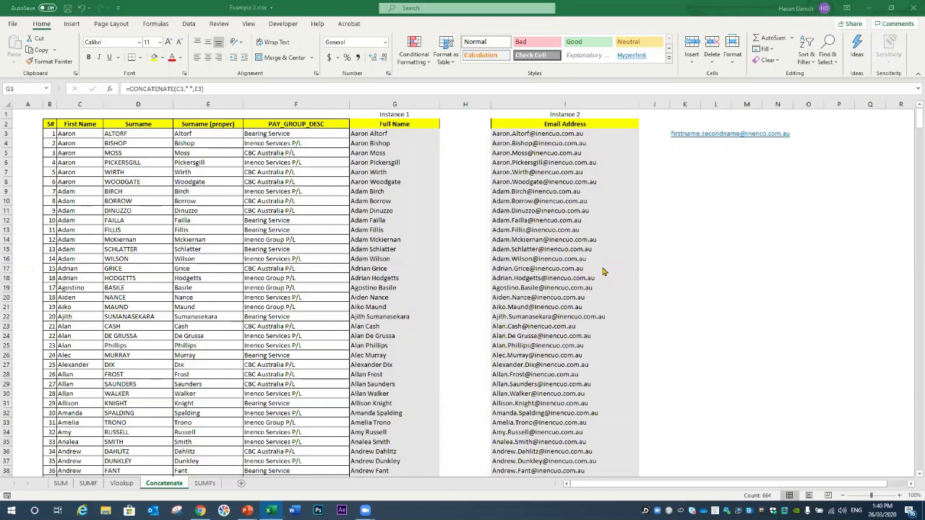
pyautogui.hotkey('ctrl', 'shift', 'Down')
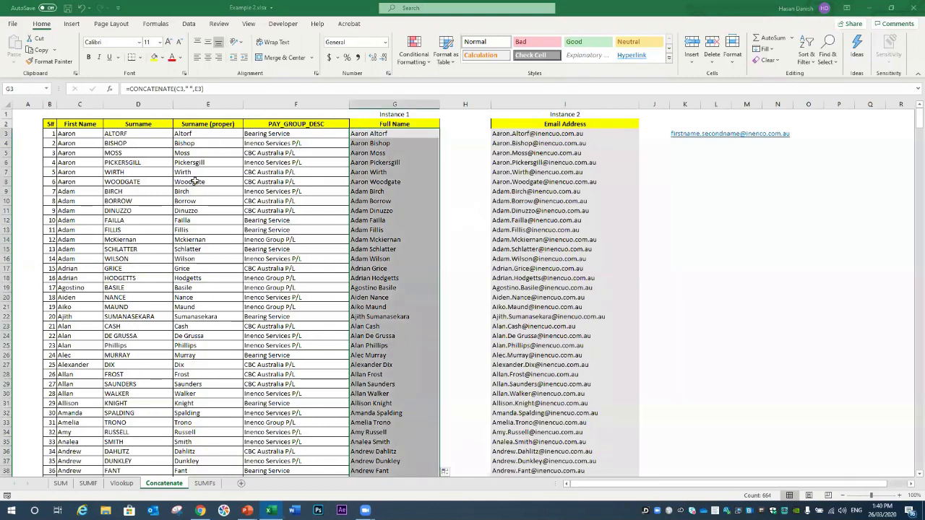
# Step: Clear the old PROPER formulas from E3:E24
pyautogui.click(141, 125)
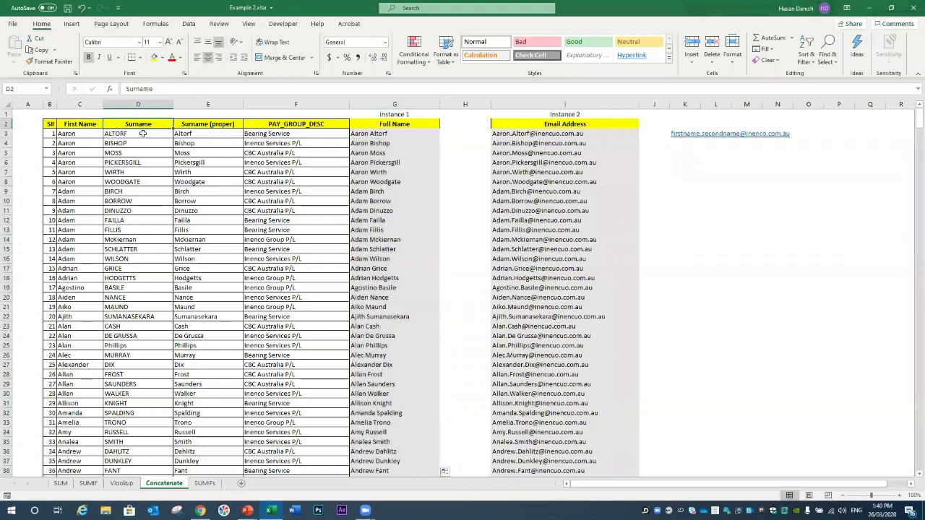
pyautogui.click(143, 134)
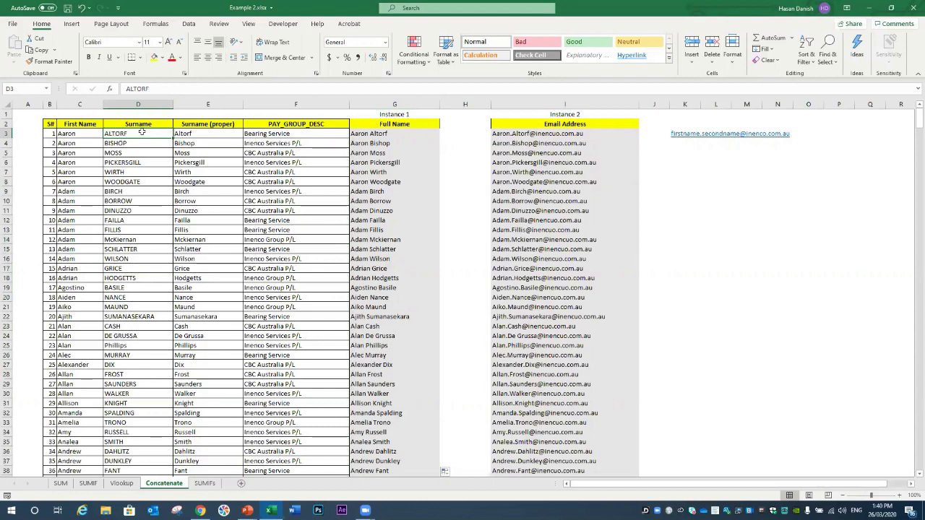
pyautogui.click(202, 126)
pyautogui.click(223, 134)
pyautogui.press('Delete')
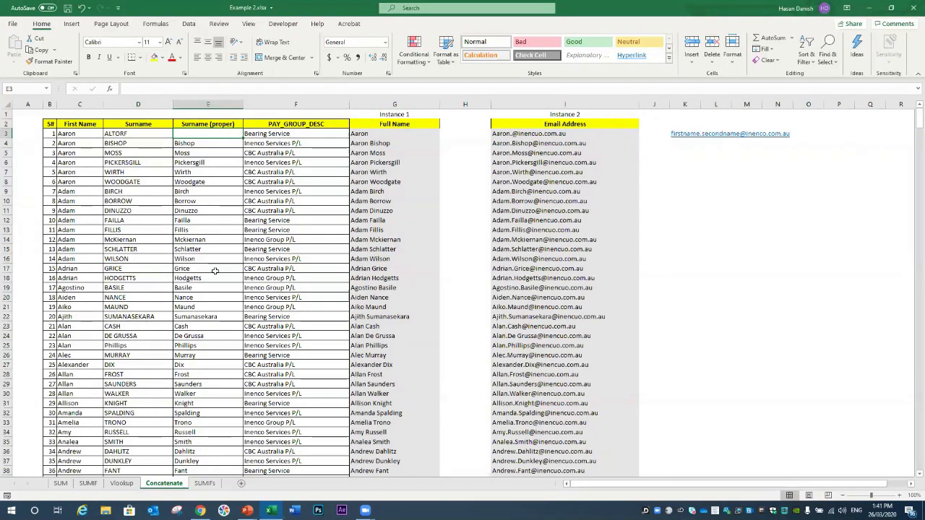
pyautogui.keyDown('shift'); pyautogui.click(208, 336); pyautogui.keyUp('shift')
pyautogui.press('Delete')
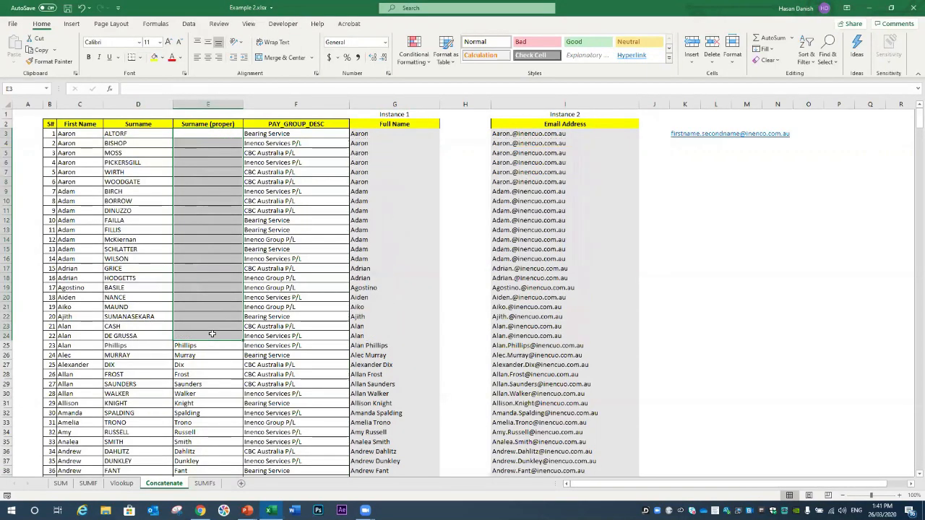
# Step: Enter =PROPER(D3) in E3 and fill it down to E24
pyautogui.click(211, 132)
pyautogui.write('=proper')
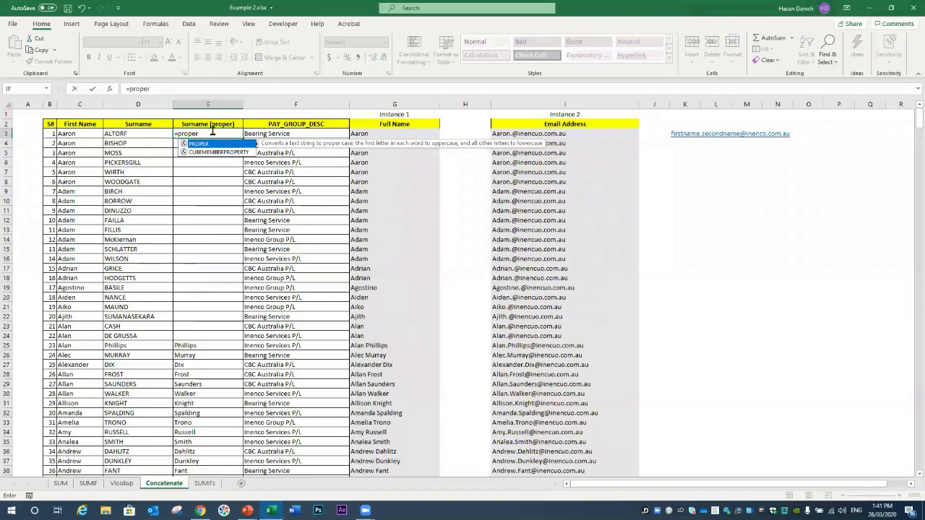
pyautogui.write('(')
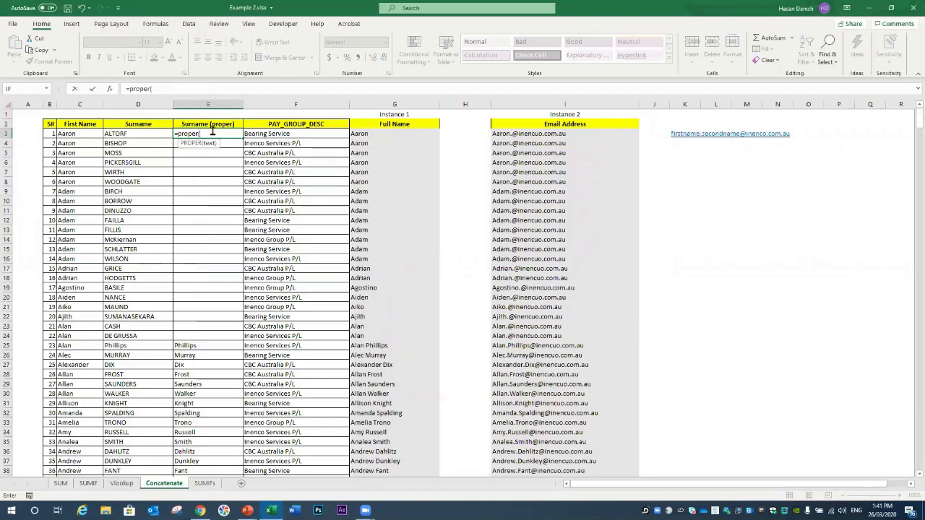
pyautogui.click(164, 133)
pyautogui.write(')')
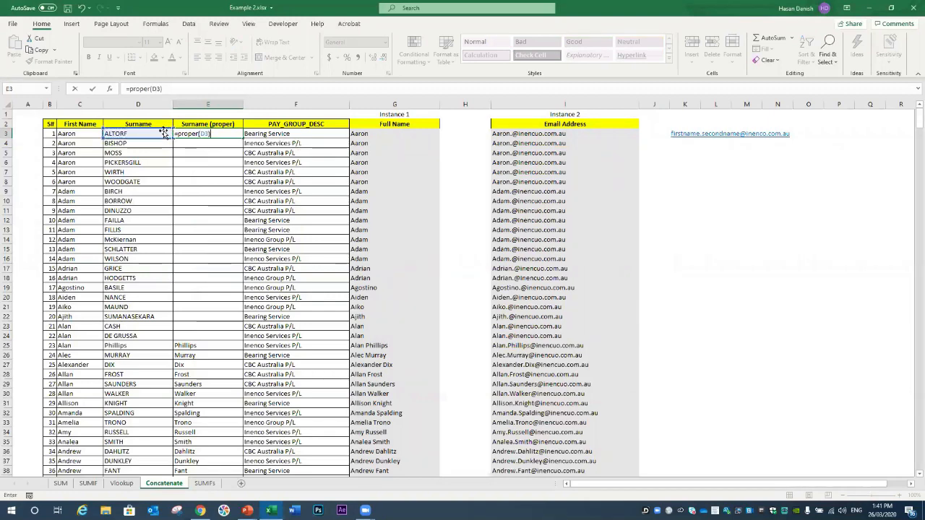
pyautogui.press('Return')
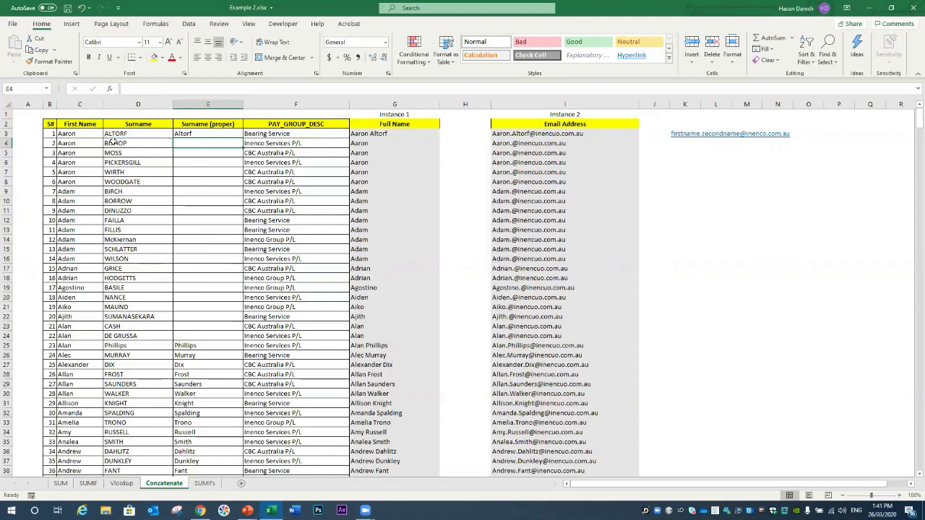
pyautogui.click(202, 133)
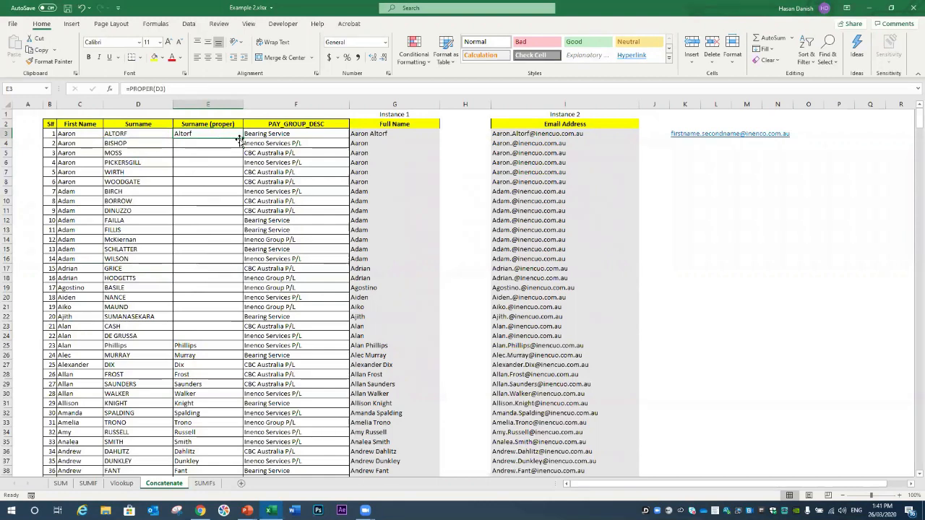
pyautogui.doubleClick(243, 141)
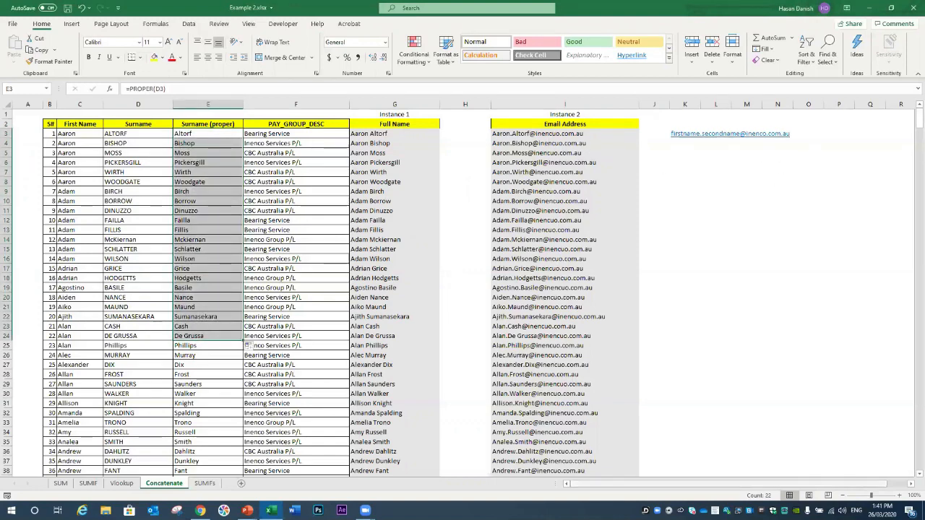
pyautogui.hscroll(1, 723, 484)
pyautogui.click(422, 133)
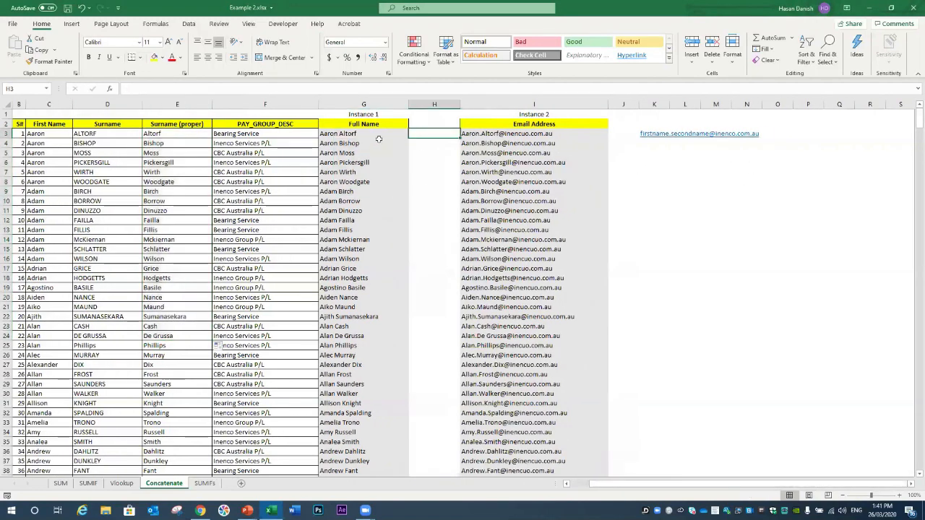
pyautogui.click(368, 134)
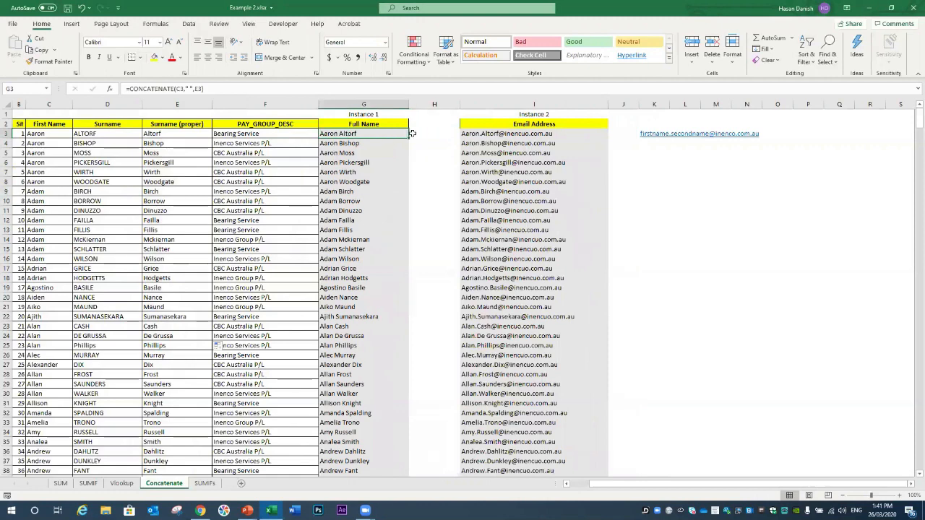
pyautogui.click(664, 102)
pyautogui.rightClick(662, 105)
# Step: Insert a blank column at K before the email example
pyautogui.click(688, 181)
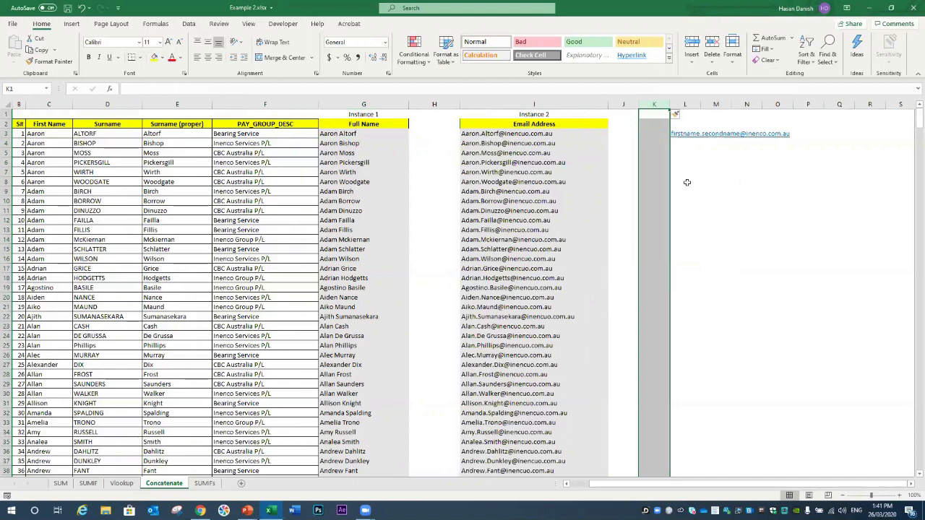
pyautogui.press('F4')
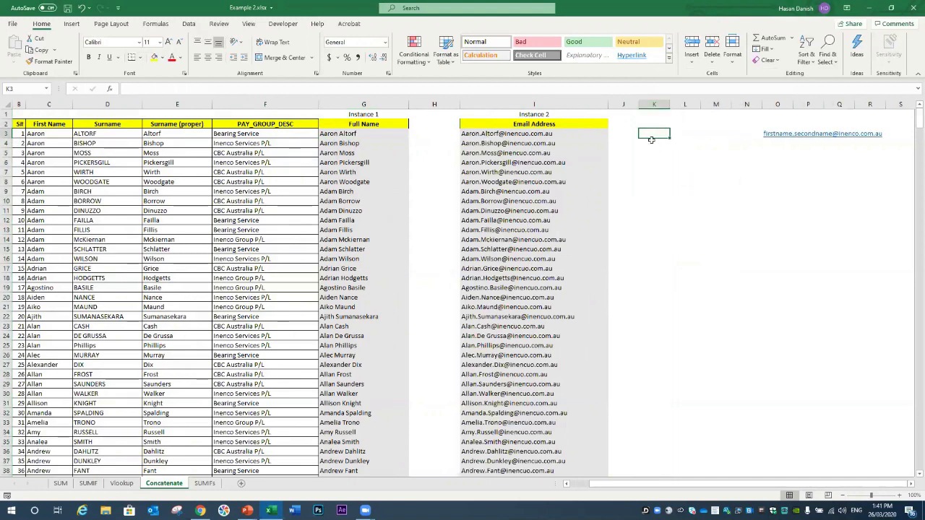
pyautogui.press('Left')
pyautogui.press('Left')
pyautogui.press('Left')
pyautogui.press('Left')
pyautogui.press('Left')
pyautogui.press('Right')
pyautogui.press('Right')
pyautogui.press('Right')
pyautogui.press('Right')
pyautogui.click(651, 139)
pyautogui.write('=')
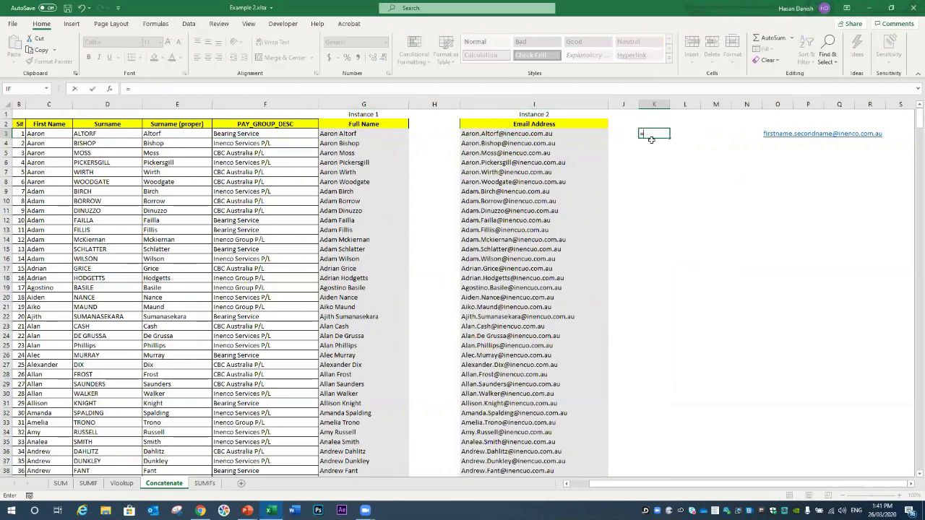
pyautogui.write('con')
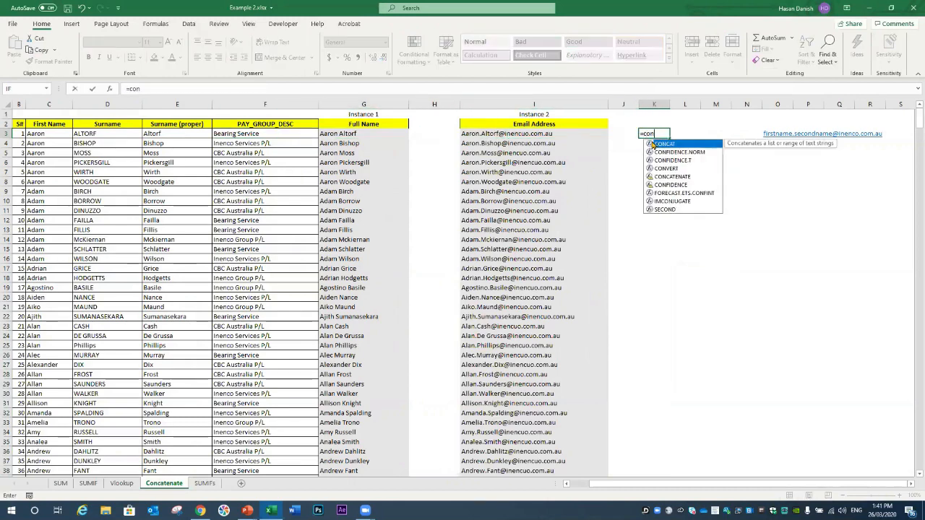
pyautogui.write('catenate(')
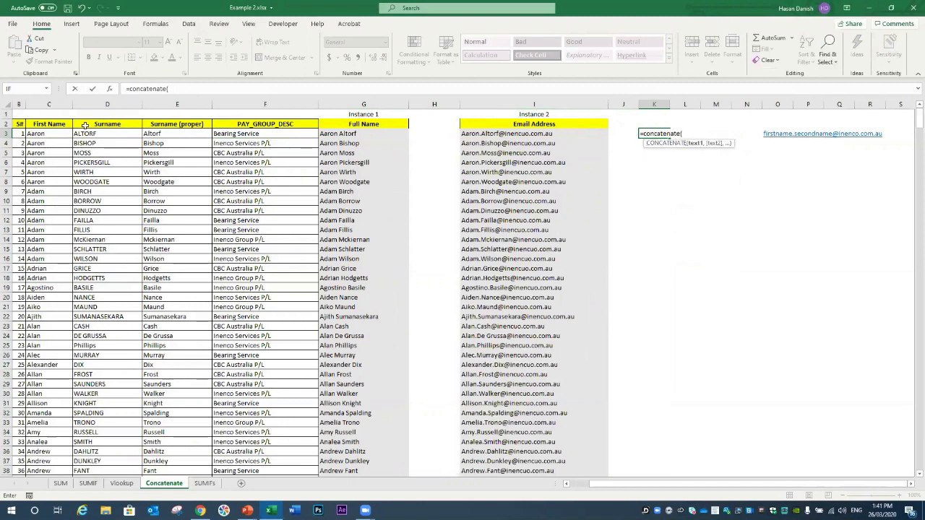
pyautogui.click(62, 133)
pyautogui.write(',')
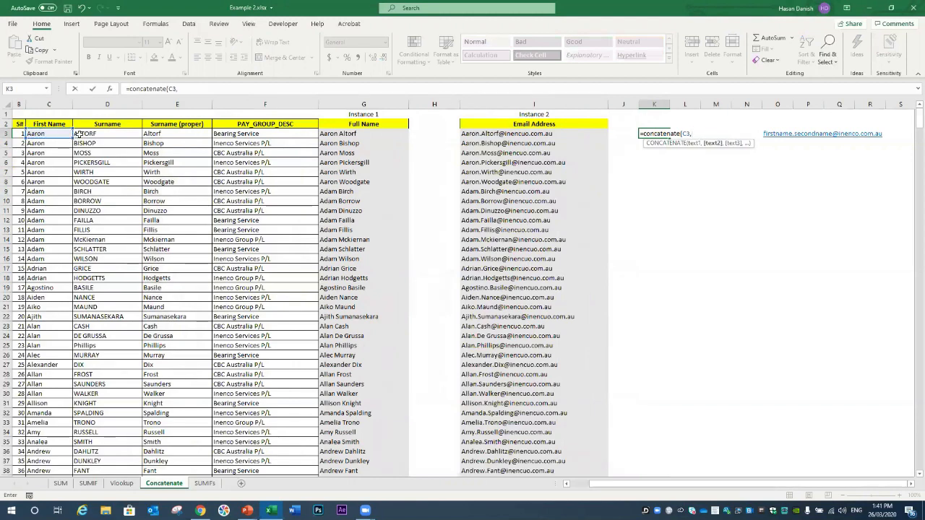
pyautogui.click(77, 134)
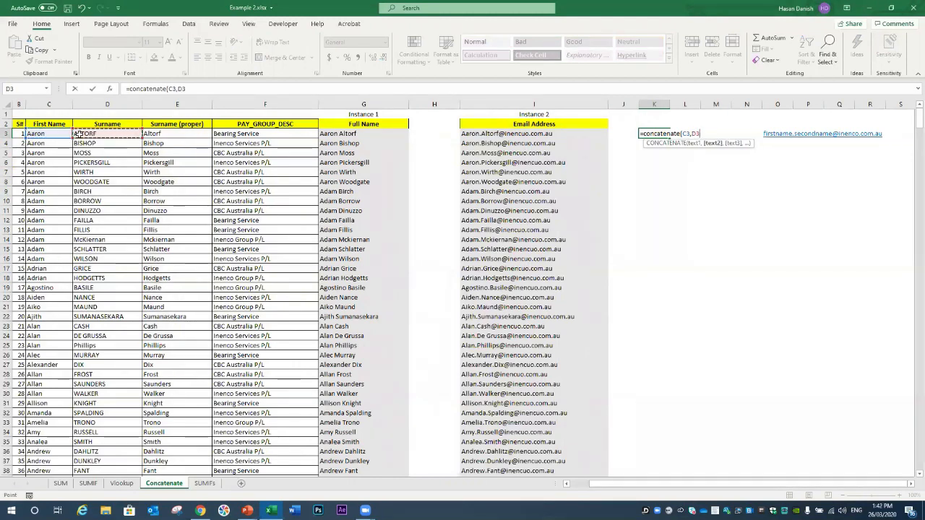
pyautogui.write(', ')
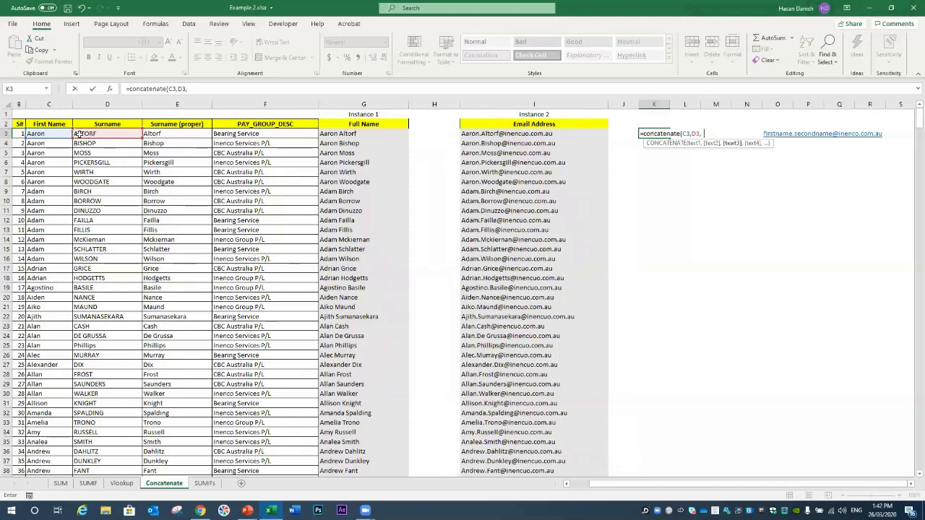
pyautogui.write('march23"')
pyautogui.press('Return')
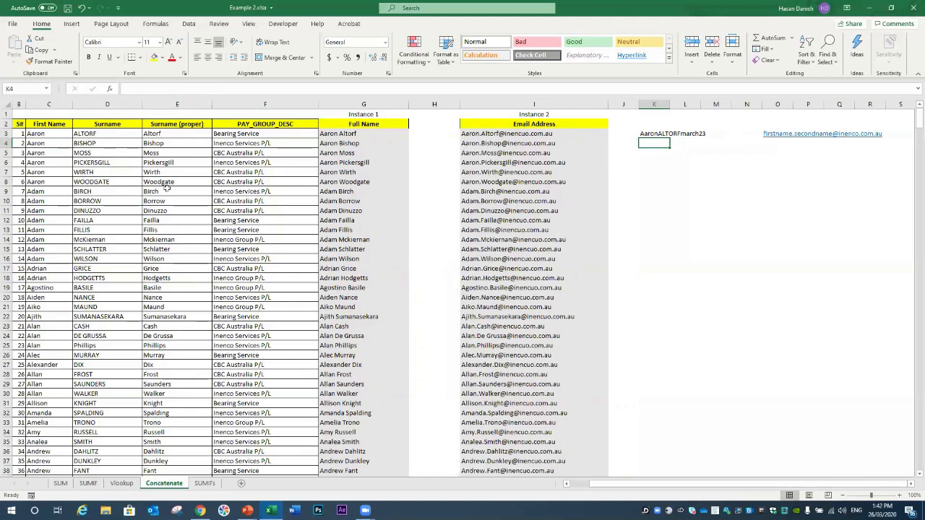
# Step: Review K3's formula, then start and cancel a =RIGHT formula in K4
pyautogui.click(660, 133)
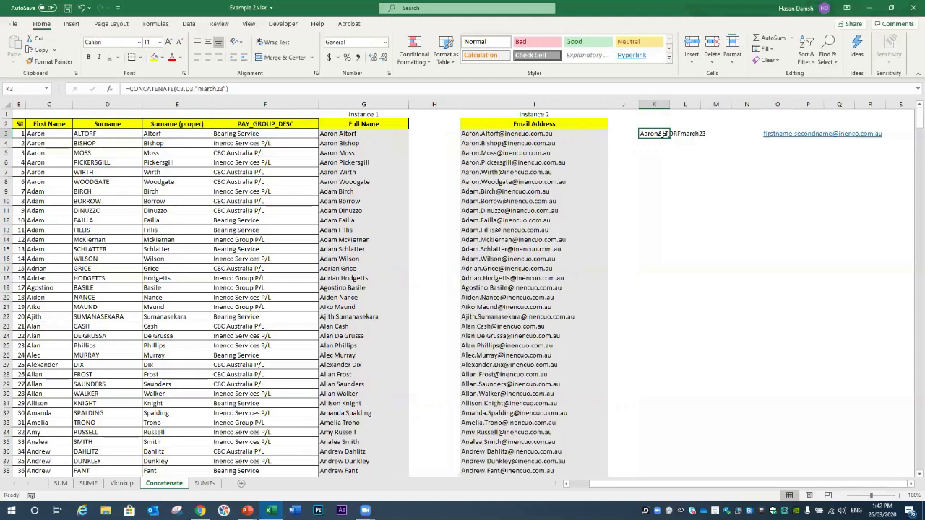
pyautogui.click(668, 143)
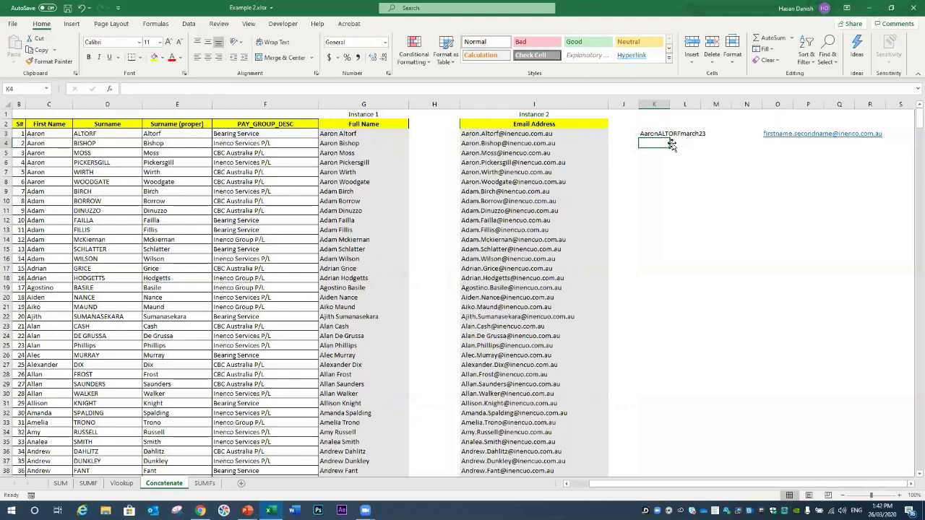
pyautogui.write('=')
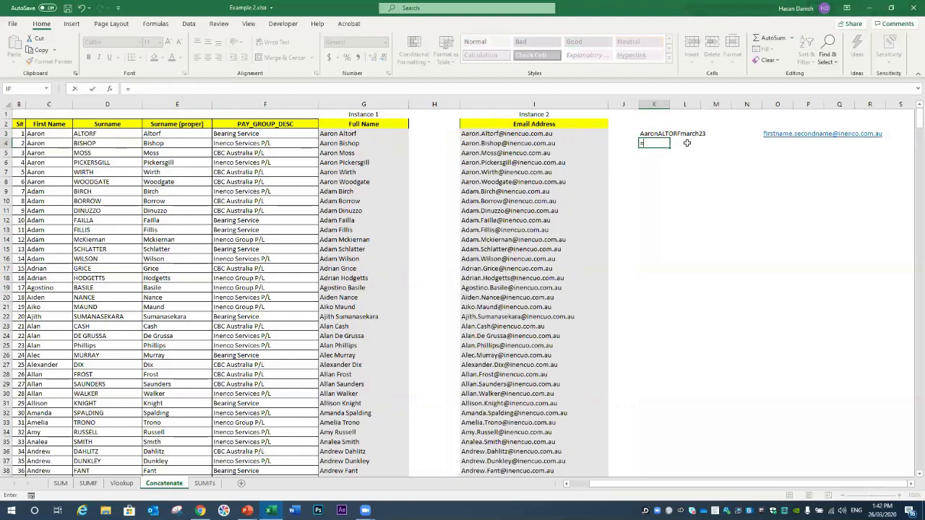
pyautogui.write('Right')
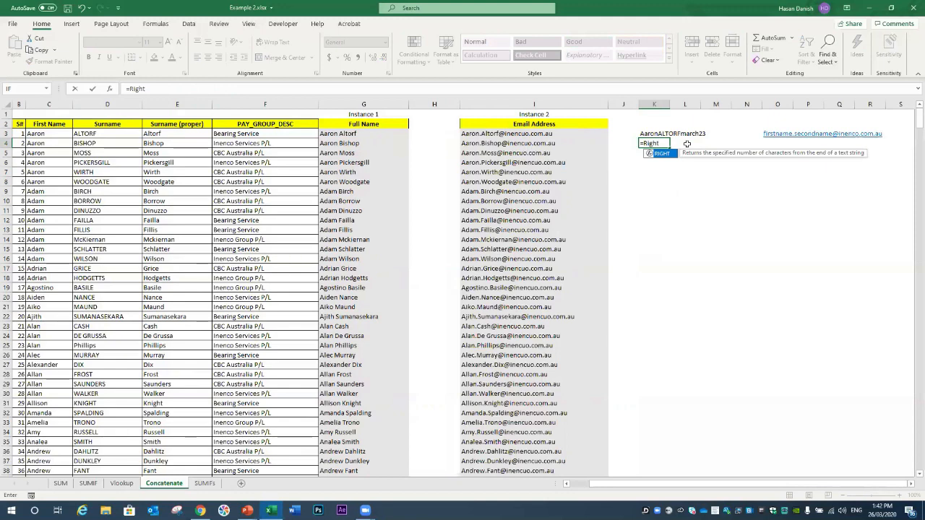
pyautogui.press('BackSpace')
pyautogui.press('BackSpace')
pyautogui.press('BackSpace')
pyautogui.press('BackSpace')
pyautogui.press('BackSpace')
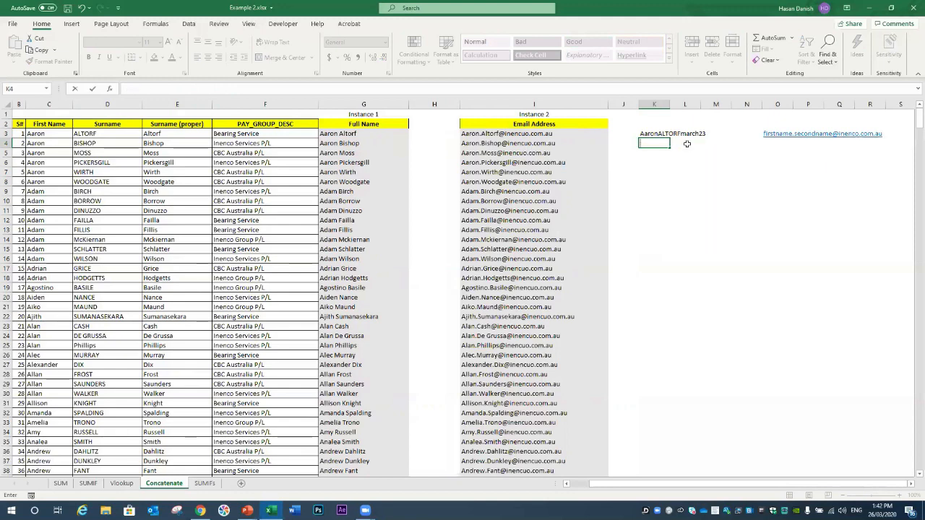
pyautogui.press('Escape')
pyautogui.click(674, 134)
pyautogui.click(659, 133)
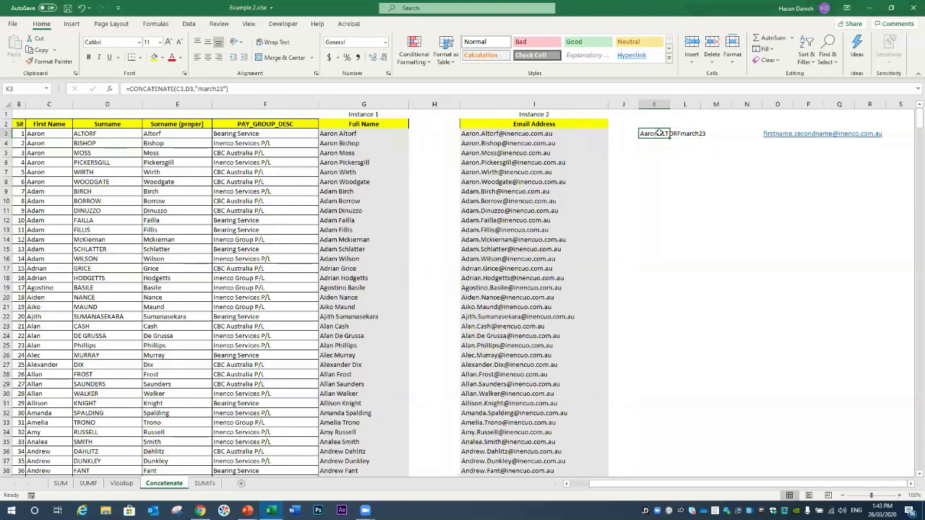
pyautogui.press('Delete')
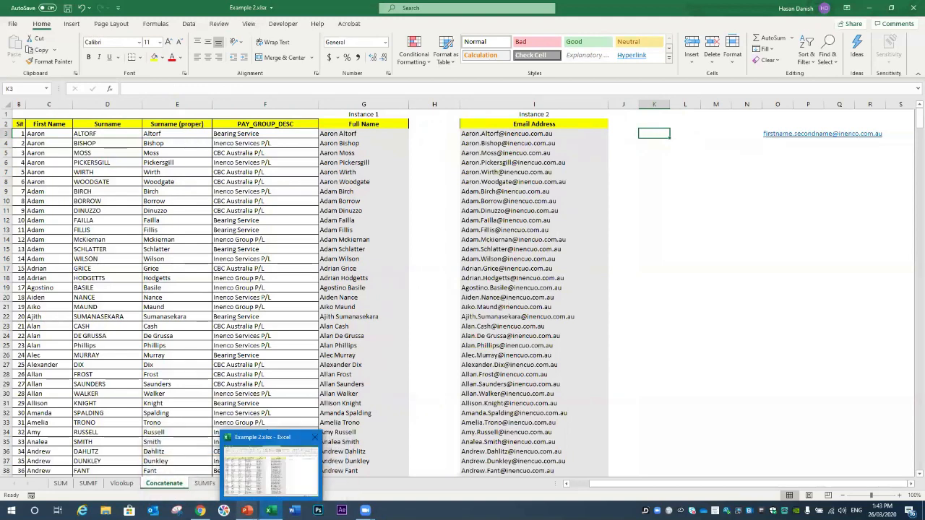
pyautogui.moveTo(246, 511)
pyautogui.click(289, 477)
# Step: Present the IF Statements - SUMIFs slide full screen, then switch to Excel's SUMIFs sheet
pyautogui.press('Right')
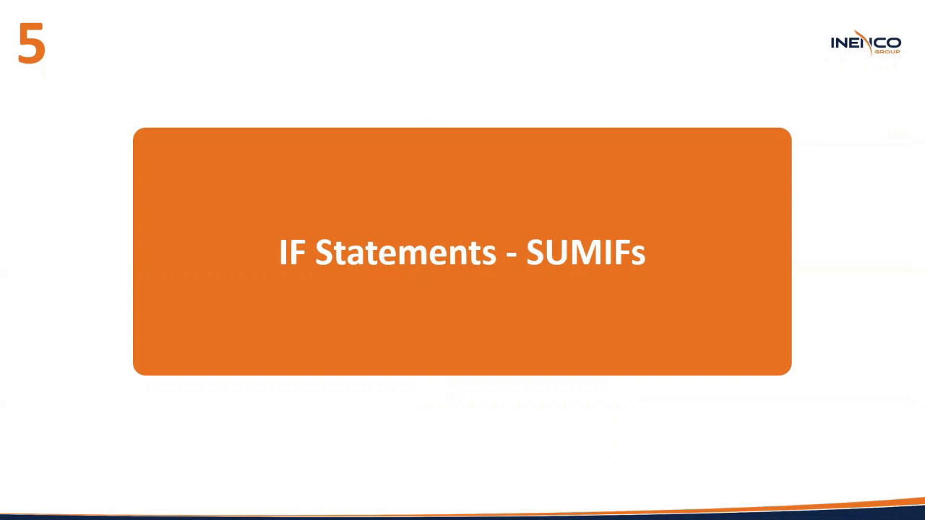
pyautogui.click(273, 412)
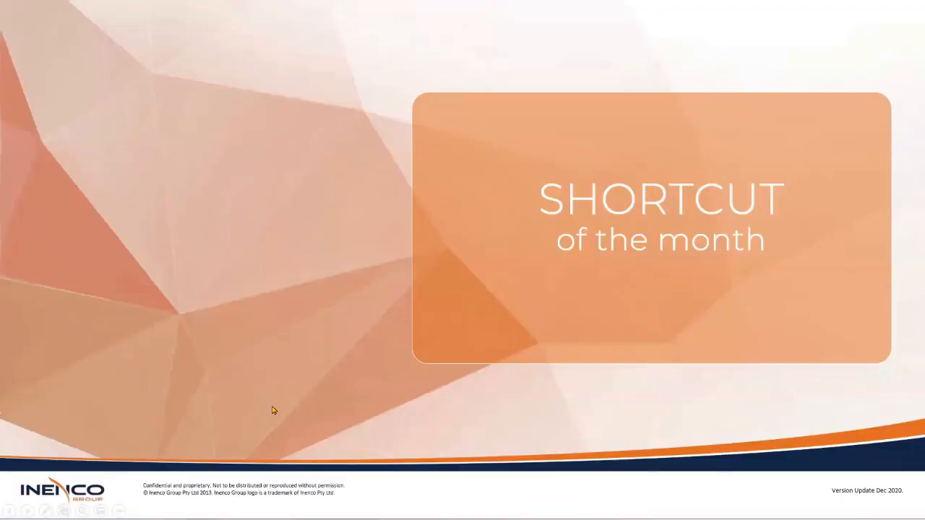
pyautogui.press('Left')
pyautogui.press('Escape')
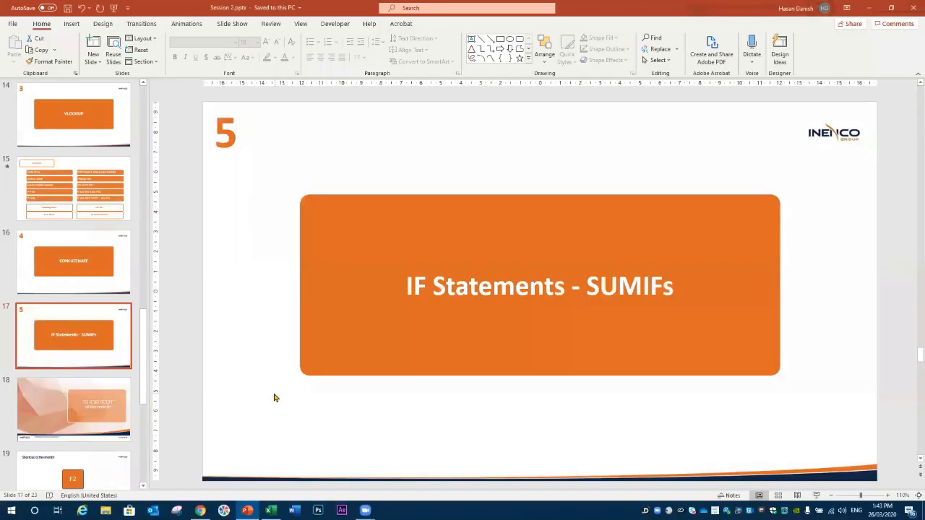
pyautogui.hotkey('shift', 'F5')
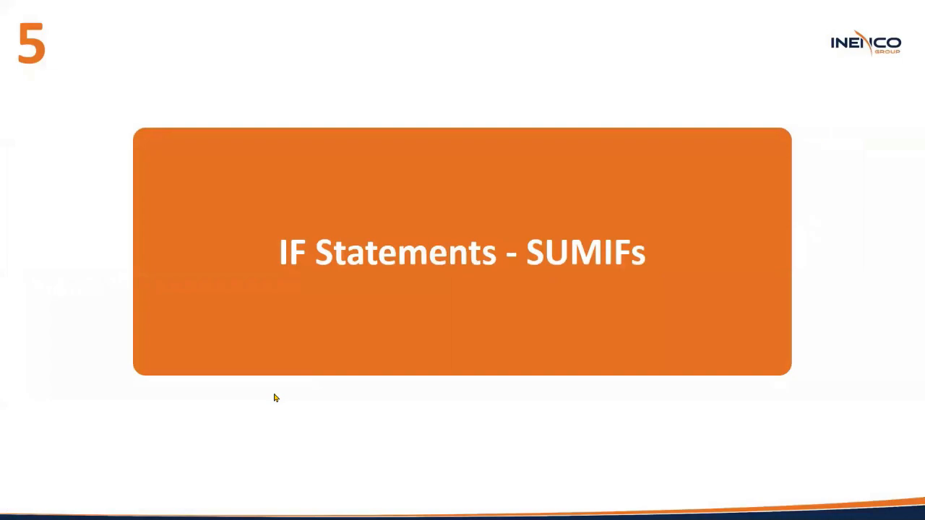
pyautogui.hotkey('alt', 'Tab')
pyautogui.hotkey('alt', 'Tab')
pyautogui.click(204, 482)
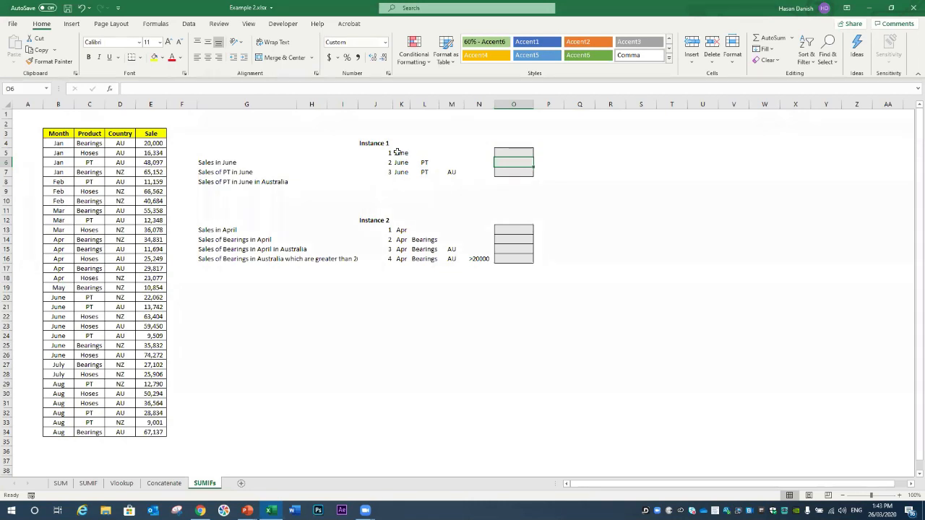
# Step: Review the June, PT and AU criteria in K6:M7 beside the results
pyautogui.click(500, 153)
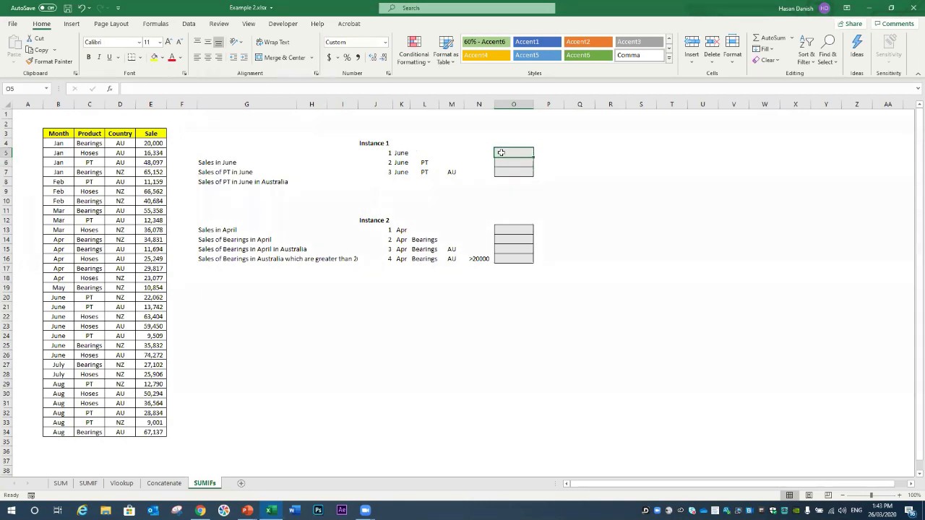
pyautogui.click(406, 162)
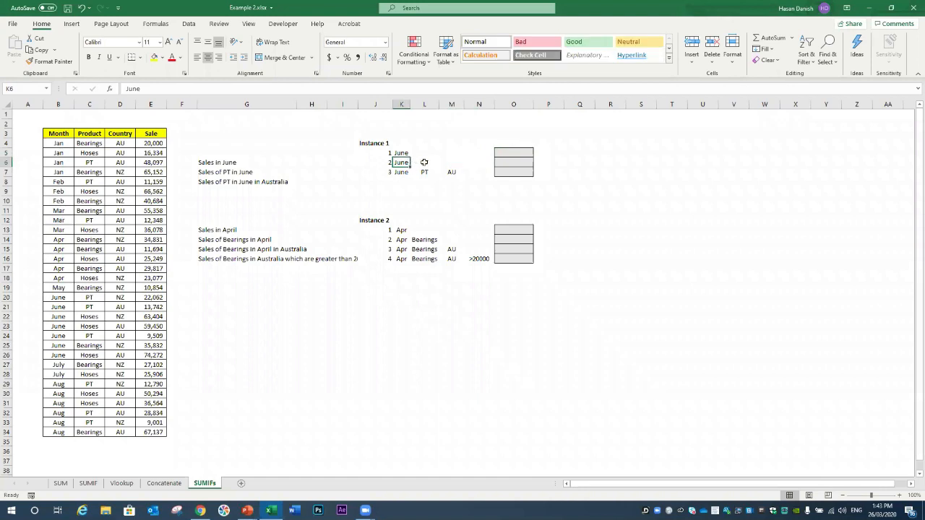
pyautogui.click(425, 162)
pyautogui.write('PT')
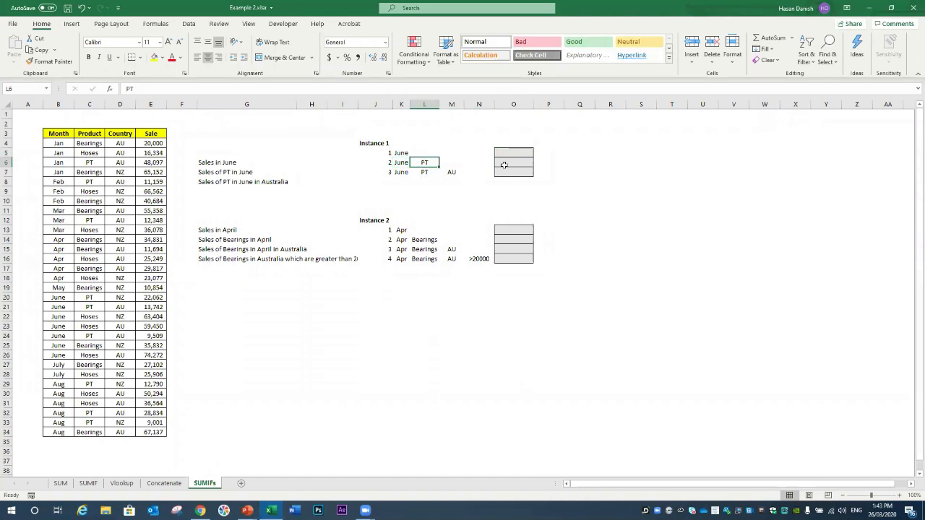
pyautogui.click(399, 172)
pyautogui.click(425, 172)
pyautogui.click(459, 171)
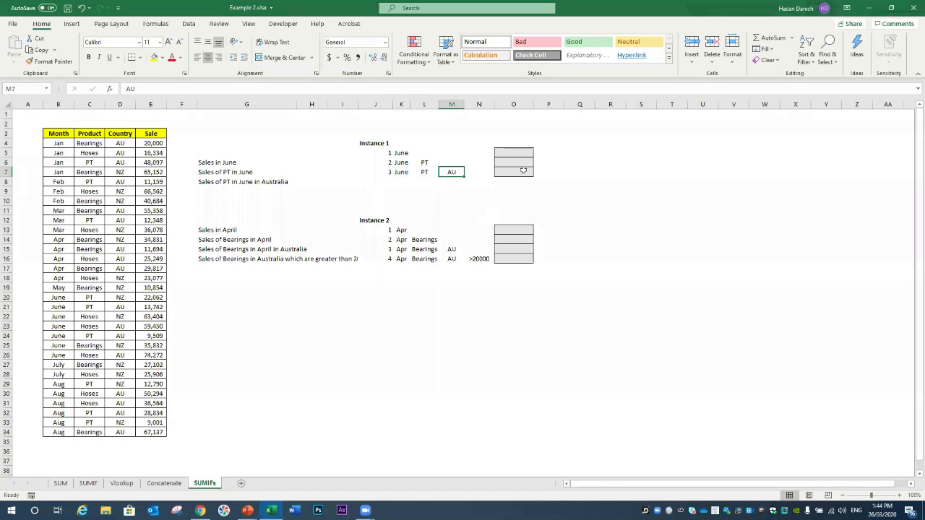
# Step: Enter =SUMIF(B4:E34,K5,E4:E34) in O5 for total June sales
pyautogui.click(508, 152)
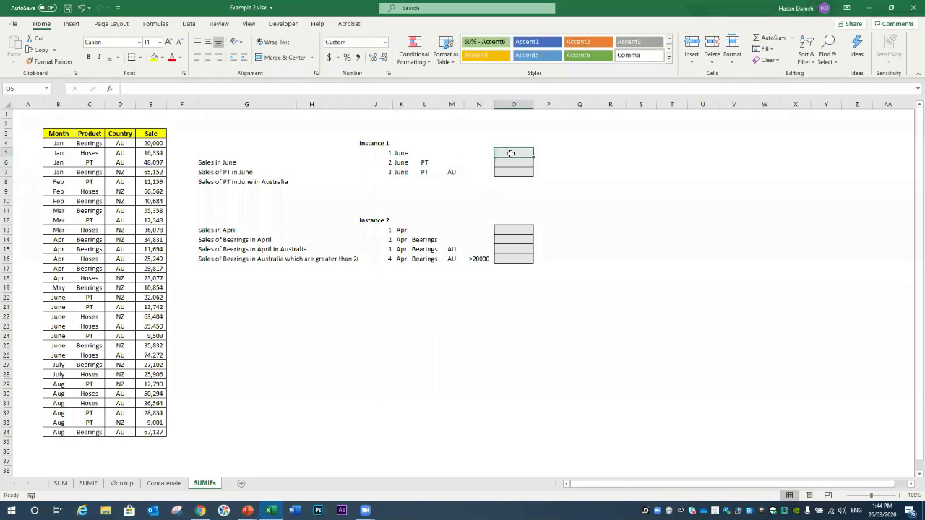
pyautogui.write('=')
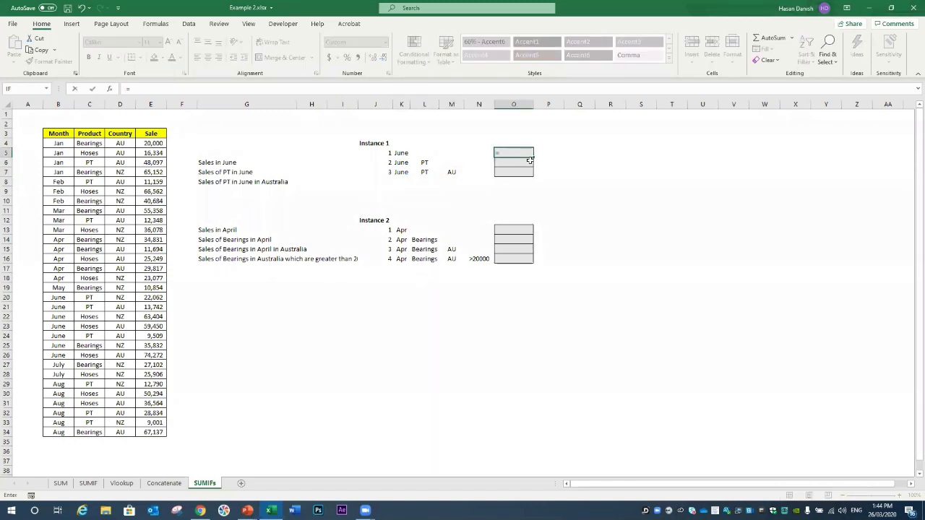
pyautogui.write('sum')
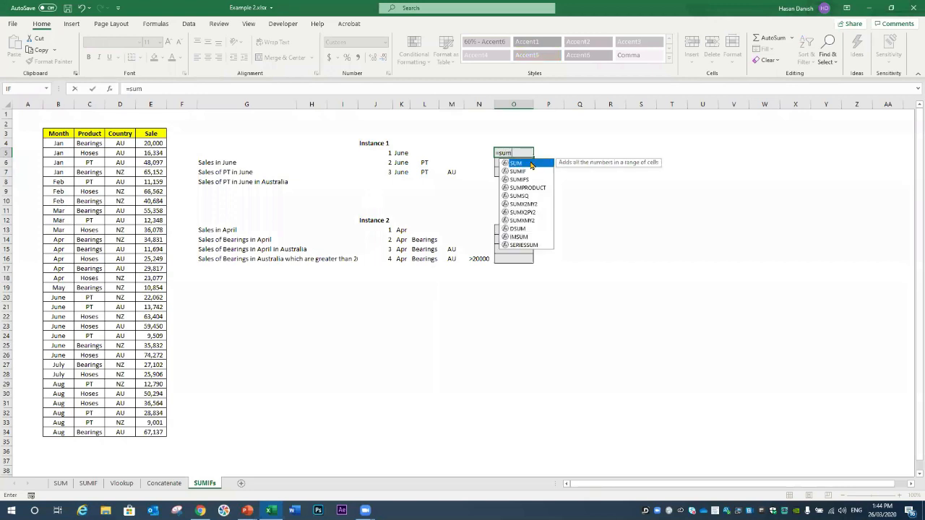
pyautogui.write('if(')
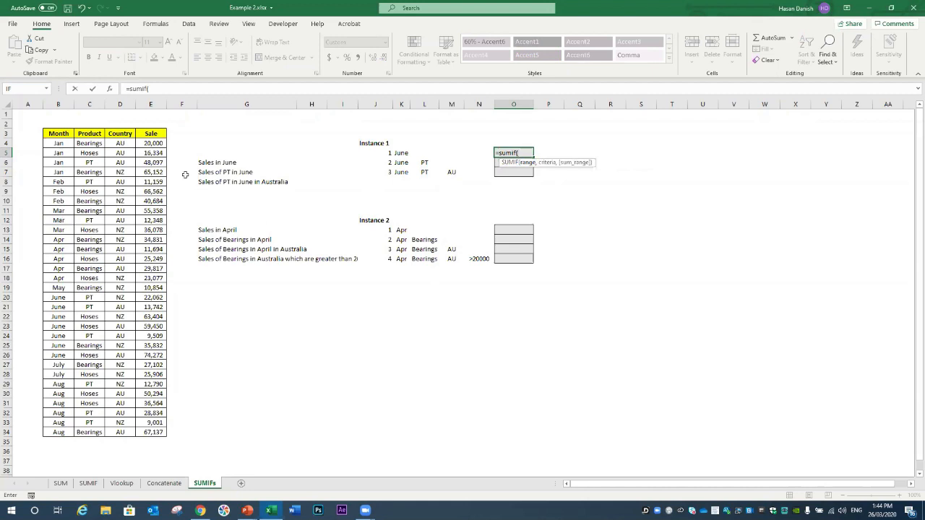
pyautogui.moveTo(58, 143); pyautogui.dragTo(155, 432)
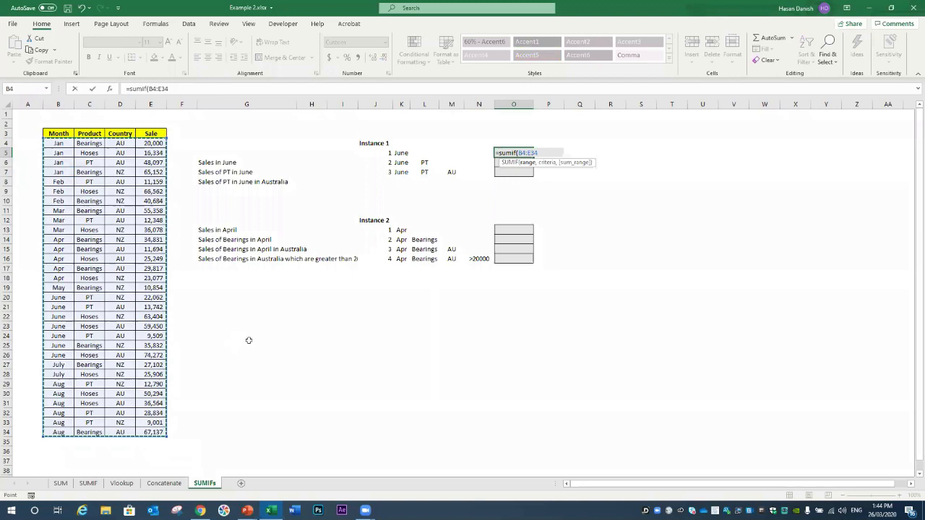
pyautogui.write(',')
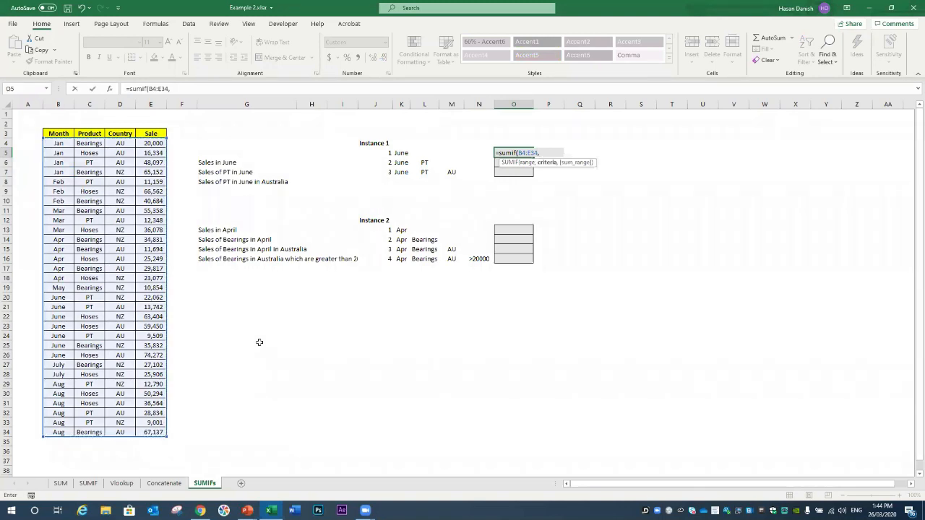
pyautogui.click(403, 153)
pyautogui.write(',')
pyautogui.moveTo(157, 143); pyautogui.dragTo(143, 432)
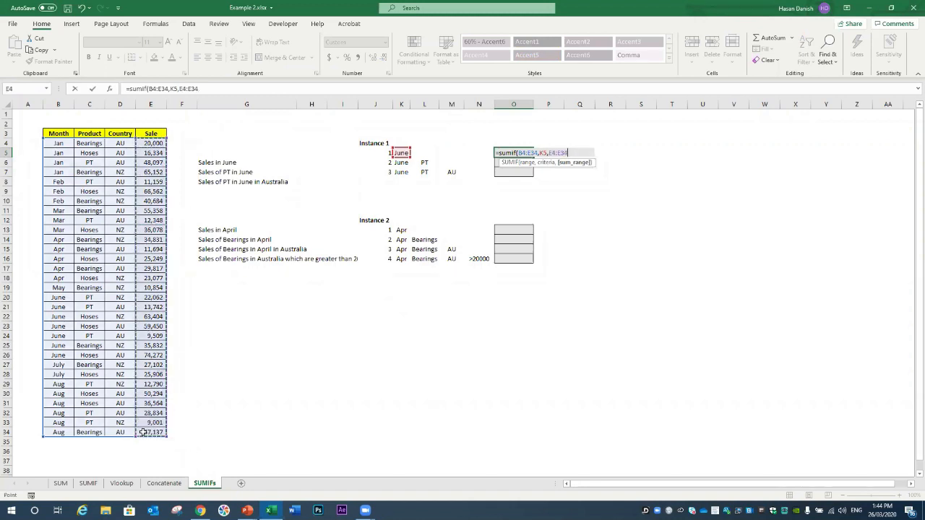
pyautogui.press('Return')
# Step: Select the June sales values to verify the 278,271 total
pyautogui.click(525, 154)
pyautogui.click(149, 142)
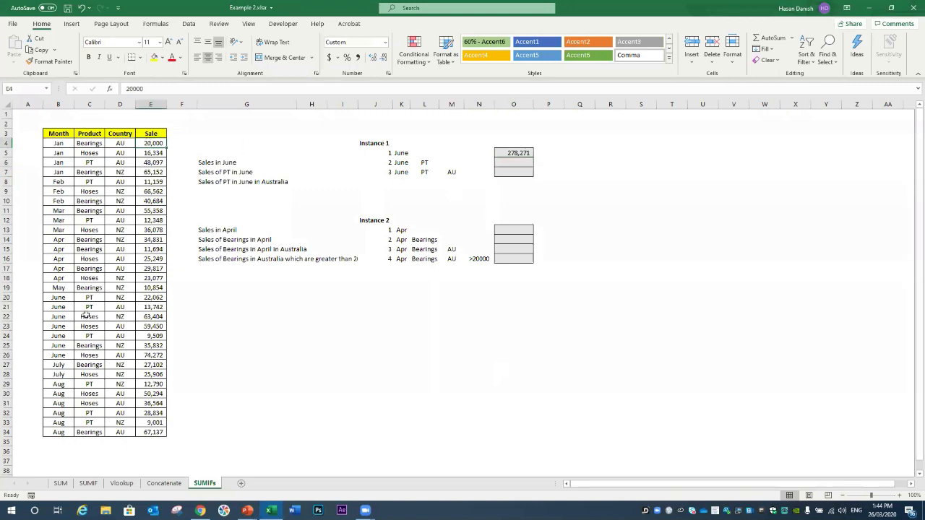
pyautogui.moveTo(145, 298); pyautogui.dragTo(152, 357)
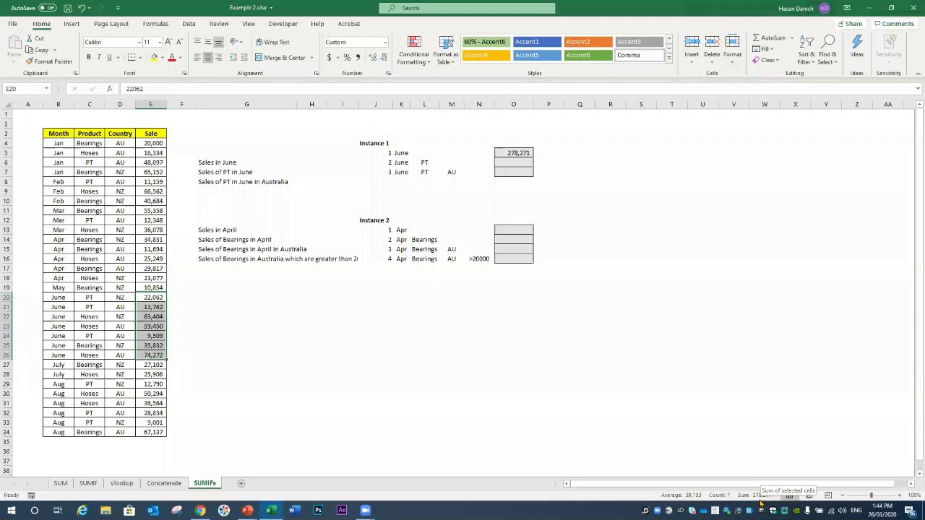
# Step: Enter =SUMIFS(E4:E34,B4:B34,K6,C4:C34,L6) in O6 to total PT sales in June
pyautogui.click(525, 162)
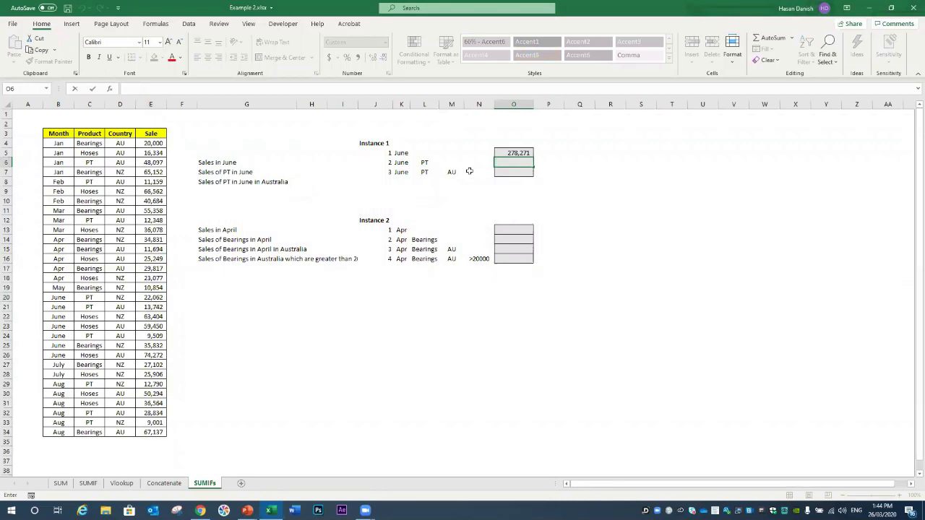
pyautogui.write('=')
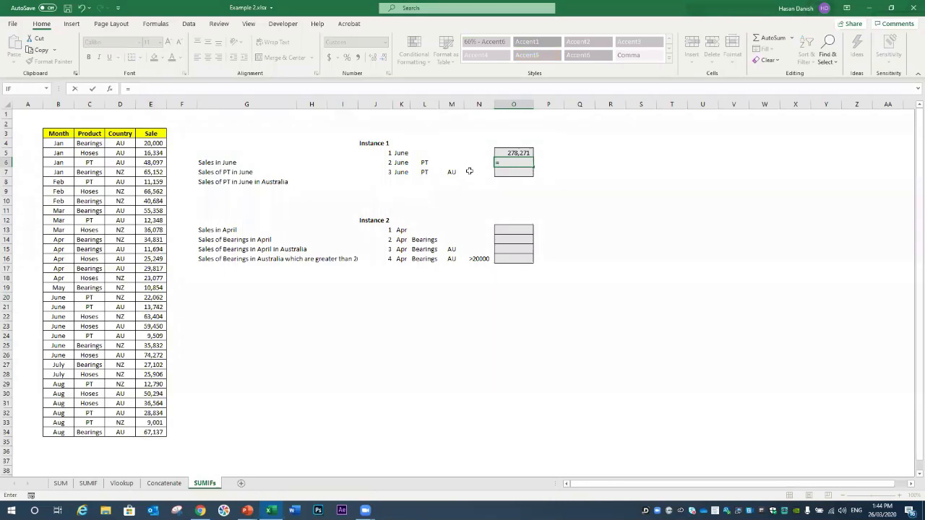
pyautogui.write('sumi')
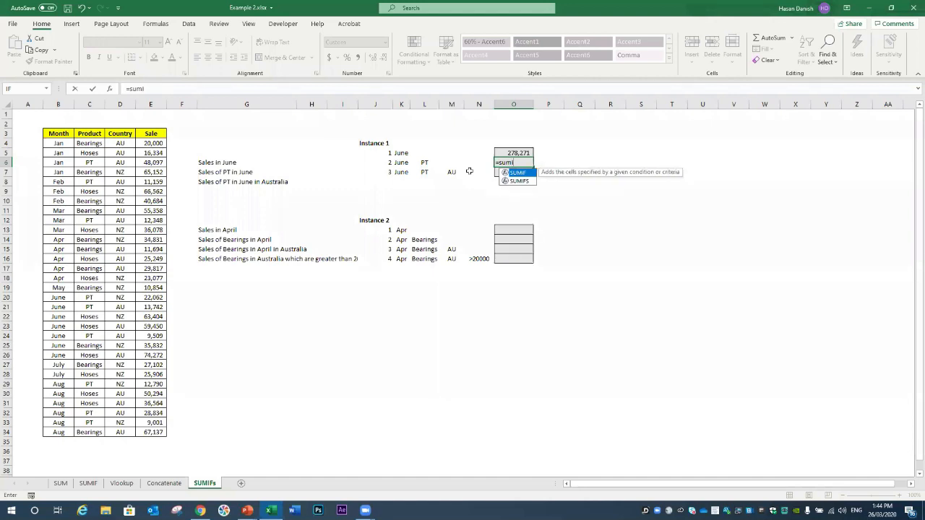
pyautogui.write('fs')
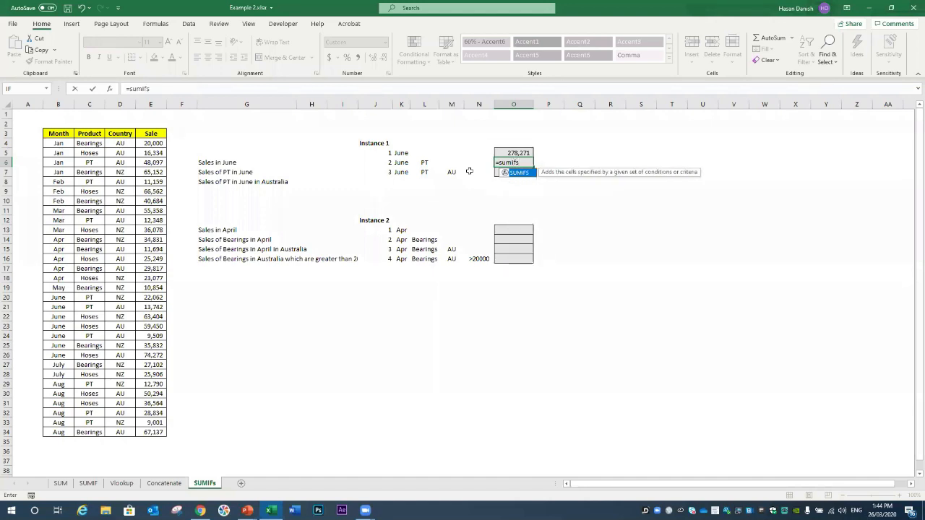
pyautogui.write('(')
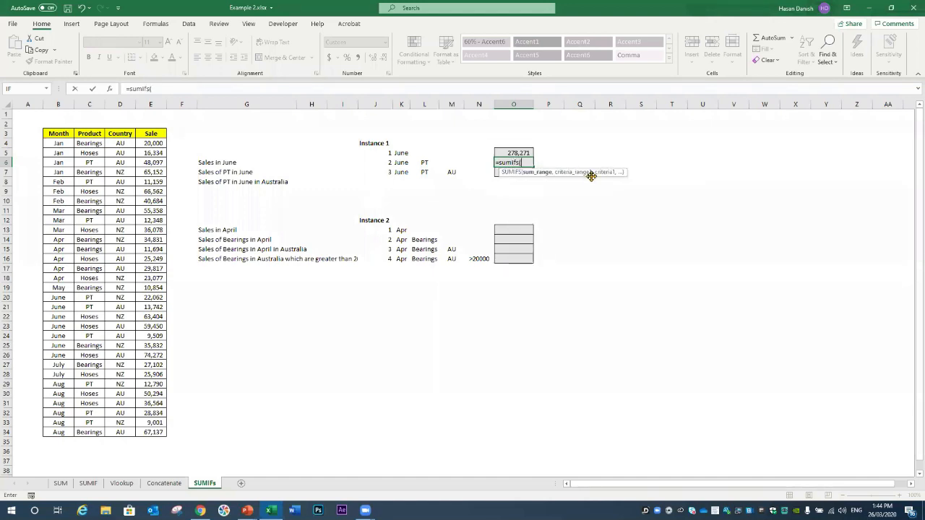
pyautogui.moveTo(146, 143); pyautogui.dragTo(146, 432)
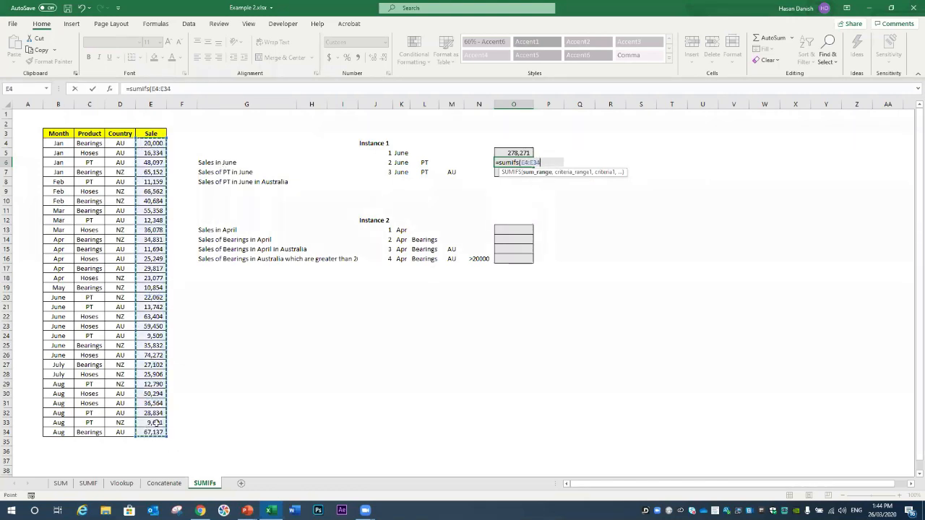
pyautogui.write(',')
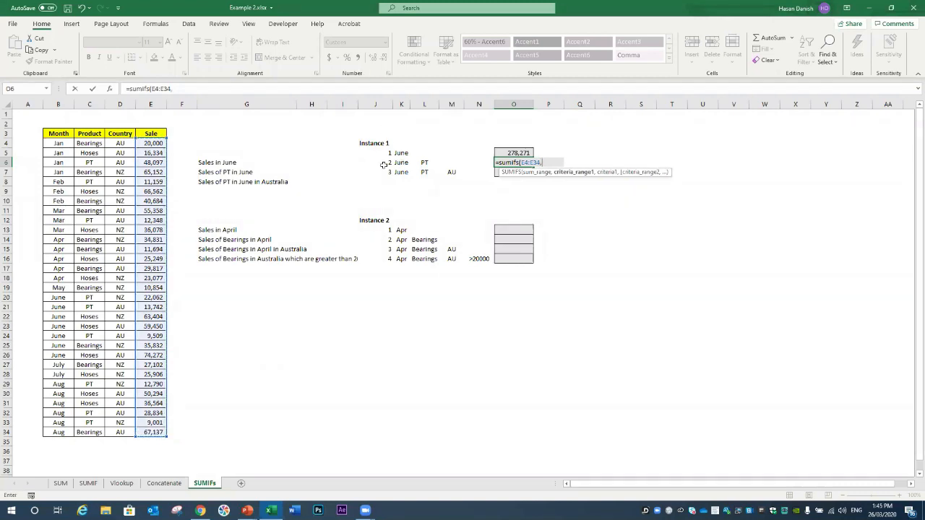
pyautogui.moveTo(64, 216); pyautogui.dragTo(57, 433)
pyautogui.write(',')
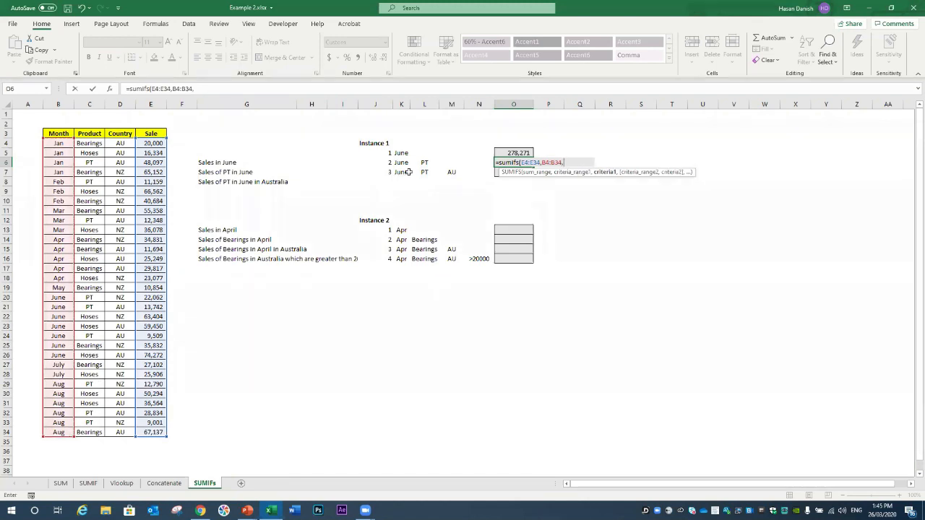
pyautogui.click(408, 165)
pyautogui.write(',')
pyautogui.moveTo(90, 143); pyautogui.dragTo(92, 434)
pyautogui.write(',')
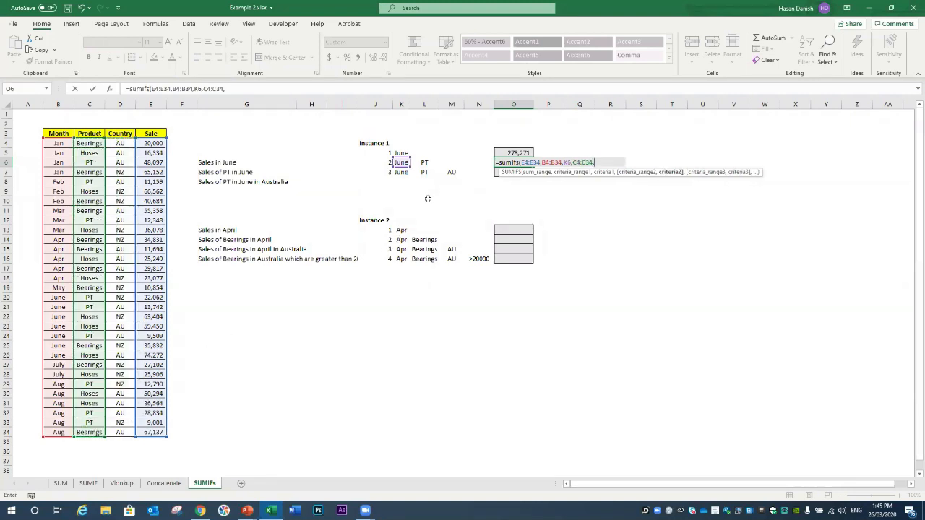
pyautogui.click(425, 164)
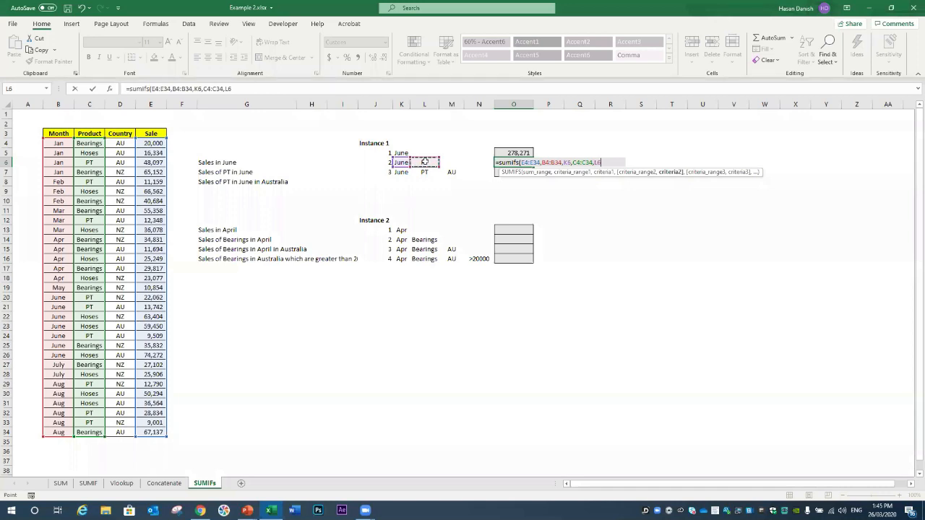
pyautogui.press('Return')
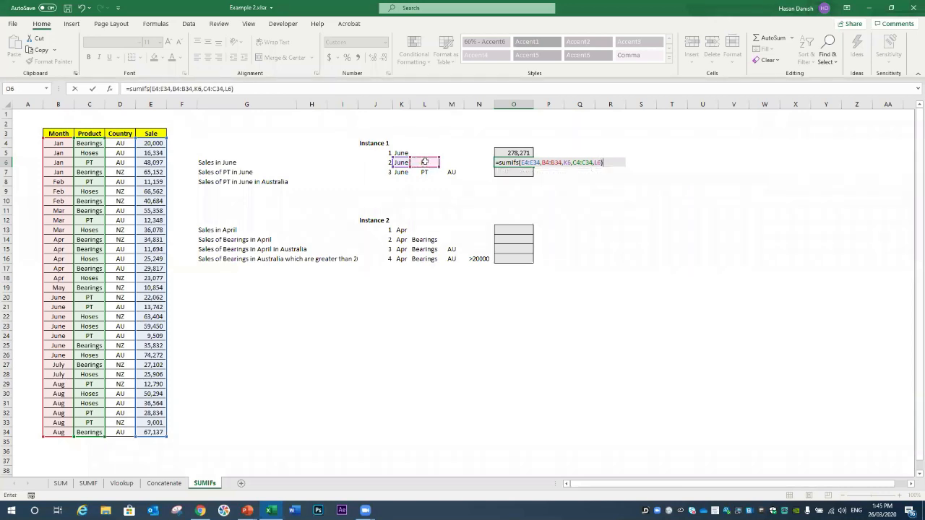
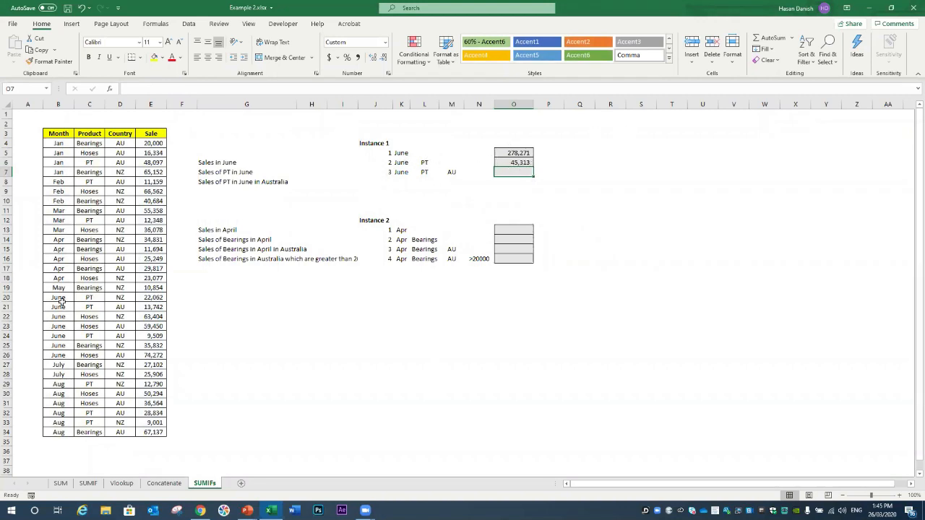
# Step: Select the three June PT sale amounts to check their values
pyautogui.click(65, 297)
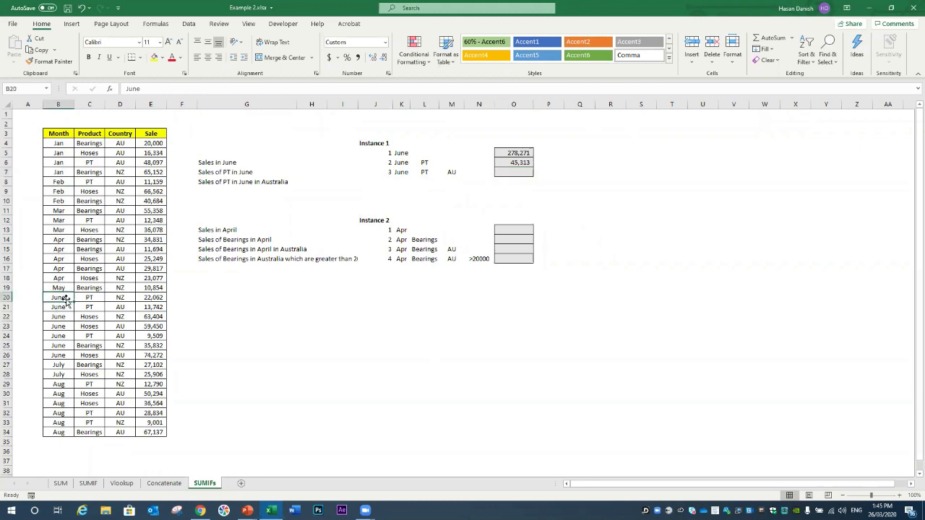
pyautogui.moveTo(149, 301); pyautogui.dragTo(150, 307)
pyautogui.keyDown('ctrl'); pyautogui.click(147, 336); pyautogui.keyUp('ctrl')
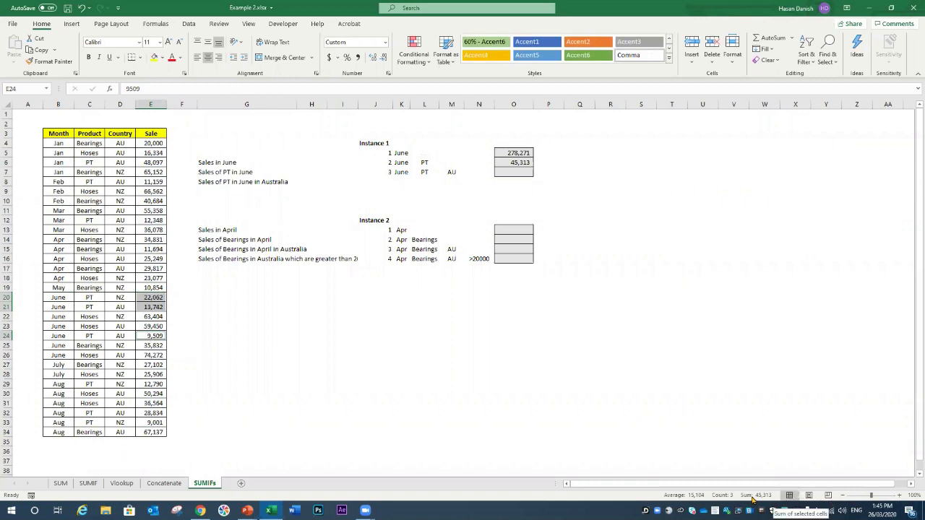
# Step: In O7, begin =SUMIFS summing E4:E34 where B4:B34 matches June in K7
pyautogui.click(503, 172)
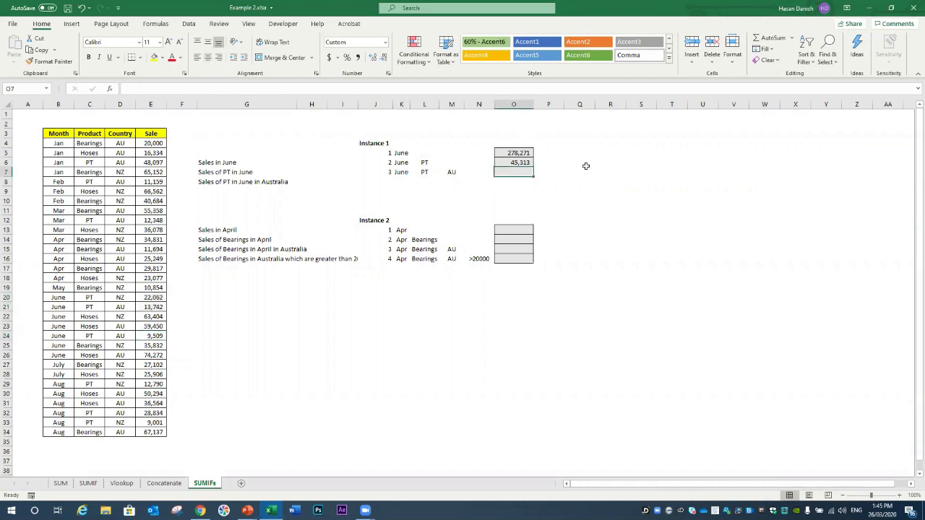
pyautogui.write('=')
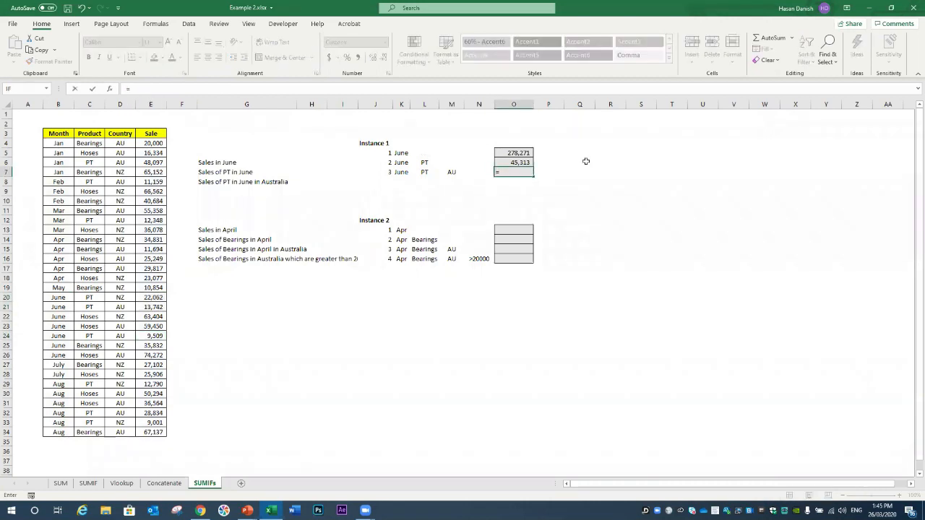
pyautogui.write('sumifs')
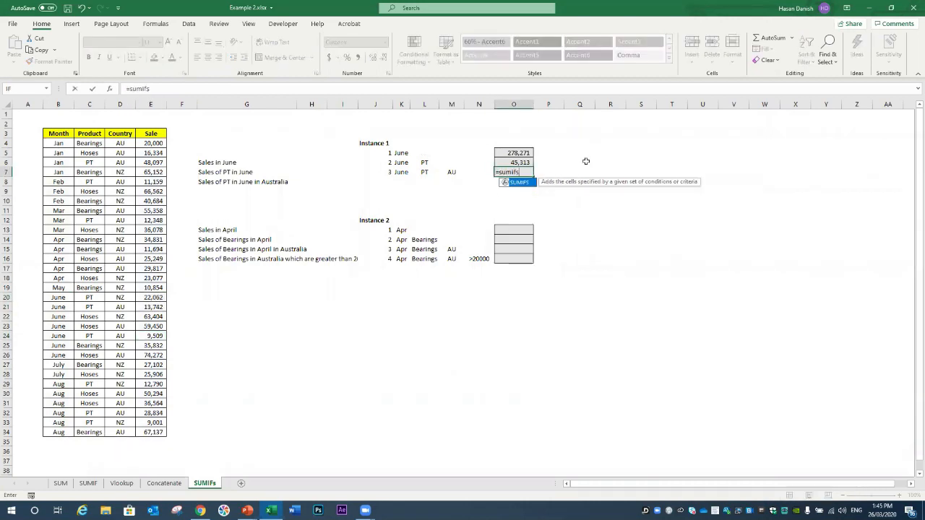
pyautogui.write('(')
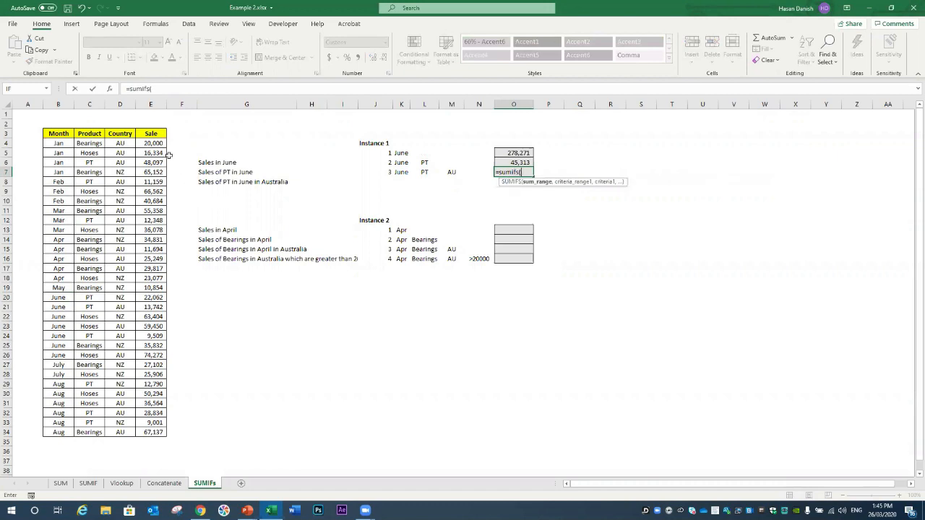
pyautogui.moveTo(159, 143); pyautogui.dragTo(172, 435)
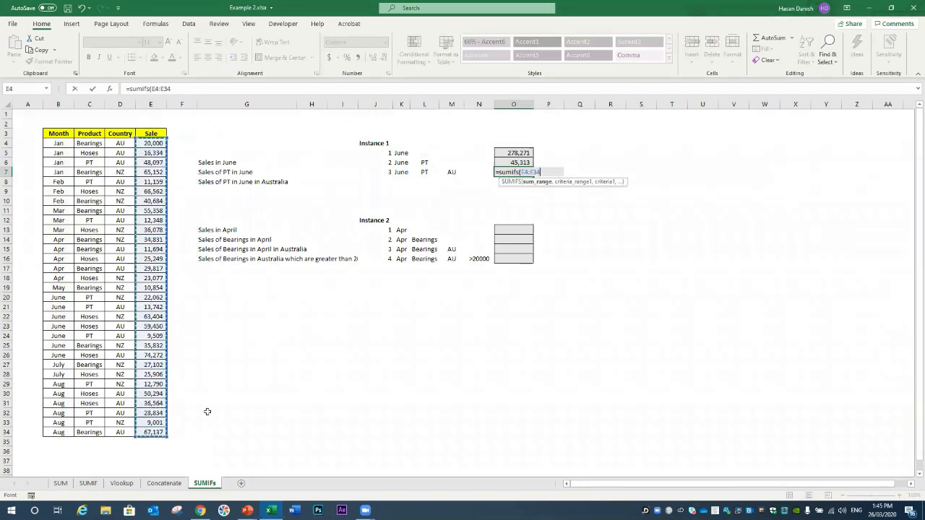
pyautogui.write(',')
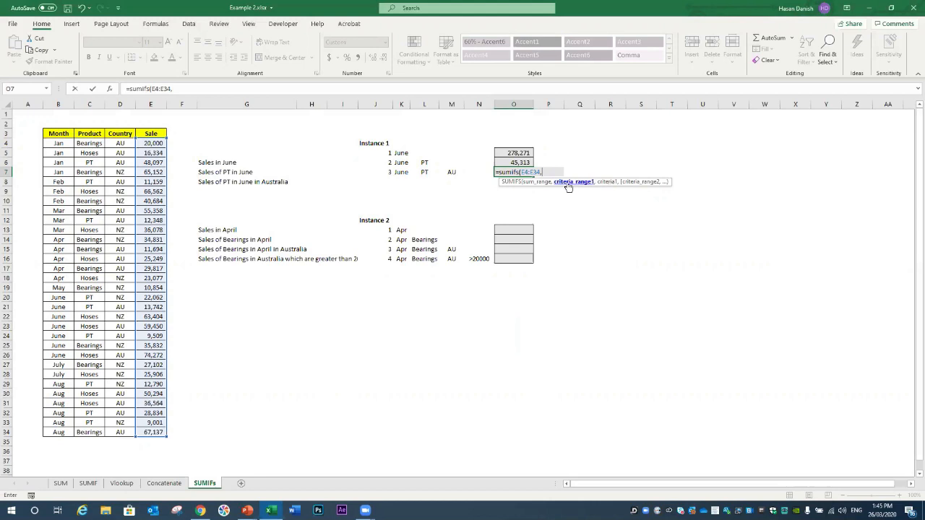
pyautogui.moveTo(58, 143); pyautogui.dragTo(54, 433)
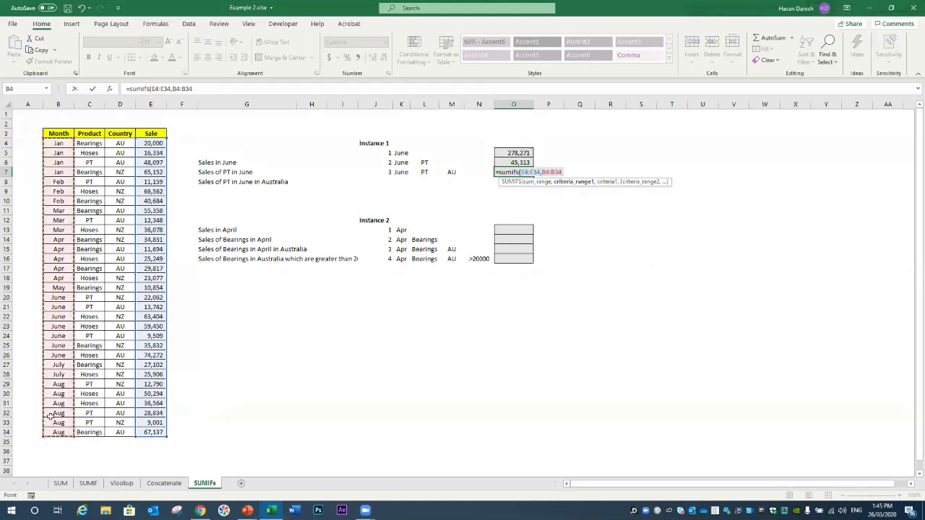
pyautogui.write(',')
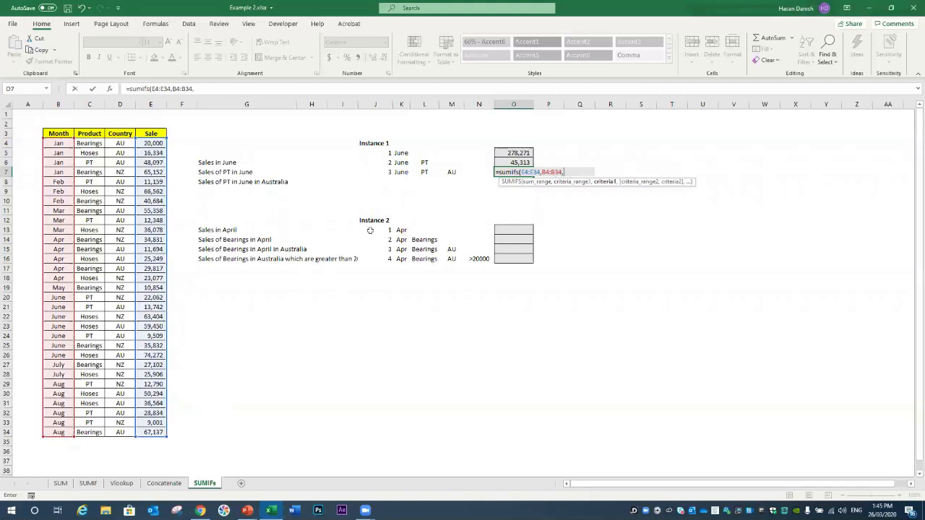
pyautogui.click(401, 173)
pyautogui.write(',')
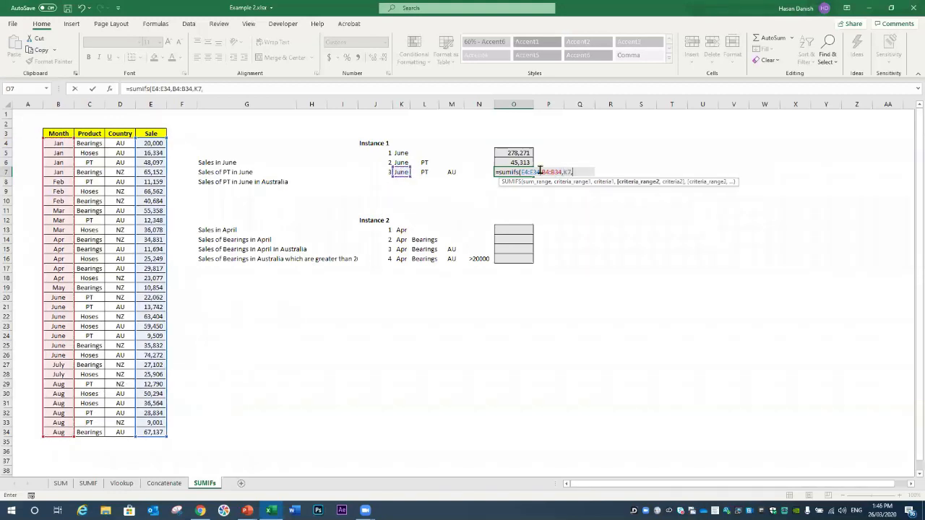
# Step: Add C4:C34 matching PT in L7 and the Country column with AU in M7, and enter it
pyautogui.click(94, 144)
pyautogui.moveTo(94, 144); pyautogui.dragTo(92, 432)
pyautogui.write(',')
pyautogui.click(426, 174)
pyautogui.write(',')
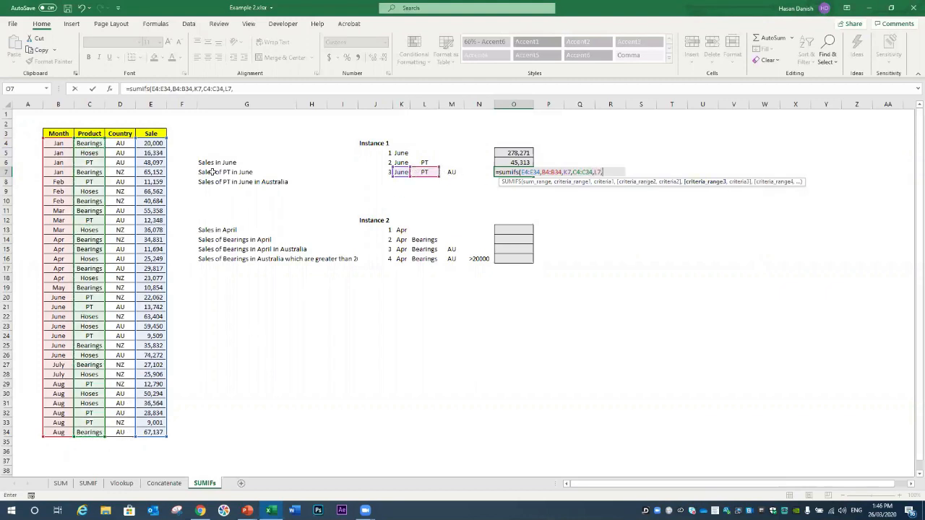
pyautogui.moveTo(121, 142); pyautogui.dragTo(120, 432)
pyautogui.click(449, 172)
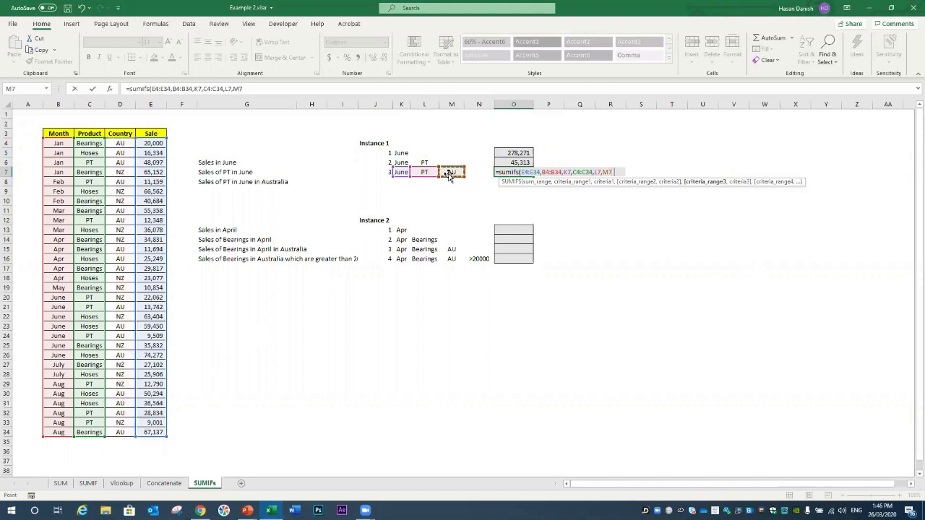
pyautogui.write(')')
pyautogui.press('Return')
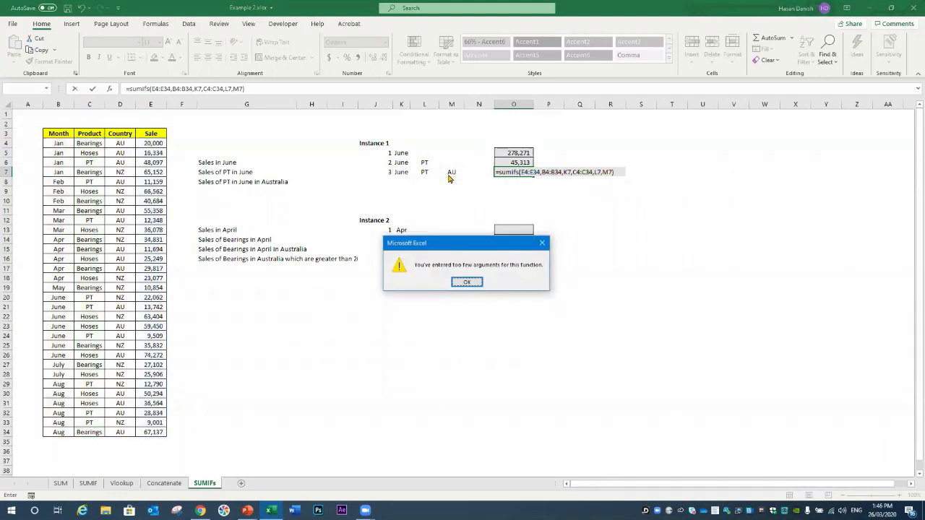
# Step: Dismiss the too-few-arguments warning and trim the faulty end of the O7 formula
pyautogui.press('Return')
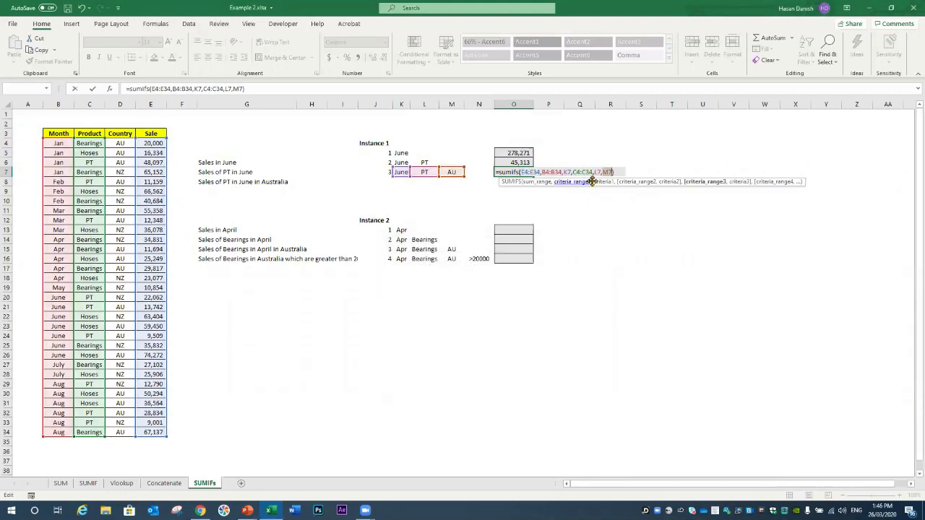
pyautogui.moveTo(611, 172); pyautogui.dragTo(600, 172)
pyautogui.write('l')
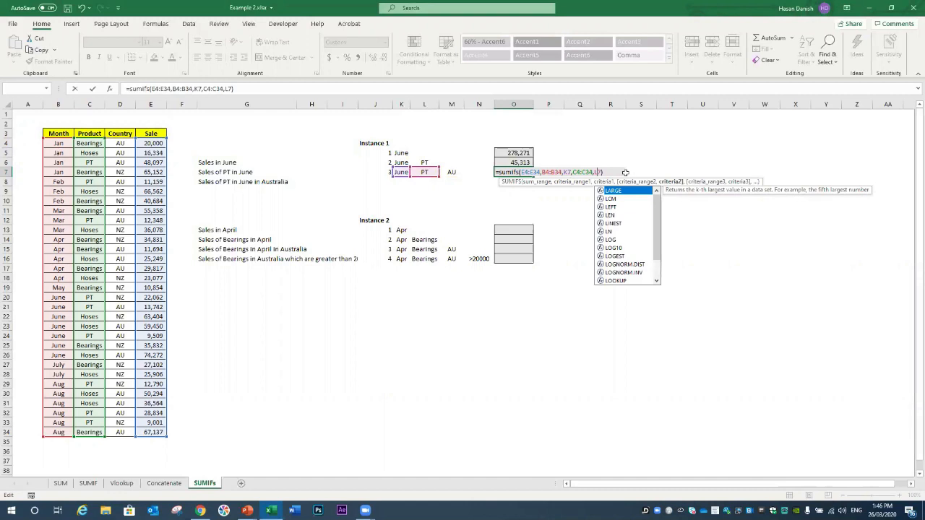
pyautogui.press('Delete')
pyautogui.press('BackSpace')
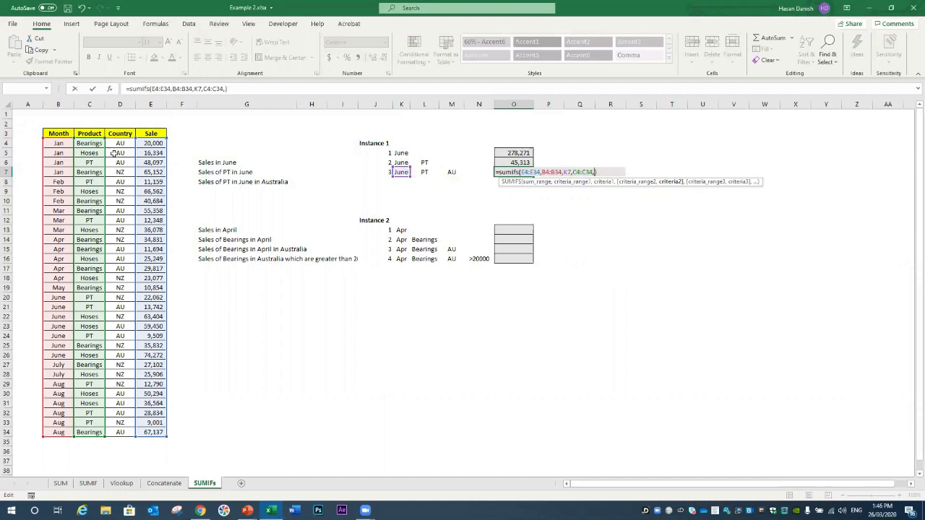
# Step: Re-add the Country range with AU in M7, then cancel the broken entry with Esc
pyautogui.moveTo(114, 144); pyautogui.dragTo(117, 432)
pyautogui.write(',')
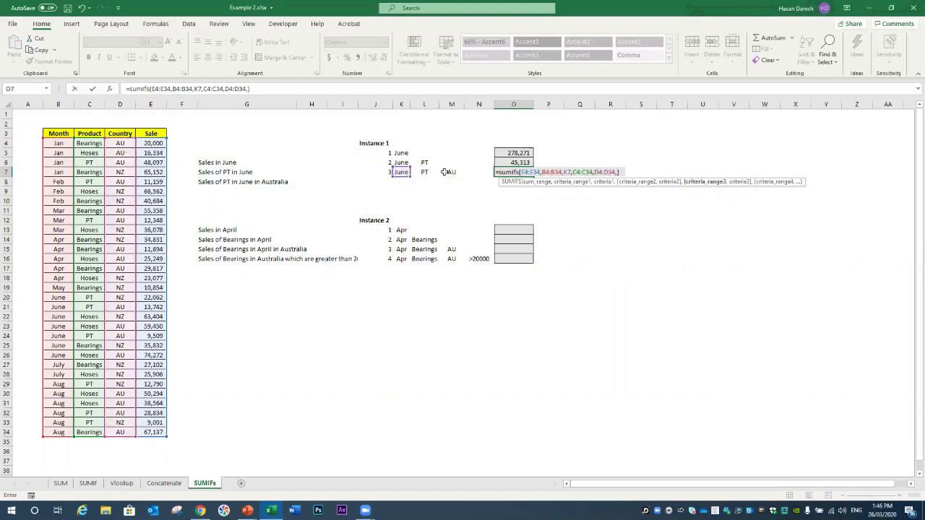
pyautogui.click(445, 172)
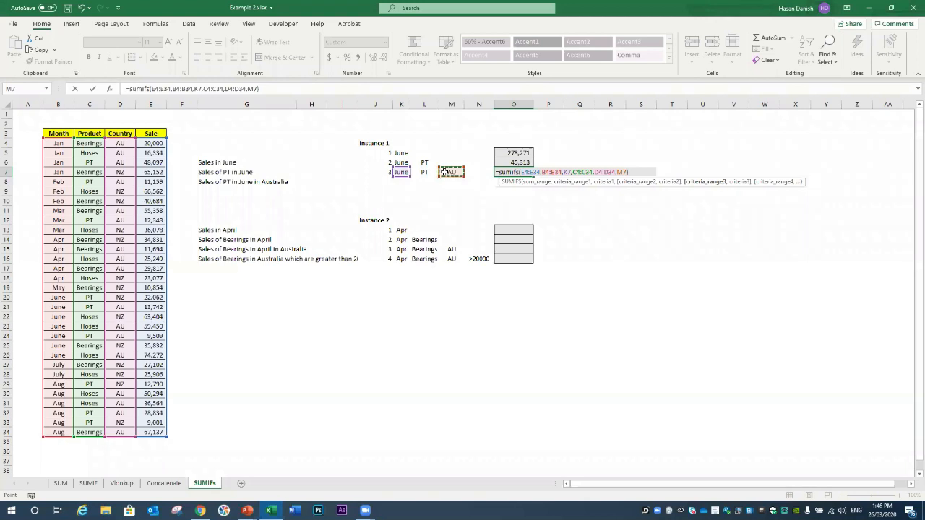
pyautogui.press('Return')
pyautogui.press('Return')
pyautogui.press('Escape')
# Step: Start =SUMIFS in O7 summing E4:E34 where B4:B34 matches June in K7
pyautogui.write('=s')
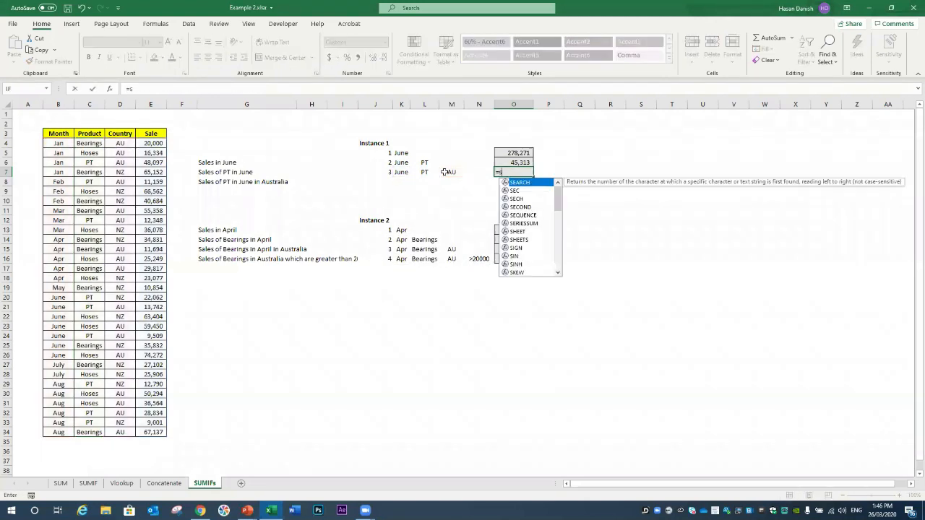
pyautogui.write('umifd(')
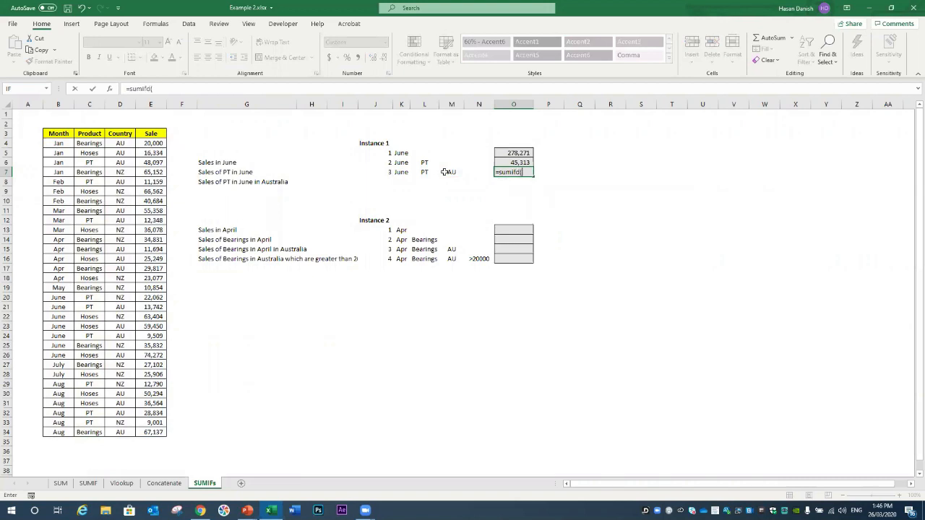
pyautogui.press('BackSpace')
pyautogui.write('s(')
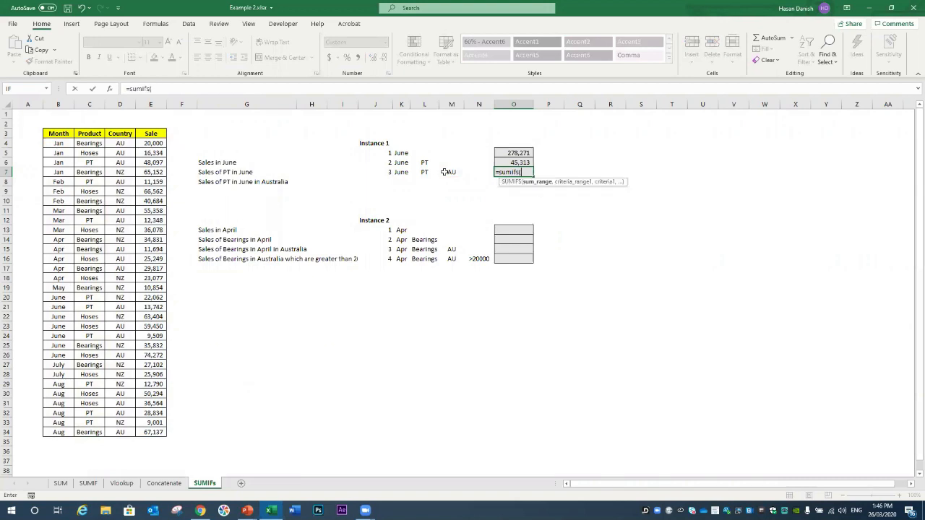
pyautogui.moveTo(147, 142); pyautogui.dragTo(147, 433)
pyautogui.write(',')
pyautogui.moveTo(60, 146); pyautogui.dragTo(59, 434)
pyautogui.write(',')
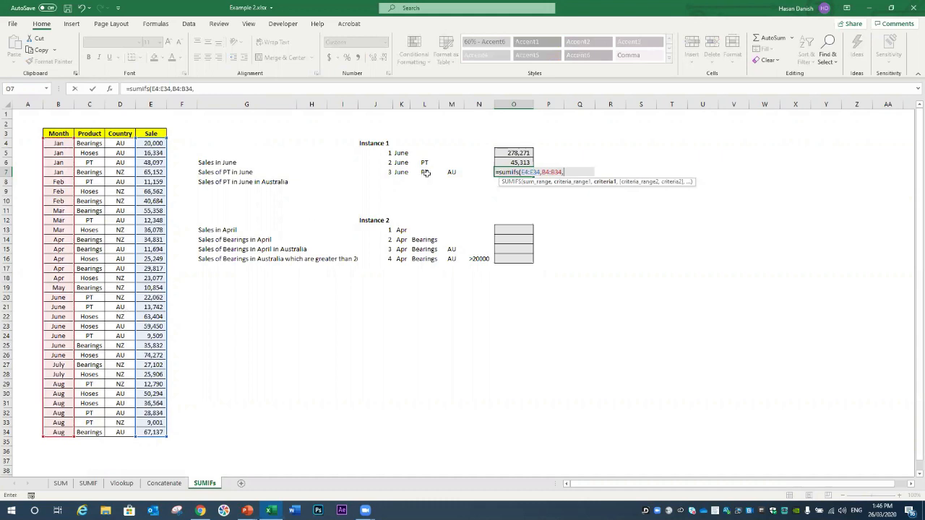
pyautogui.click(407, 174)
pyautogui.write(',')
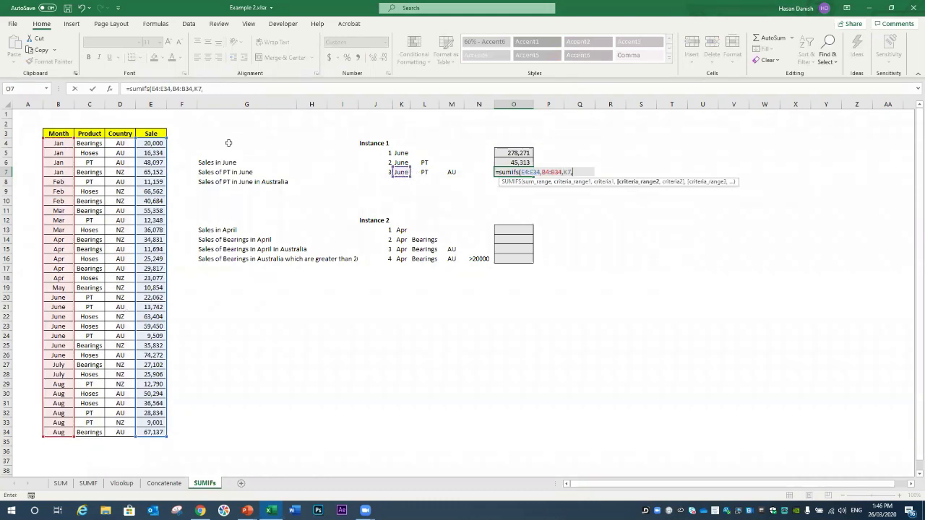
# Step: Add Product C4:C34 = L7 (PT) and Country D4:D34 = M7 (AU), giving 23,251
pyautogui.moveTo(88, 143); pyautogui.dragTo(89, 434)
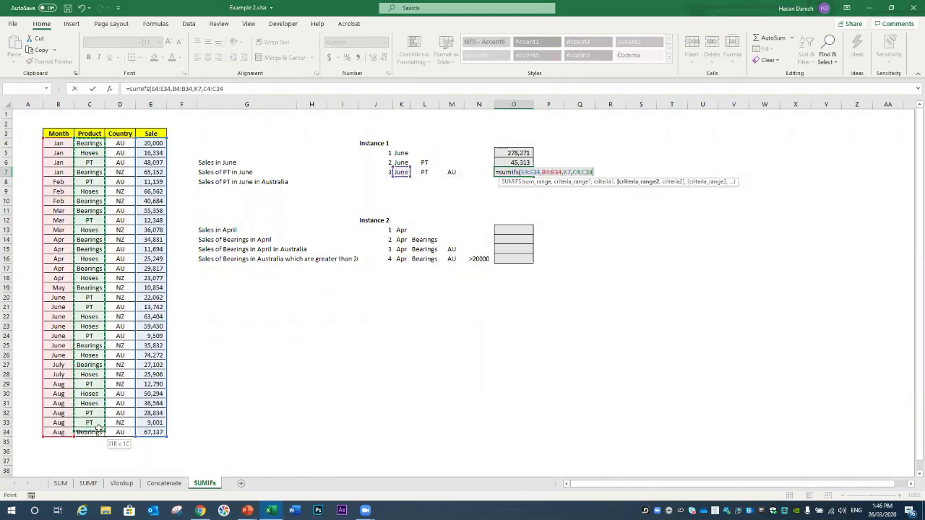
pyautogui.write(',')
pyautogui.click(426, 172)
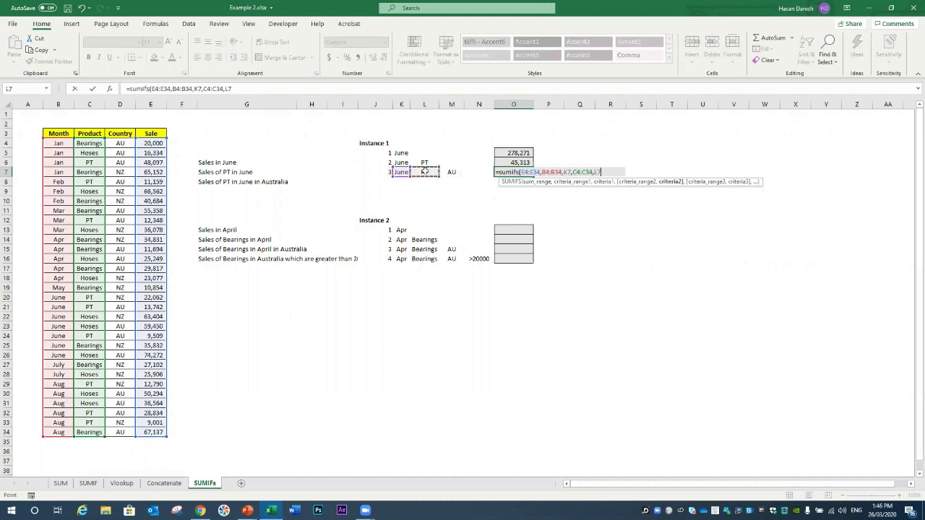
pyautogui.write(',')
pyautogui.moveTo(130, 143); pyautogui.dragTo(119, 427)
pyautogui.write(',')
pyautogui.click(456, 173)
pyautogui.write(')')
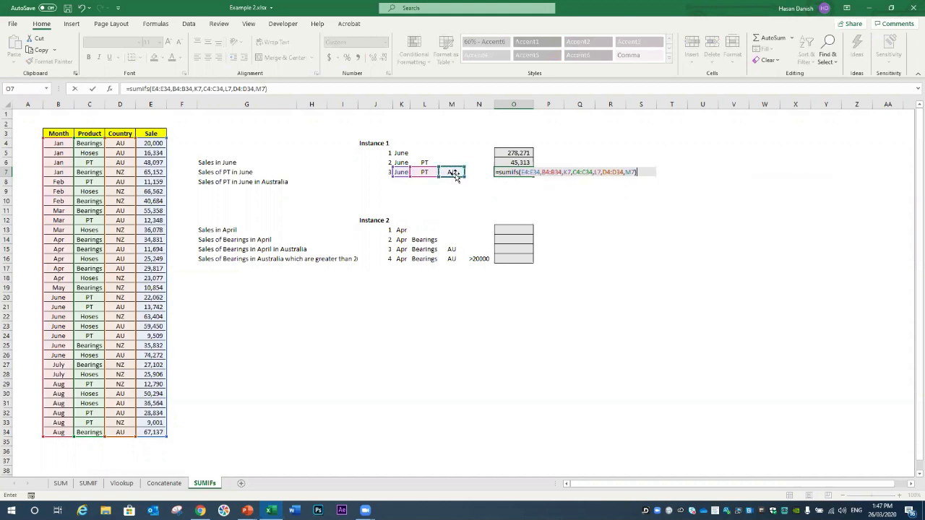
pyautogui.press('Return')
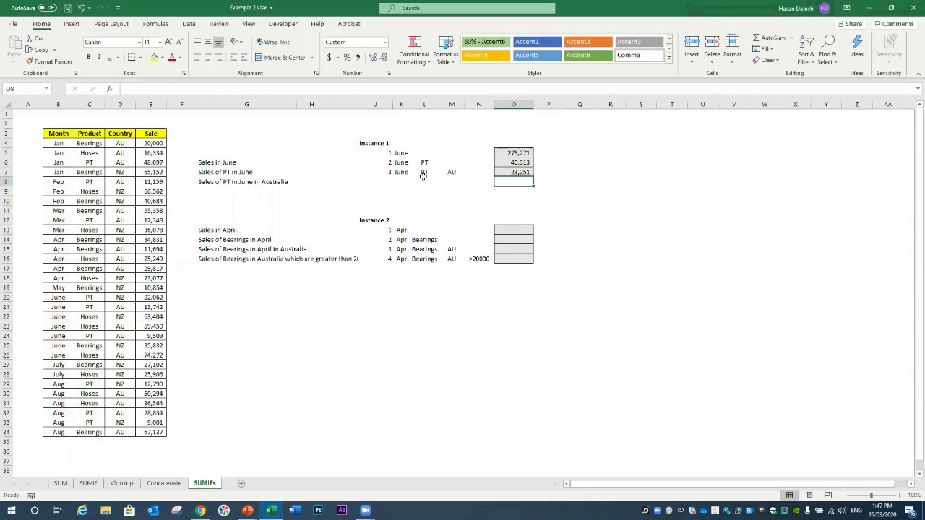
pyautogui.click(525, 172)
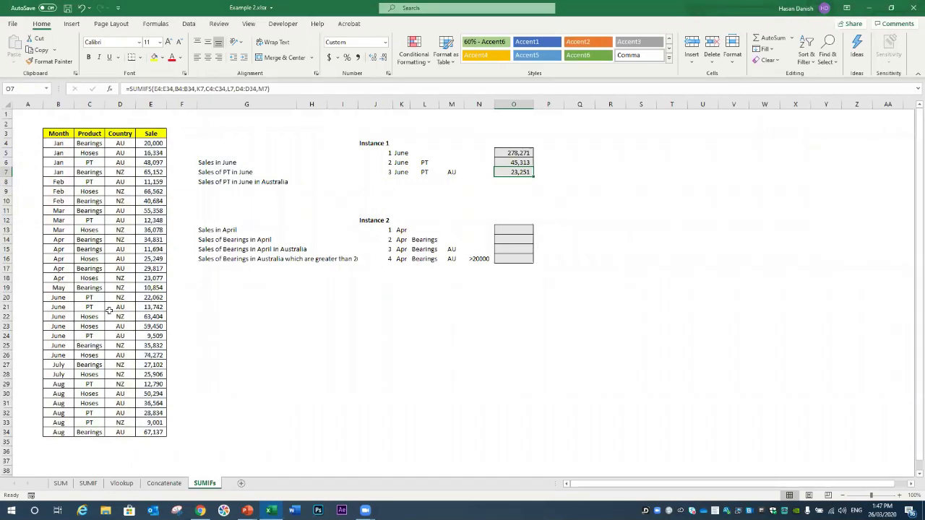
pyautogui.click(143, 307)
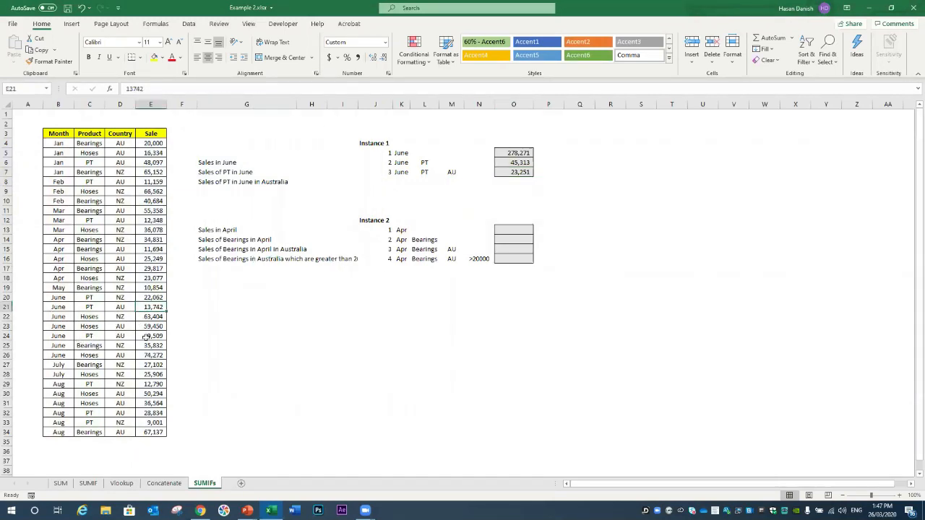
pyautogui.keyDown('ctrl'); pyautogui.click(151, 335); pyautogui.keyUp('ctrl')
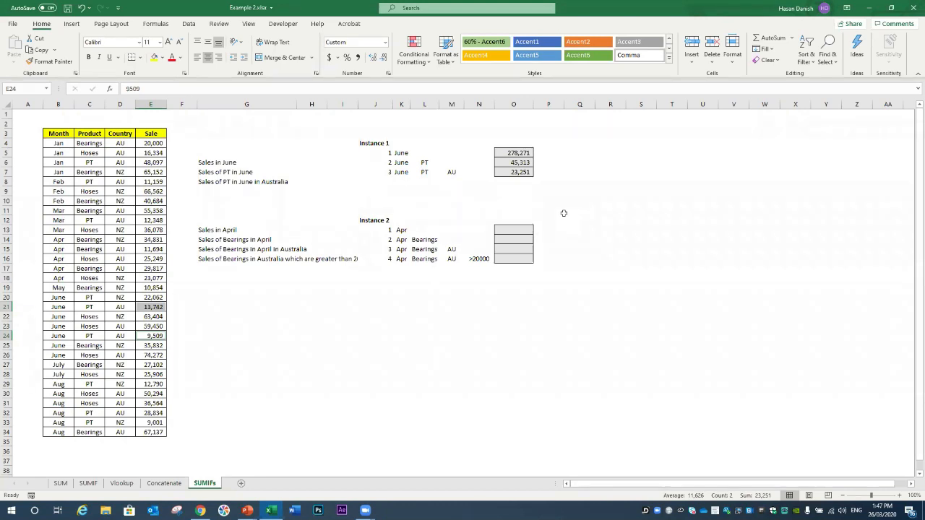
pyautogui.click(520, 230)
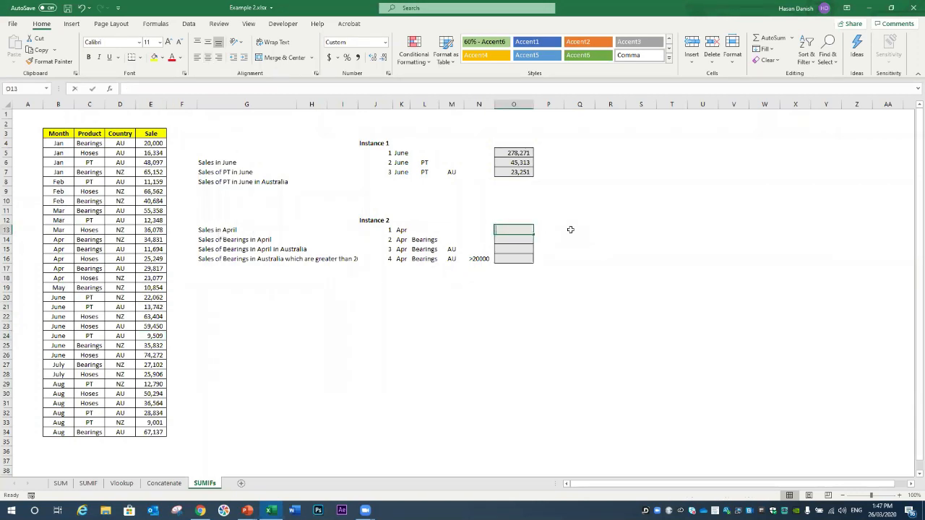
# Step: Enter =SUMIF(B4:E34,K13,E4:E34) in O13, returning 124,668 for April sales
pyautogui.write('=')
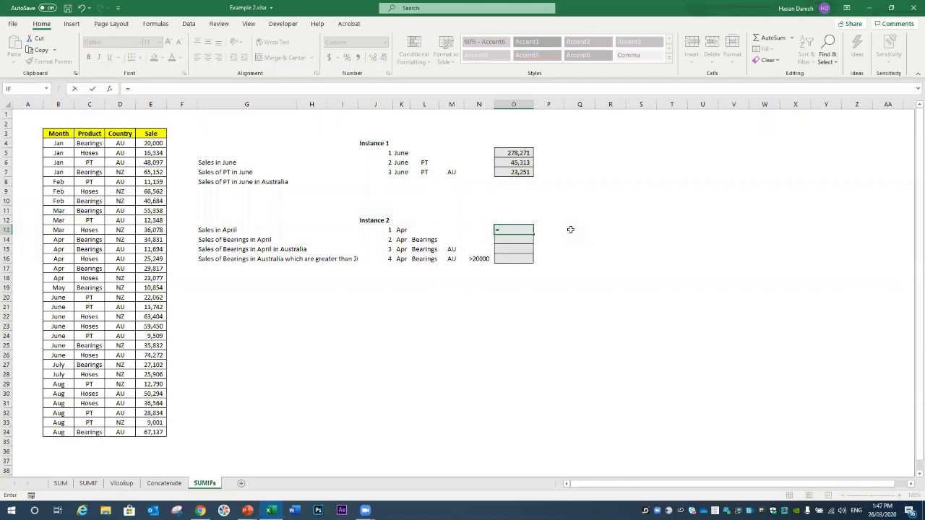
pyautogui.write('sumif')
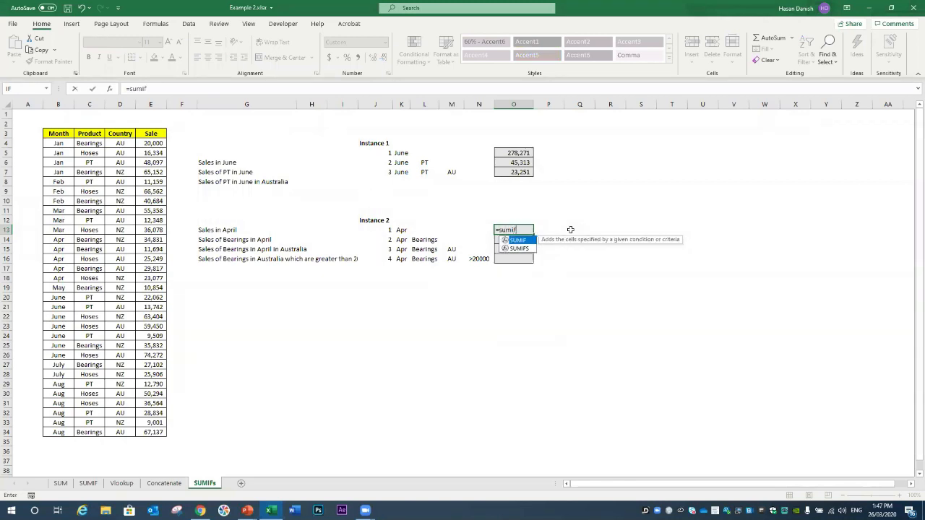
pyautogui.write('(')
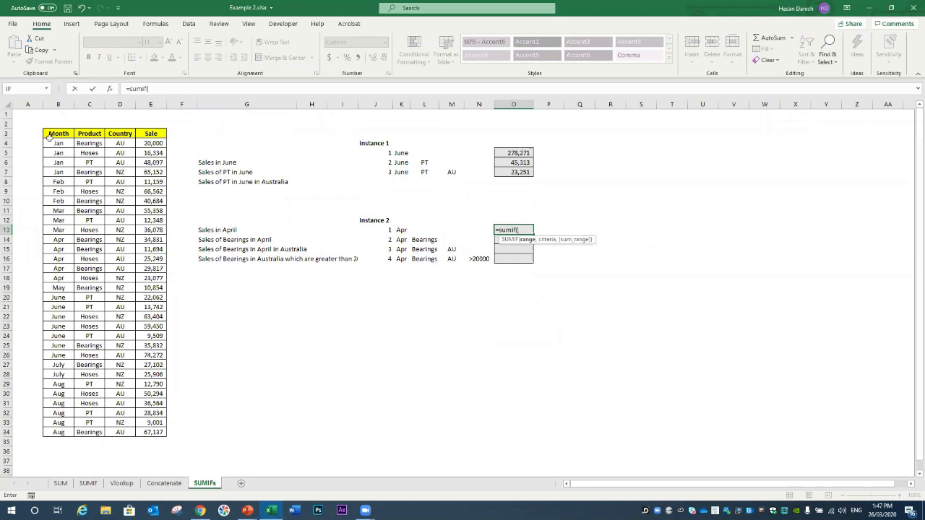
pyautogui.moveTo(49, 143); pyautogui.dragTo(155, 434)
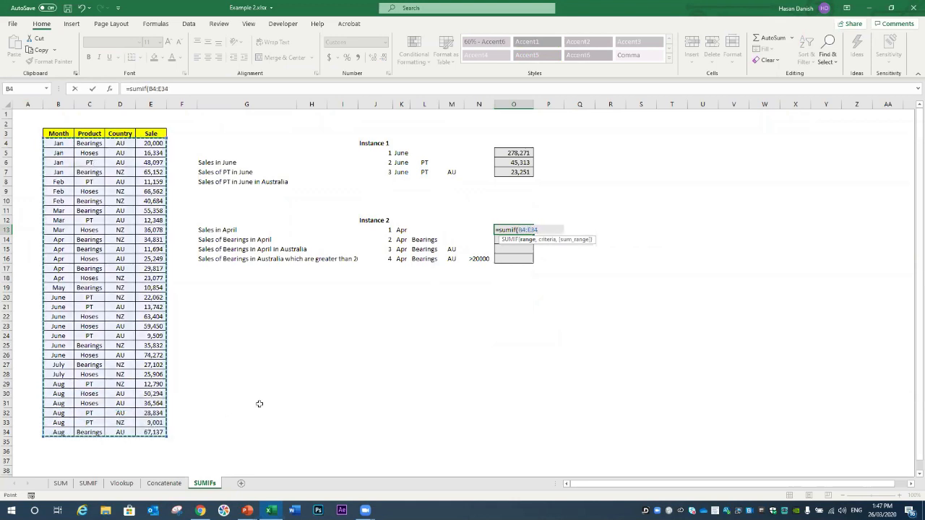
pyautogui.write(',')
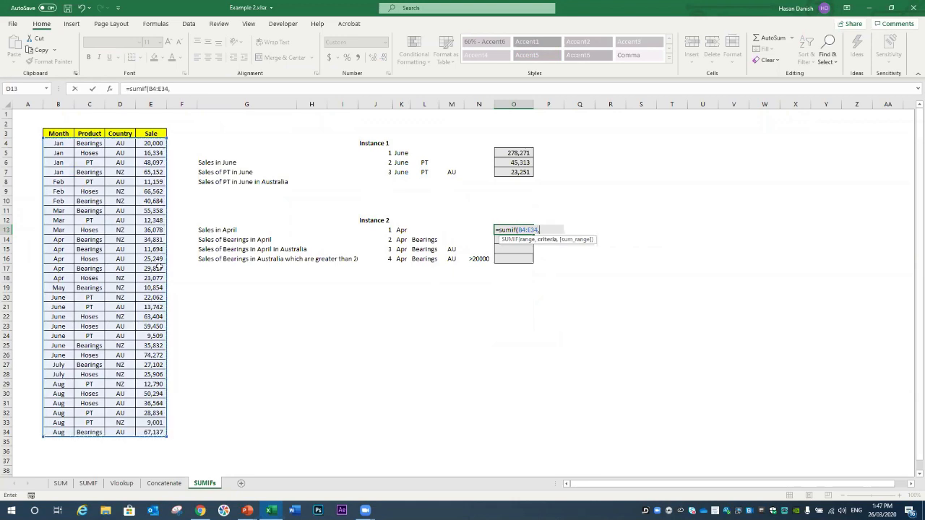
pyautogui.click(400, 229)
pyautogui.write(',')
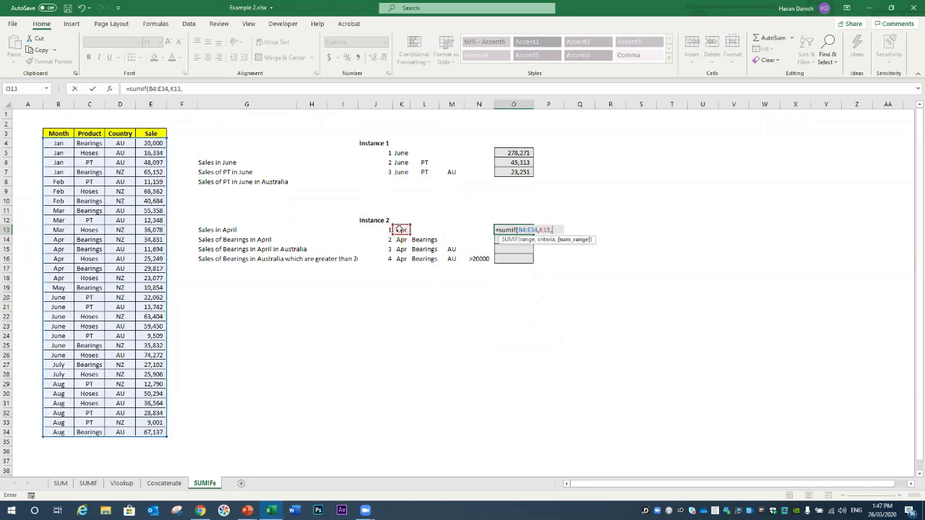
pyautogui.moveTo(159, 143); pyautogui.dragTo(154, 432)
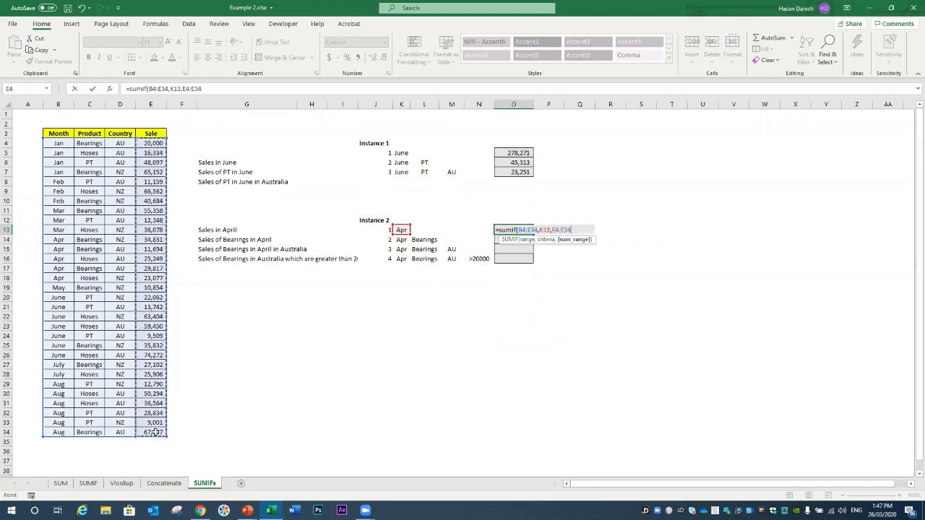
pyautogui.write(')')
pyautogui.press('Return')
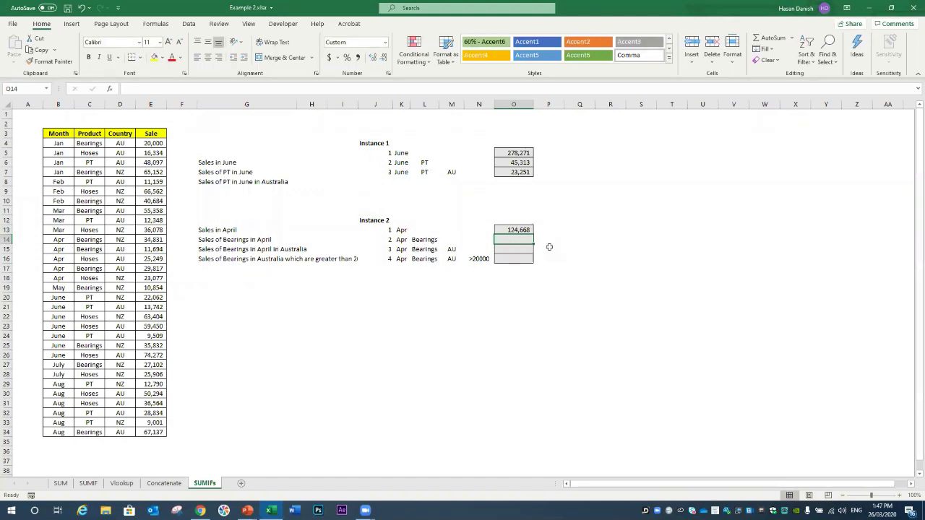
pyautogui.write('=sum')
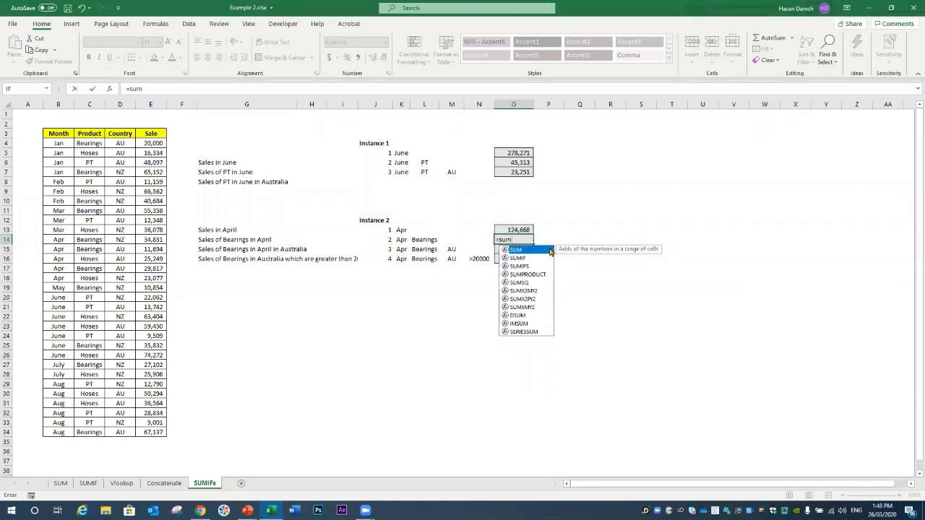
pyautogui.write('ifs(')
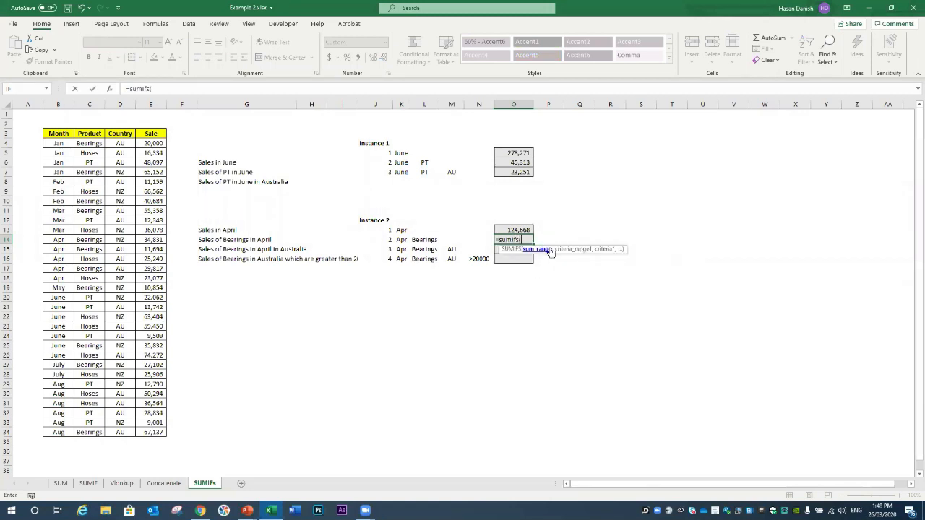
# Step: Complete =SUMIFS(E4:E34,B4:B34,K14,C4:C34,L14) in O14, giving 76,342 for April Bearings
pyautogui.moveTo(153, 143); pyautogui.dragTo(151, 432)
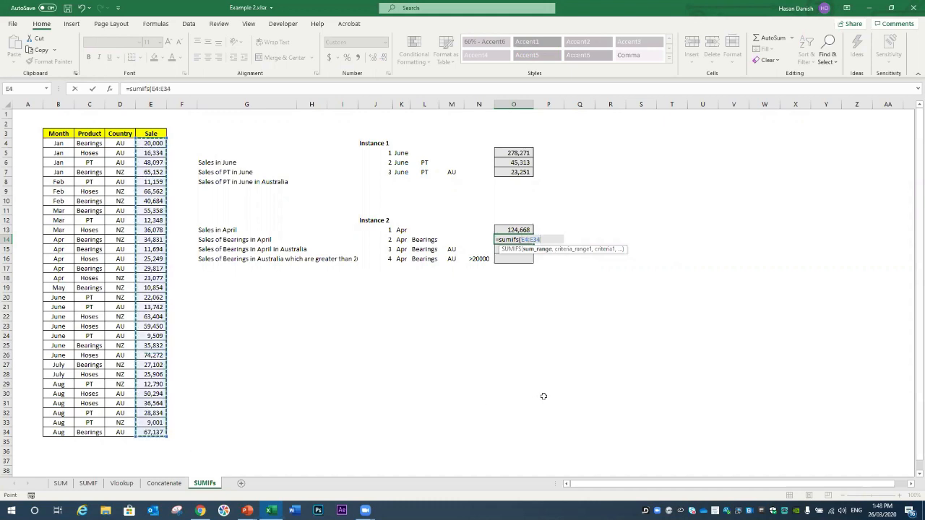
pyautogui.write(',')
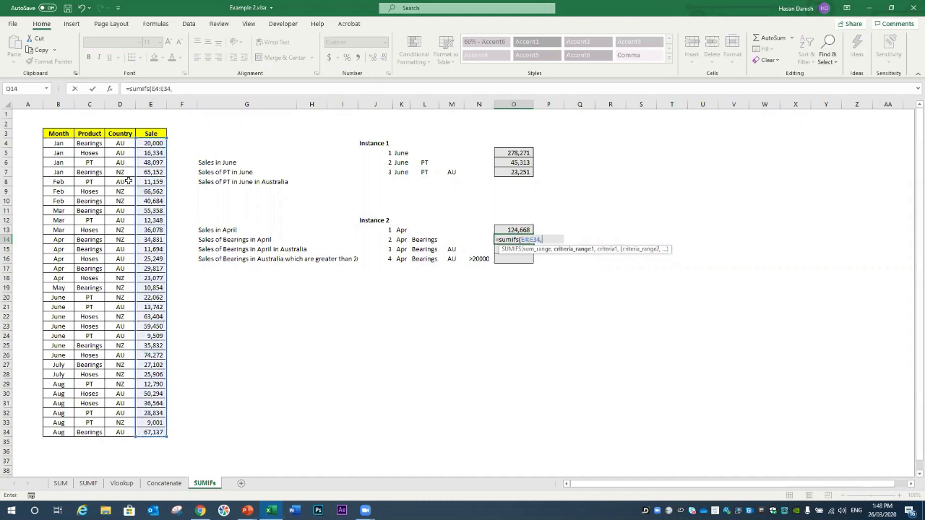
pyautogui.moveTo(62, 144); pyautogui.dragTo(58, 432)
pyautogui.write(',')
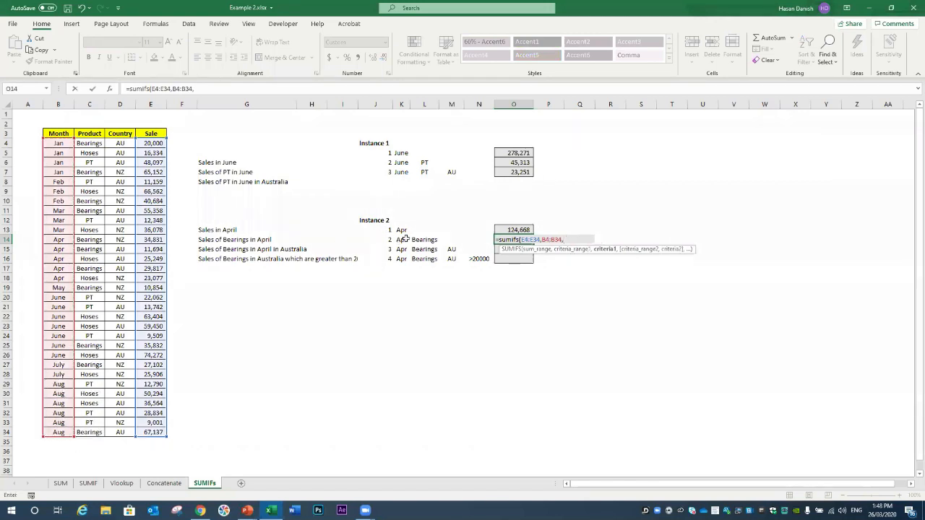
pyautogui.click(406, 239)
pyautogui.write(',')
pyautogui.moveTo(91, 144); pyautogui.dragTo(89, 432)
pyautogui.write(',')
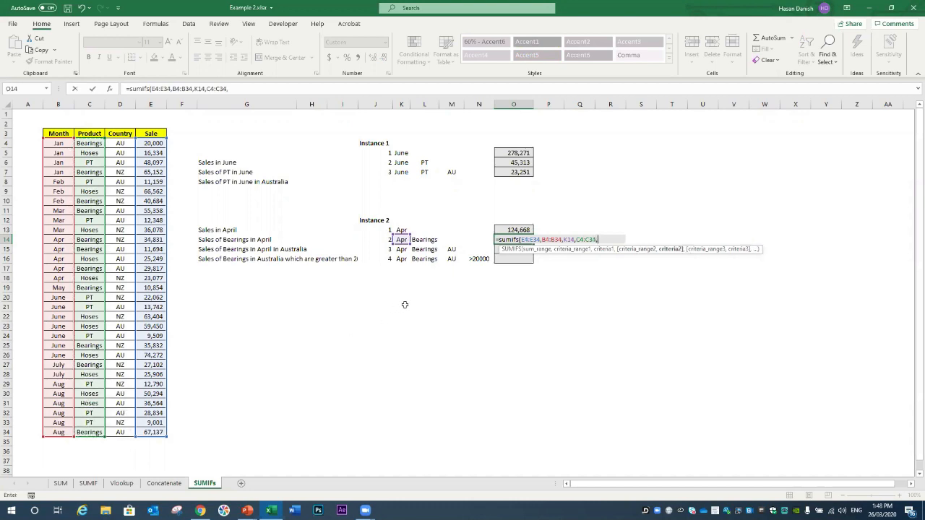
pyautogui.click(428, 239)
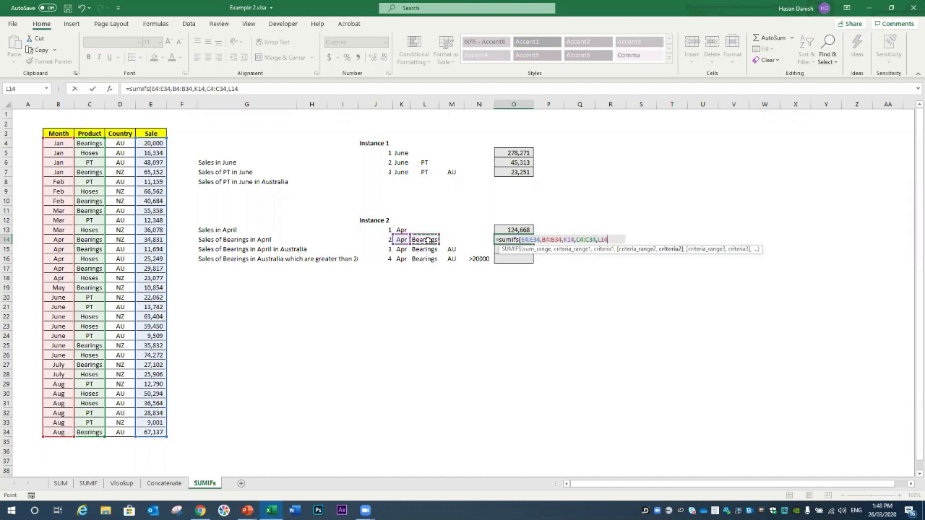
pyautogui.write(')')
pyautogui.press('Return')
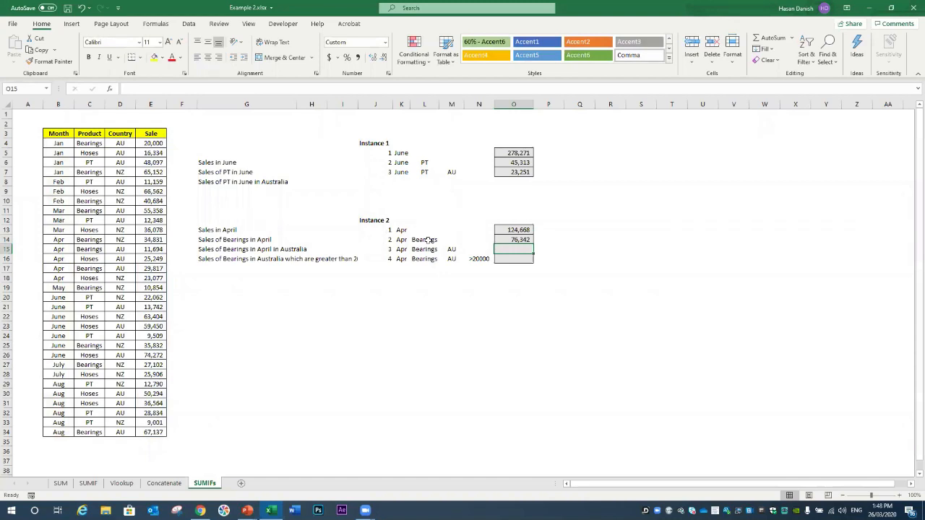
pyautogui.write('=')
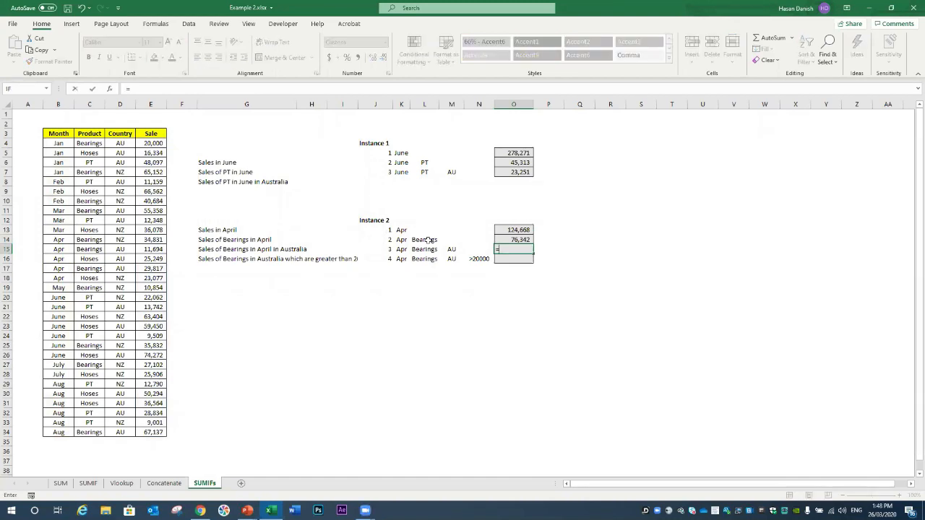
pyautogui.press('Escape')
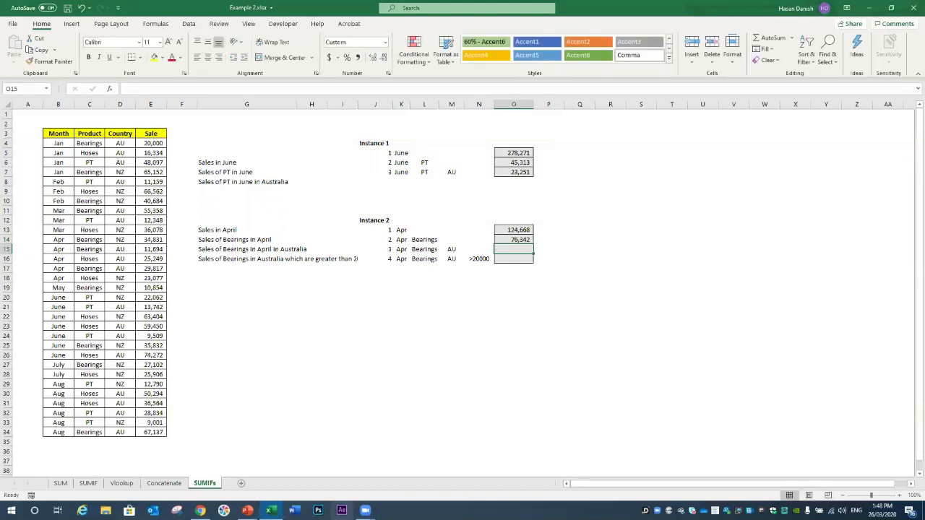
pyautogui.moveTo(365, 510)
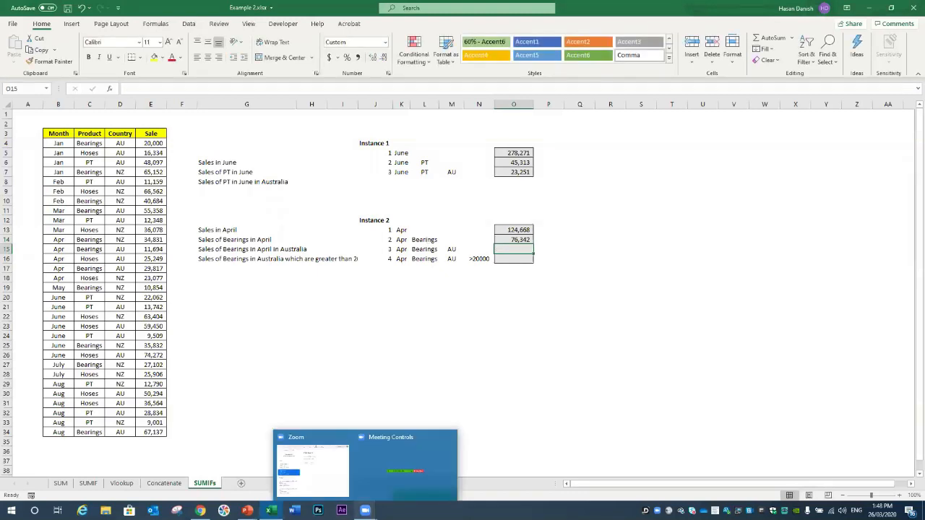
pyautogui.moveTo(383, 474)
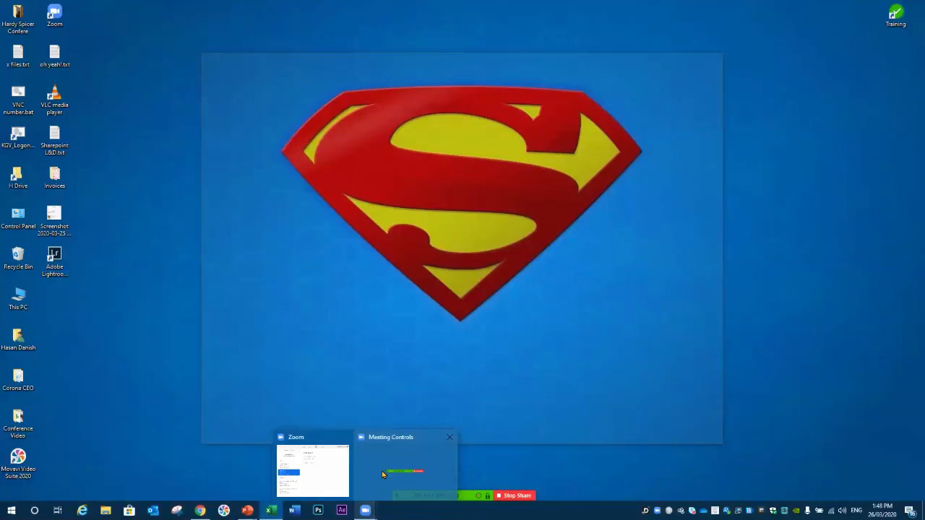
pyautogui.click(383, 474)
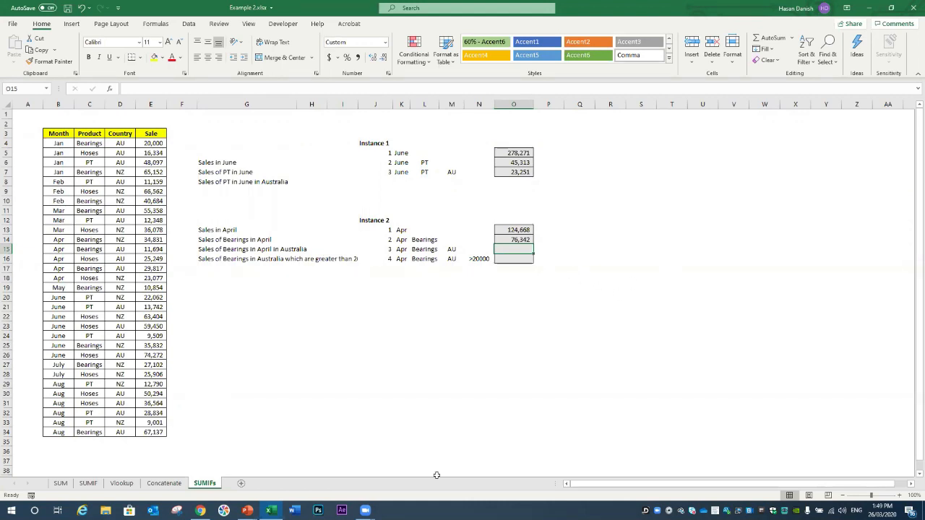
# Step: Widen column G, then begin =SUMIFS in O16 summing E4:E34 where B4:B34 matches K16
pyautogui.click(511, 260)
pyautogui.doubleClick(298, 106)
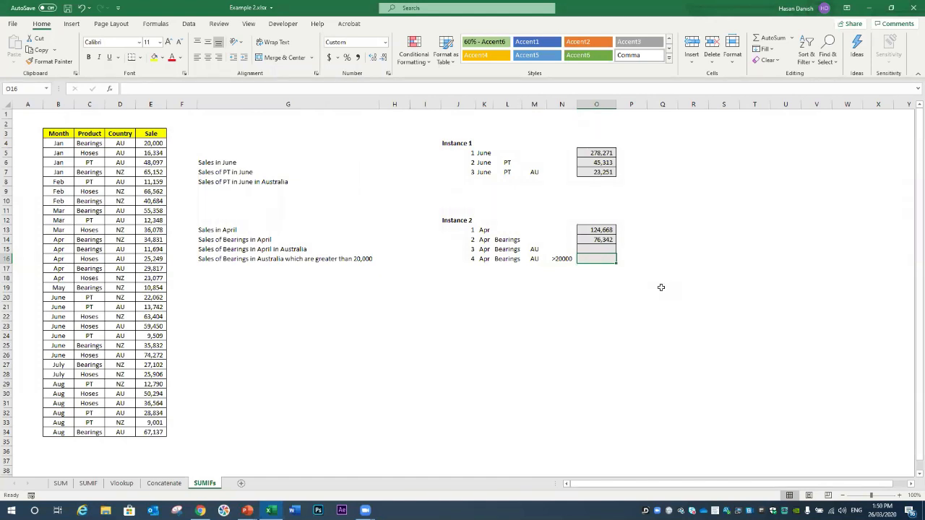
pyautogui.write('=')
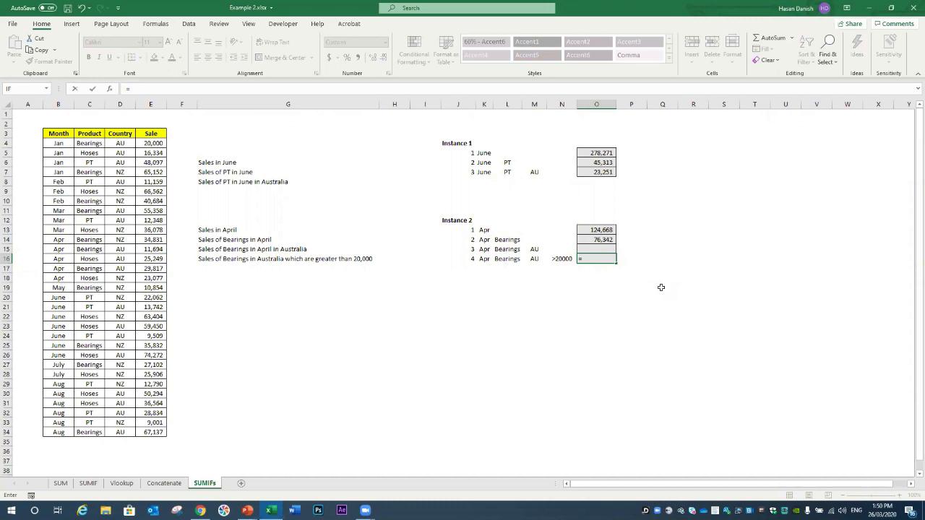
pyautogui.write('sumifs(')
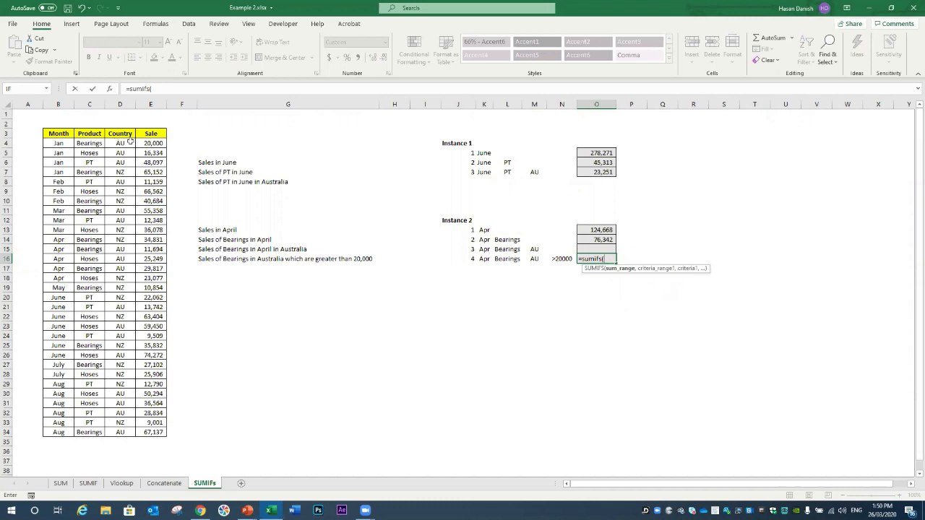
pyautogui.moveTo(144, 143); pyautogui.dragTo(146, 431)
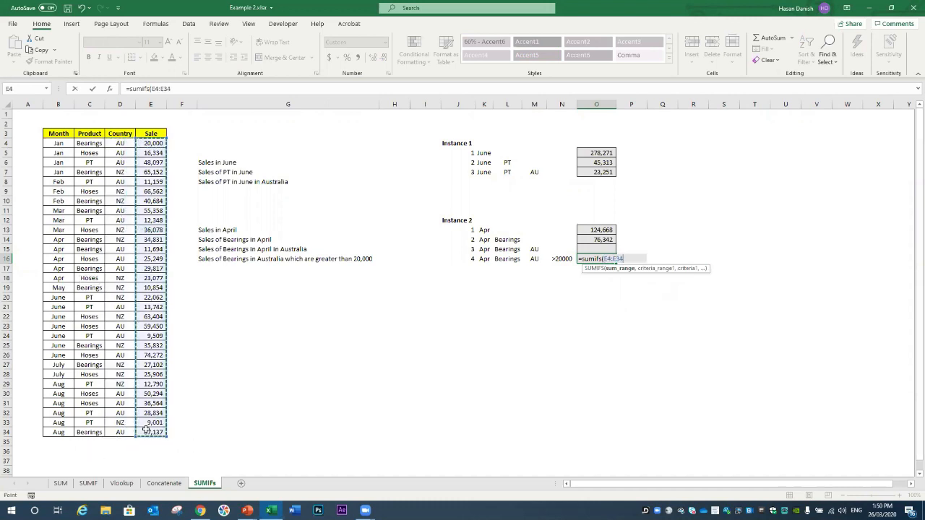
pyautogui.write(',')
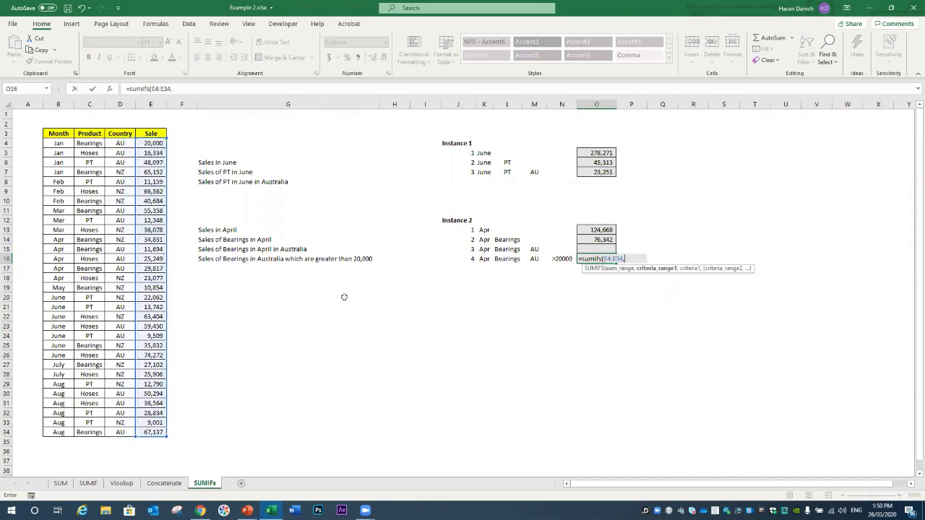
pyautogui.moveTo(59, 143); pyautogui.dragTo(60, 433)
pyautogui.write(',')
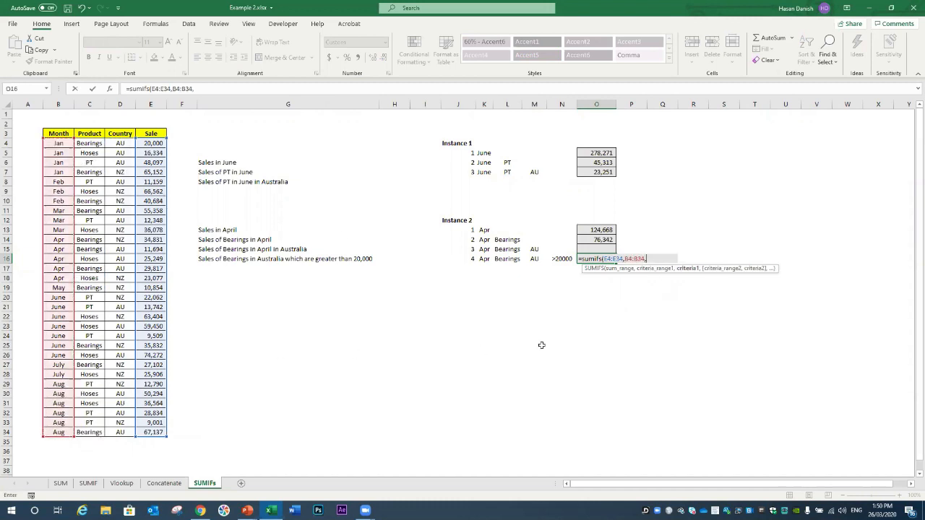
pyautogui.click(485, 259)
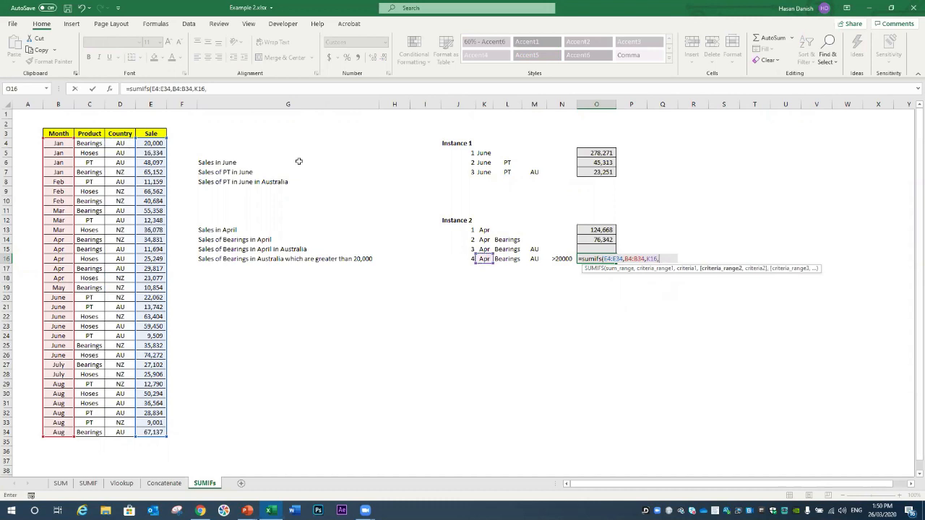
pyautogui.write(',')
# Step: Add criteria C4:C34=L16, D4:D34=M16 and E4:E34=N16 (>20000), returning 29,817
pyautogui.moveTo(89, 143); pyautogui.dragTo(91, 434)
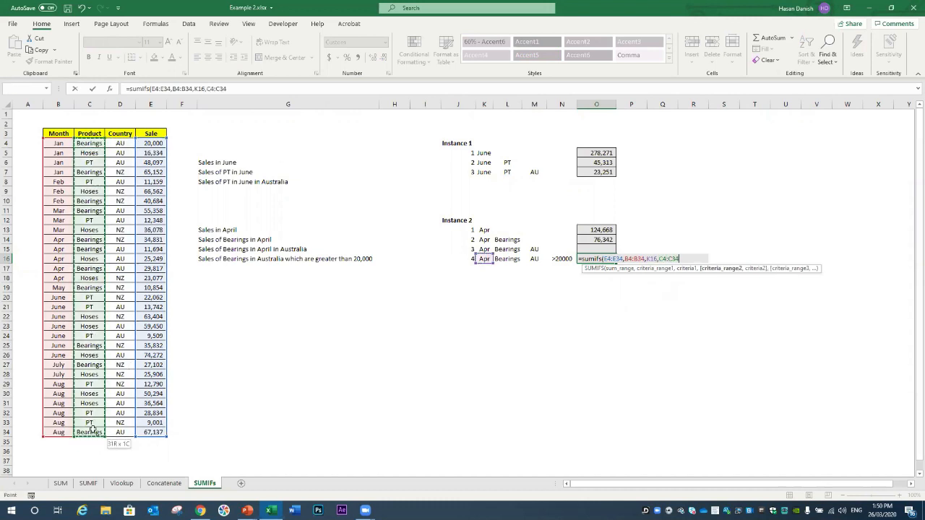
pyautogui.write(',')
pyautogui.click(508, 259)
pyautogui.write(',')
pyautogui.moveTo(120, 143); pyautogui.dragTo(120, 434)
pyautogui.write(',')
pyautogui.click(531, 259)
pyautogui.write(',')
pyautogui.moveTo(153, 143); pyautogui.dragTo(155, 433)
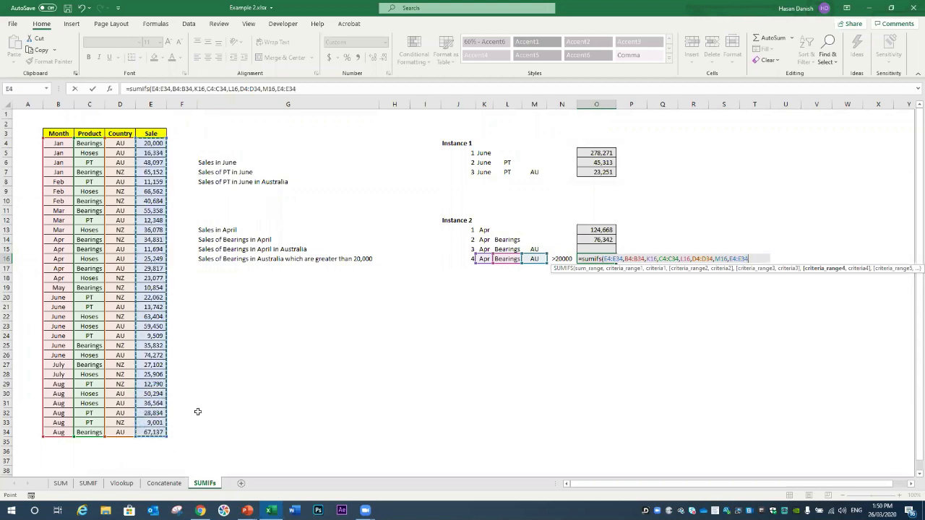
pyautogui.write(',')
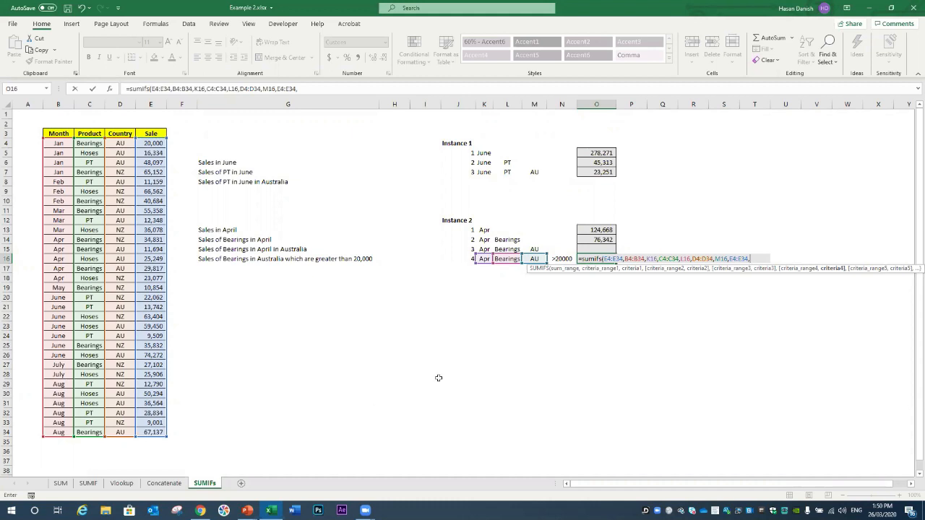
pyautogui.click(562, 258)
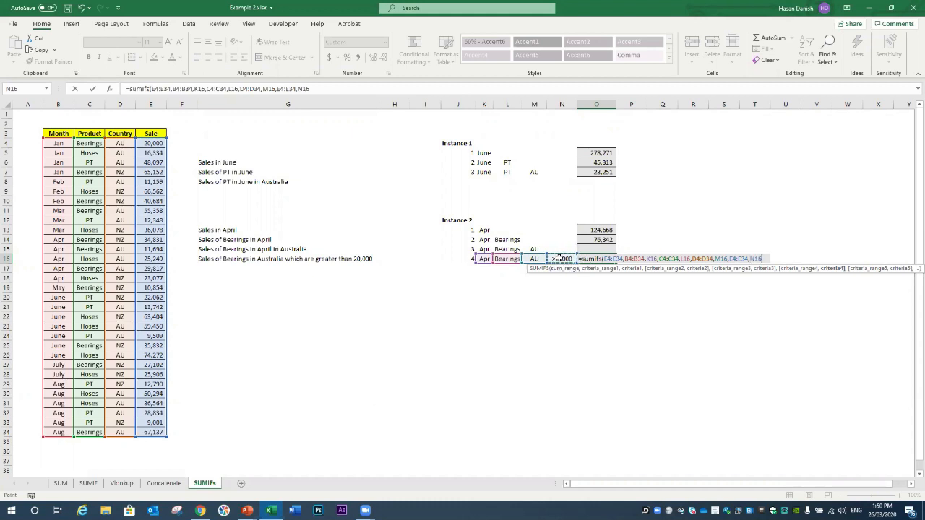
pyautogui.write(')')
pyautogui.press('Return')
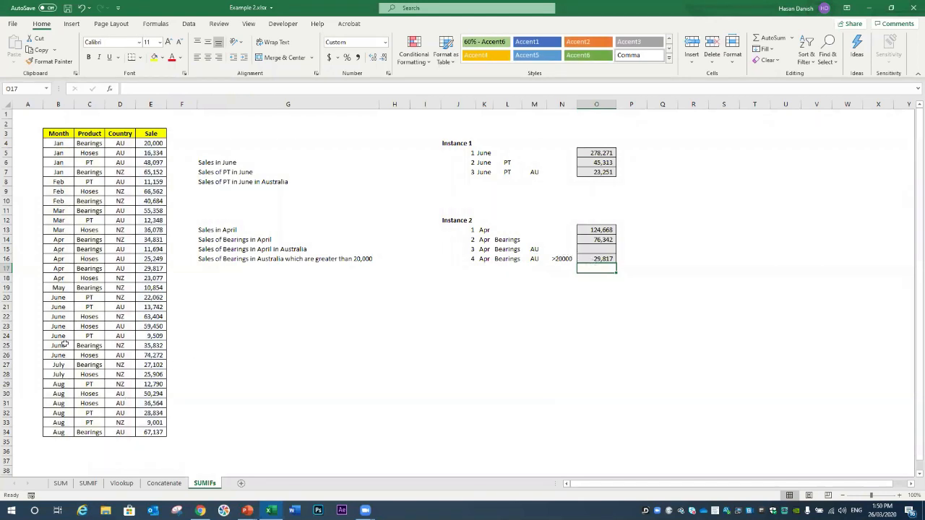
# Step: Change the April Bearings Australia sale in E15 from 11,694 to 21,694
pyautogui.click(118, 268)
pyautogui.click(126, 248)
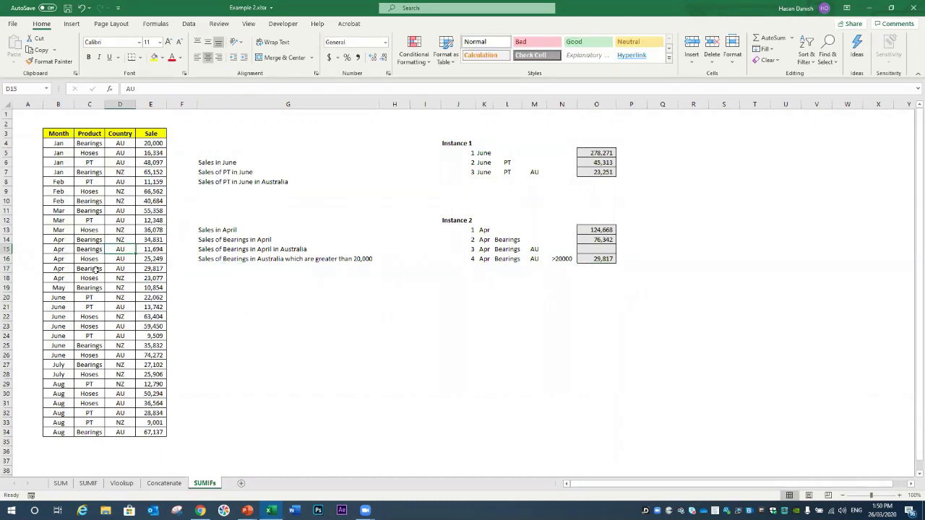
pyautogui.click(148, 269)
pyautogui.click(154, 249)
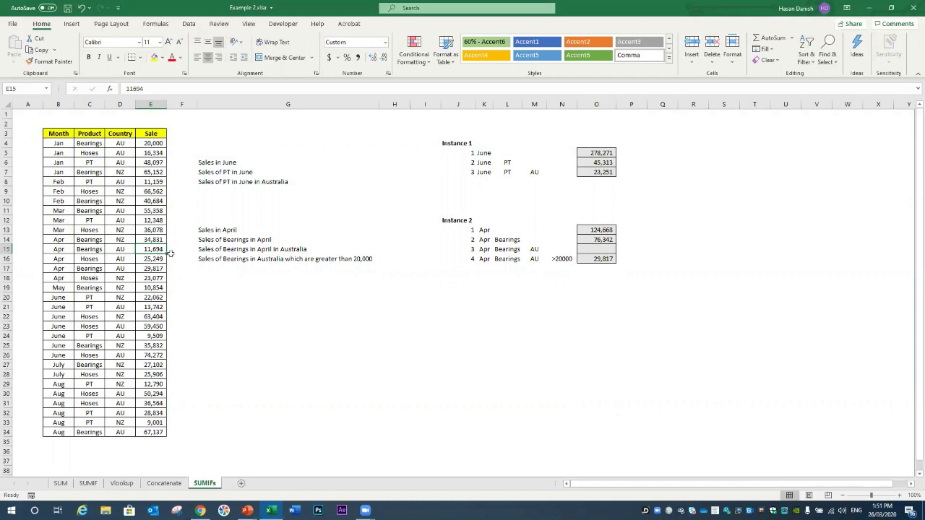
pyautogui.doubleClick(143, 249)
pyautogui.doubleClick(144, 249)
pyautogui.write('2')
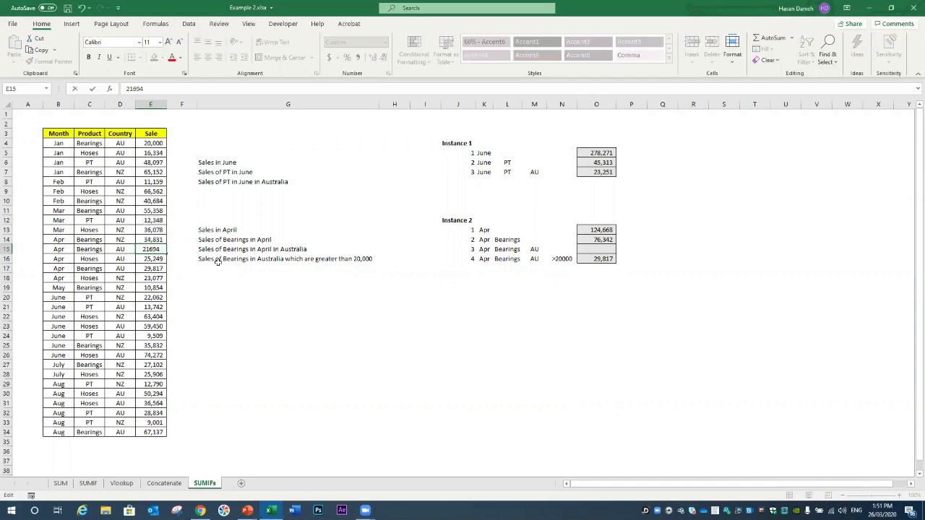
pyautogui.press('Return')
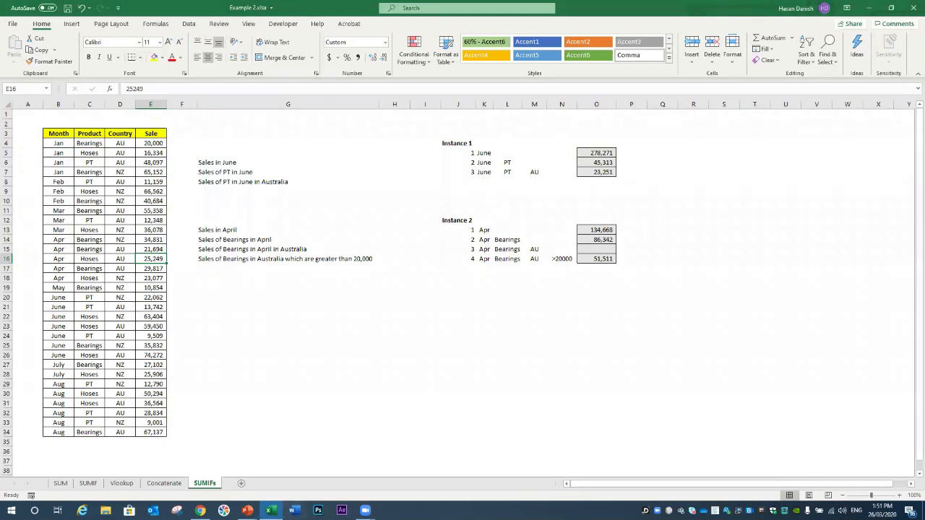
pyautogui.click(247, 510)
# Step: Show the slideshow through the F2 'Shortcut of the month' slide, then end it
pyautogui.click(299, 470)
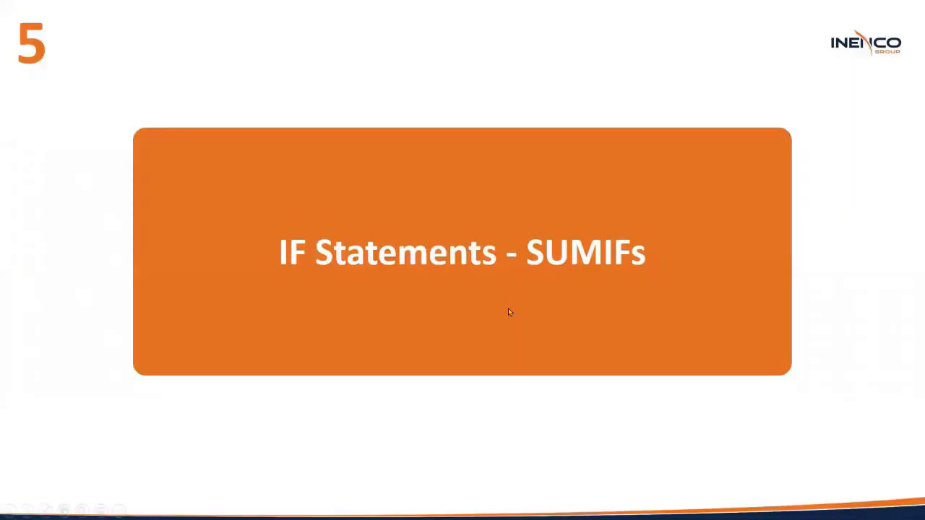
pyautogui.click(536, 396)
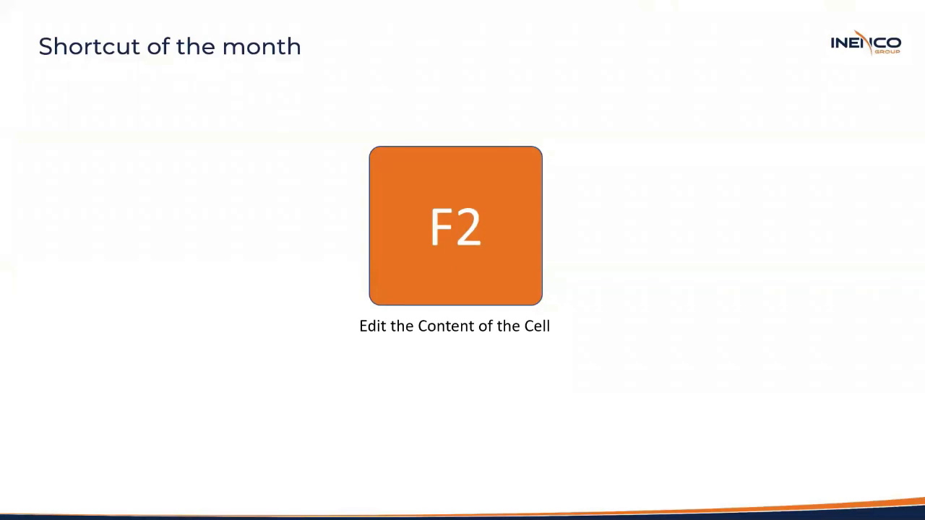
pyautogui.press('Escape')
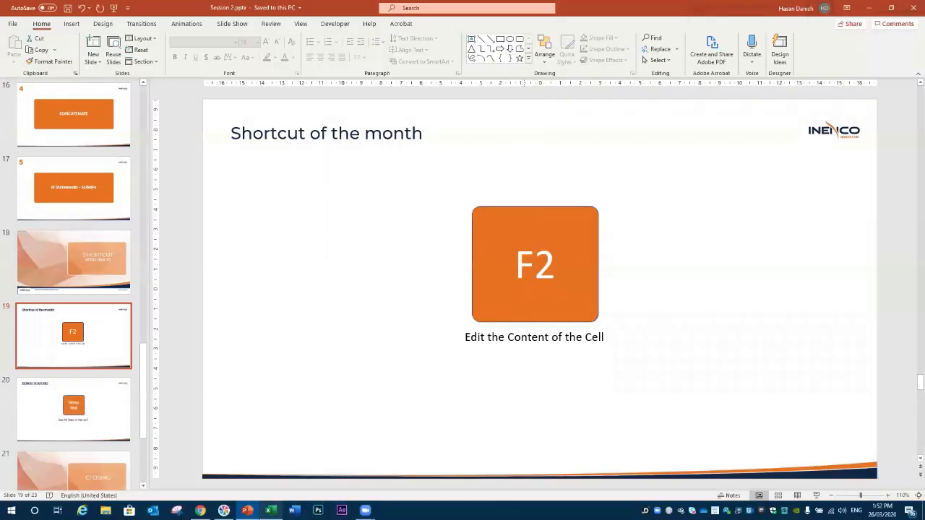
pyautogui.hotkey('alt', 'Tab')
# Step: Type a sample person's name into G21, fixing its trailing letters
pyautogui.click(250, 260)
pyautogui.click(316, 305)
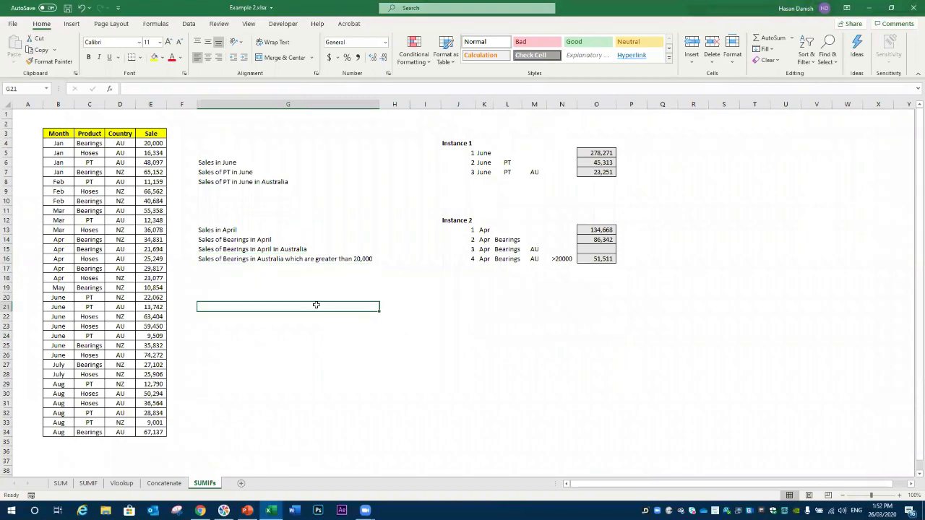
pyautogui.press('BackSpace')
pyautogui.press('BackSpace')
pyautogui.press('BackSpace')
pyautogui.press('BackSpace')
pyautogui.press('BackSpace')
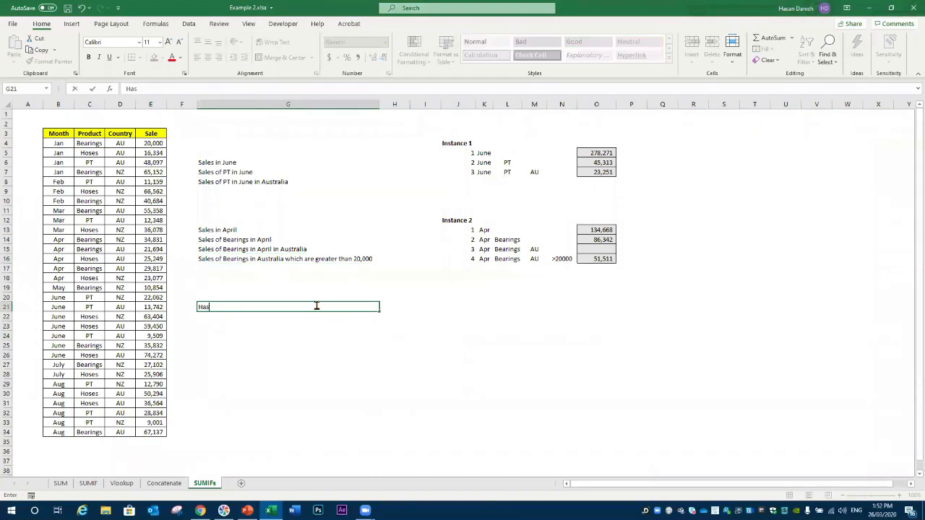
pyautogui.press('BackSpace')
pyautogui.press('BackSpace')
pyautogui.click(272, 318)
pyautogui.press('Up')
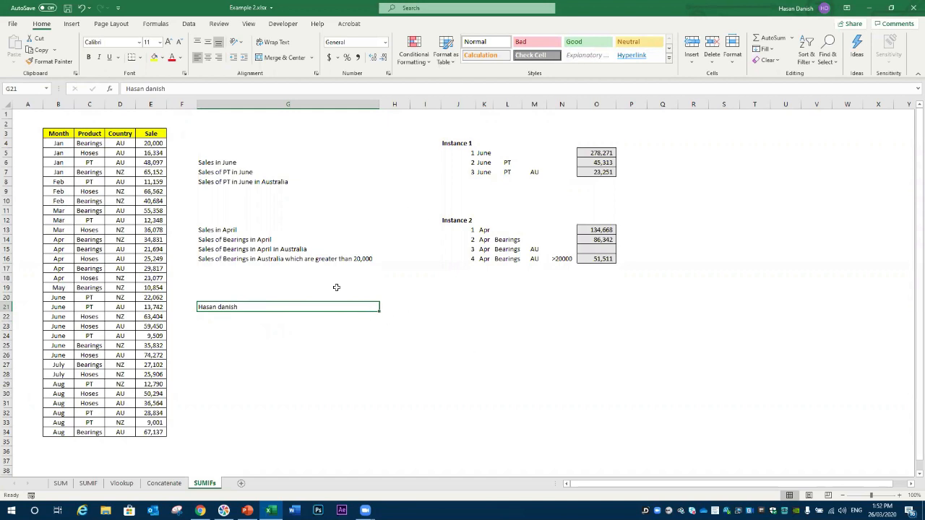
# Step: Edit G21 in place to capitalise the first letter of the surname
pyautogui.doubleClick(224, 307)
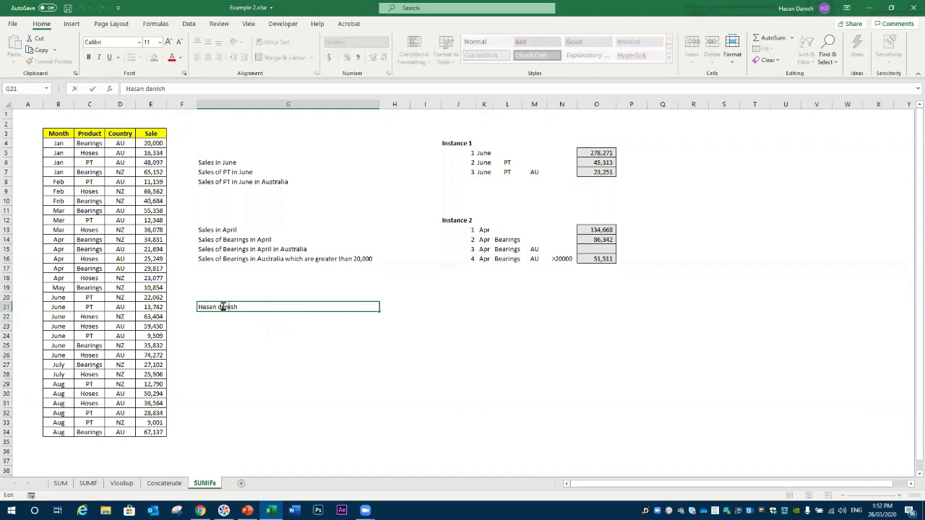
pyautogui.press('BackSpace')
pyautogui.write('D')
pyautogui.press('Up')
# Step: Overwrite G21 with a misspelt version of the name, then reopen and cancel editing
pyautogui.click(308, 334)
pyautogui.click(318, 309)
pyautogui.press('Return')
pyautogui.click(317, 309)
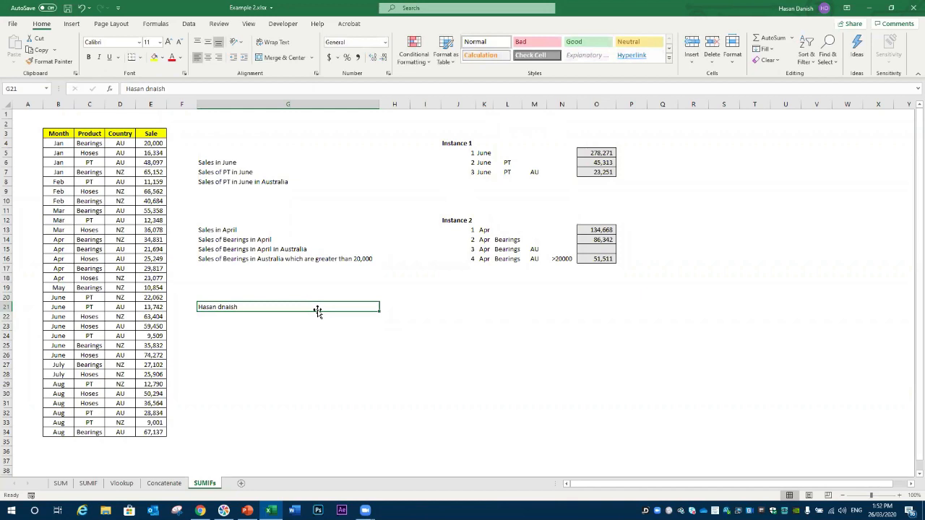
pyautogui.doubleClick(317, 310)
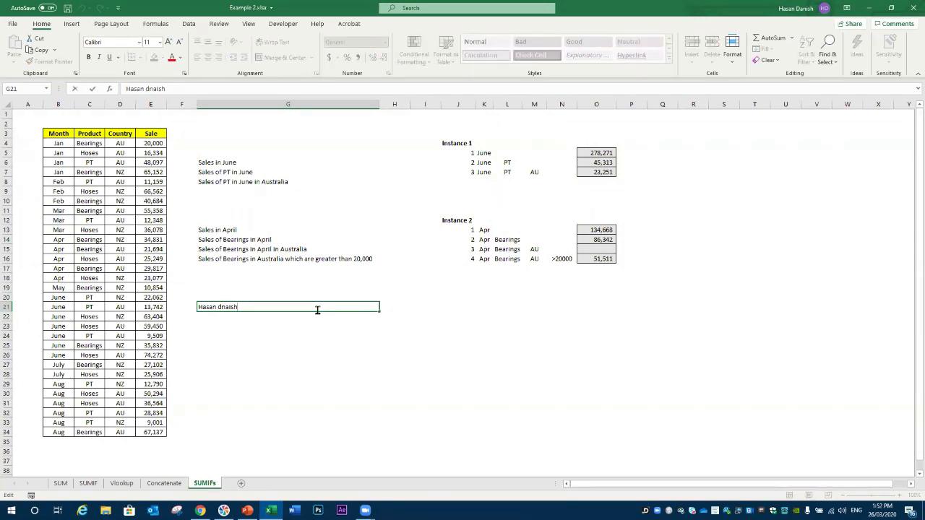
pyautogui.press('Escape')
# Step: Use F2 on O16 to view its SUMIFS formula, leaving it unchanged
pyautogui.press('Up')
pyautogui.press('Up')
pyautogui.press('Up')
pyautogui.press('Up')
pyautogui.press('Up')
pyautogui.press('Up')
pyautogui.press('Up')
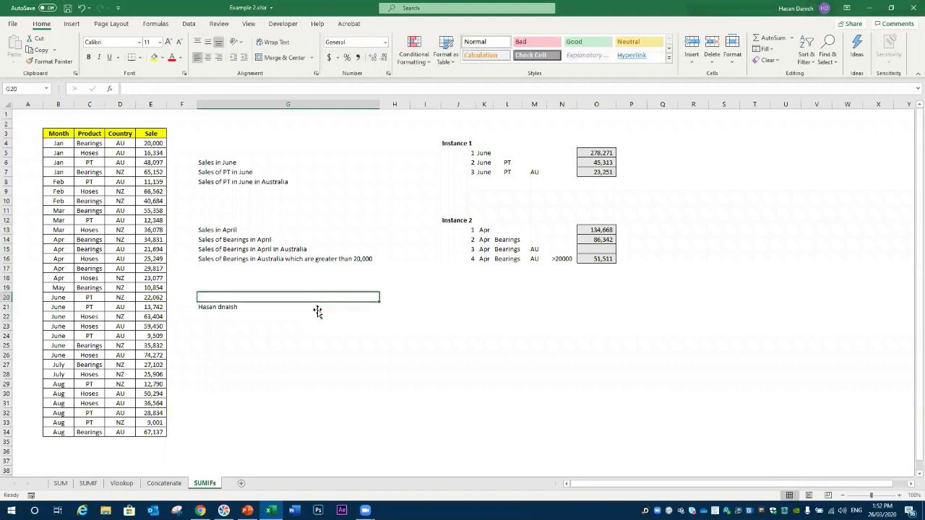
pyautogui.press('Right')
pyautogui.press('Right')
pyautogui.press('Right')
pyautogui.press('Right')
pyautogui.press('Right')
pyautogui.press('Right')
pyautogui.press('Right')
pyautogui.press('Right')
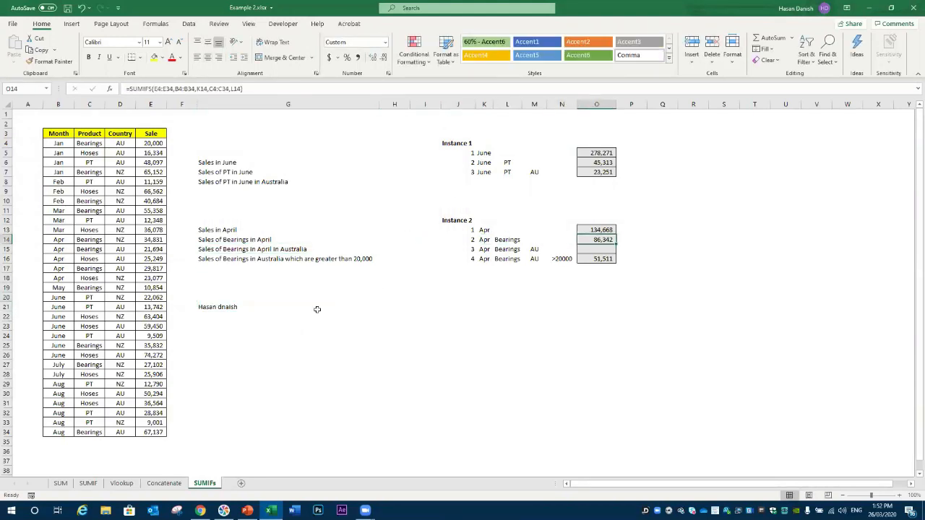
pyautogui.press('Down')
pyautogui.press('Down')
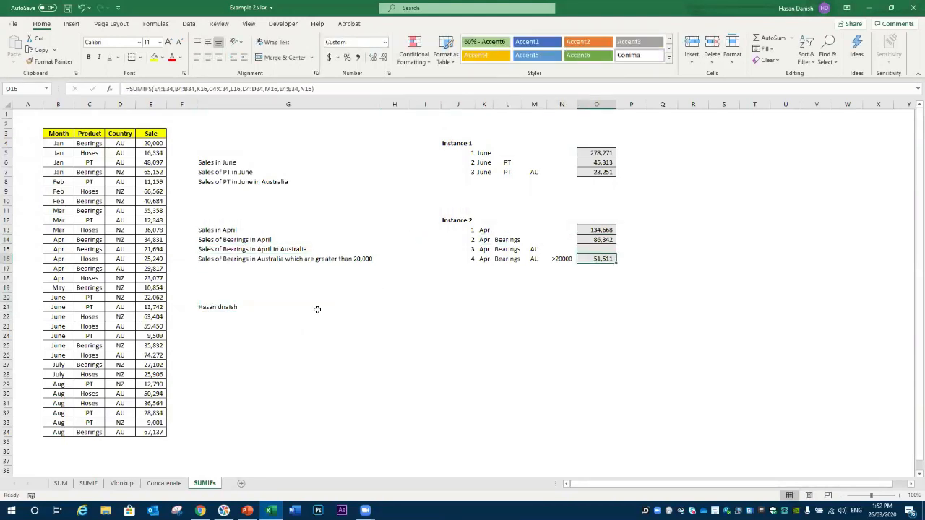
pyautogui.press('F2')
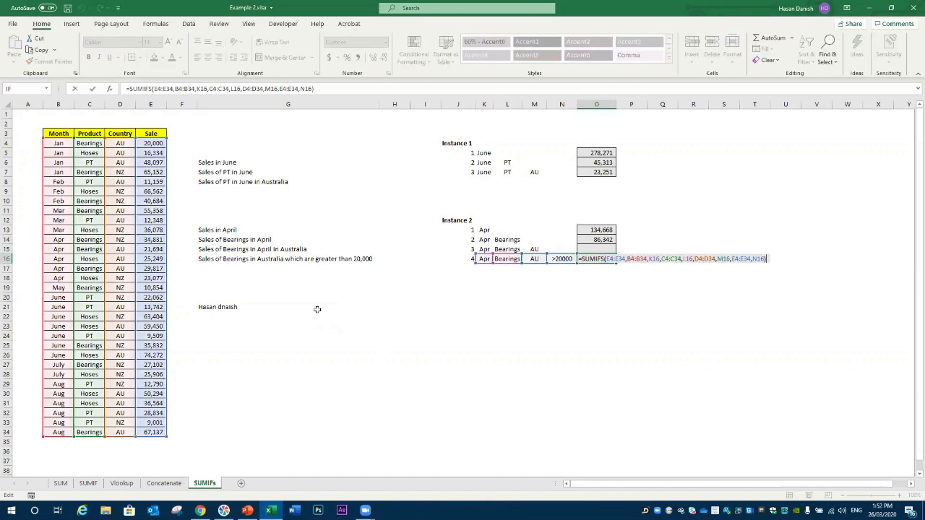
pyautogui.press('Return')
pyautogui.press('Up')
pyautogui.press('Up')
pyautogui.press('Up')
pyautogui.press('Left')
pyautogui.press('Left')
pyautogui.press('Left')
pyautogui.press('Left')
pyautogui.press('Left')
pyautogui.press('Left')
pyautogui.press('Left')
pyautogui.press('Left')
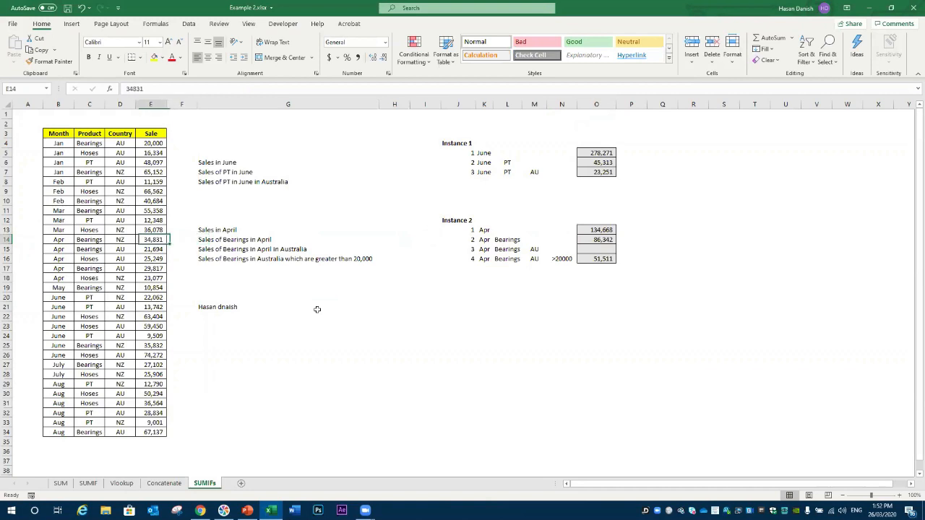
pyautogui.press('Up')
# Step: Change the G13 label from 'Sales in April' to 'Sales in June'
pyautogui.press('F2')
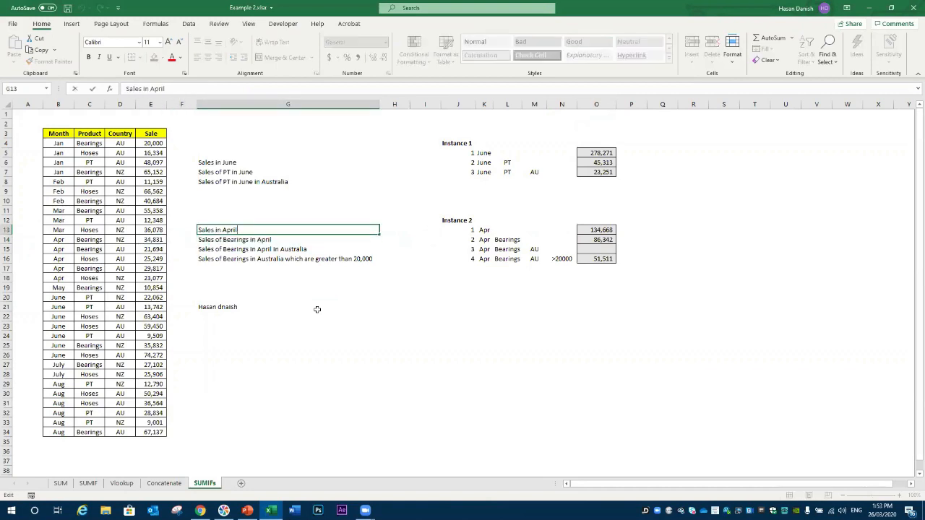
pyautogui.hotkey('shift', 'Left')
pyautogui.hotkey('shift', 'Left')
pyautogui.hotkey('shift', 'Left')
pyautogui.hotkey('shift', 'Left')
pyautogui.hotkey('shift', 'Left')
pyautogui.press('Escape')
pyautogui.press('Right')
pyautogui.press('Left')
pyautogui.press('Down')
pyautogui.press('Up')
pyautogui.press('F2')
pyautogui.press('BackSpace')
pyautogui.press('BackSpace')
pyautogui.press('BackSpace')
pyautogui.press('BackSpace')
pyautogui.press('BackSpace')
pyautogui.write('June')
pyautogui.press('Return')
# Step: Enter June as the month criterion in K13
pyautogui.press('Right')
pyautogui.press('Right')
pyautogui.press('Right')
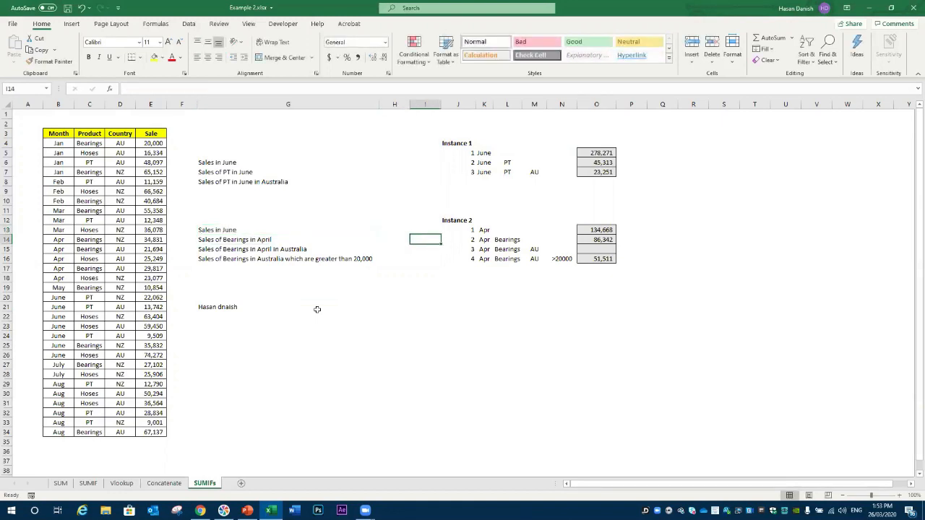
pyautogui.press('Up')
pyautogui.press('Right')
pyautogui.write('June')
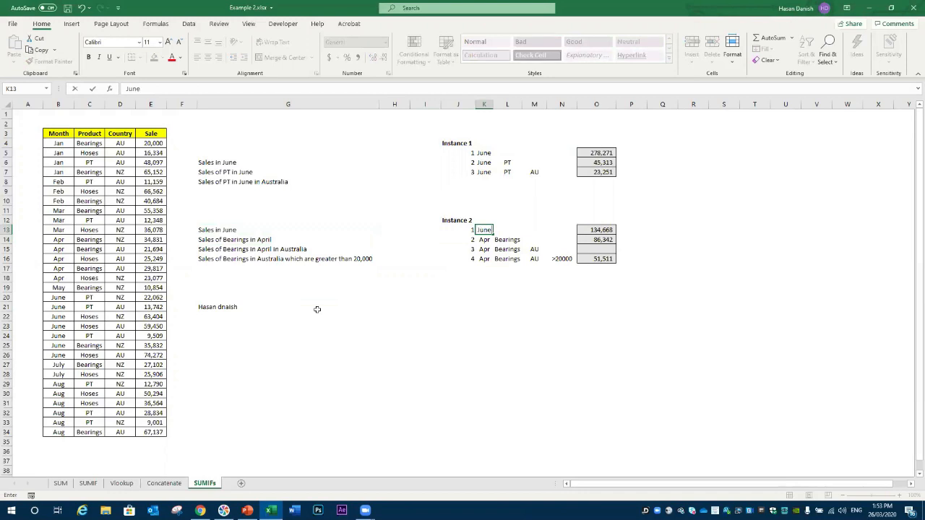
pyautogui.press('Return')
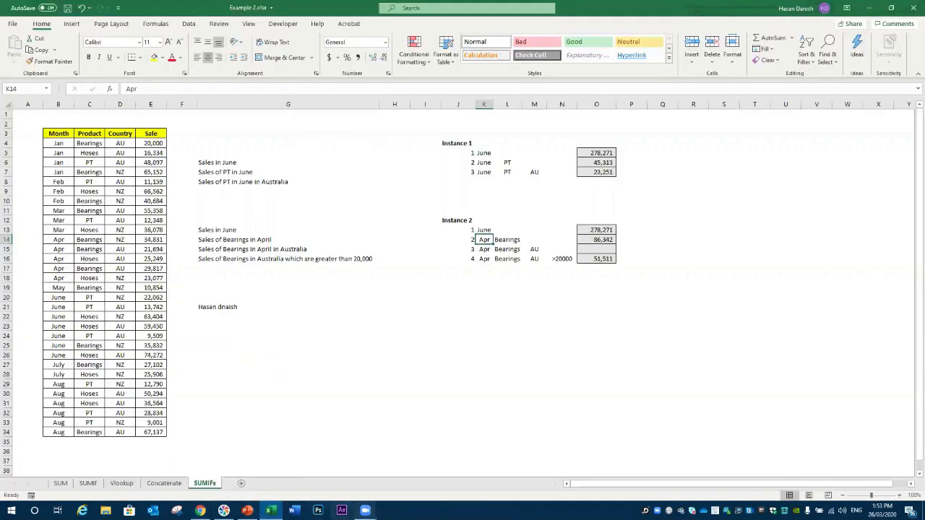
pyautogui.moveTo(365, 510)
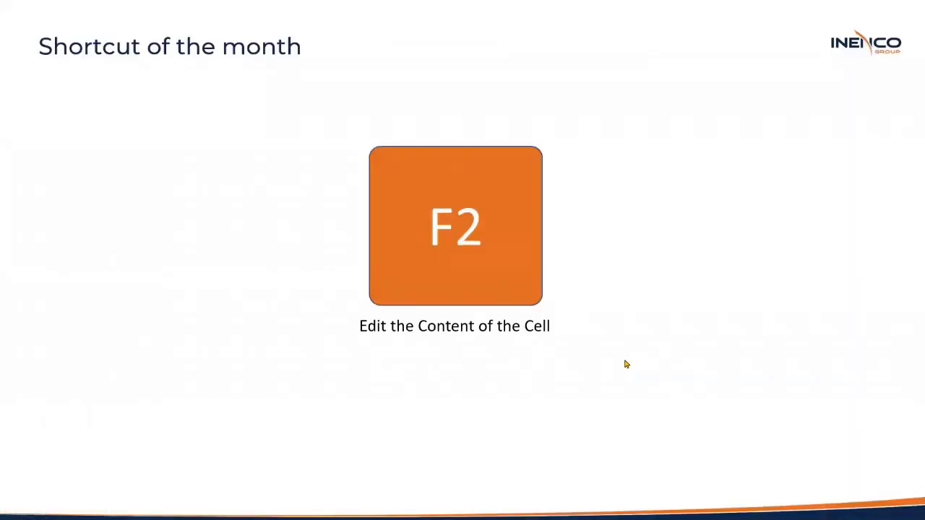
# Step: Show the Wrap Text bonus slide, then narrow column G on the SUMIFs sheet so G16 is cut off
pyautogui.click(631, 257)
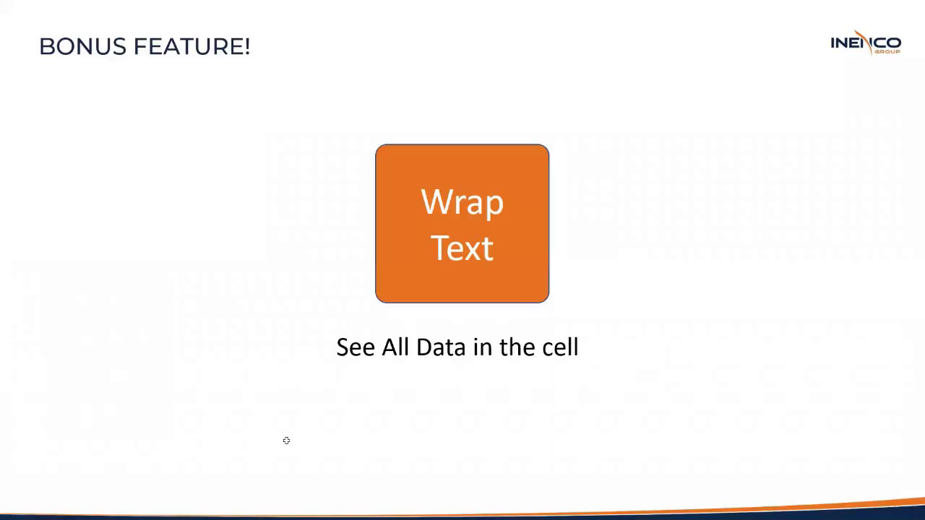
pyautogui.hotkey('alt', 'Tab')
pyautogui.moveTo(379, 106); pyautogui.dragTo(300, 108)
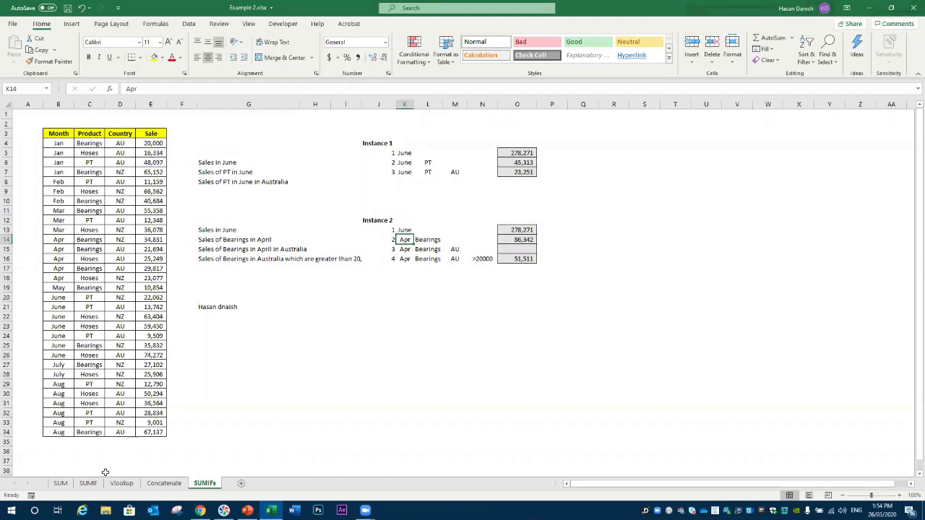
# Step: On the Concatenate sheet, narrow the Full Name column and type 'sdasd' into H22
pyautogui.click(165, 482)
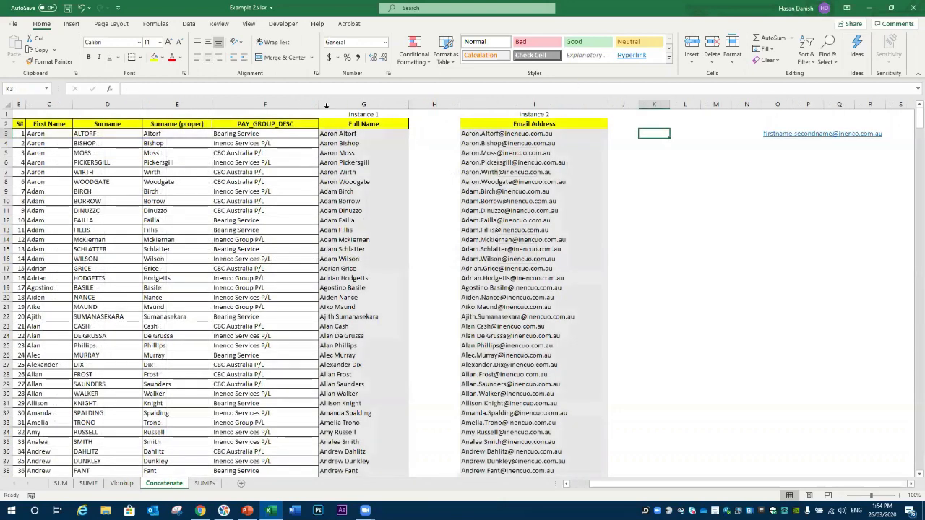
pyautogui.moveTo(408, 104); pyautogui.dragTo(369, 104)
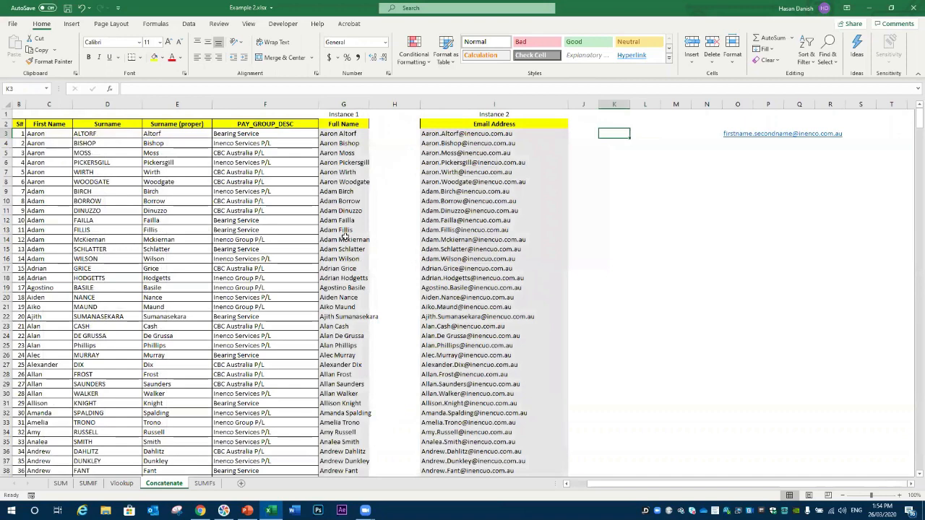
pyautogui.click(390, 306)
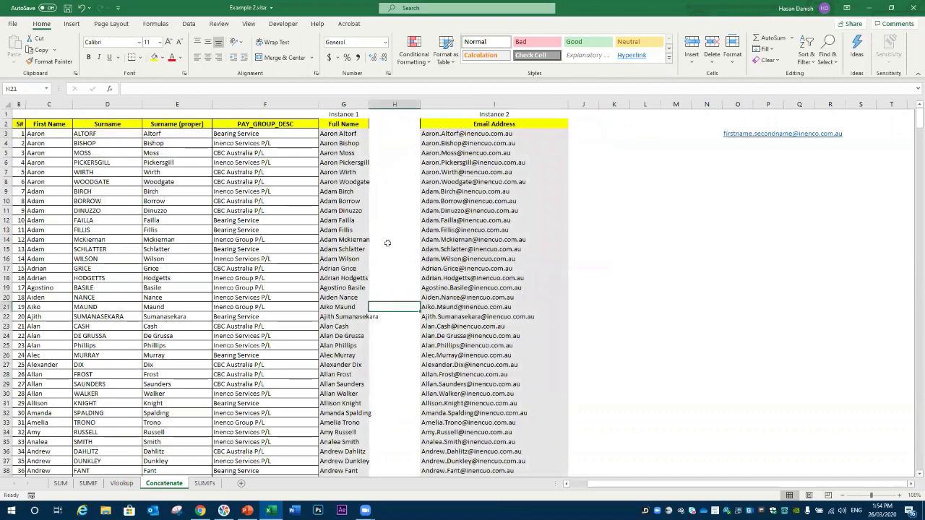
pyautogui.moveTo(369, 104); pyautogui.dragTo(354, 104)
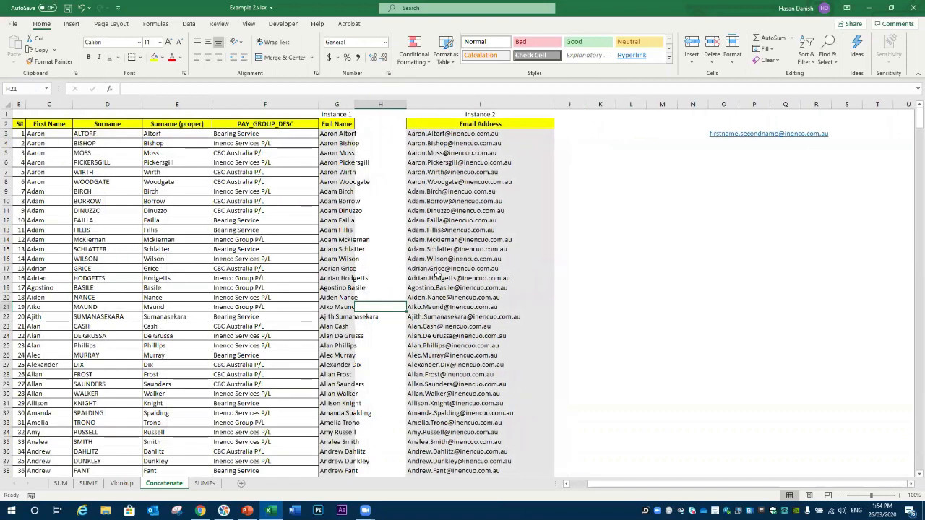
pyautogui.click(386, 316)
pyautogui.write('sdasd')
pyautogui.click(385, 354)
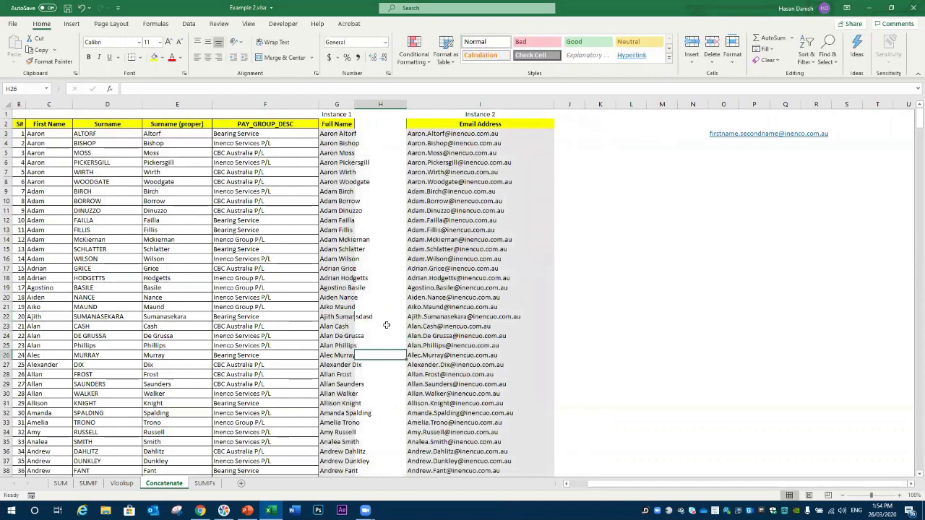
# Step: Narrow the Email Address column and type 'wSWS' into J22
pyautogui.moveTo(554, 104); pyautogui.dragTo(479, 110)
pyautogui.click(506, 316)
pyautogui.write('wSWS')
pyautogui.click(612, 316)
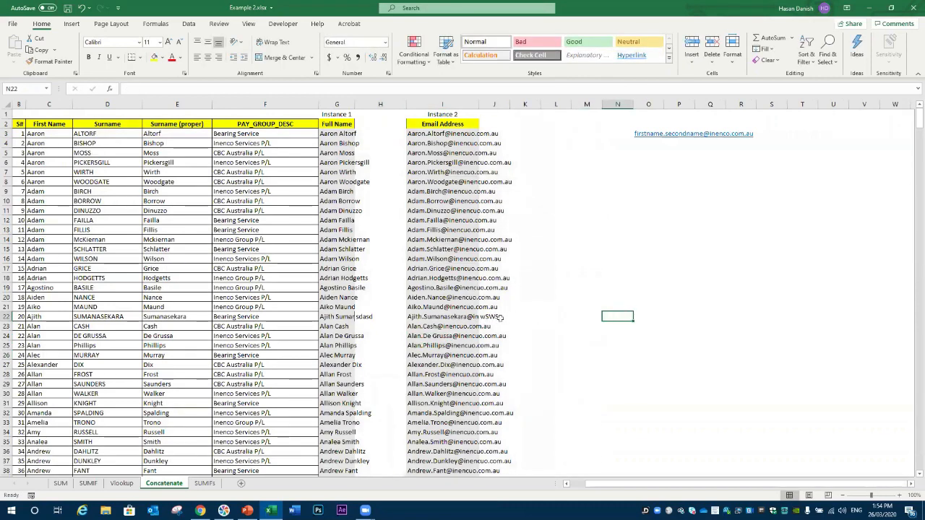
# Step: Wrap text in the Email Address column, widen it, and autofit the Full Name column
pyautogui.click(452, 104)
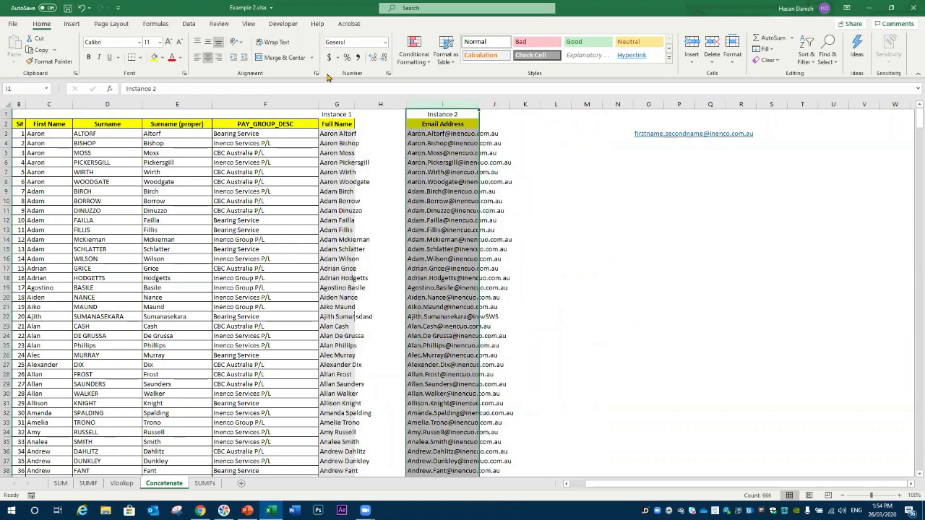
pyautogui.click(273, 43)
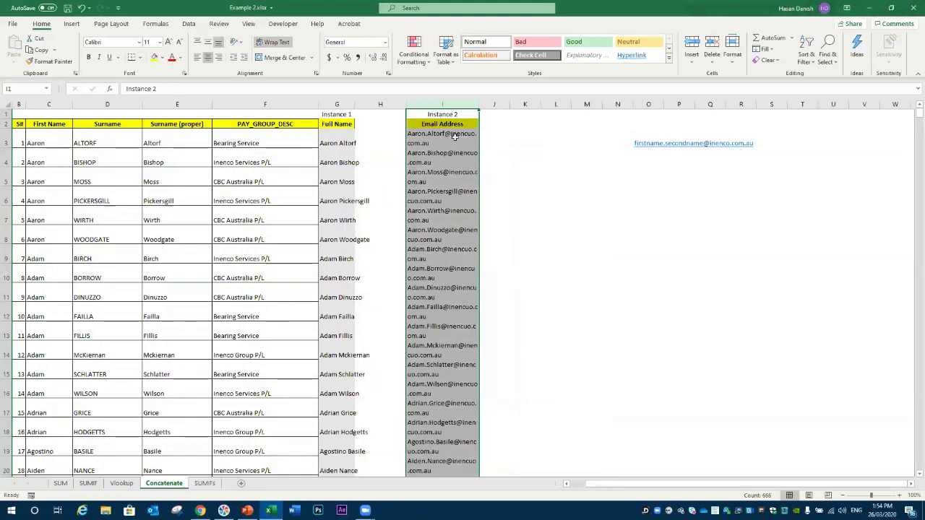
pyautogui.moveTo(482, 105); pyautogui.dragTo(524, 103)
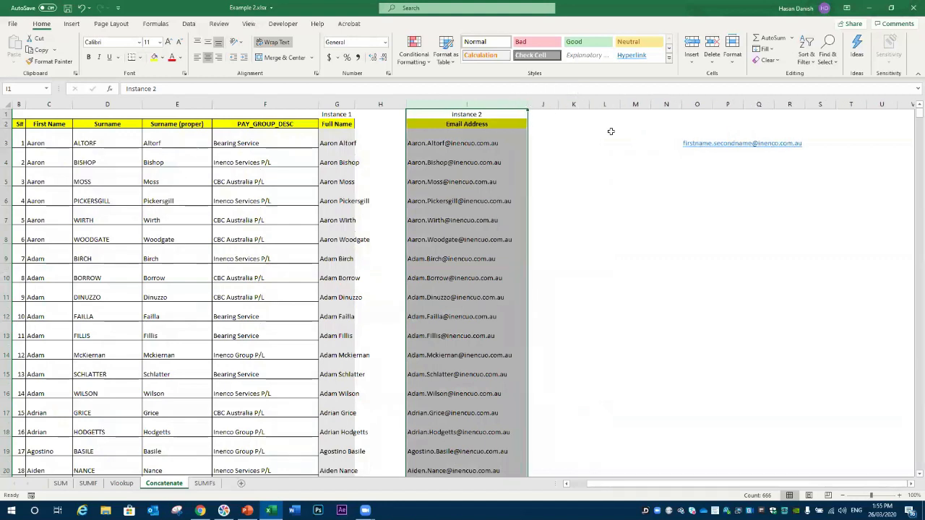
pyautogui.doubleClick(355, 99)
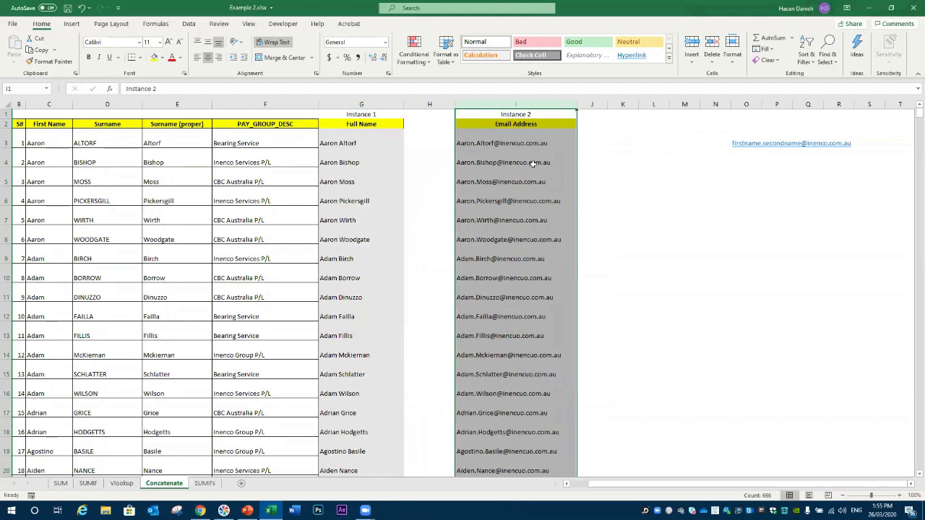
pyautogui.click(592, 176)
pyautogui.click(597, 141)
pyautogui.click(631, 144)
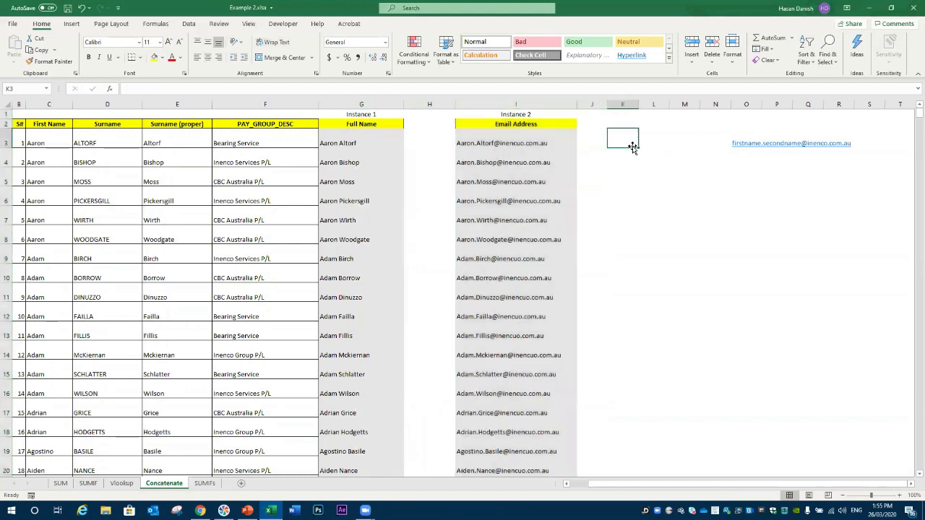
# Step: Enter in K3 'there is a story on one of the cells which is quite longer than the other cell and you really do not want to increase the size of the column'
pyautogui.write('there is a stor')
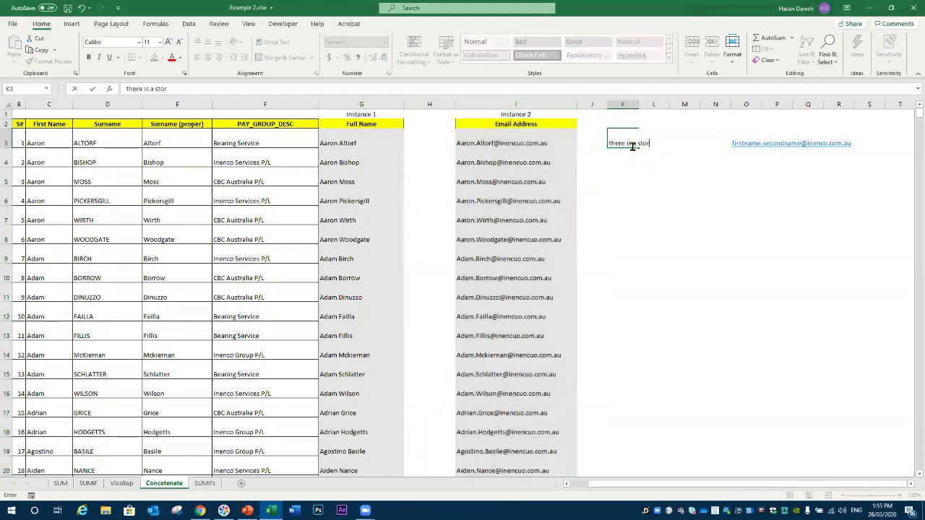
pyautogui.write('y on one of the cells which is')
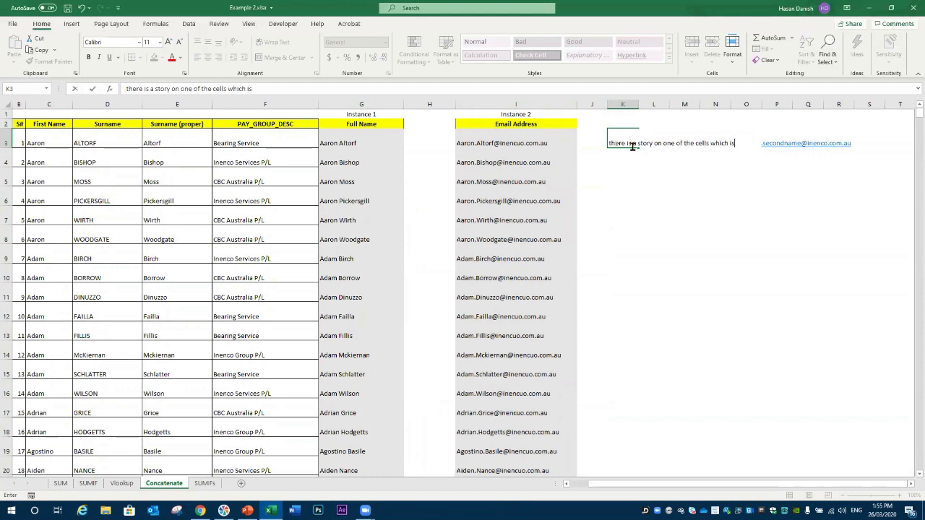
pyautogui.write(' quite longer than the')
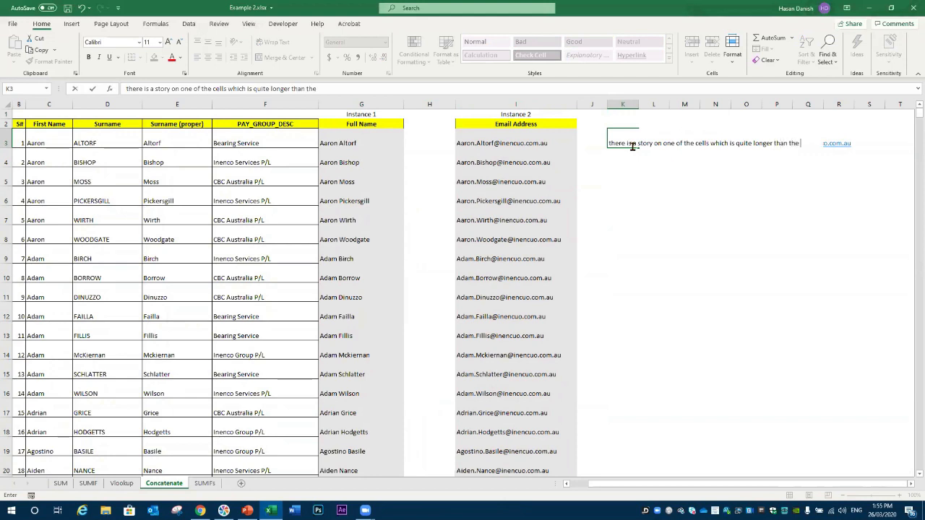
pyautogui.write(' other cell and you really donp')
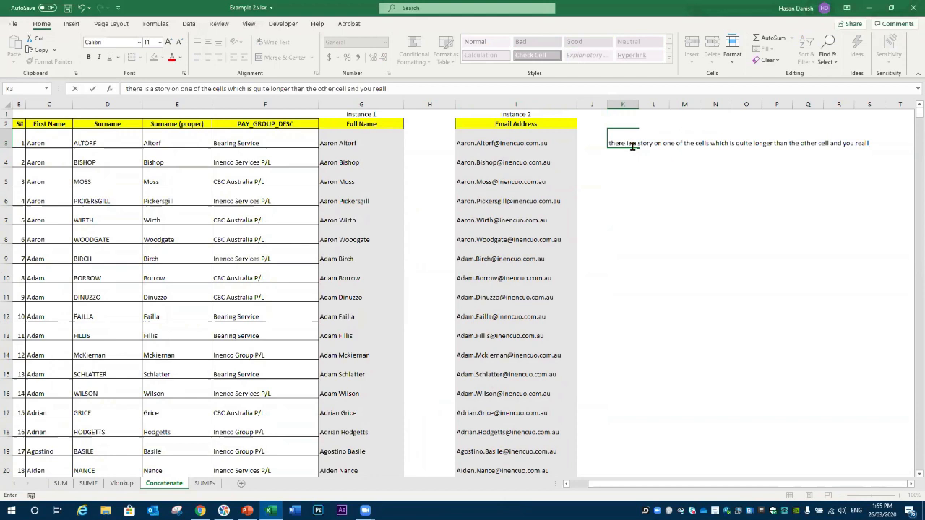
pyautogui.press('BackSpace')
pyautogui.write('not want to increase the size of the colum')
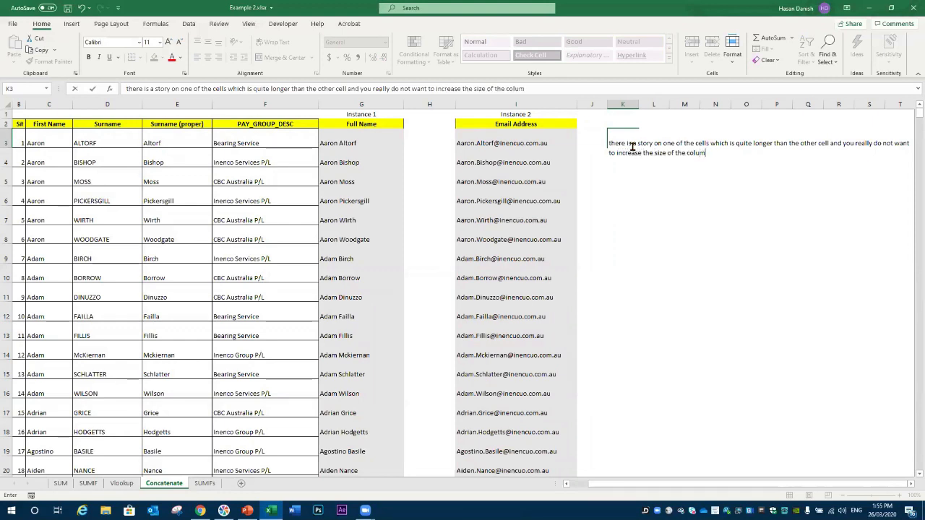
pyautogui.write('n')
pyautogui.press('Return')
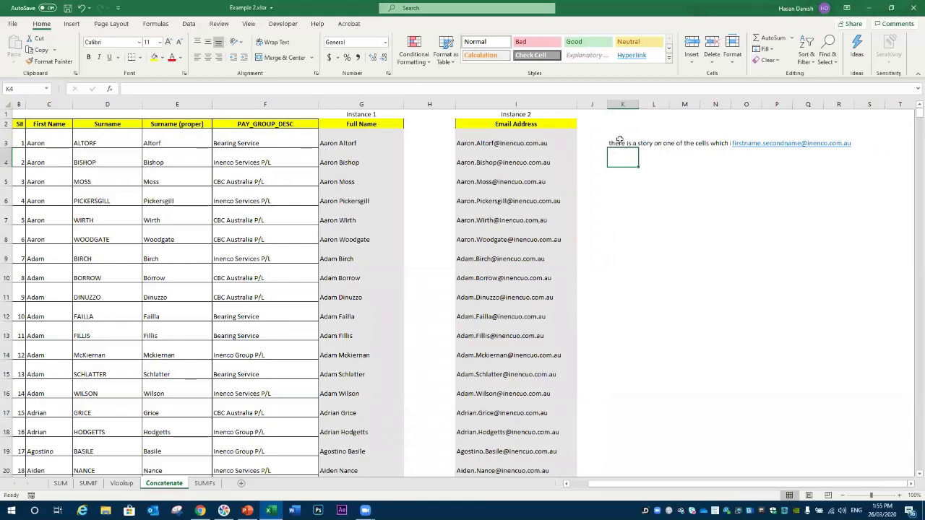
# Step: Wrap the K3 note, widen column K, and fit row 3's height to the wrapped text
pyautogui.click(615, 142)
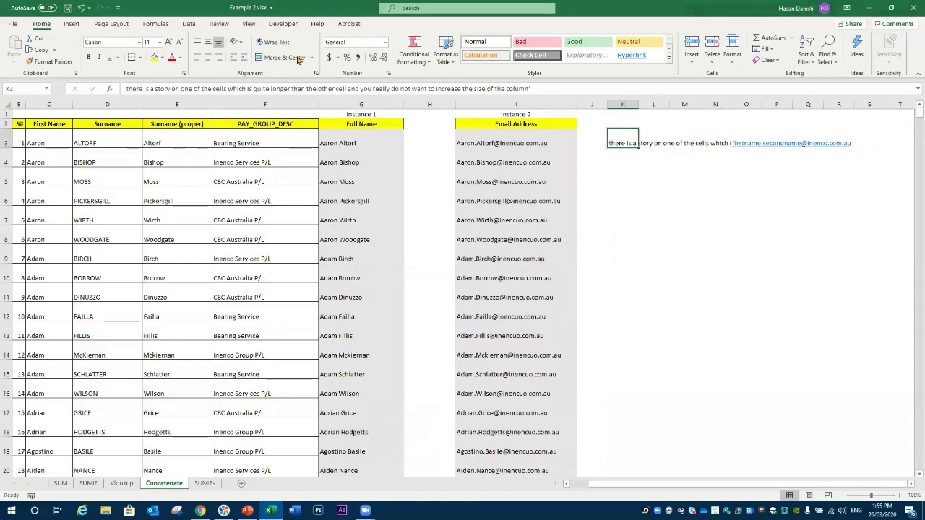
pyautogui.click(274, 42)
pyautogui.moveTo(638, 104); pyautogui.dragTo(676, 103)
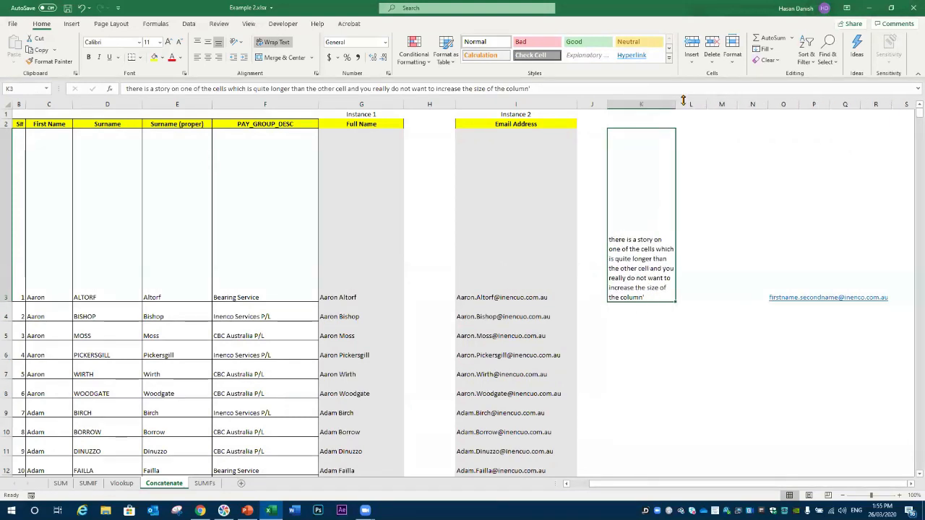
pyautogui.doubleClick(10, 302)
pyautogui.click(628, 276)
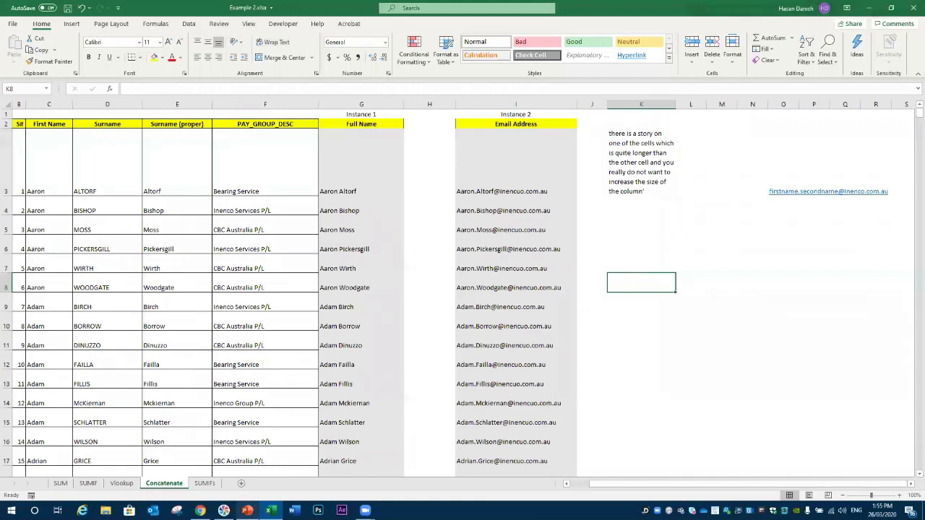
pyautogui.click(247, 511)
# Step: Start the slideshow at slide 21 CLOSING with Shift+F5 and advance past the recap to the Poll slide
pyautogui.click(78, 443)
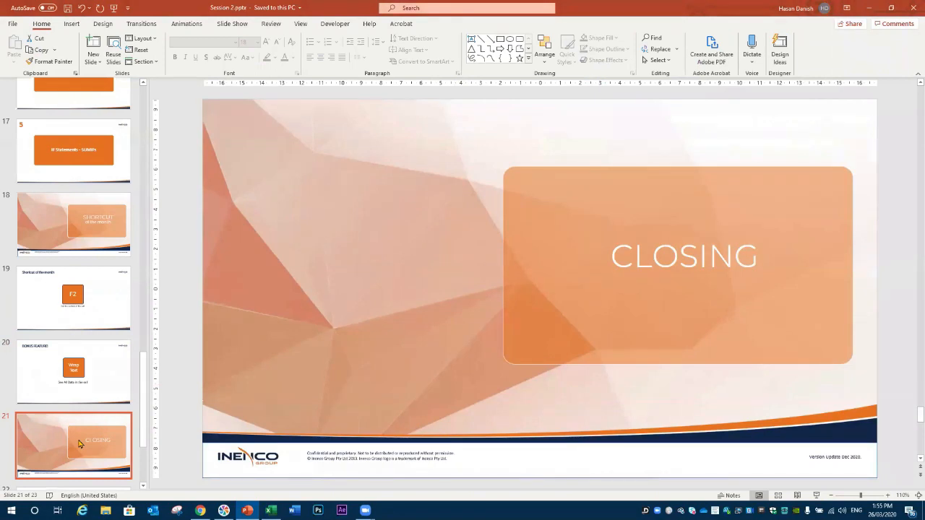
pyautogui.hotkey('shift', 'F5')
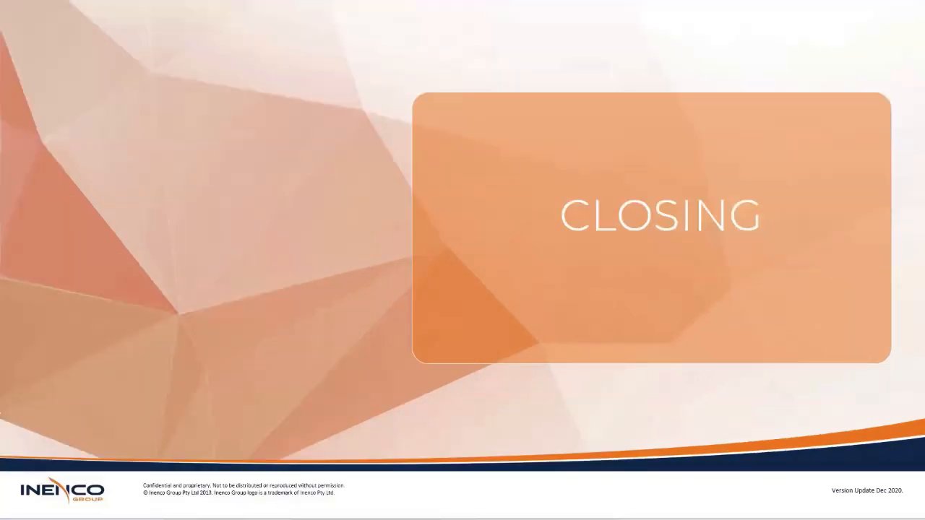
pyautogui.press('Right')
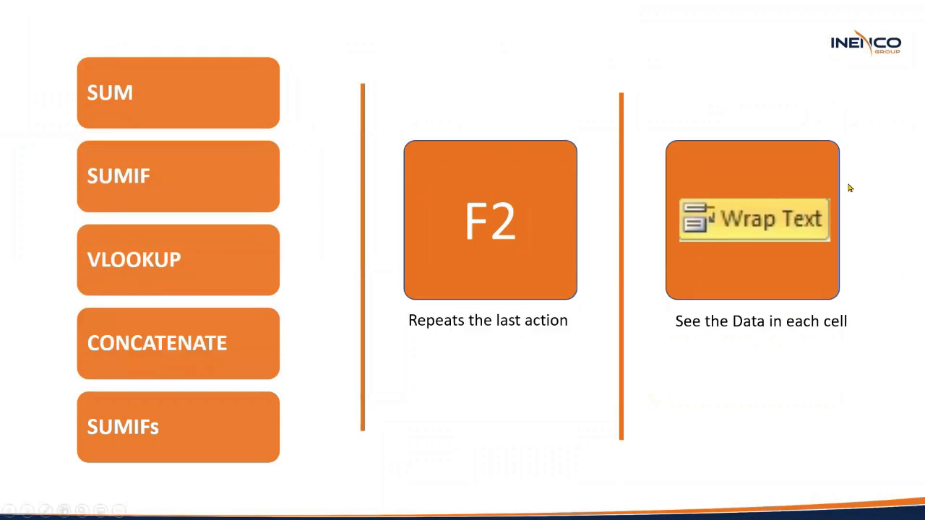
pyautogui.click(567, 348)
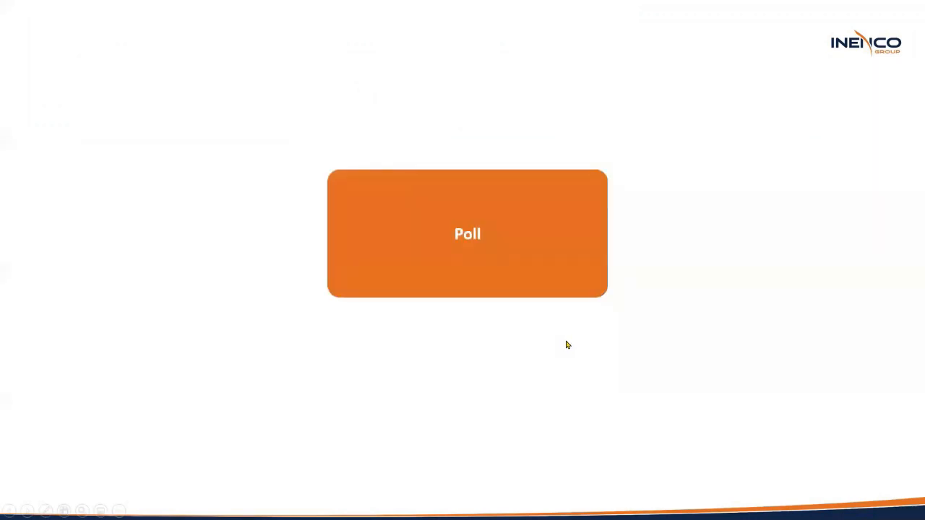